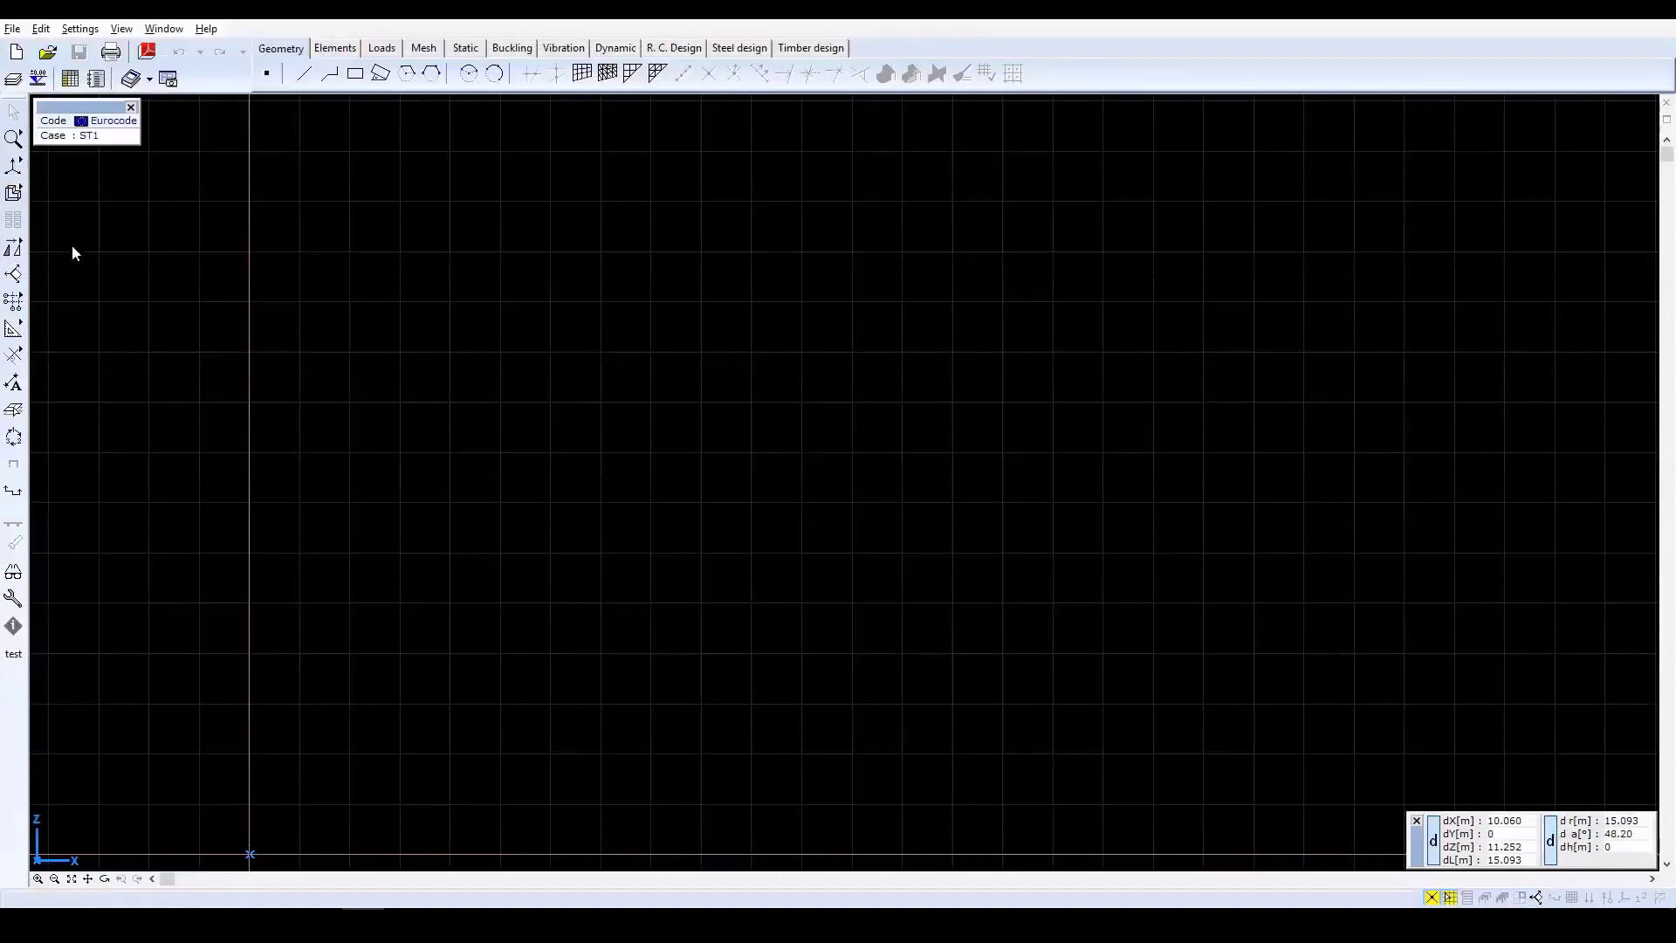
# Create a new model with the file name Frame, based on the Eurocode design code.
pyautogui.click(17, 54)
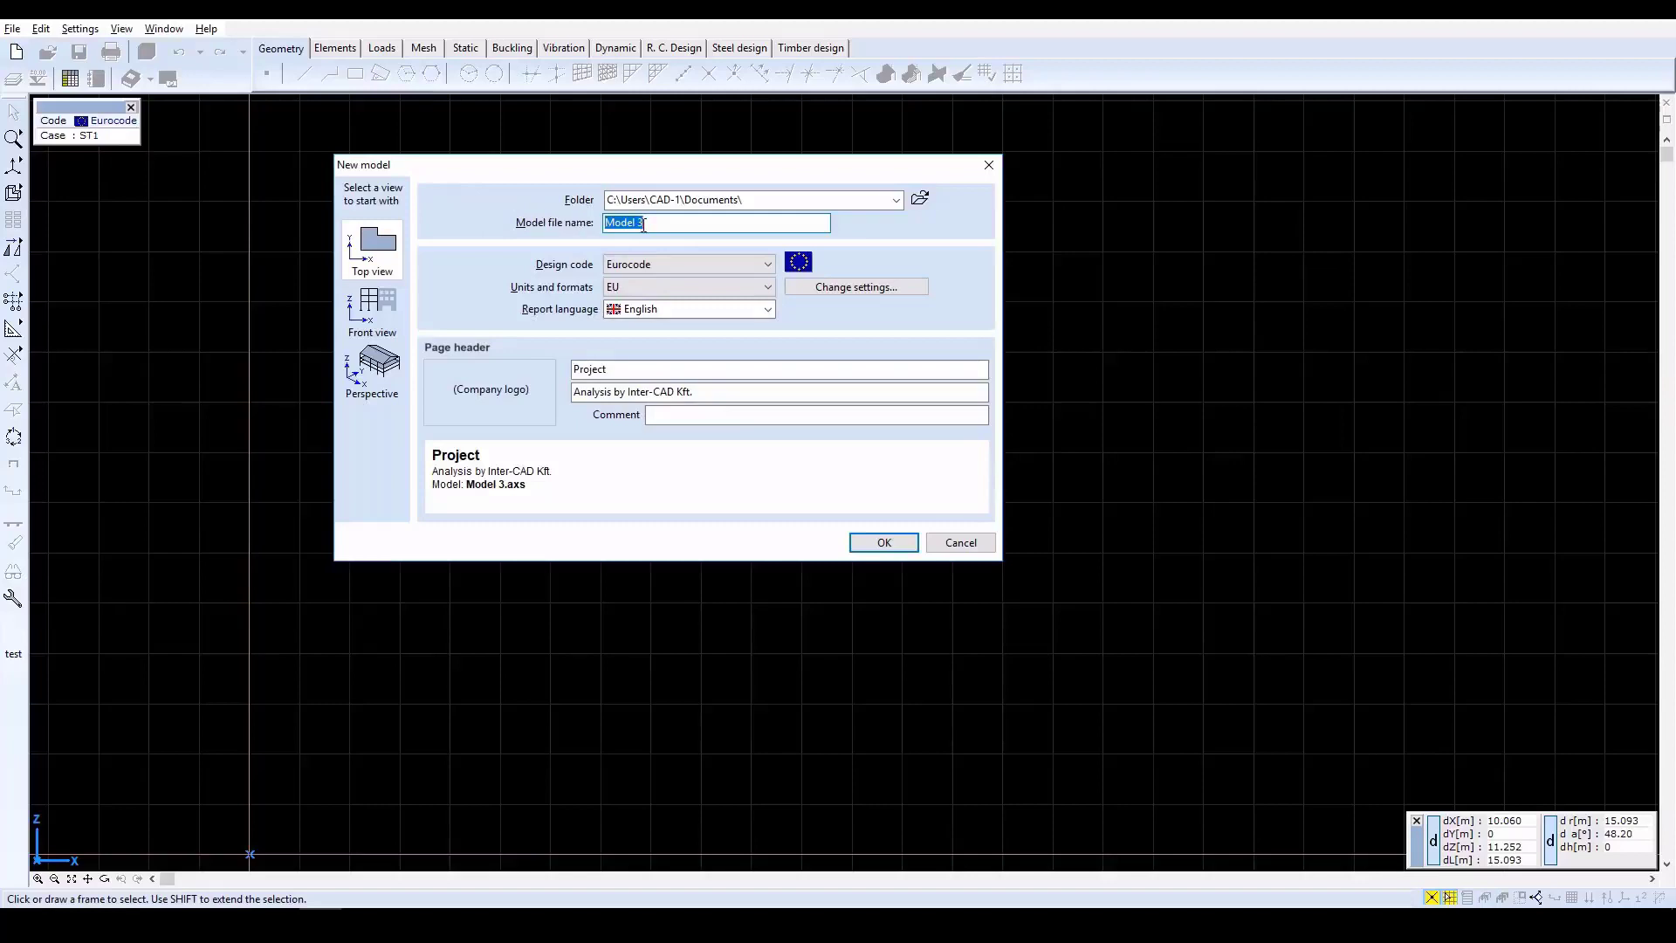
pyautogui.write('Frame')
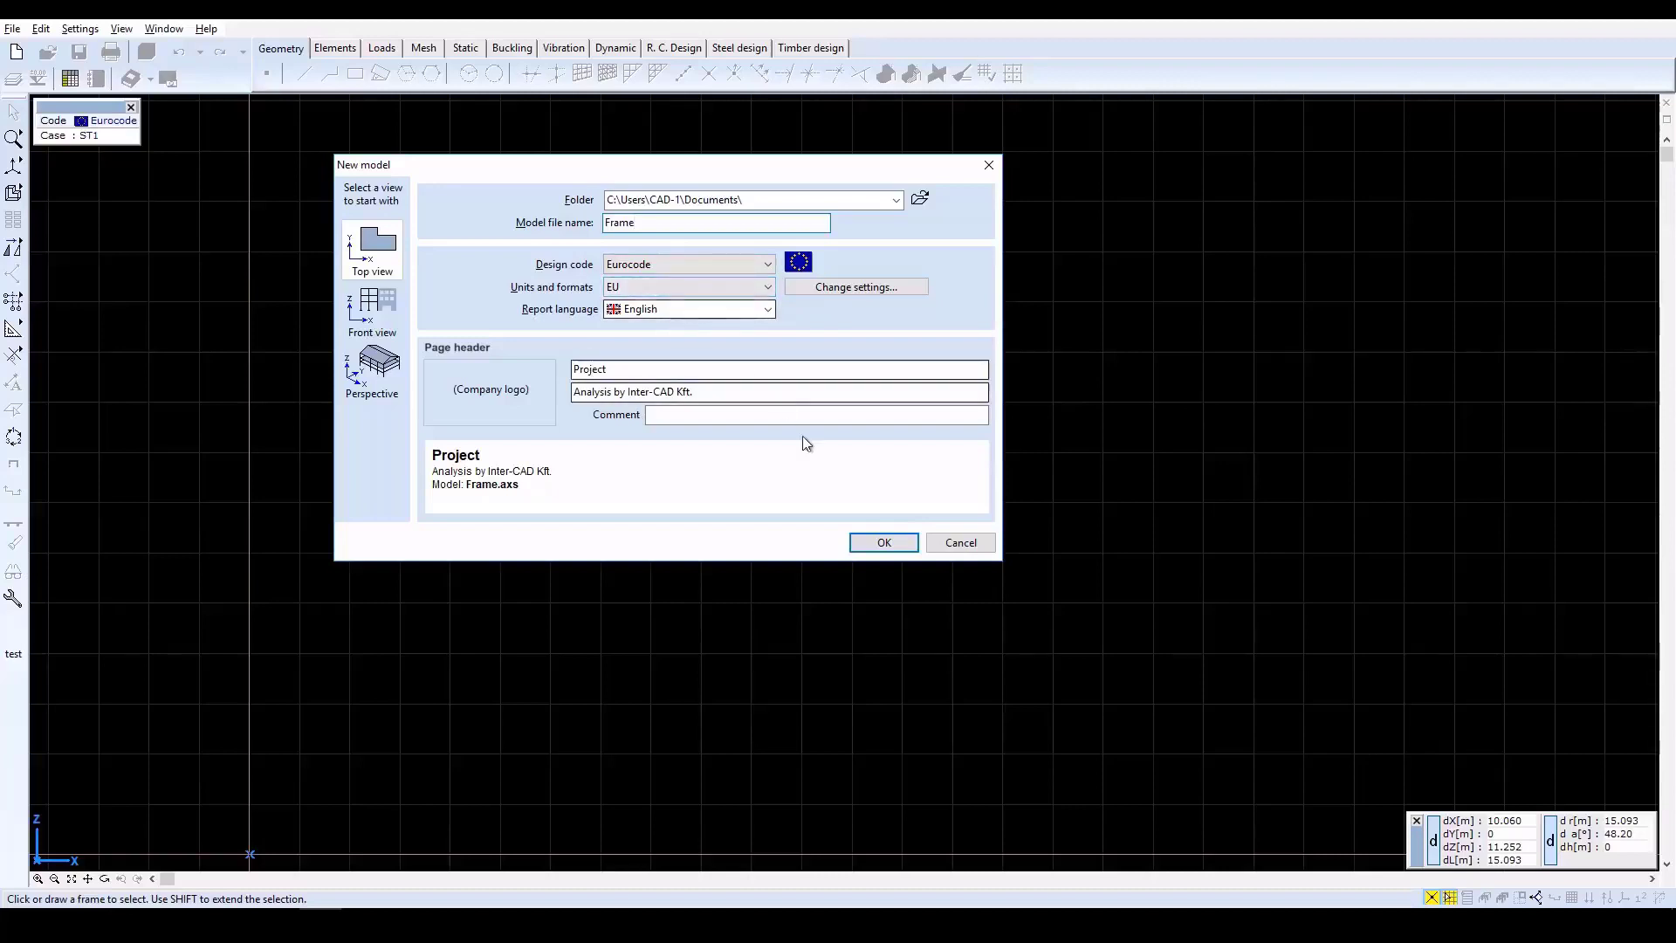
pyautogui.click(862, 543)
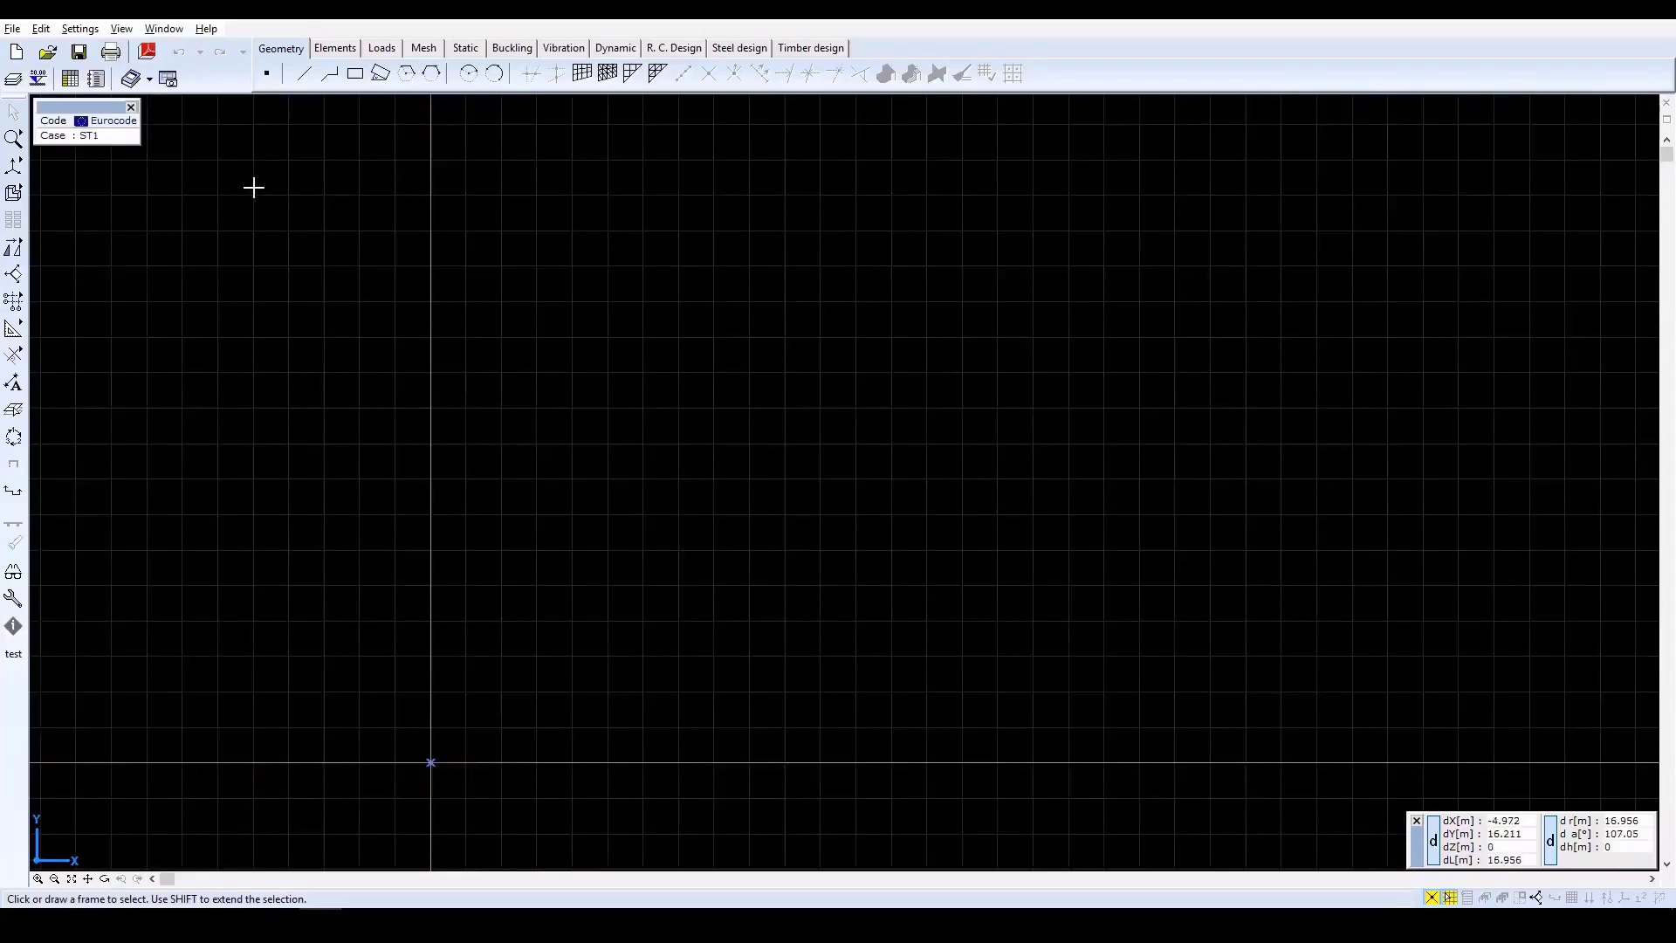
# Set up direct drawing of a column with the HE 280 A cross-section and S 235 steel from the Eurocode library.
pyautogui.click(342, 50)
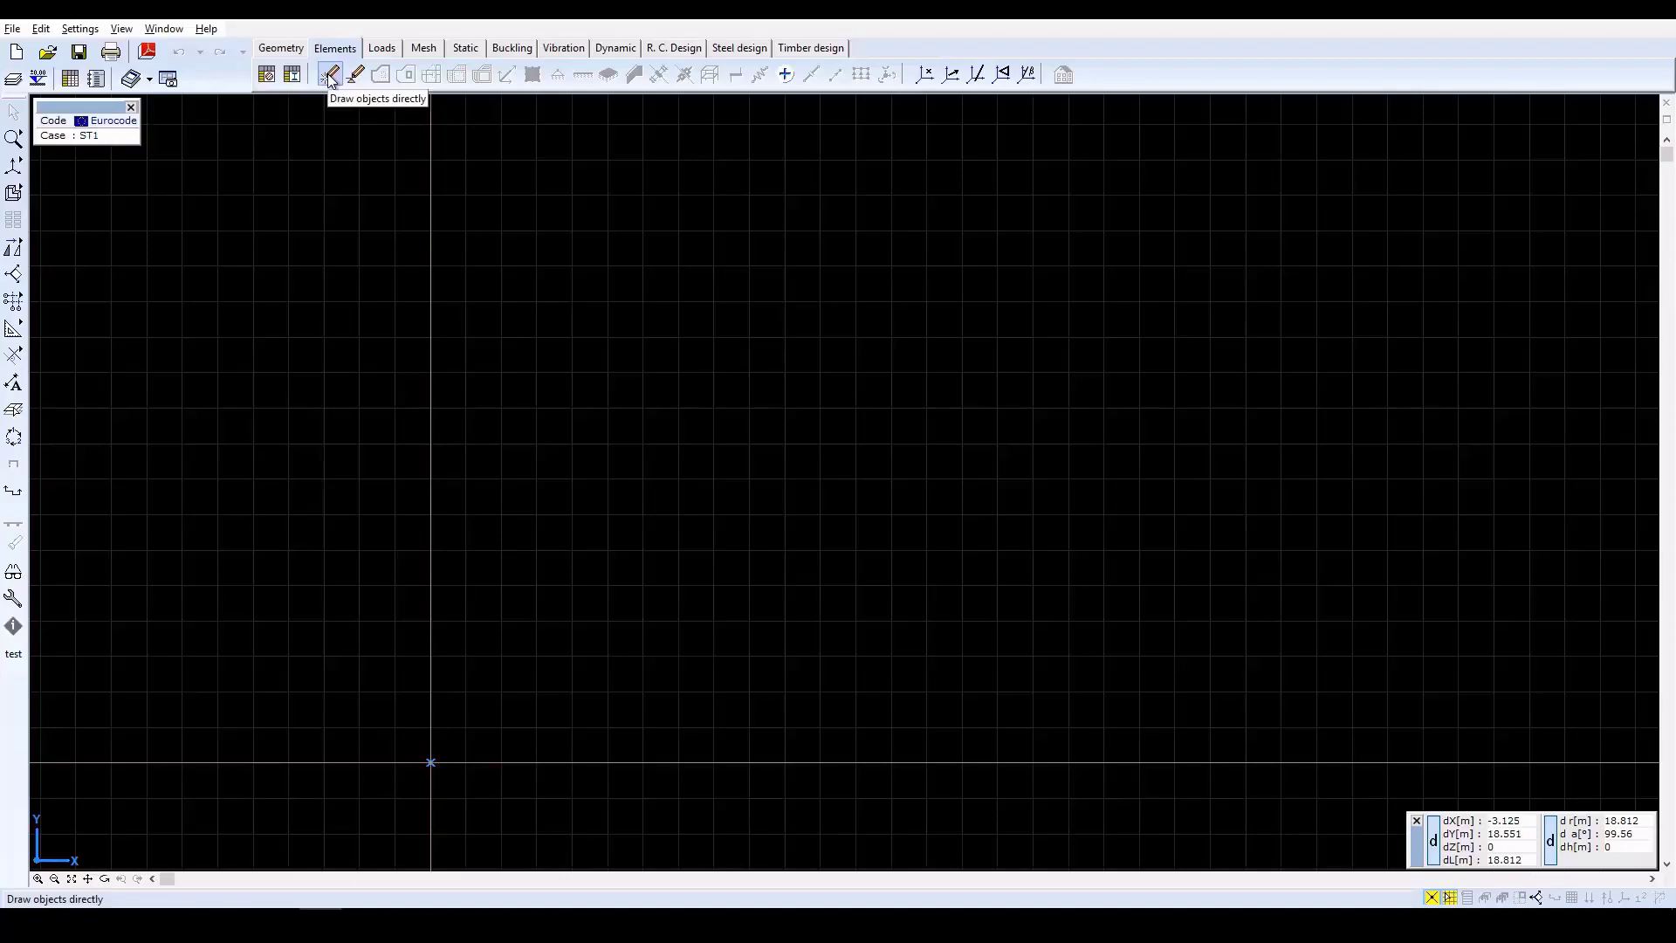
pyautogui.click(331, 76)
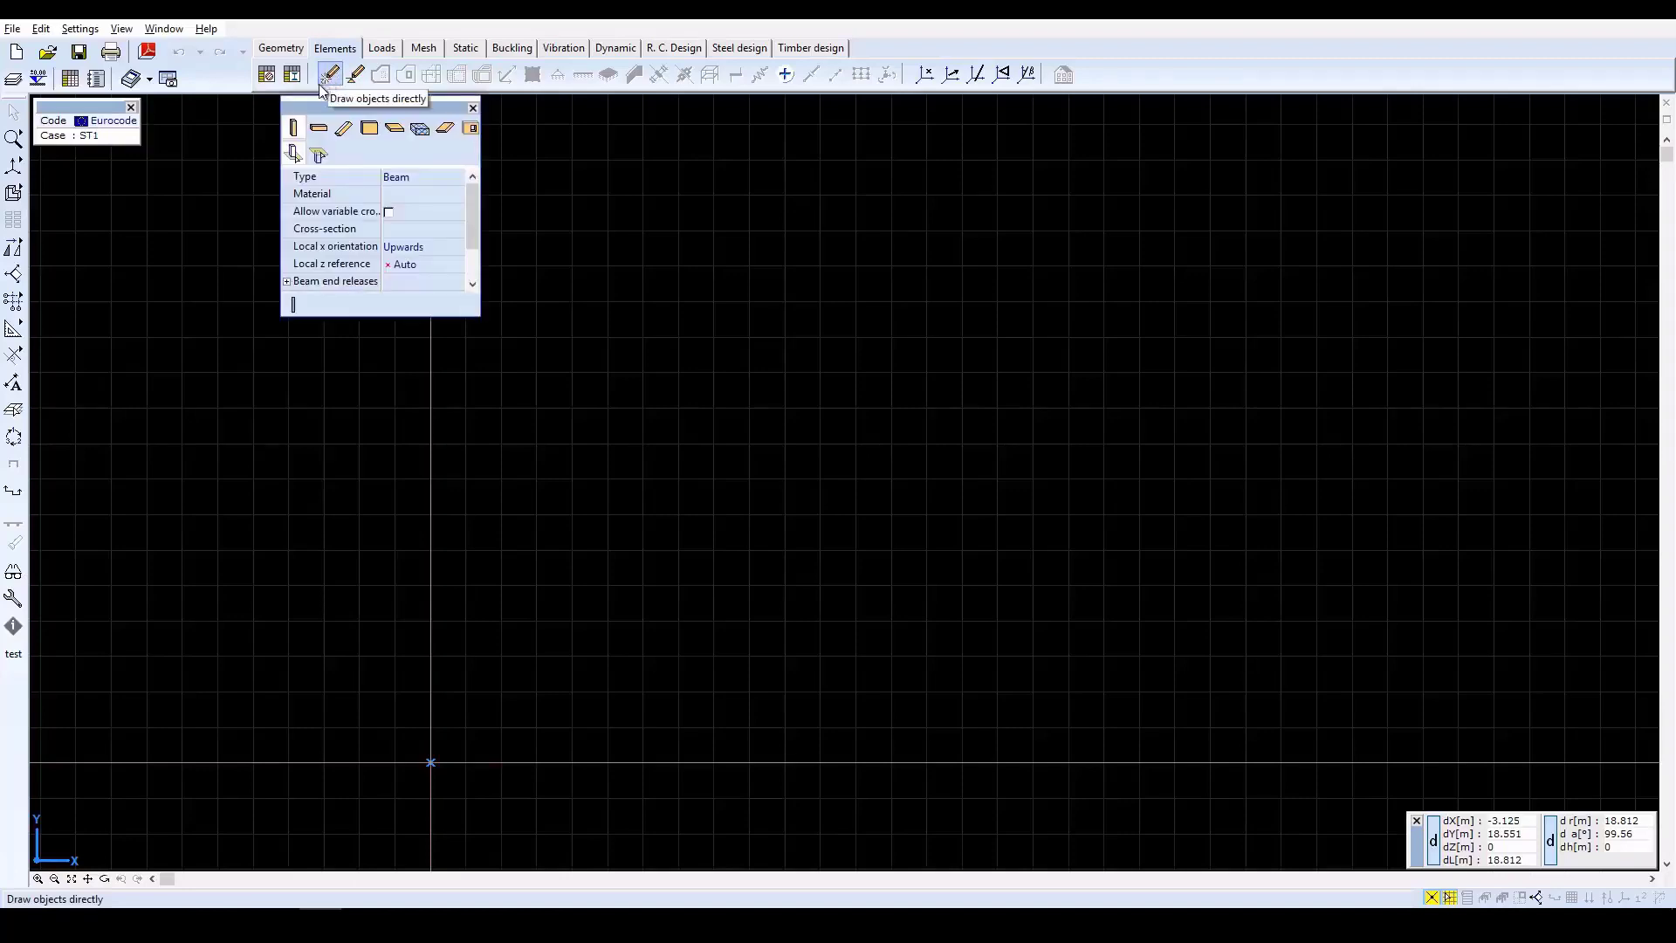
pyautogui.click(293, 126)
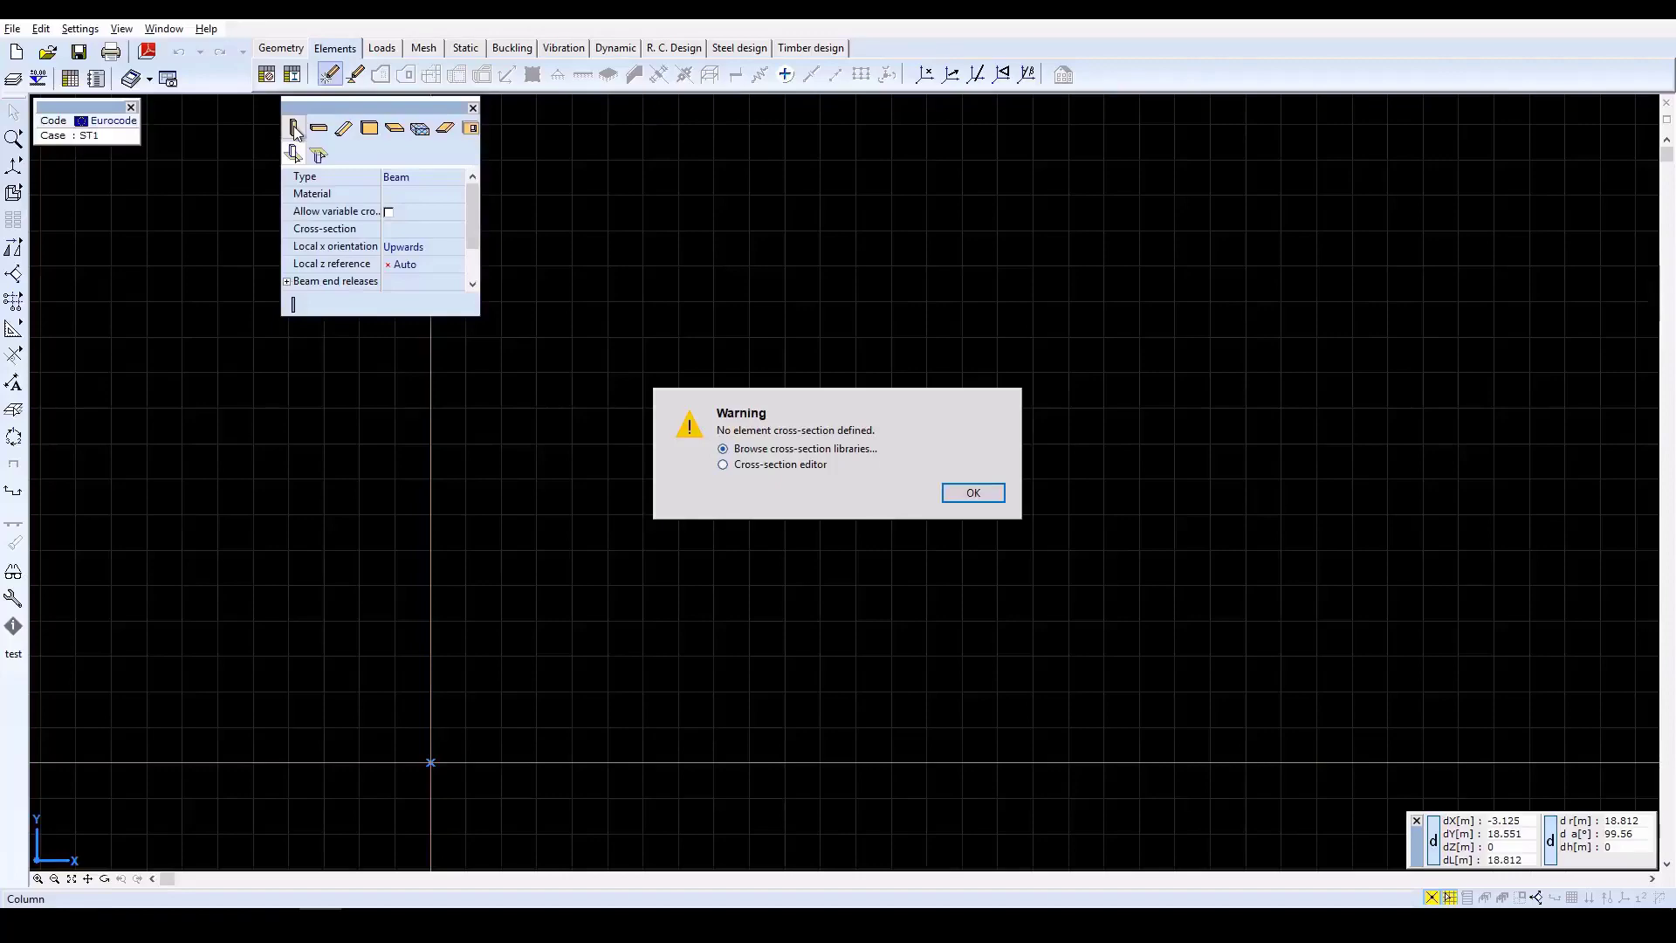
pyautogui.click(973, 494)
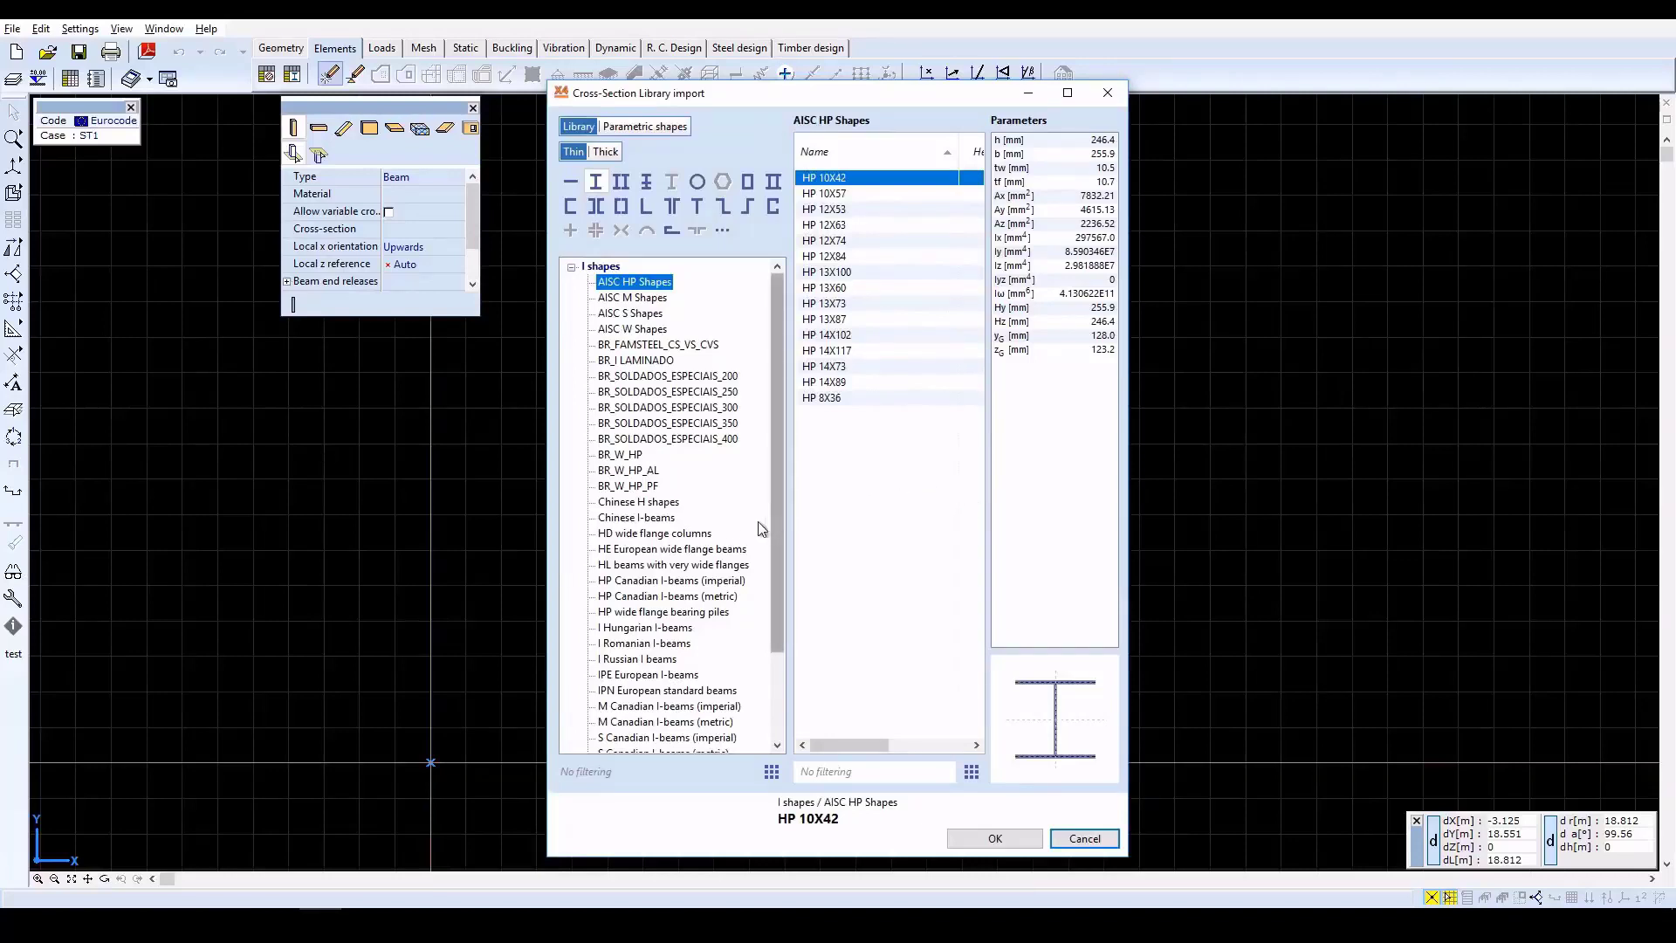
pyautogui.click(704, 550)
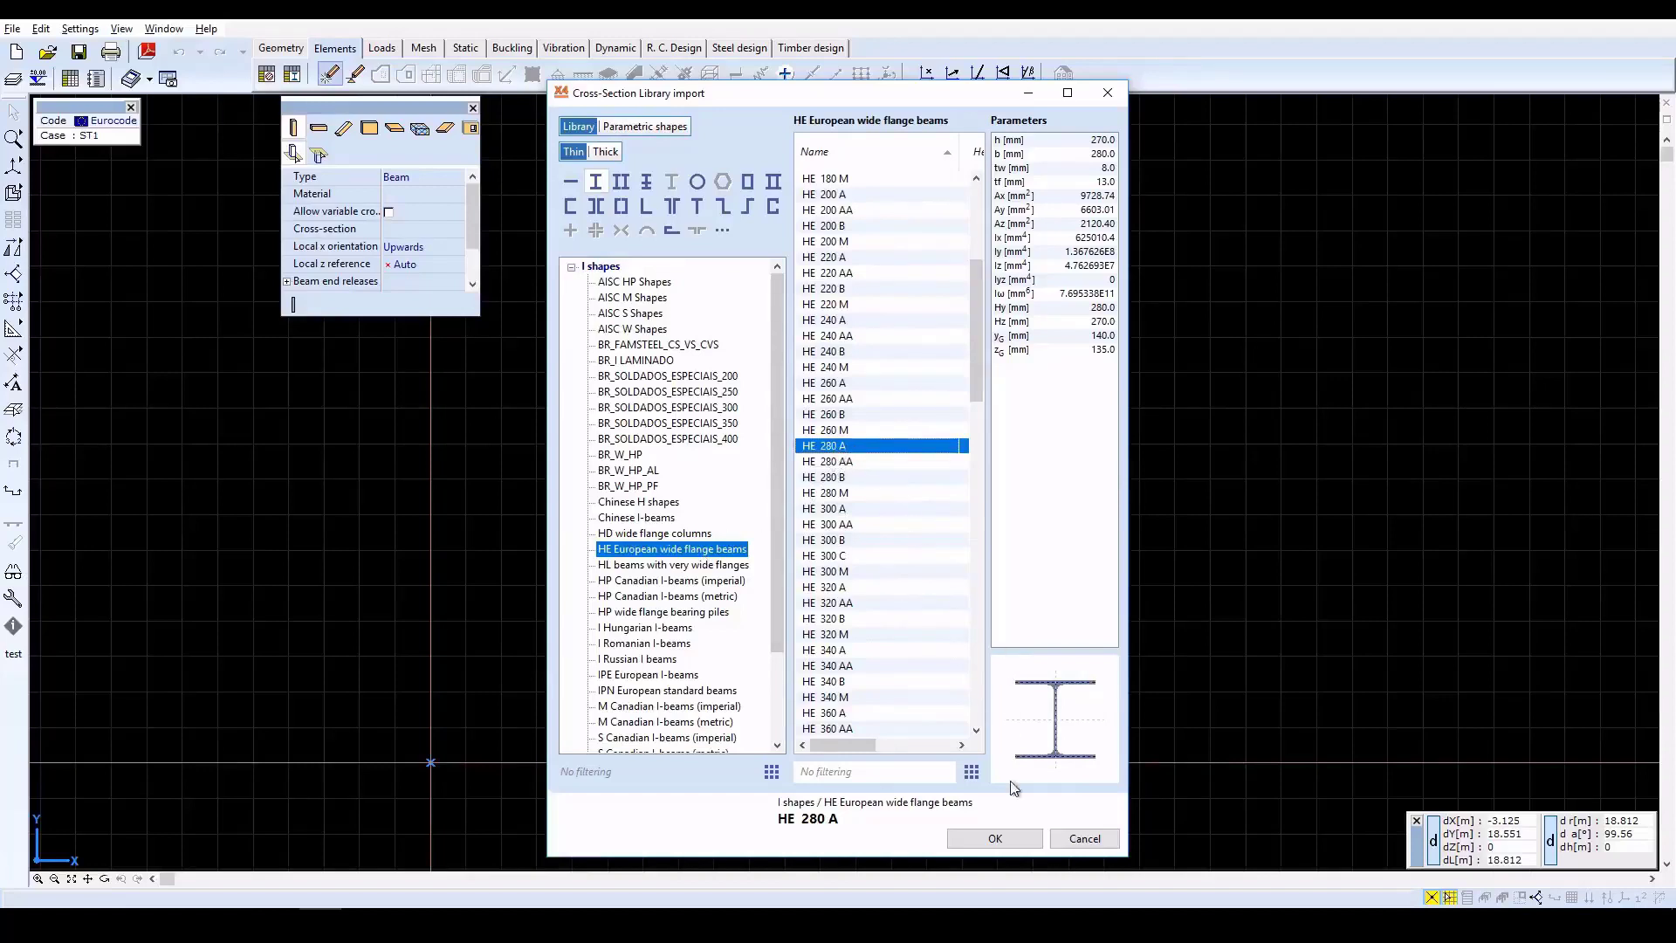
pyautogui.click(995, 839)
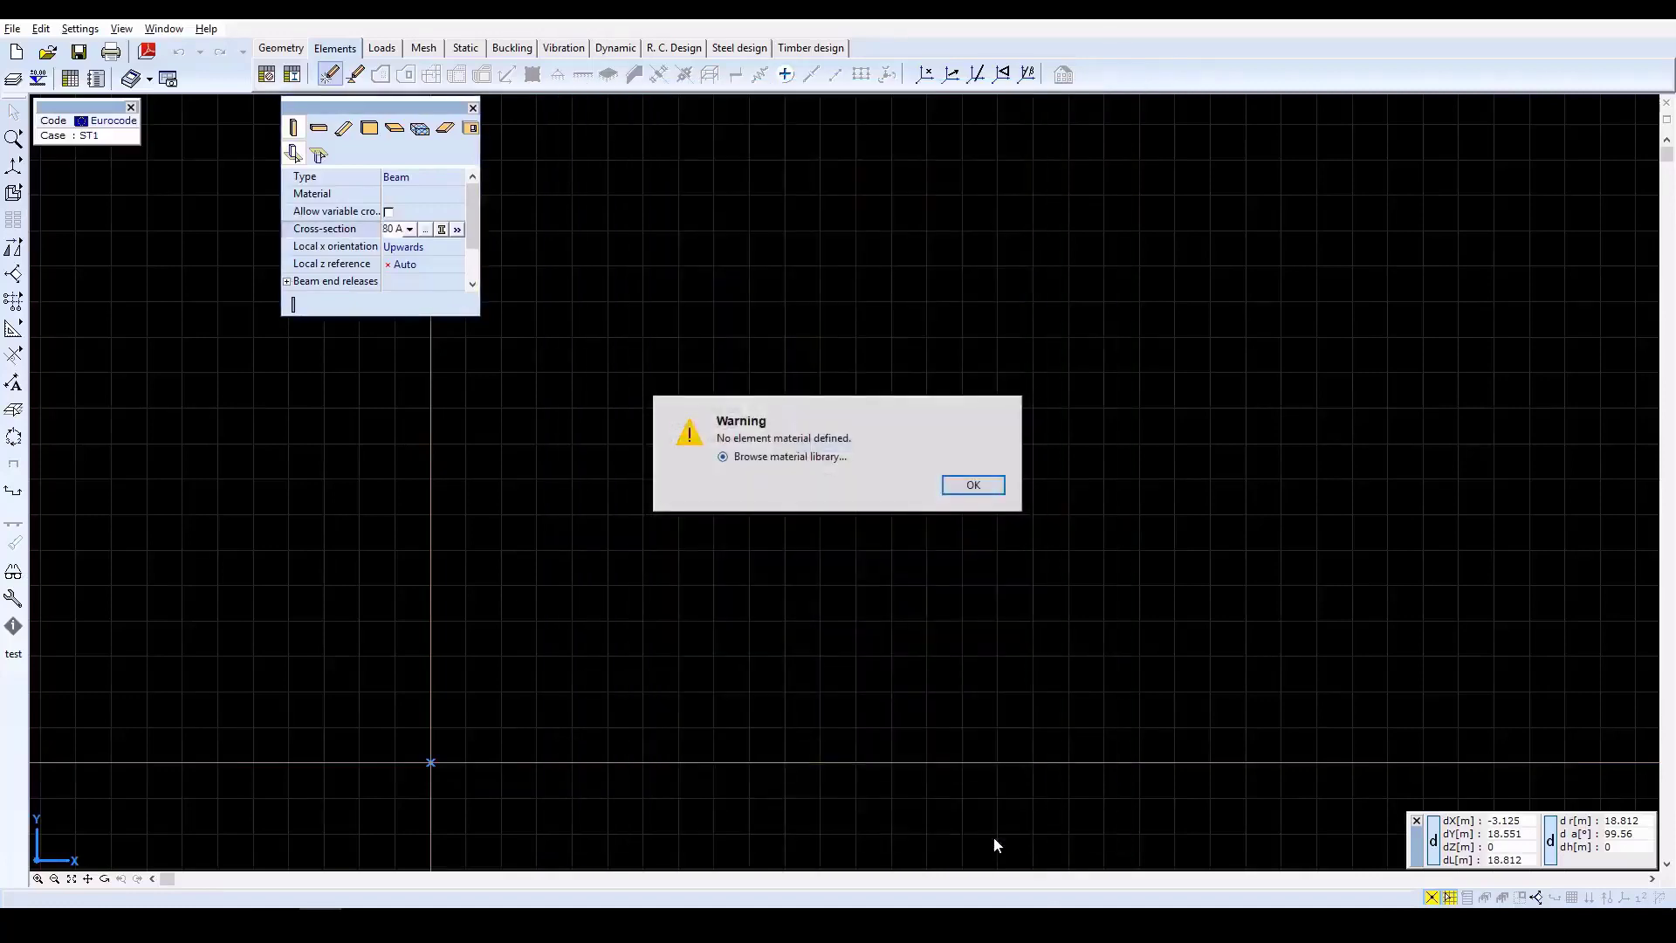
pyautogui.click(975, 488)
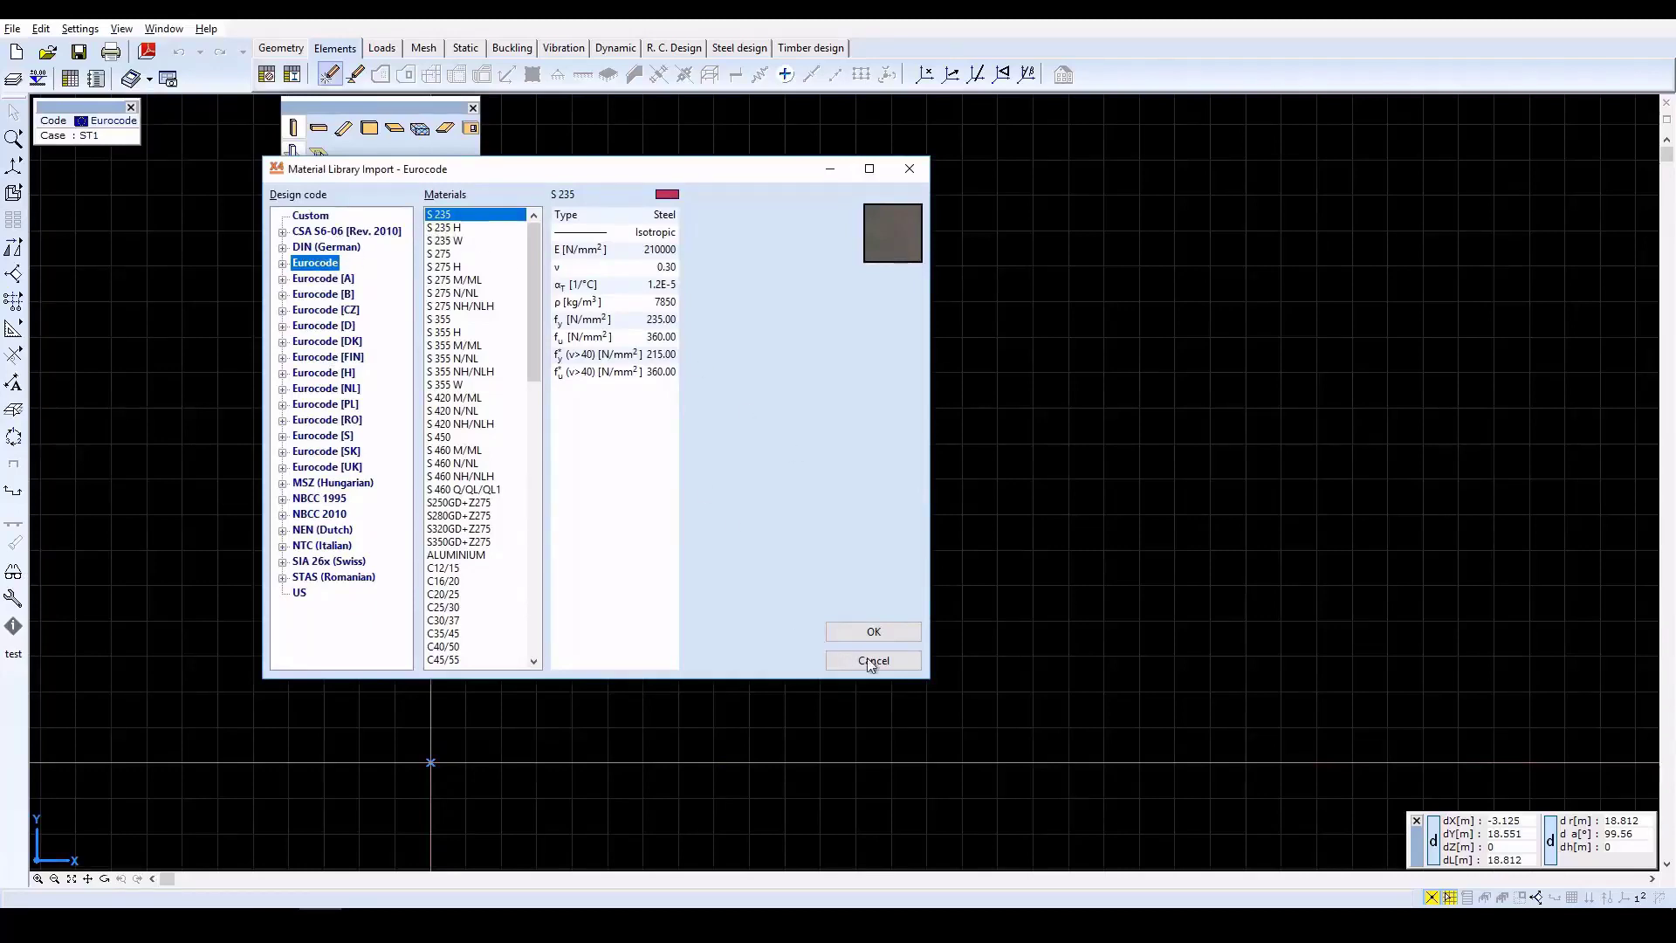
pyautogui.click(875, 632)
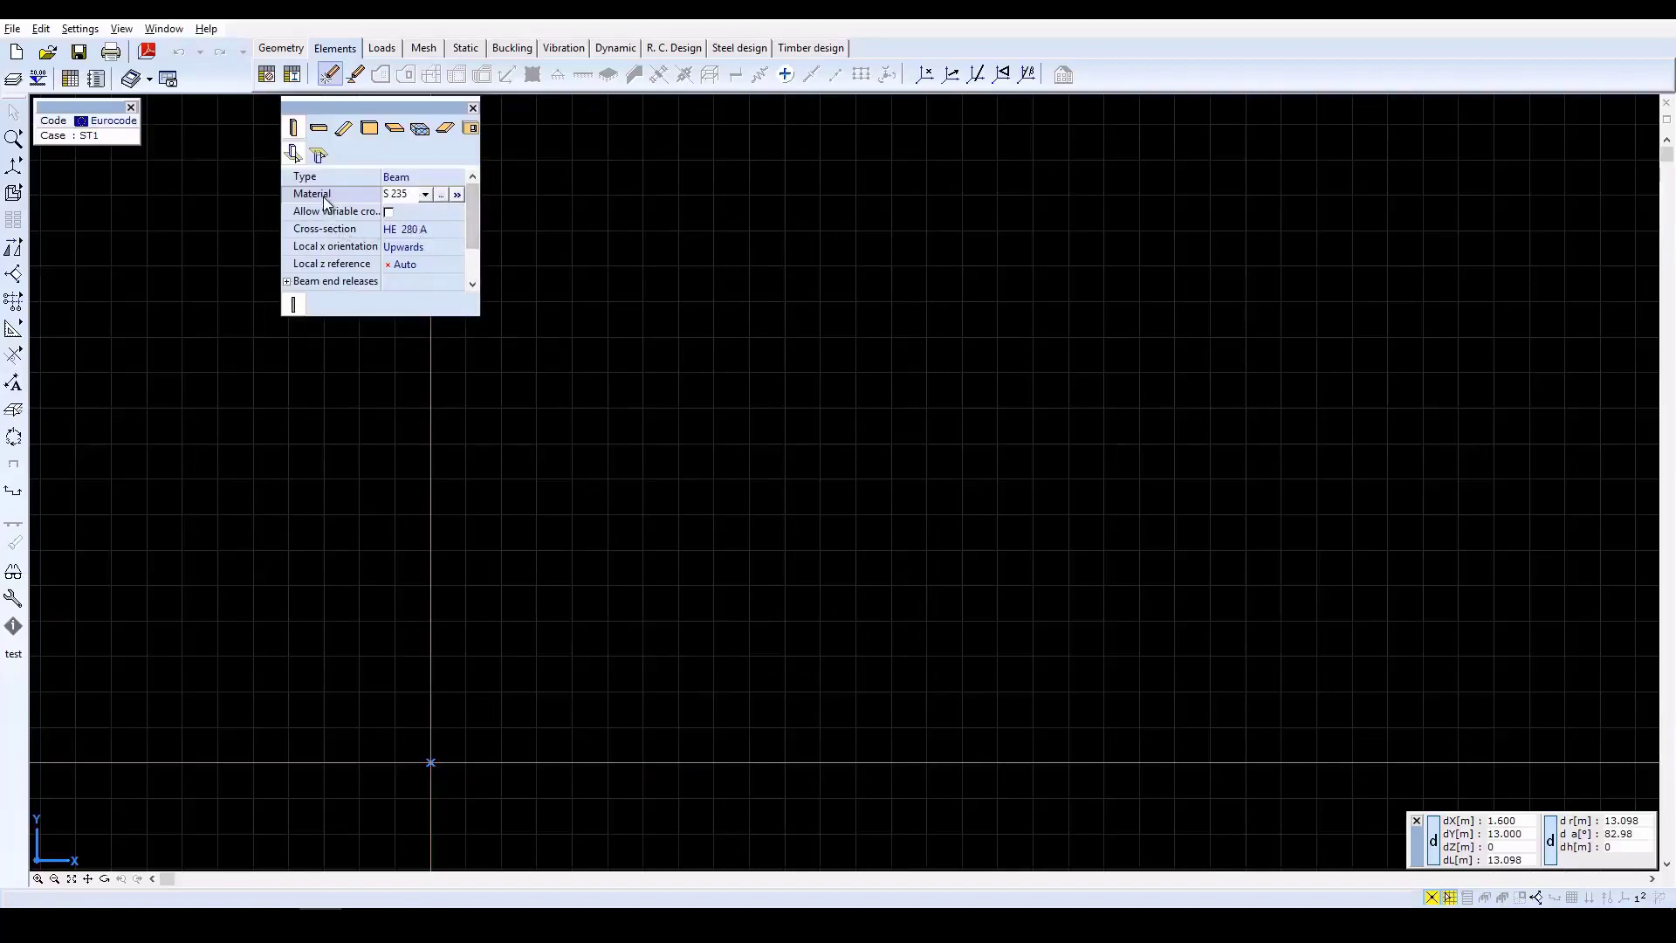
# Set the column height to 3.5 m.
pyautogui.scroll(-1, 472, 277)
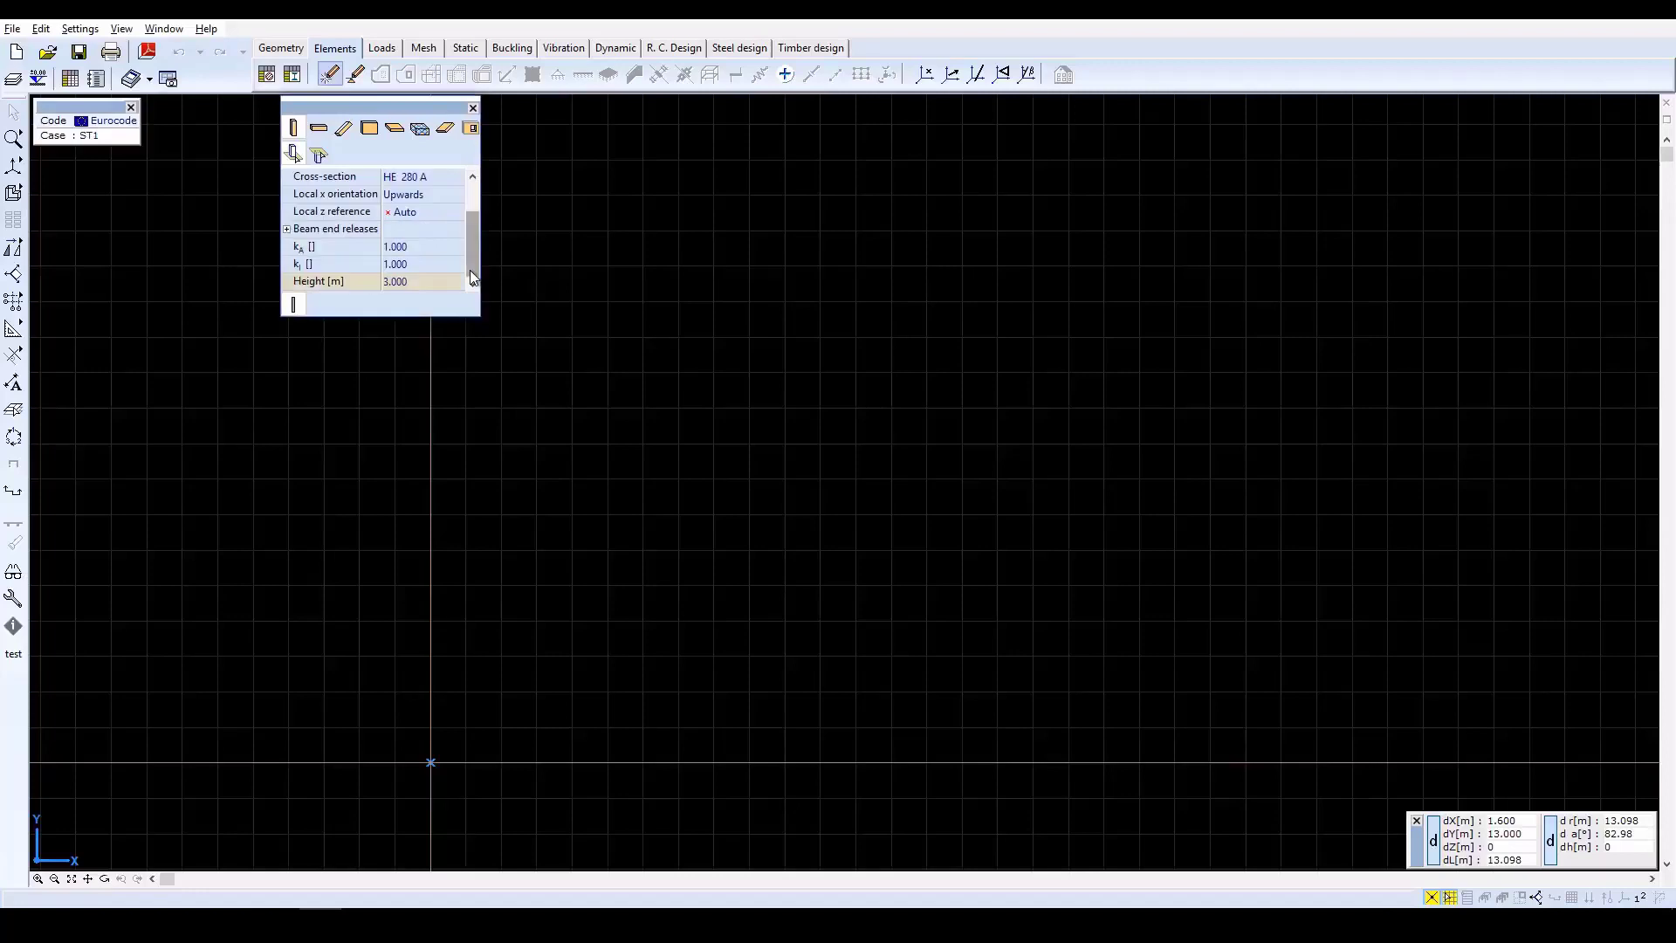
pyautogui.click(404, 282)
pyautogui.write('3.5')
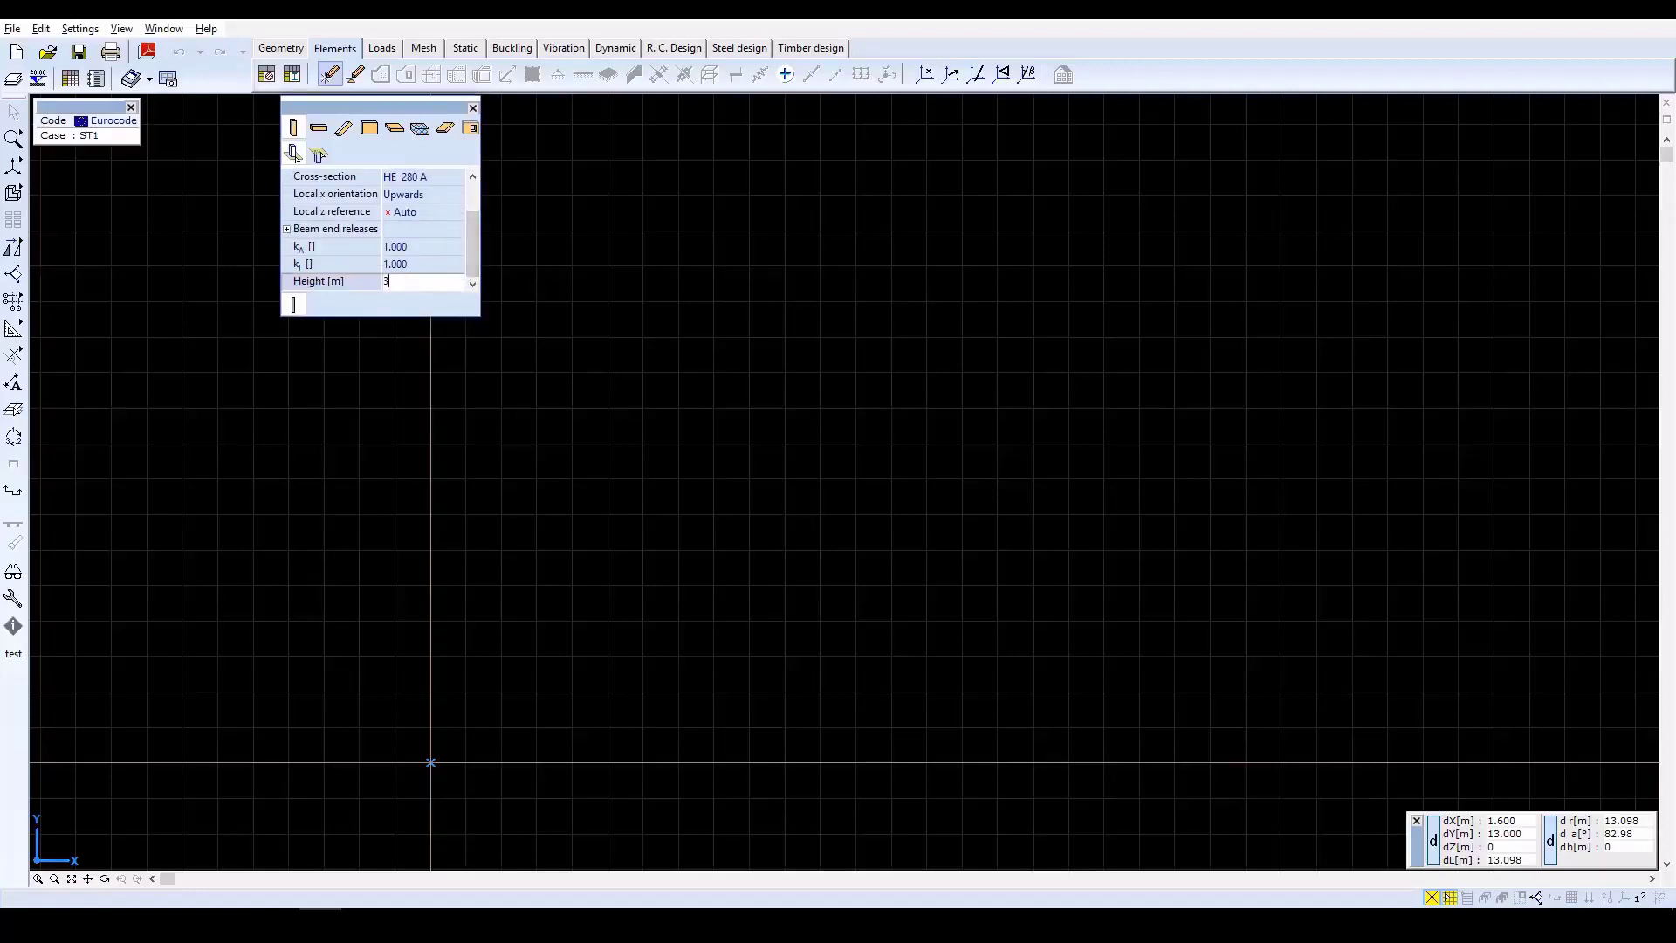
pyautogui.press('Return')
# Place six columns in a two-by-three grid starting at the origin, spaced 6 m along X and 5 m along Y.
pyautogui.click(295, 127)
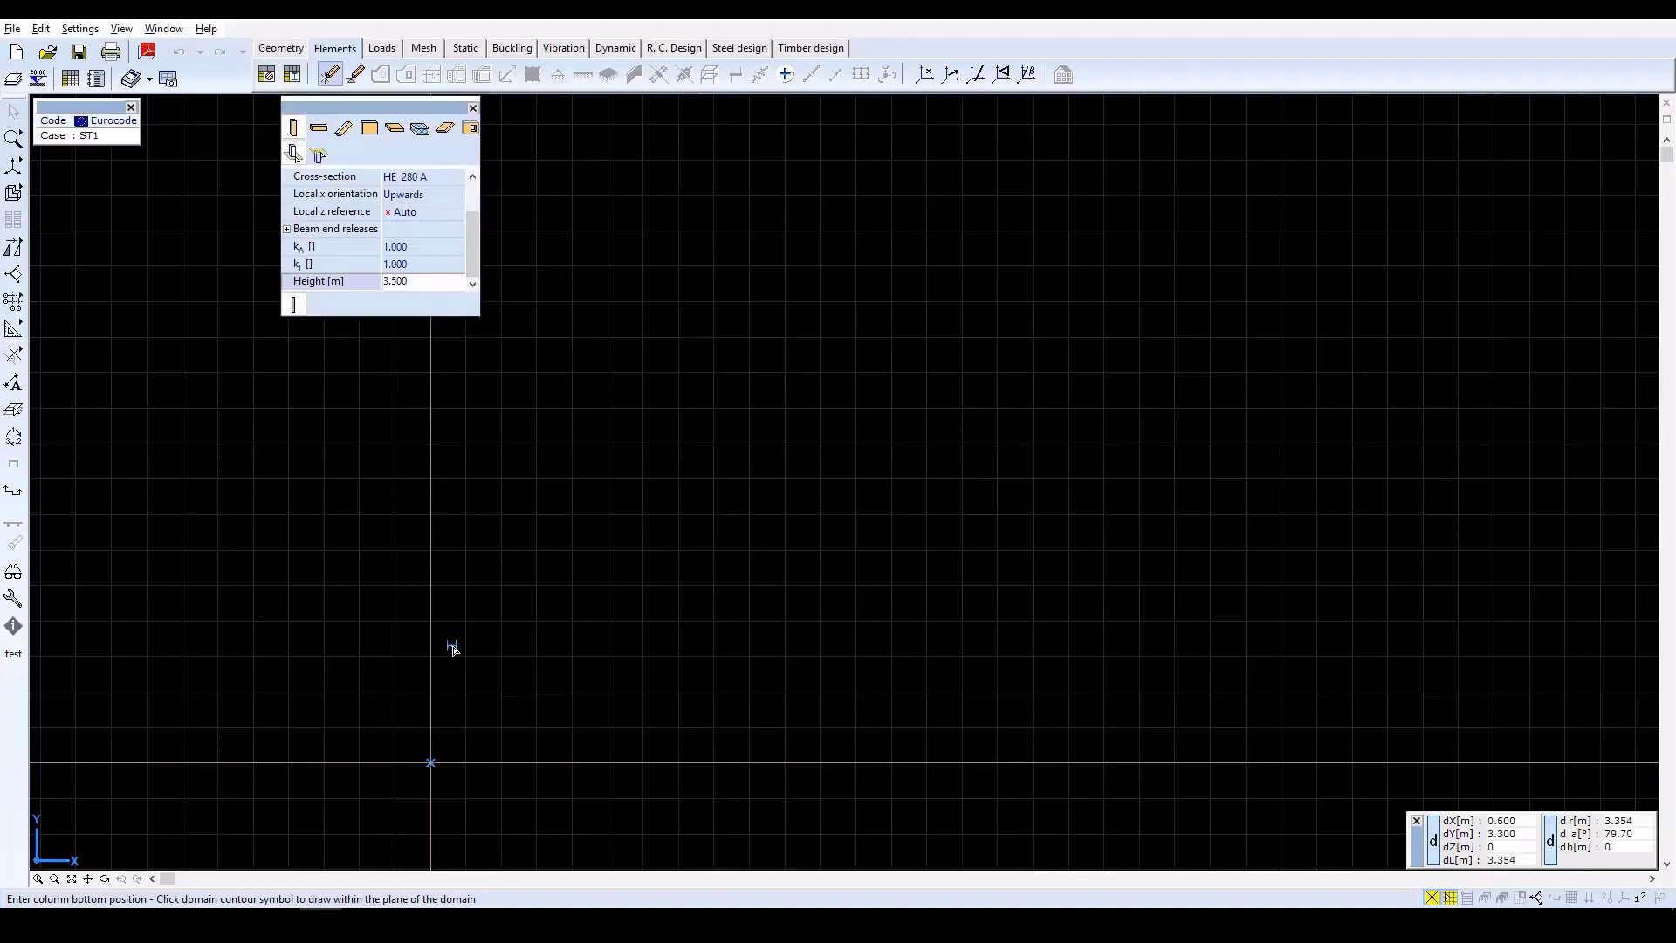
pyautogui.click(430, 764)
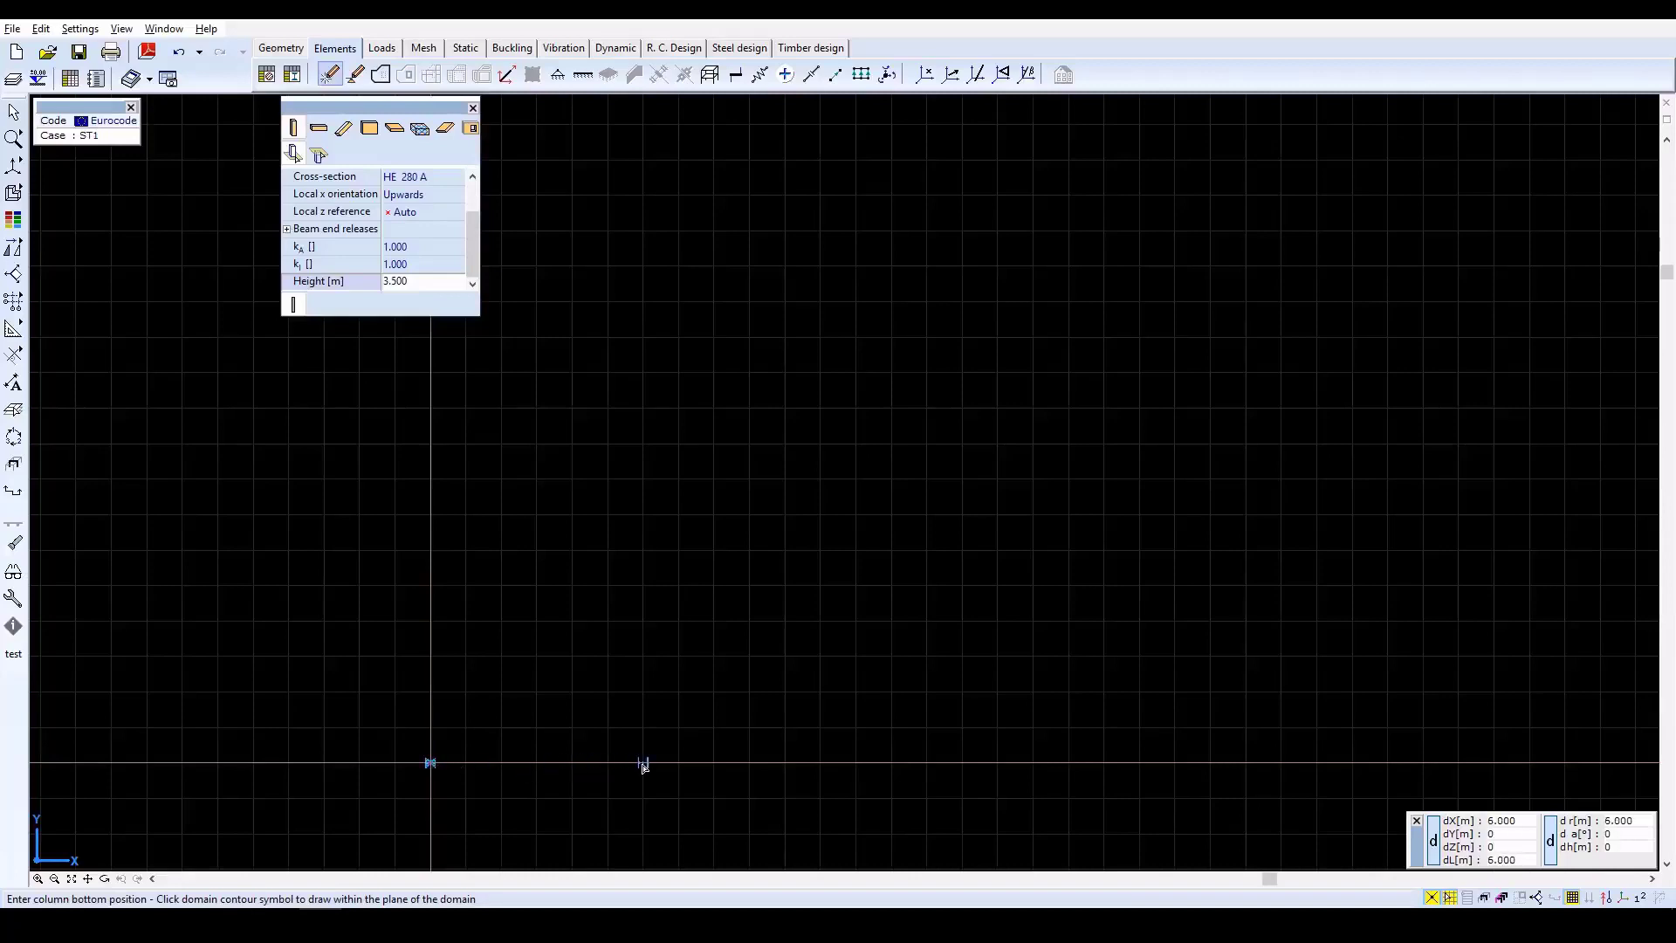
pyautogui.click(644, 764)
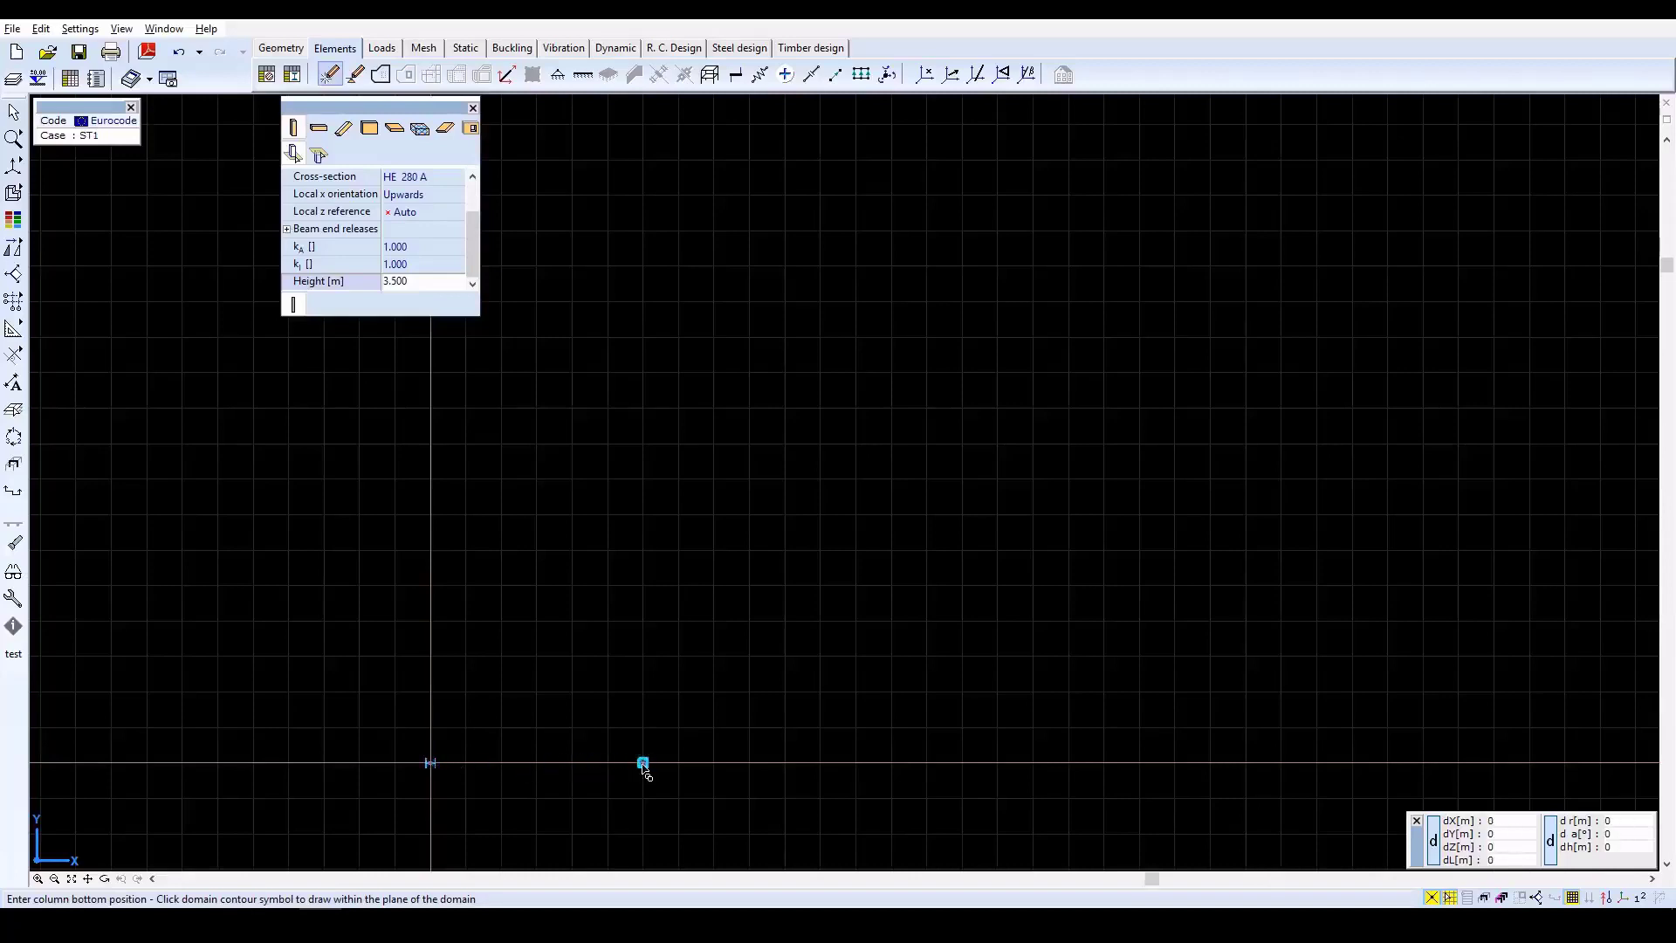
pyautogui.click(430, 586)
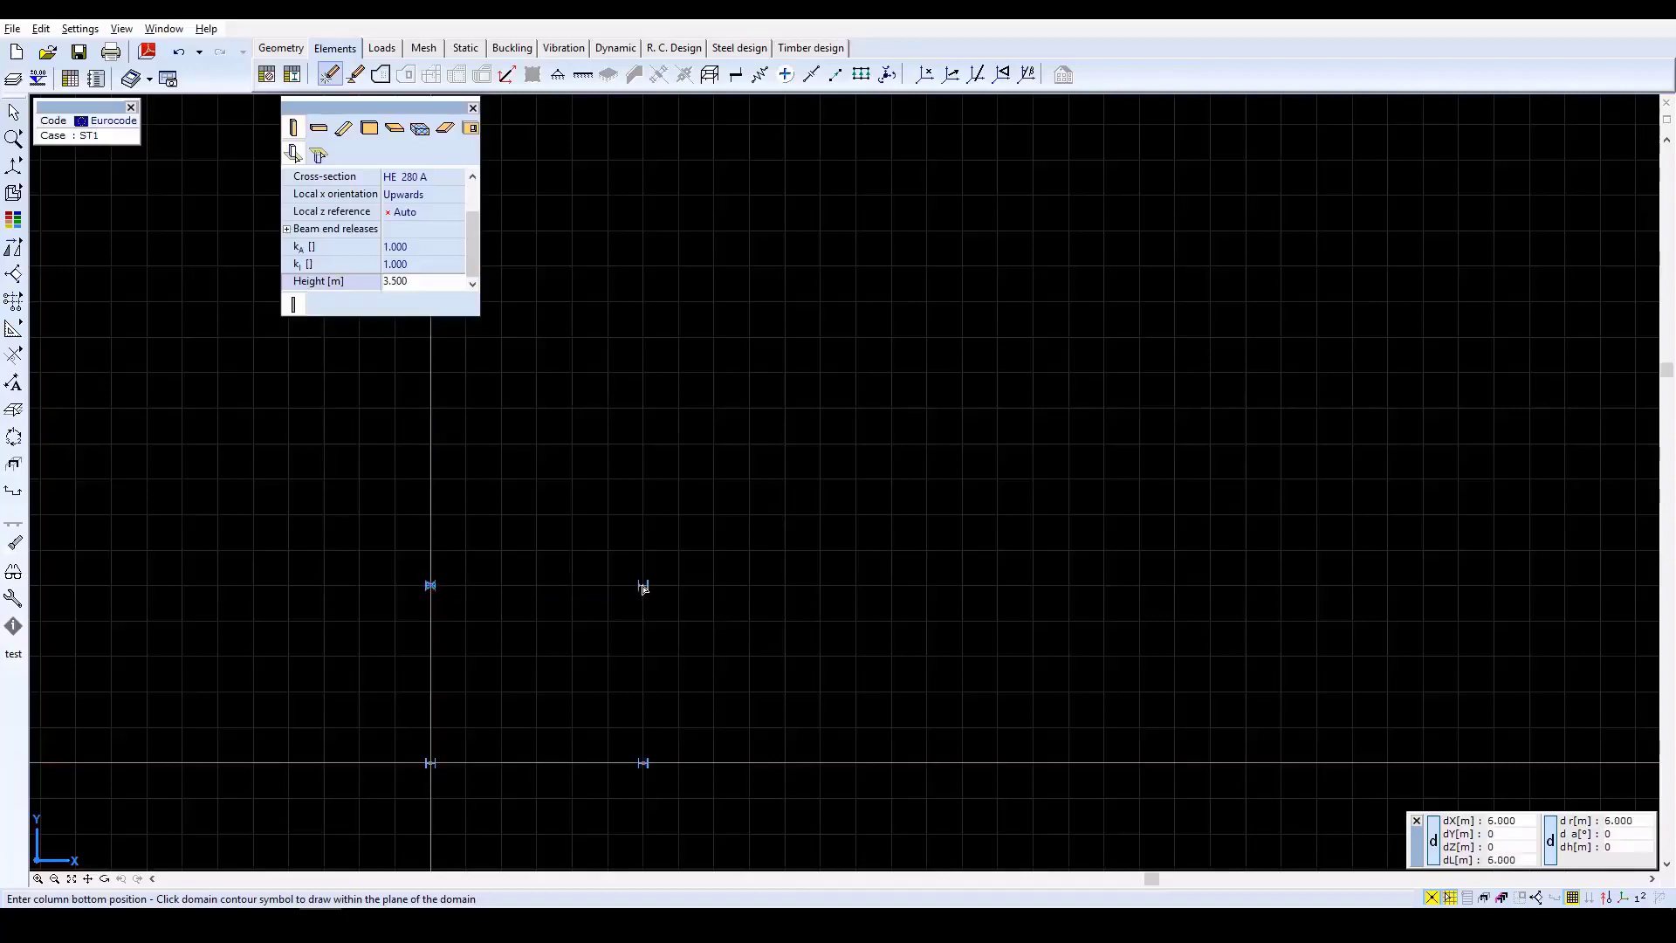
pyautogui.click(644, 586)
pyautogui.click(431, 408)
pyautogui.click(643, 409)
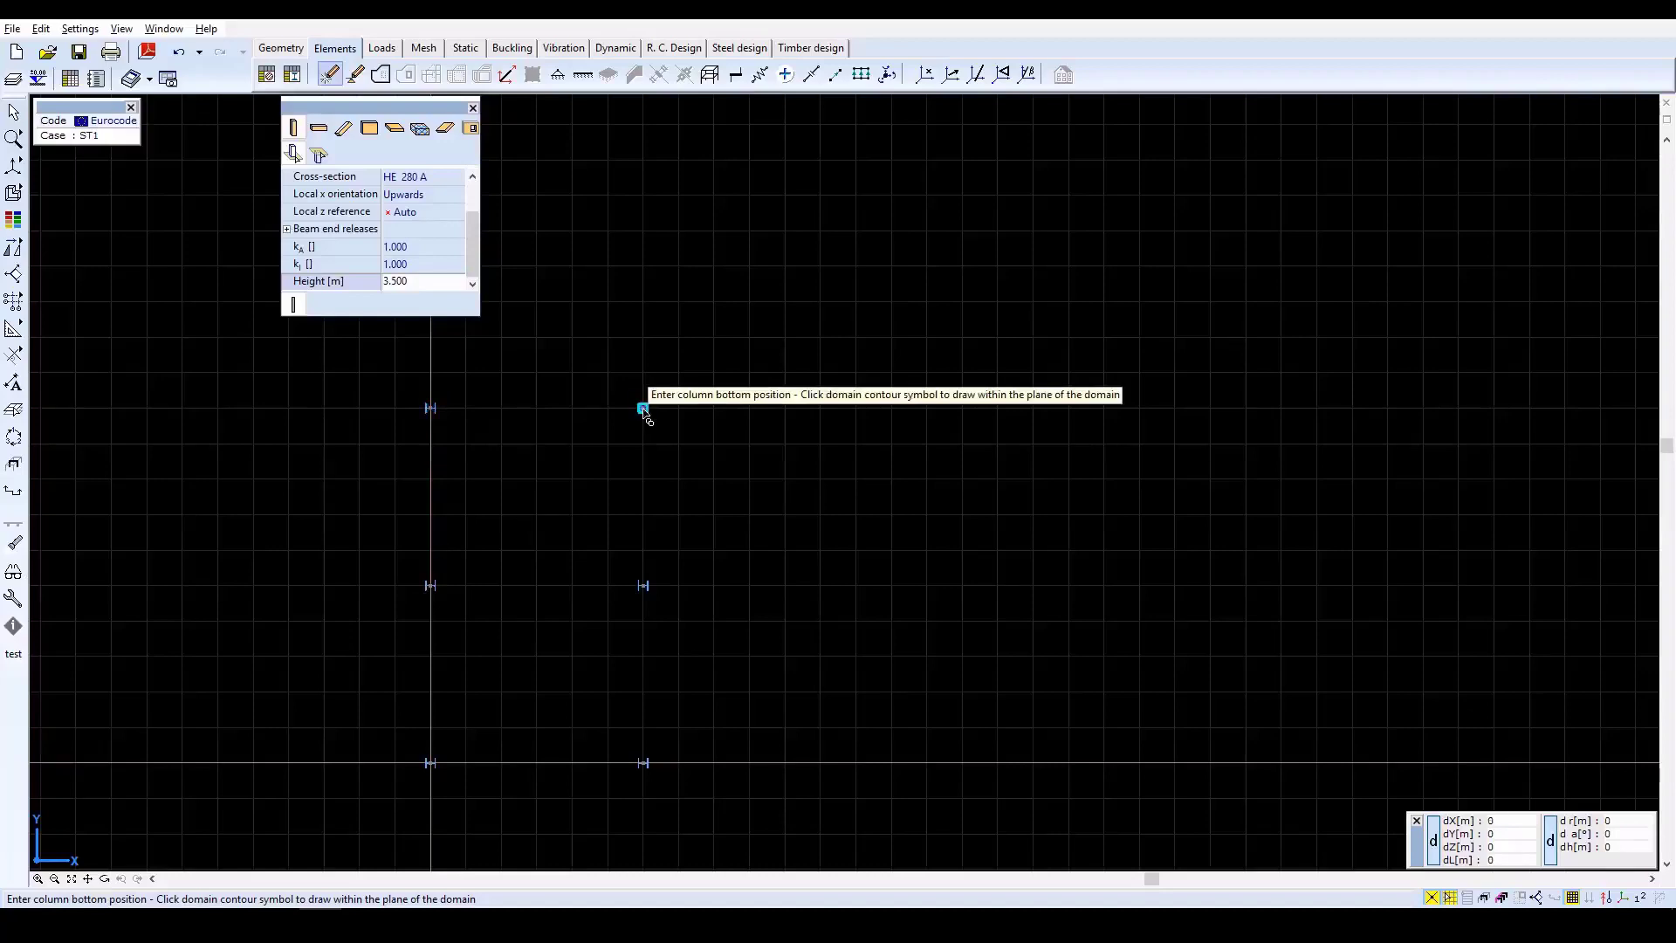
pyautogui.press('Escape')
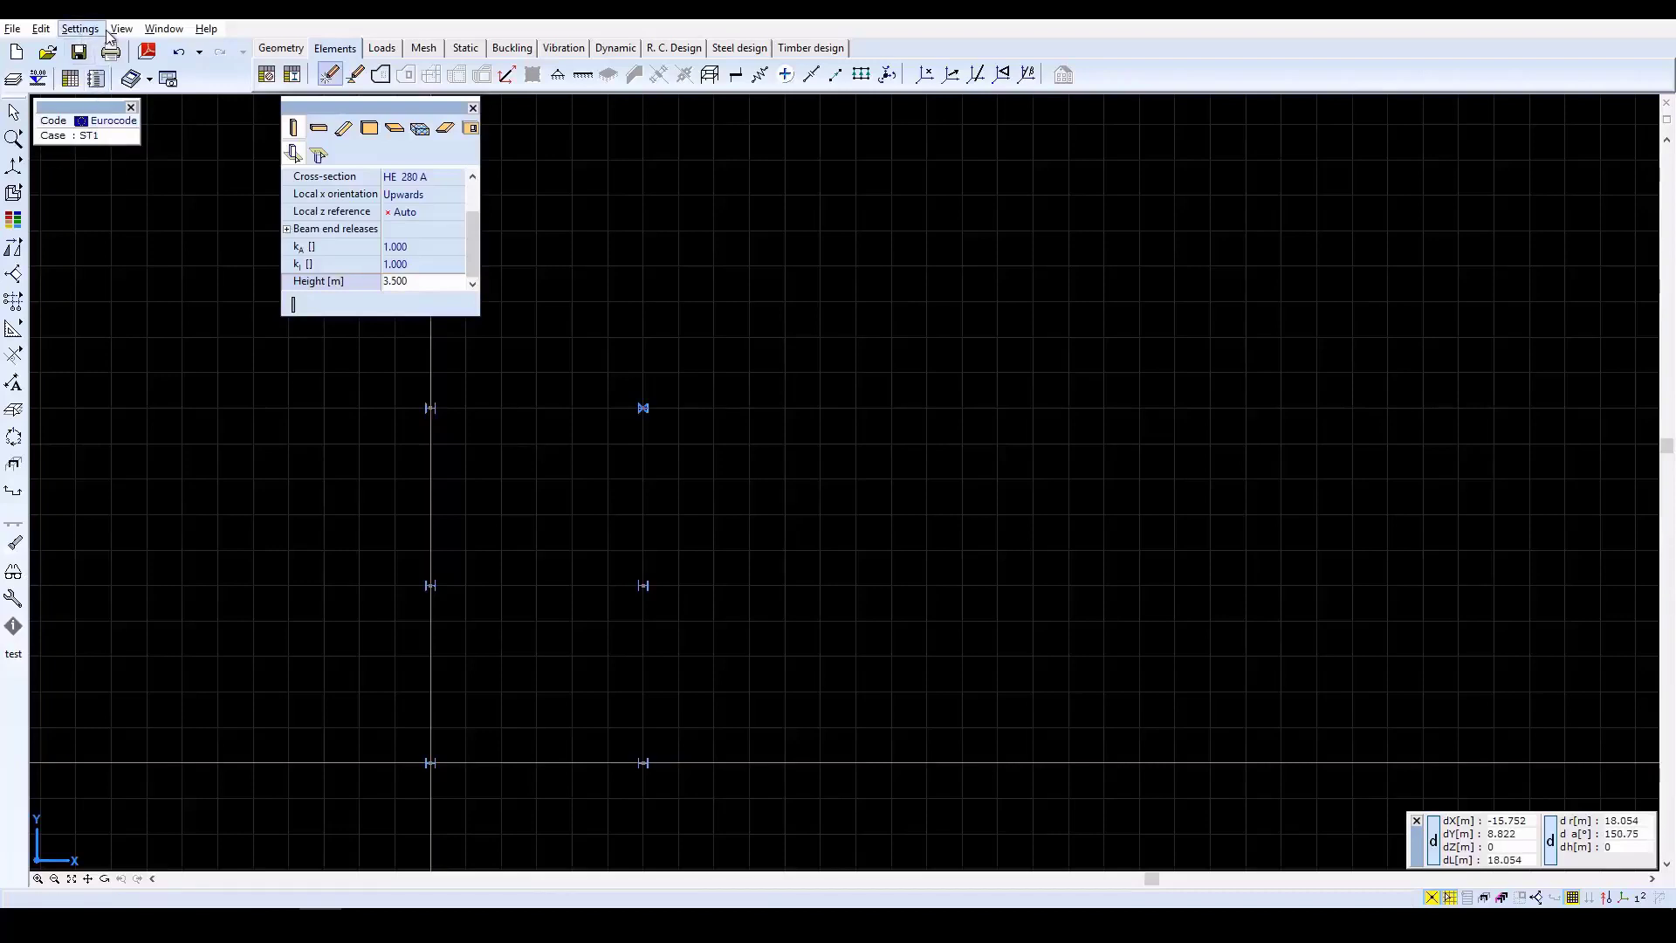
# Show the model in perspective and set the rotation about the horizontal axis to 15 degrees.
pyautogui.click(14, 168)
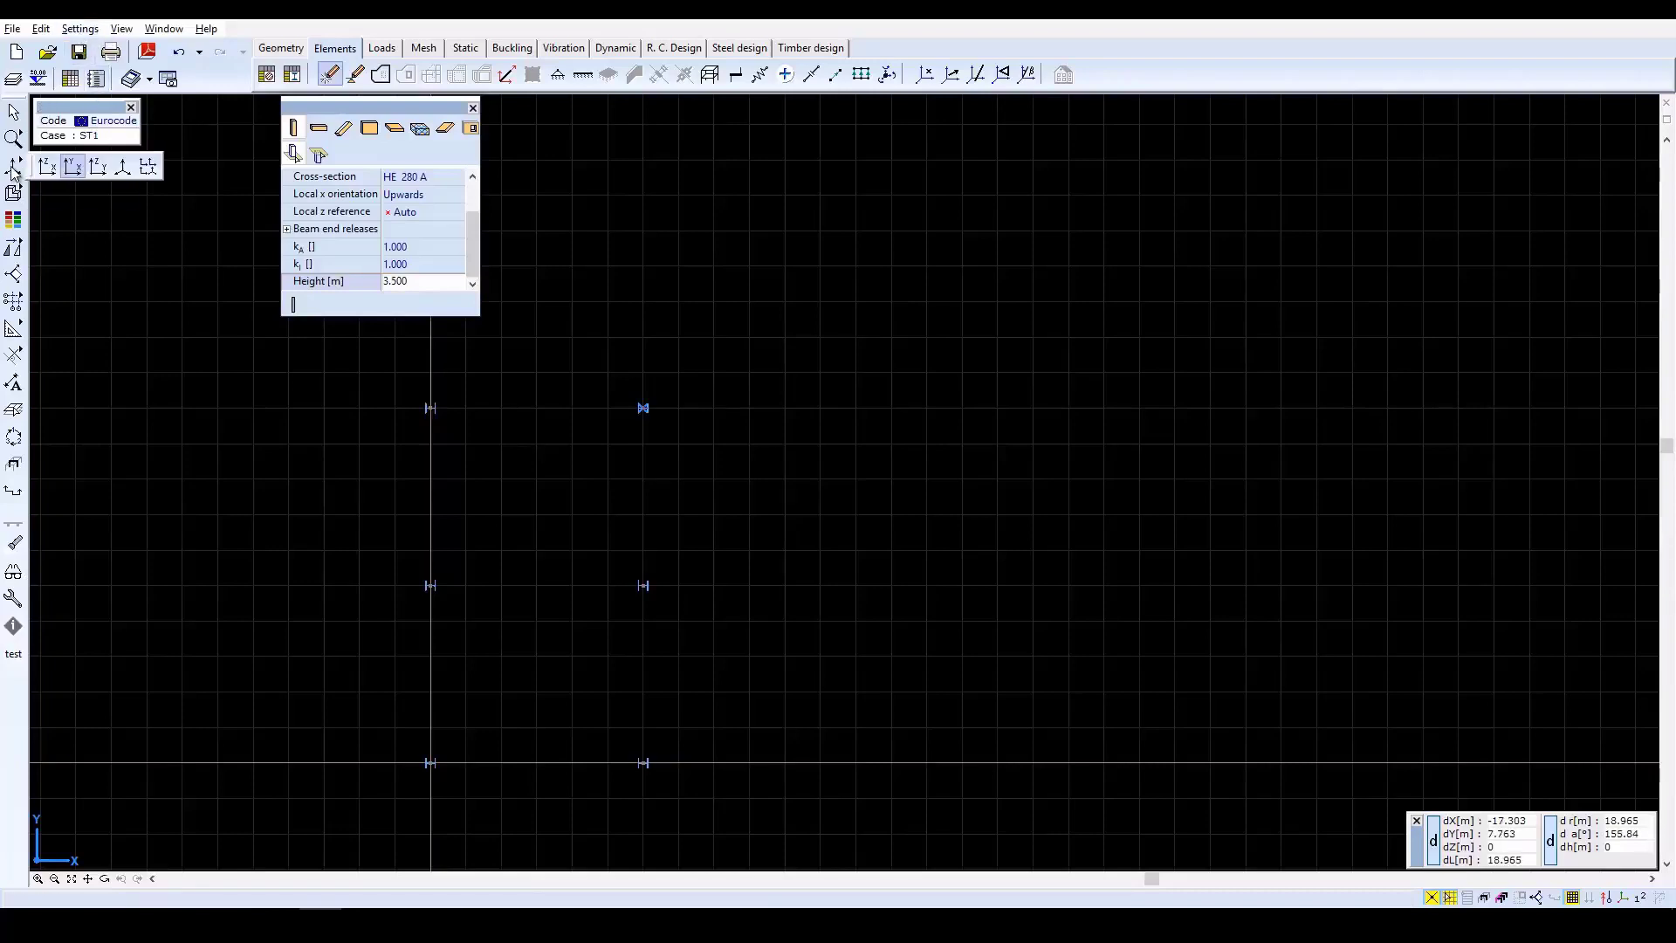
pyautogui.click(121, 166)
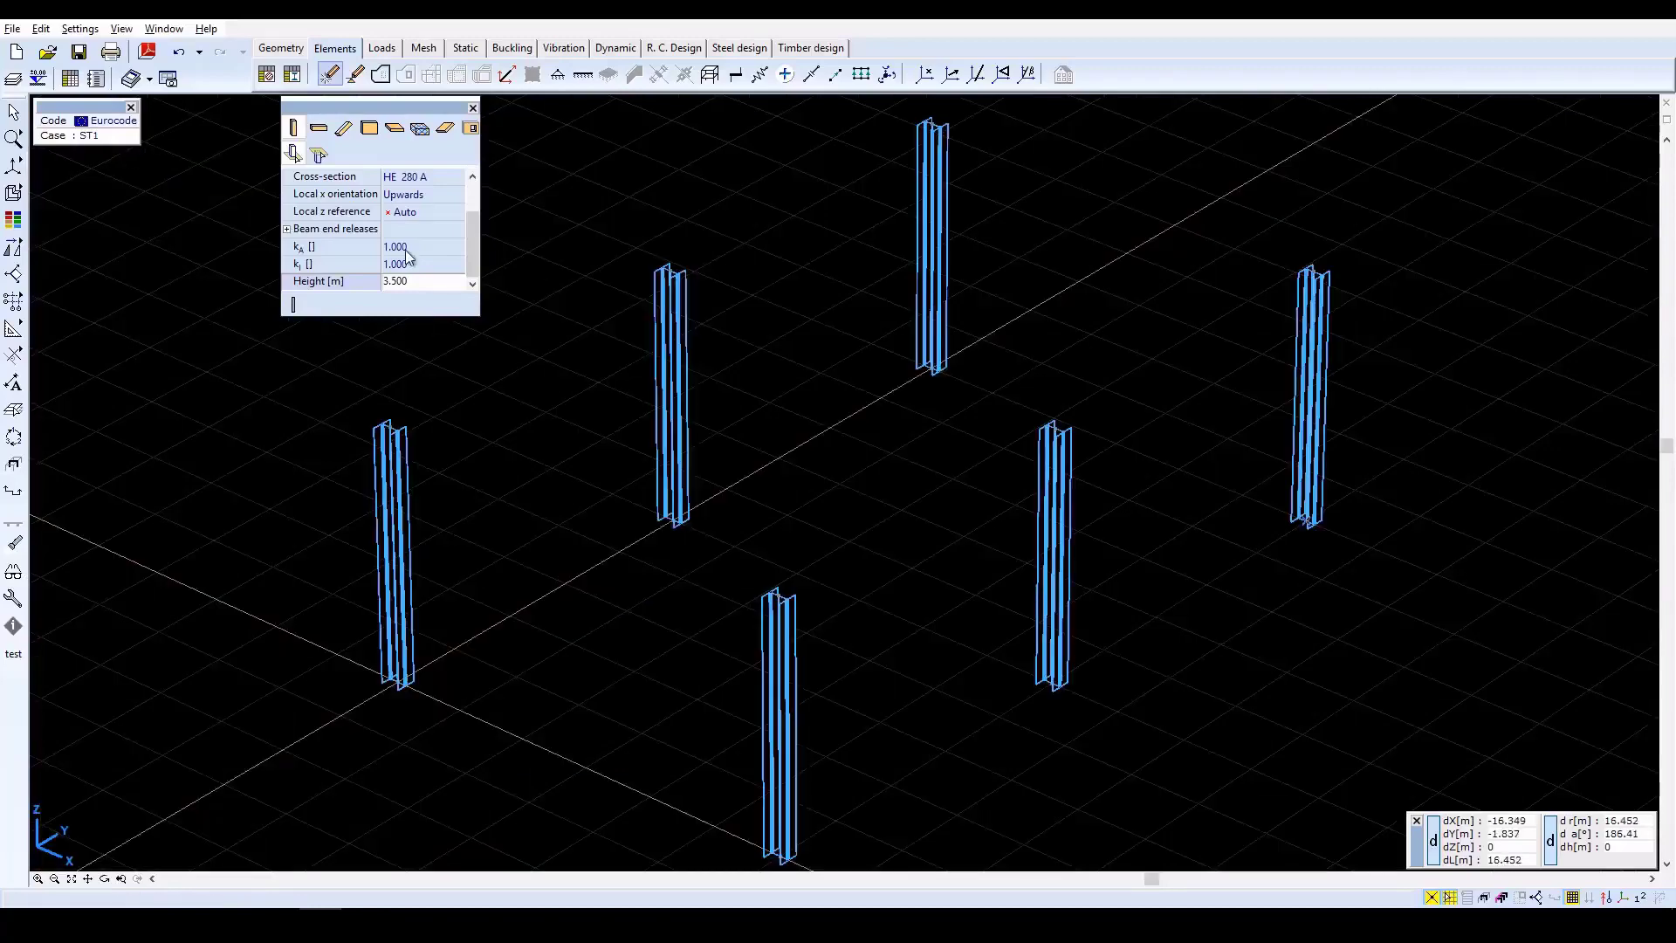
pyautogui.click(163, 29)
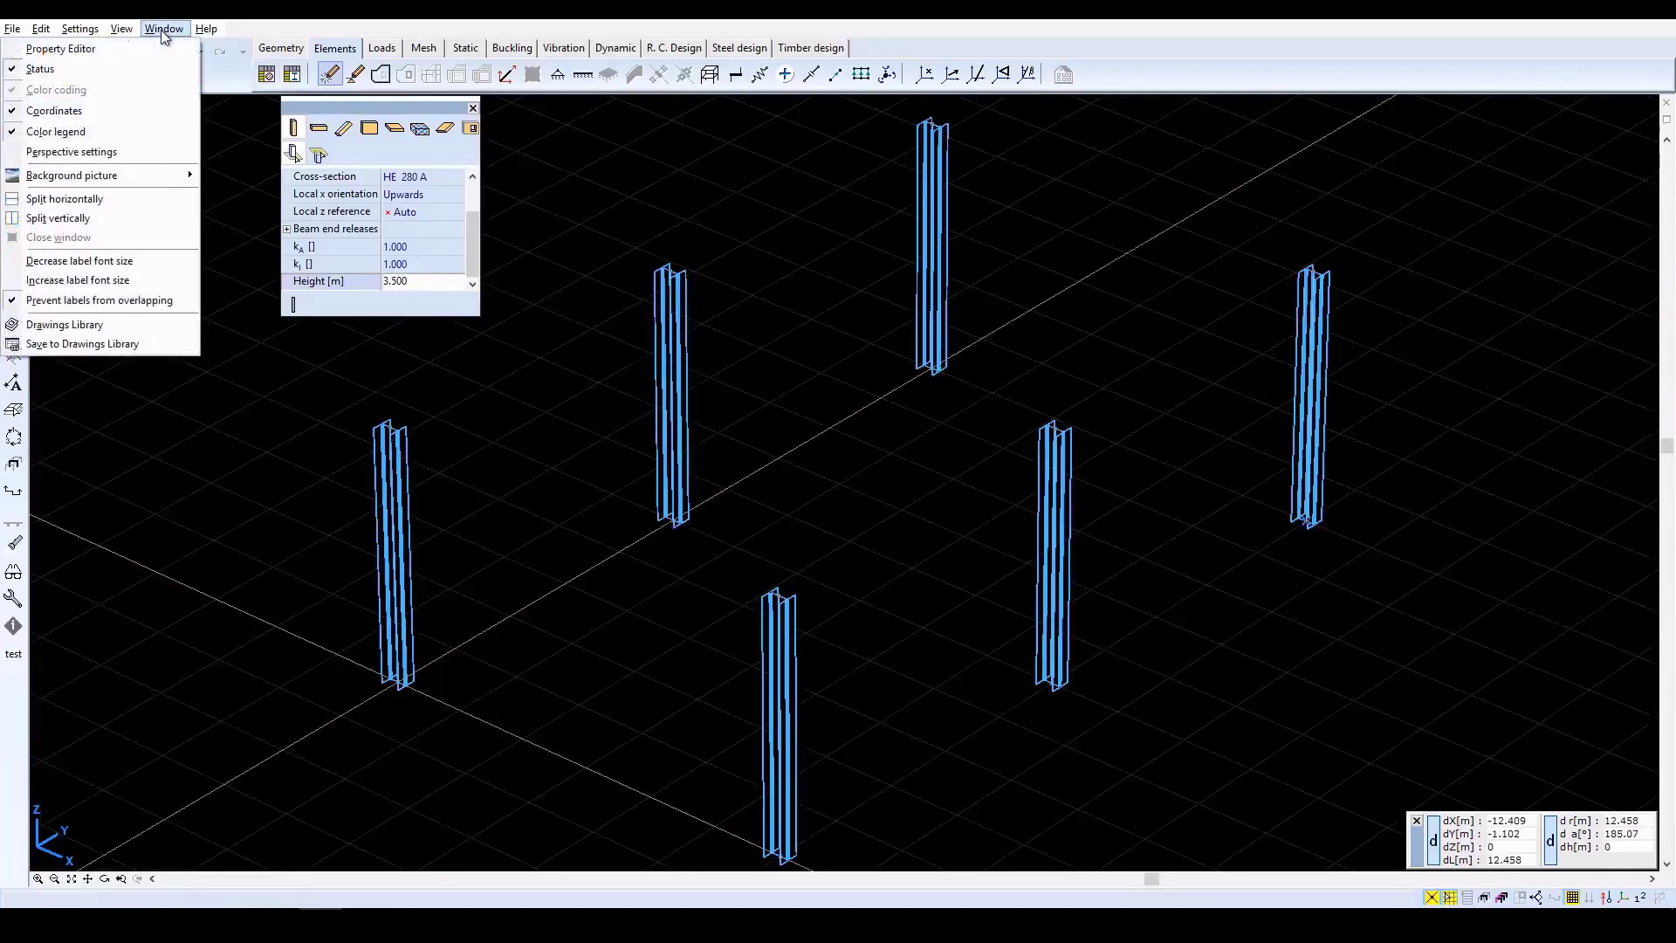
pyautogui.click(97, 153)
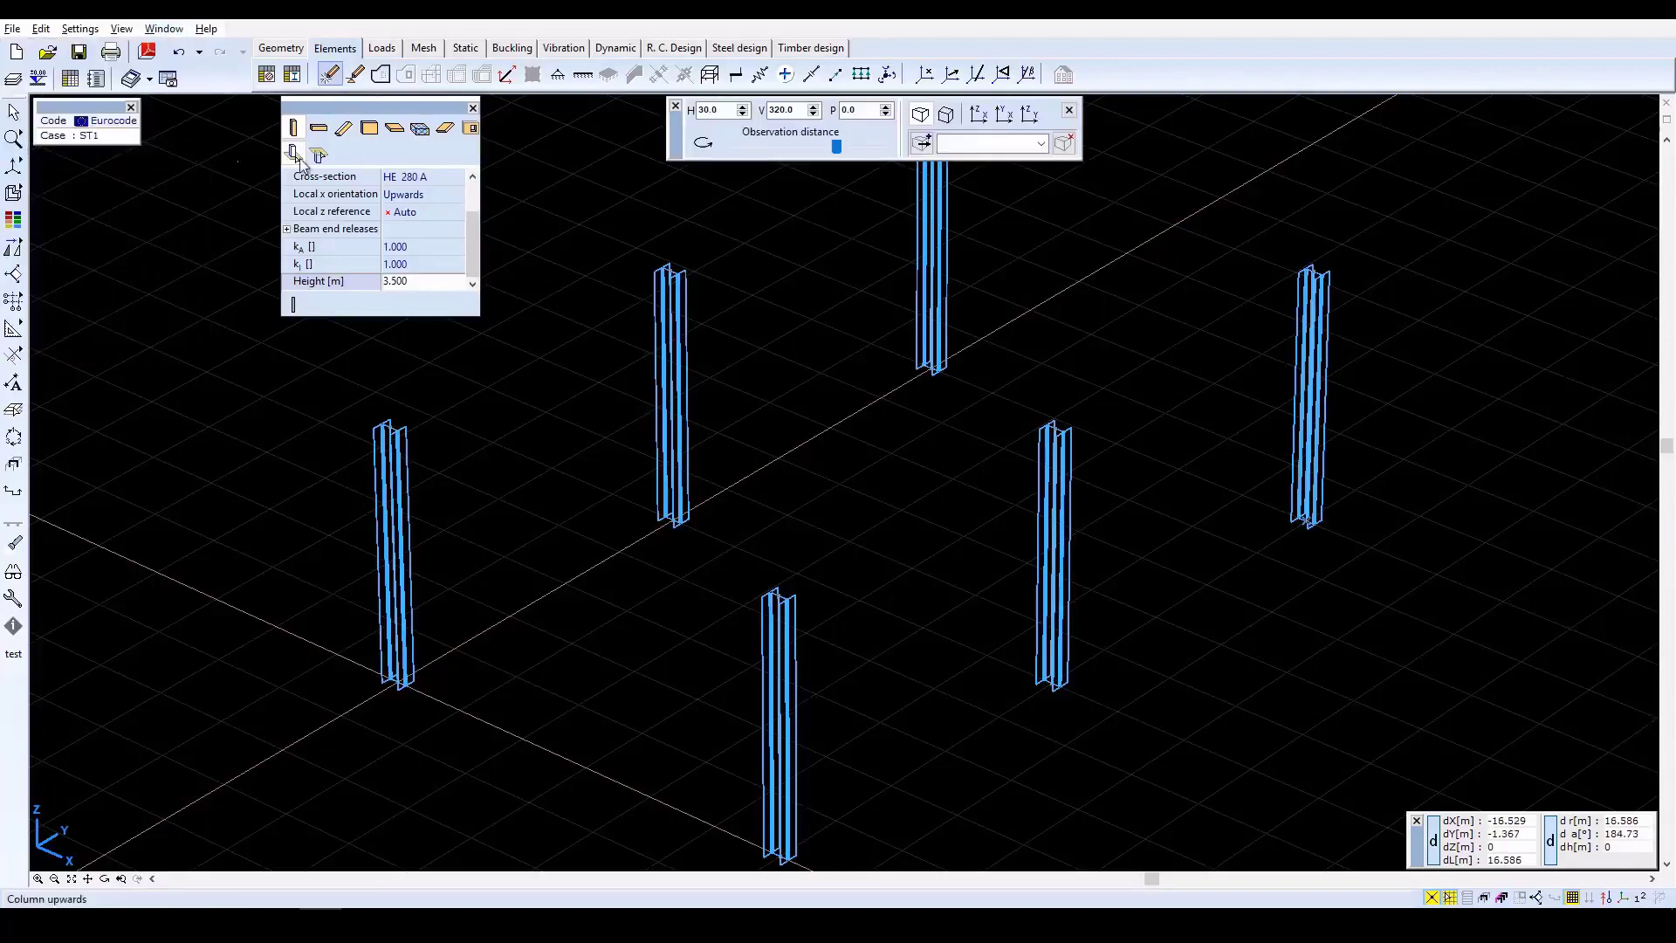
pyautogui.doubleClick(704, 109)
pyautogui.write('1')
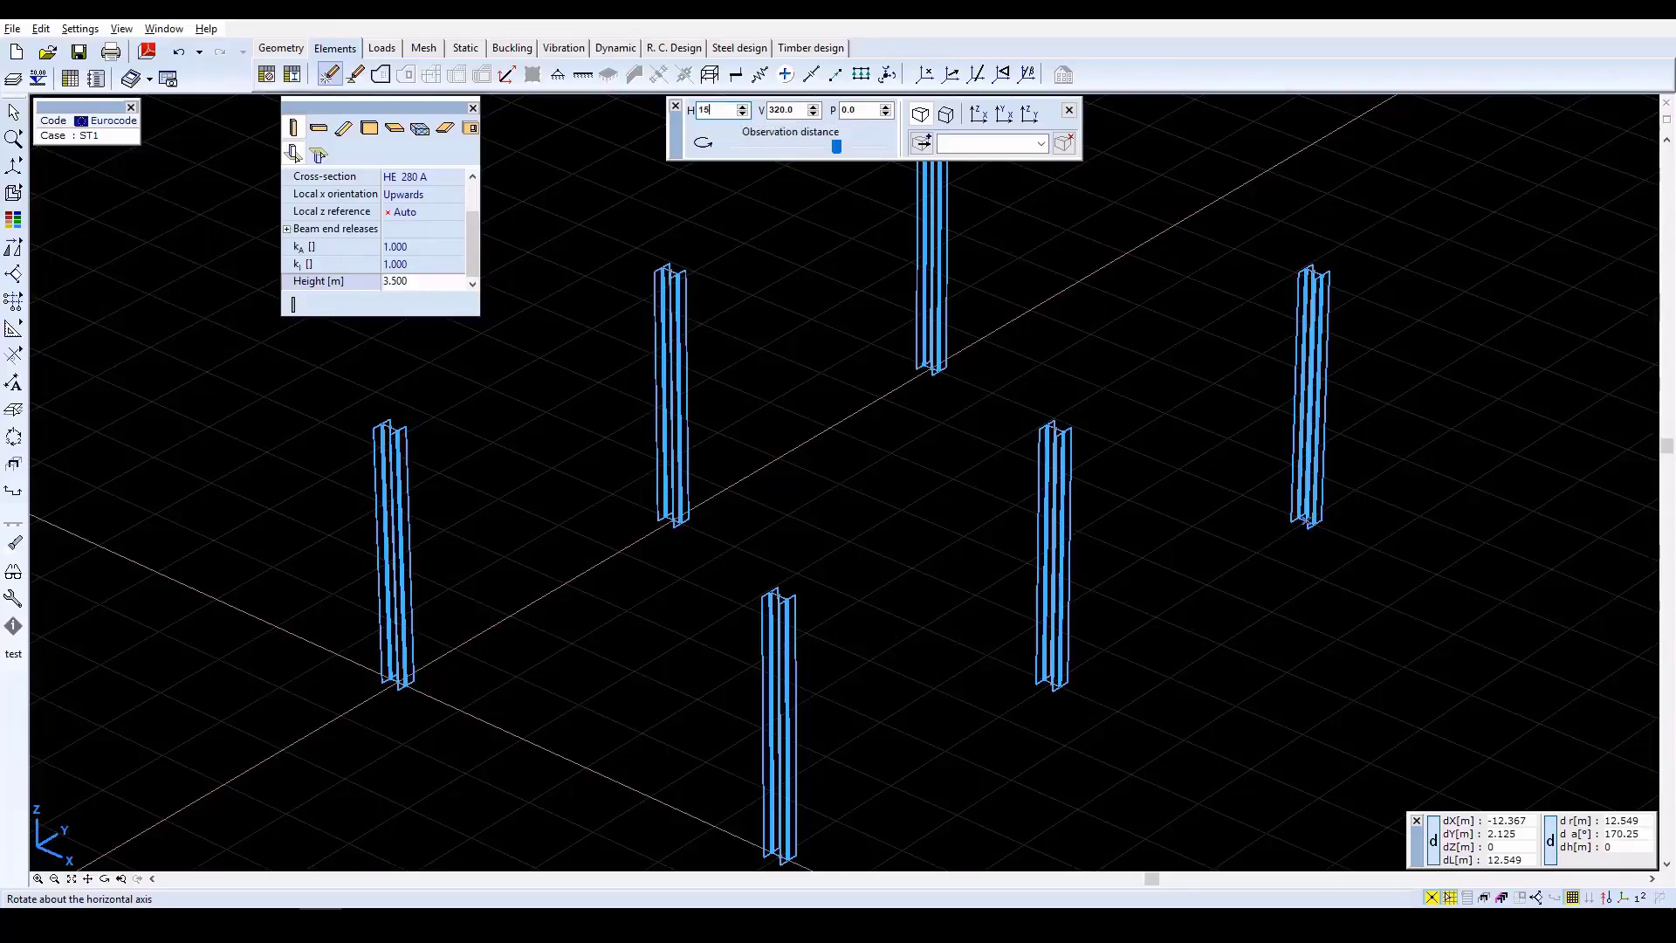
pyautogui.write('5')
pyautogui.press('Tab')
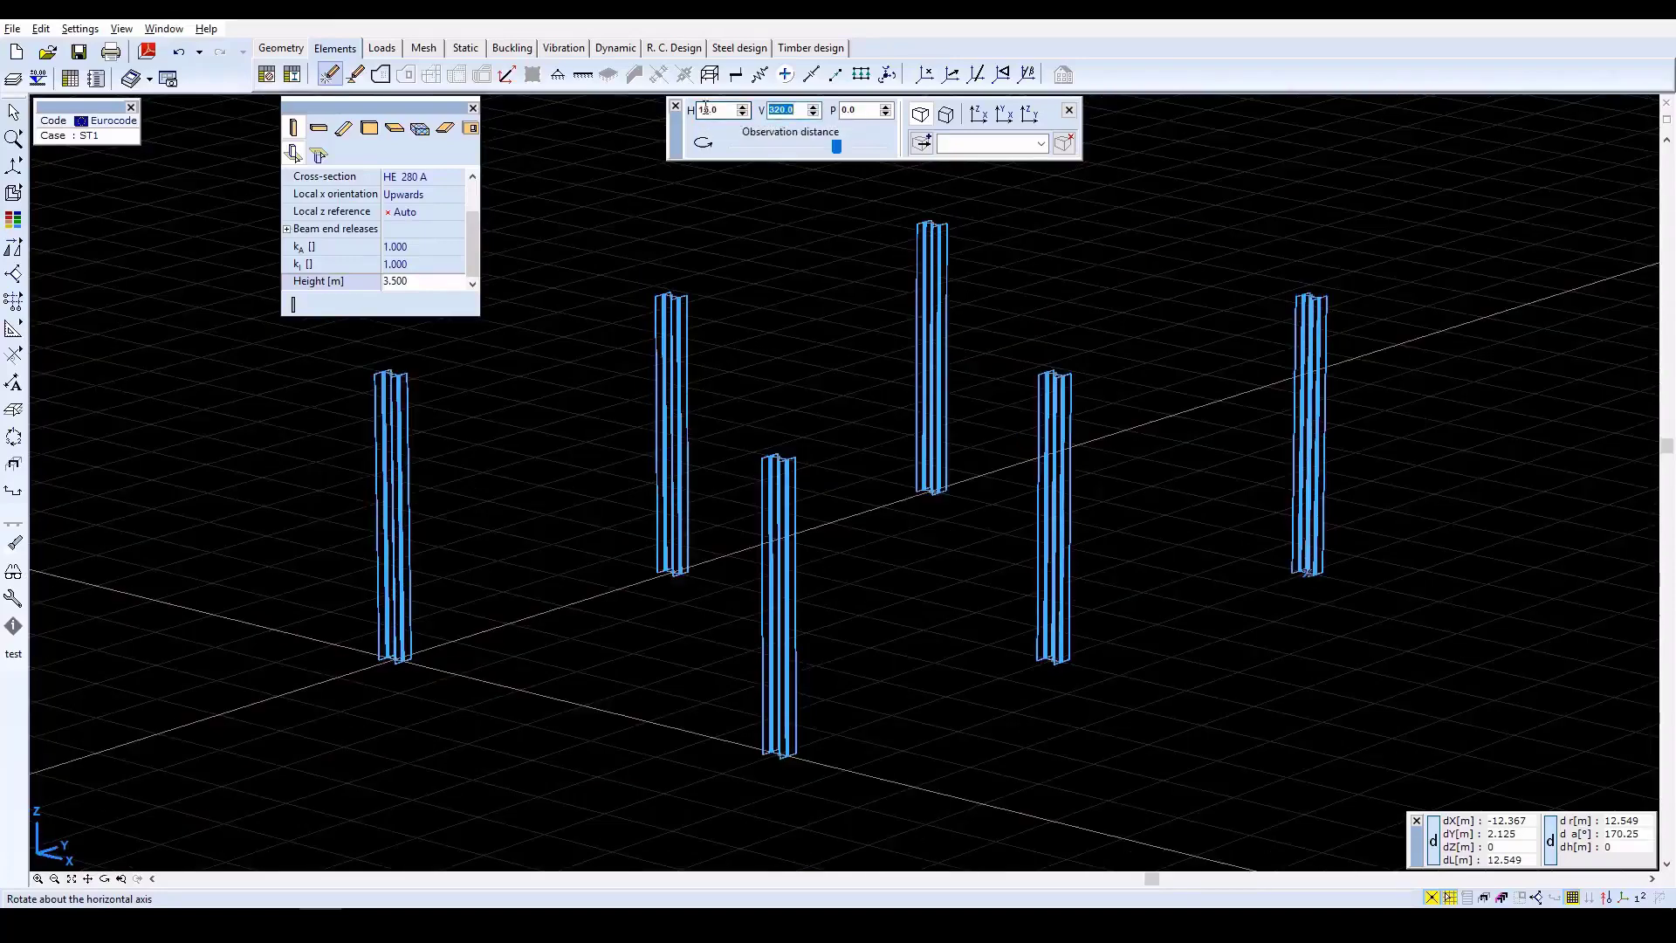
pyautogui.click(1070, 111)
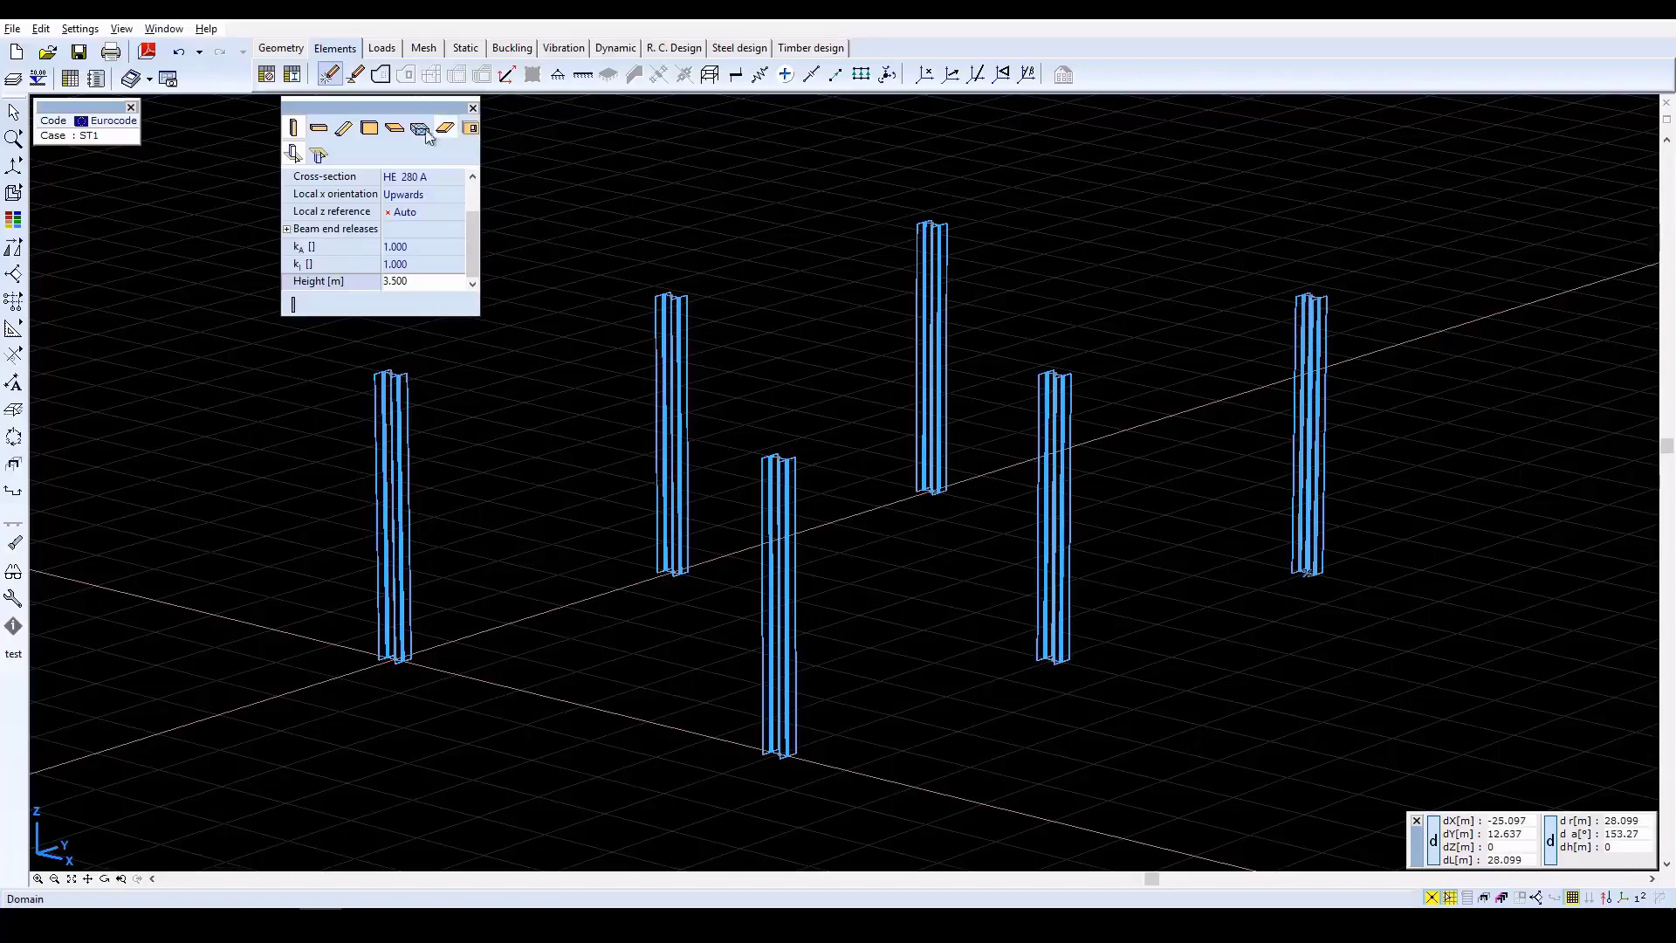
# Set up direct drawing of a beam with the IPE 400 cross-section from the IPE European I-beams library.
pyautogui.click(320, 128)
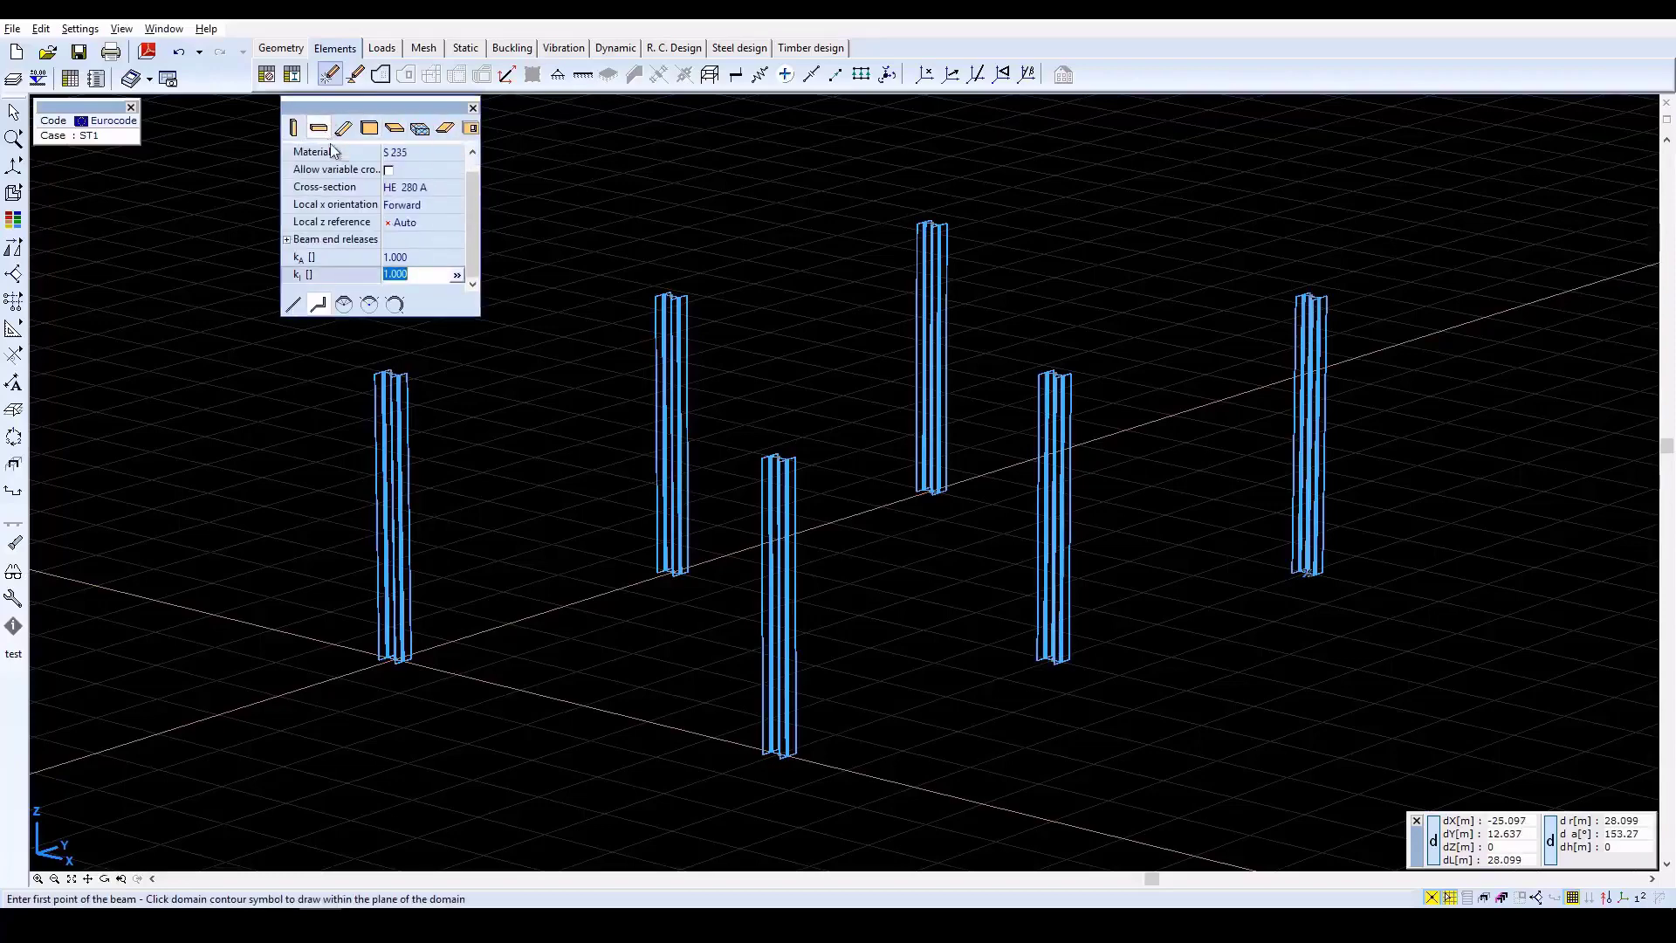
pyautogui.click(420, 189)
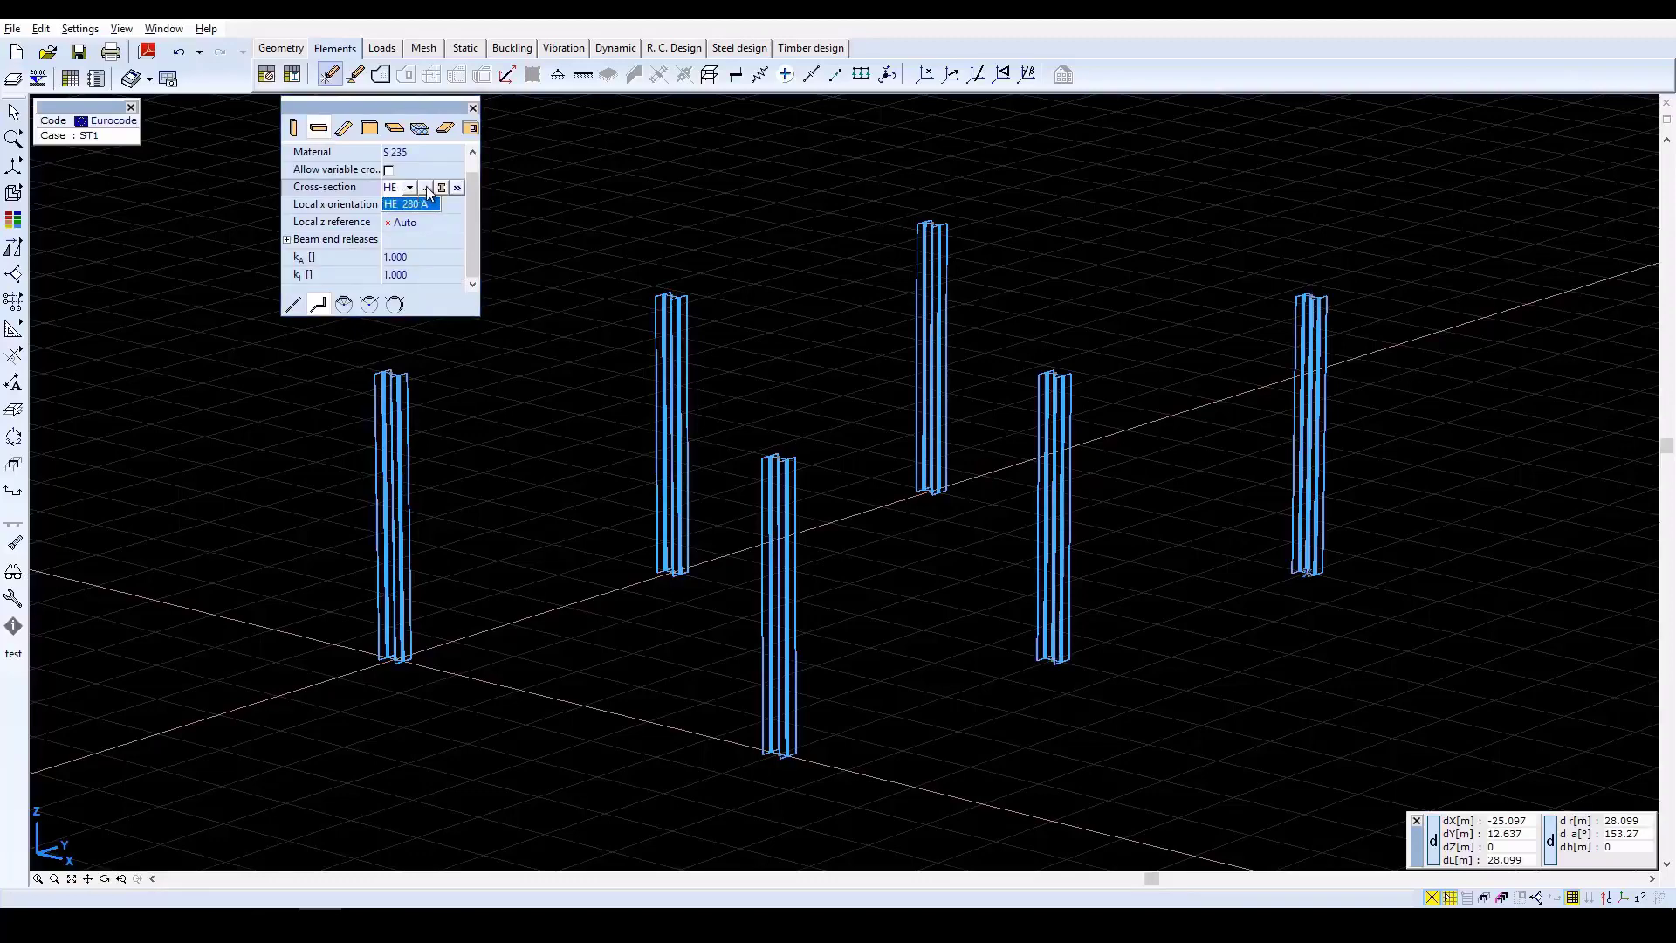
pyautogui.click(427, 187)
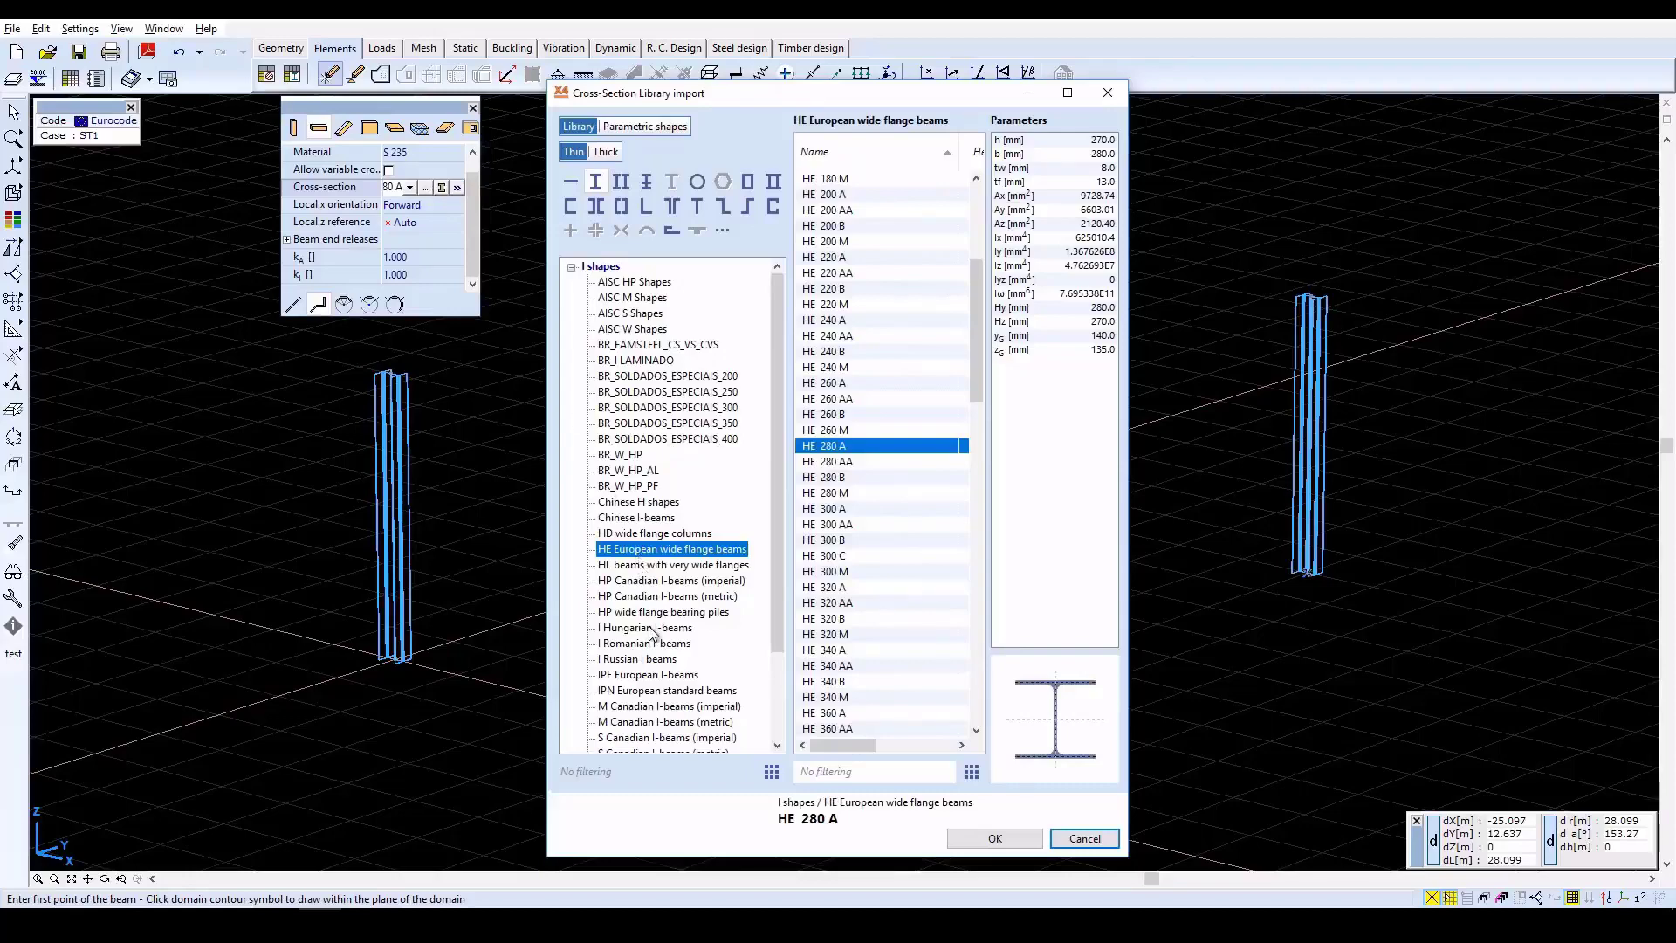
pyautogui.click(653, 676)
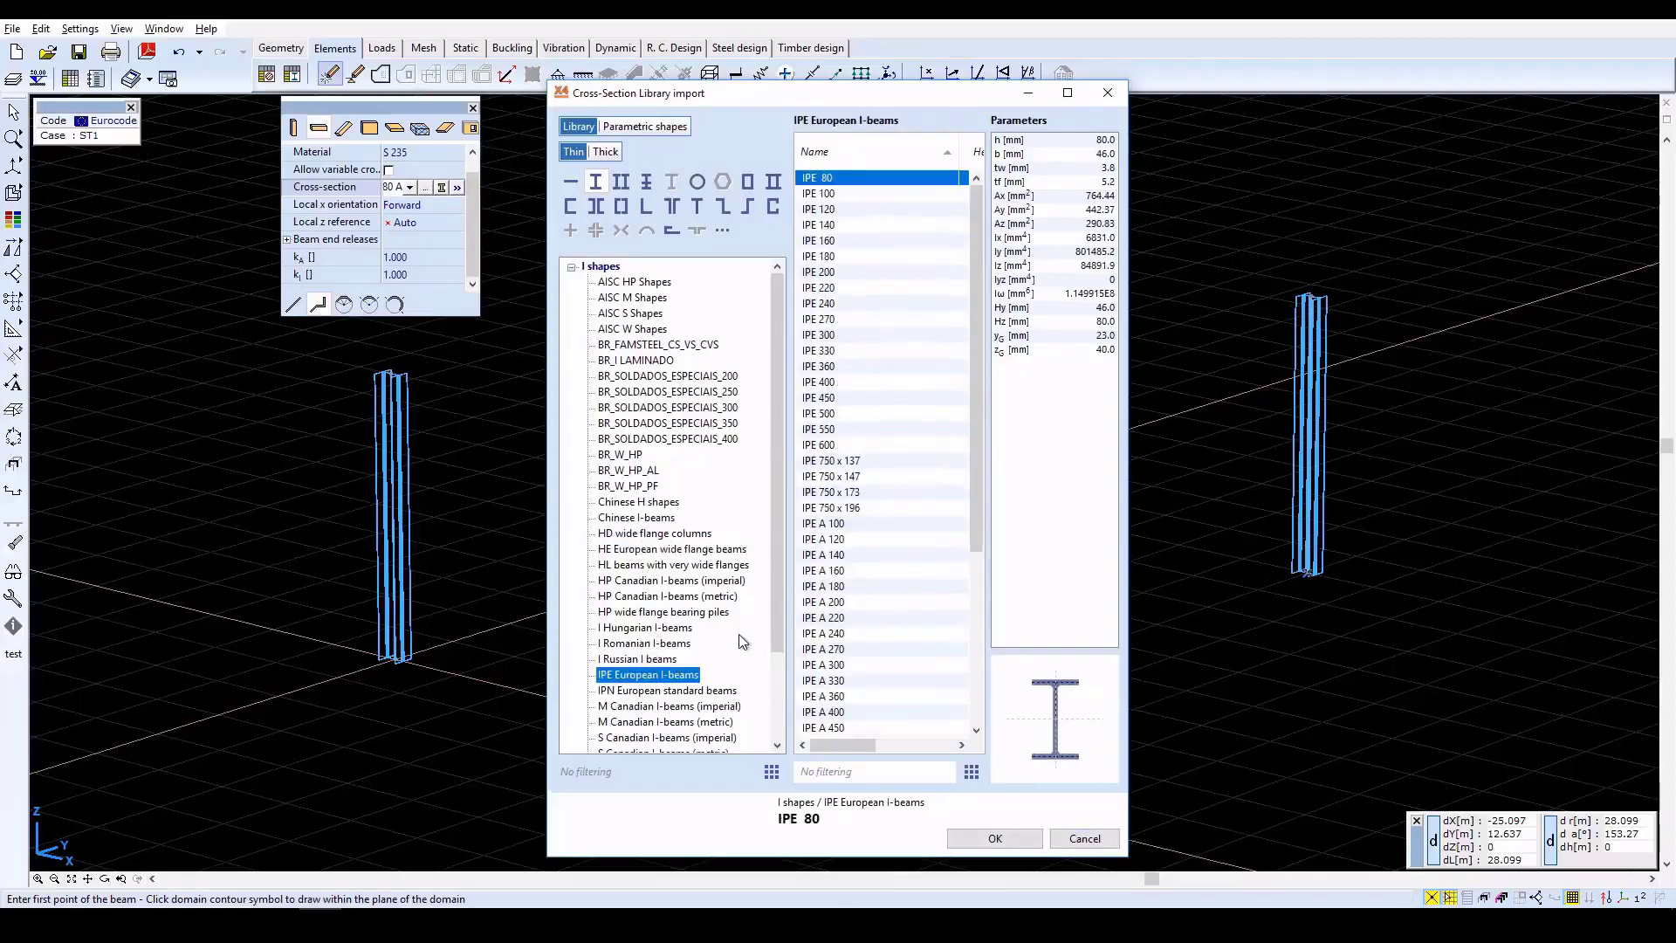
pyautogui.click(819, 382)
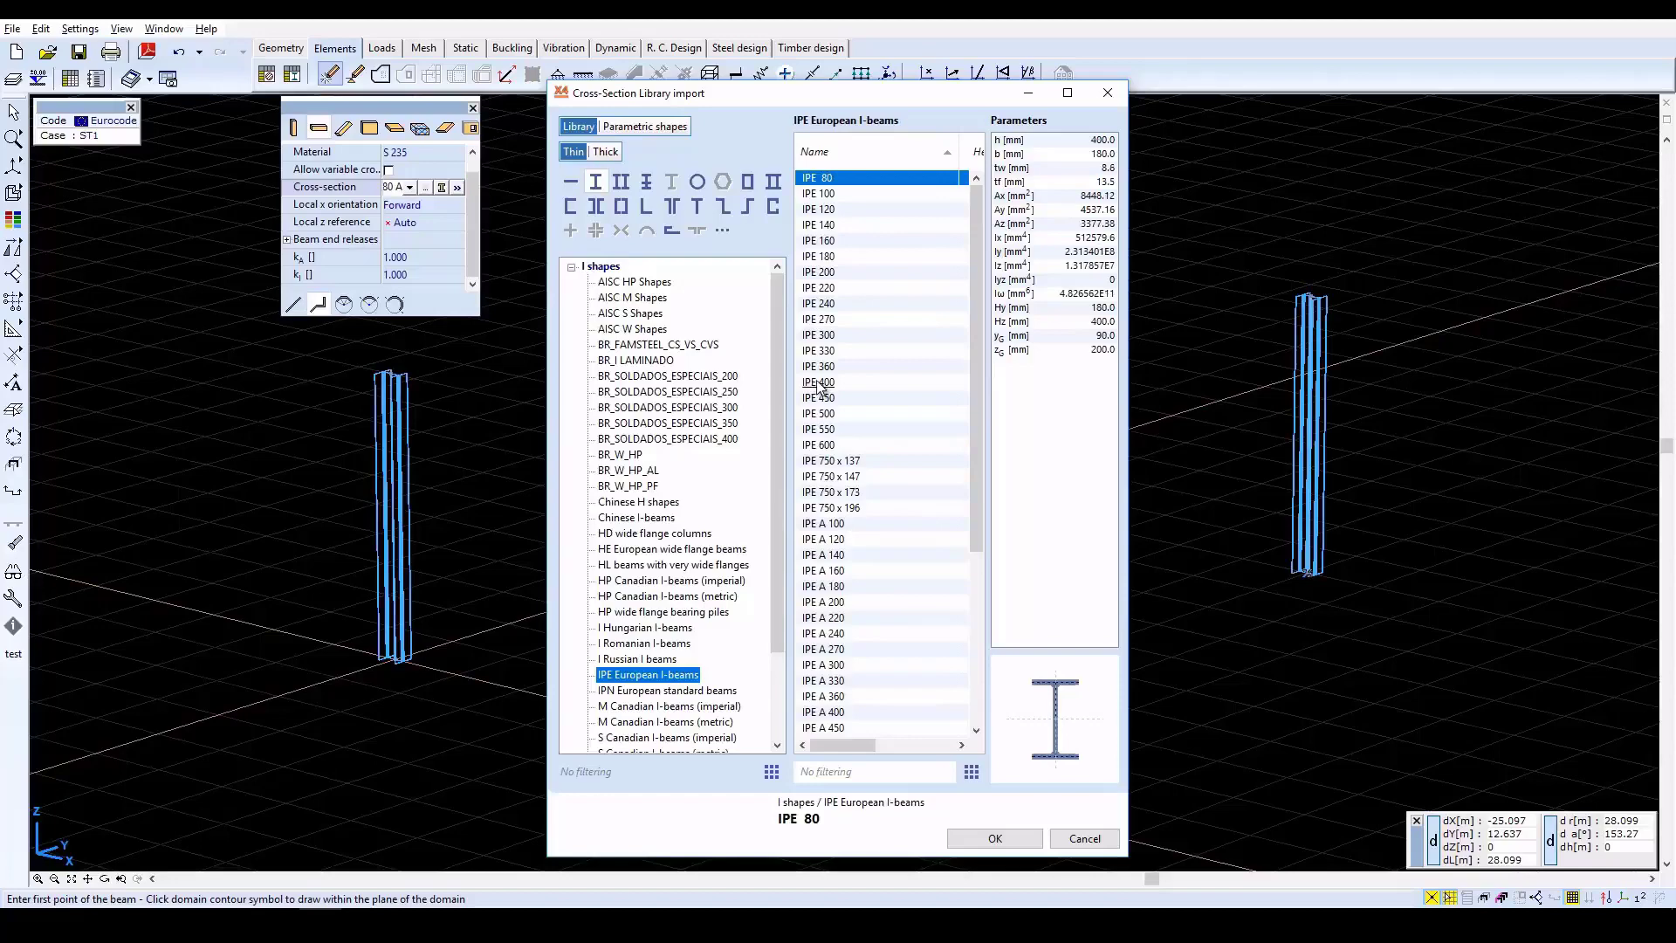
pyautogui.click(1009, 836)
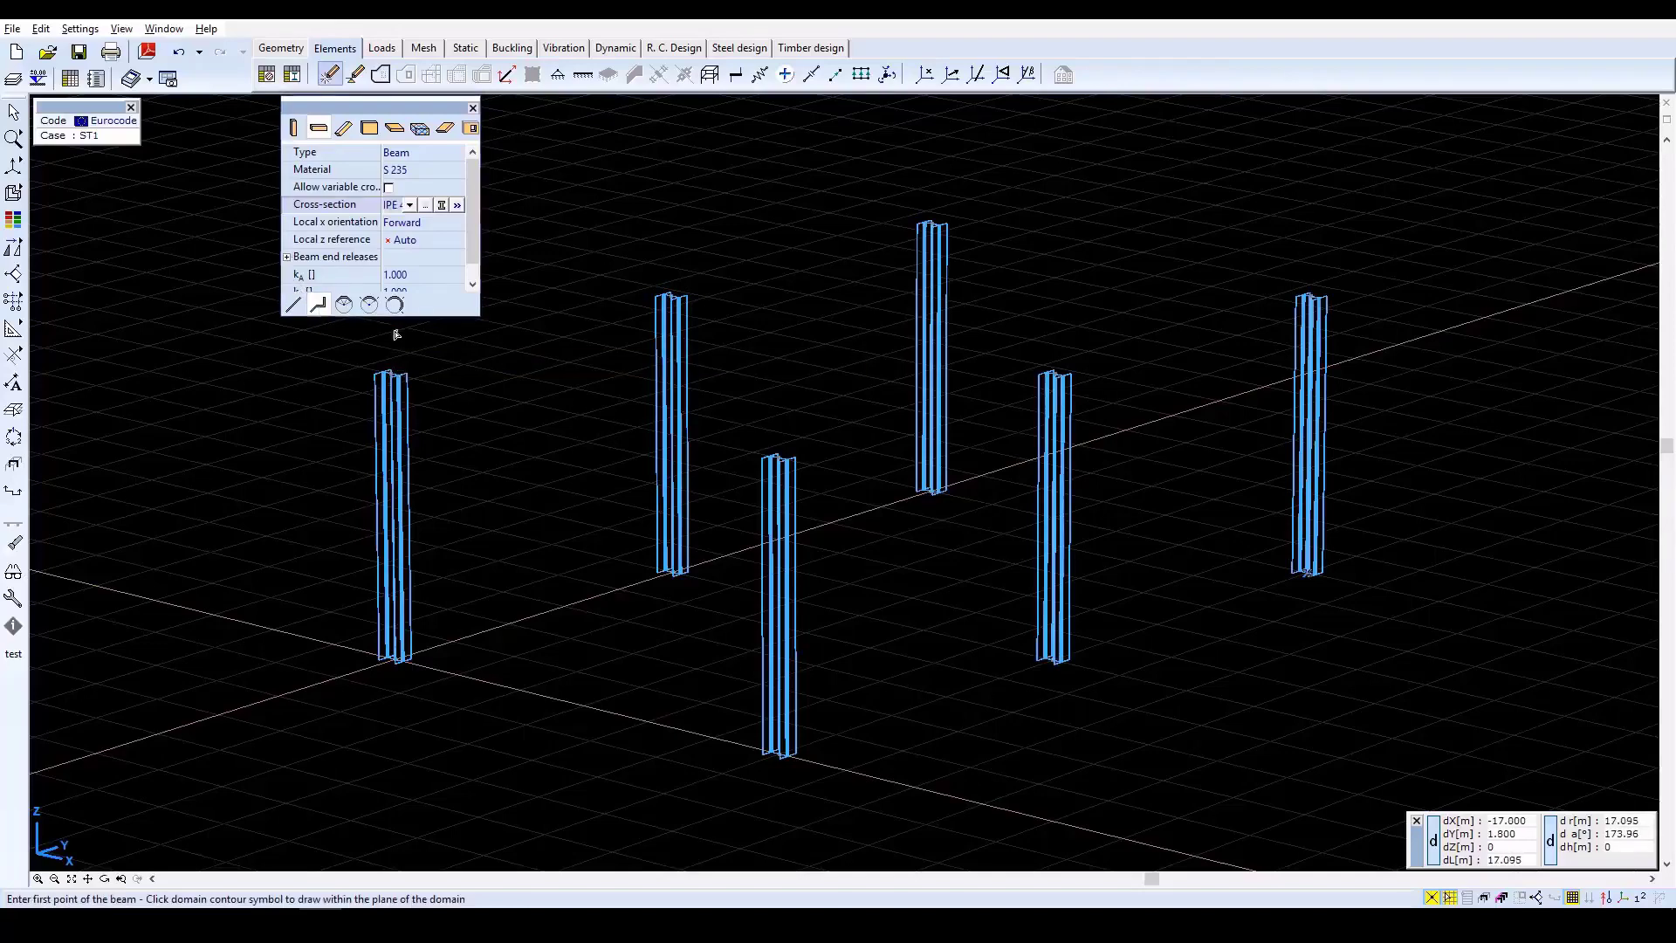
# Draw IPE 400 beams in a closed loop around the six column tops and one cross beam between the two middle column tops.
pyautogui.click(392, 380)
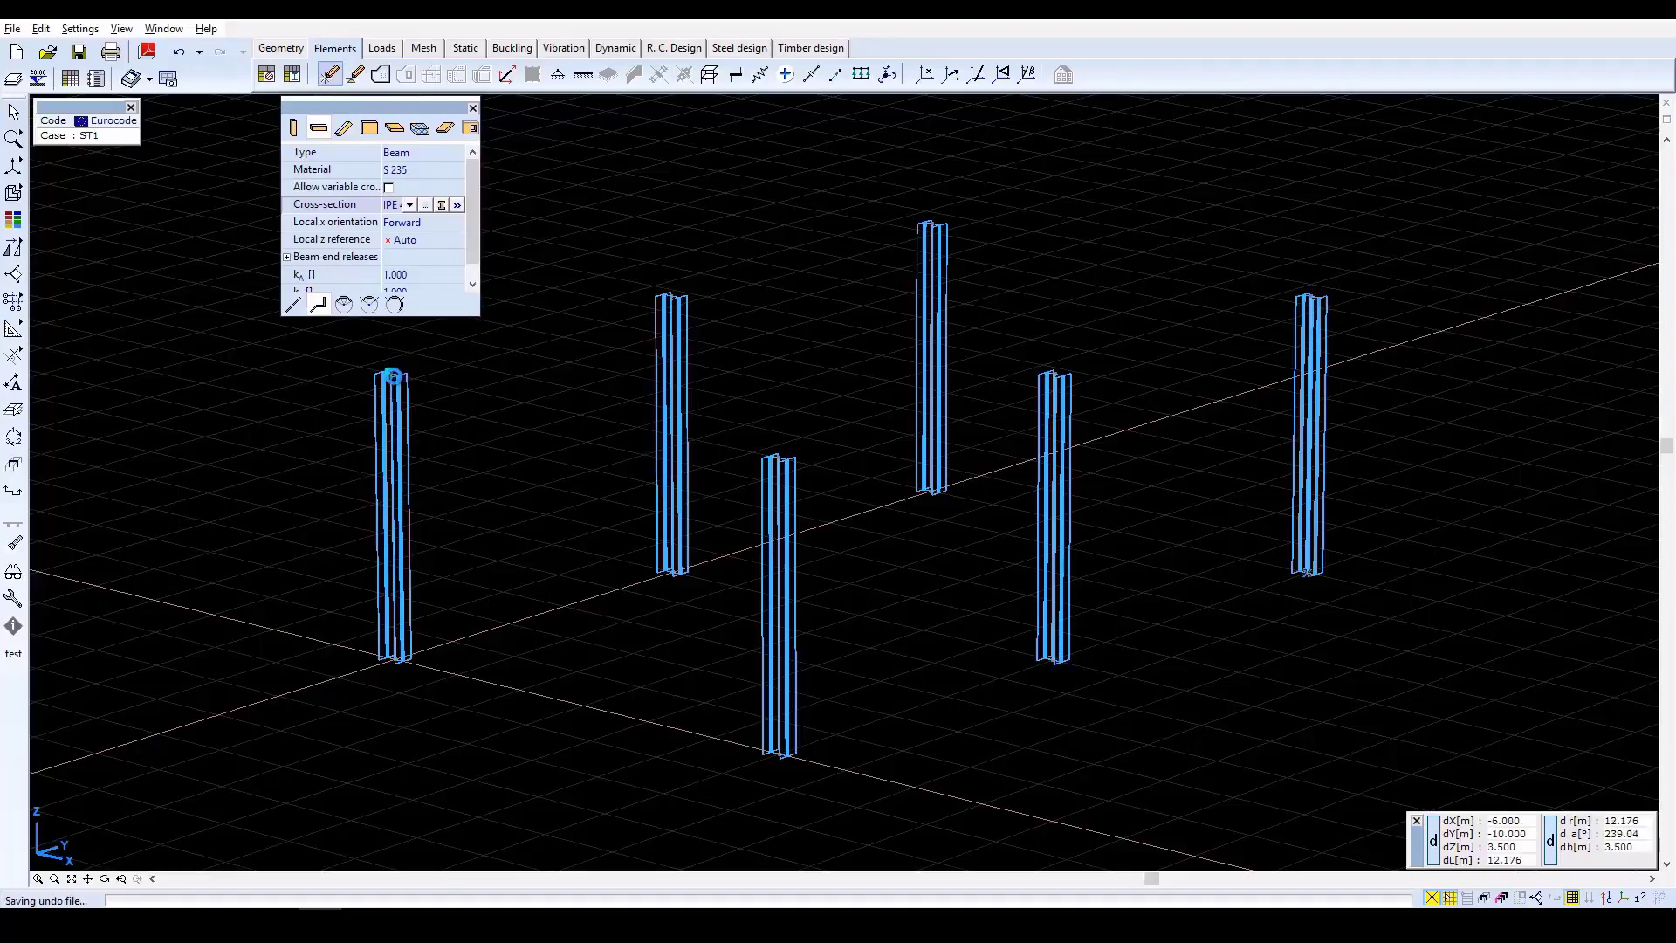
pyautogui.click(671, 302)
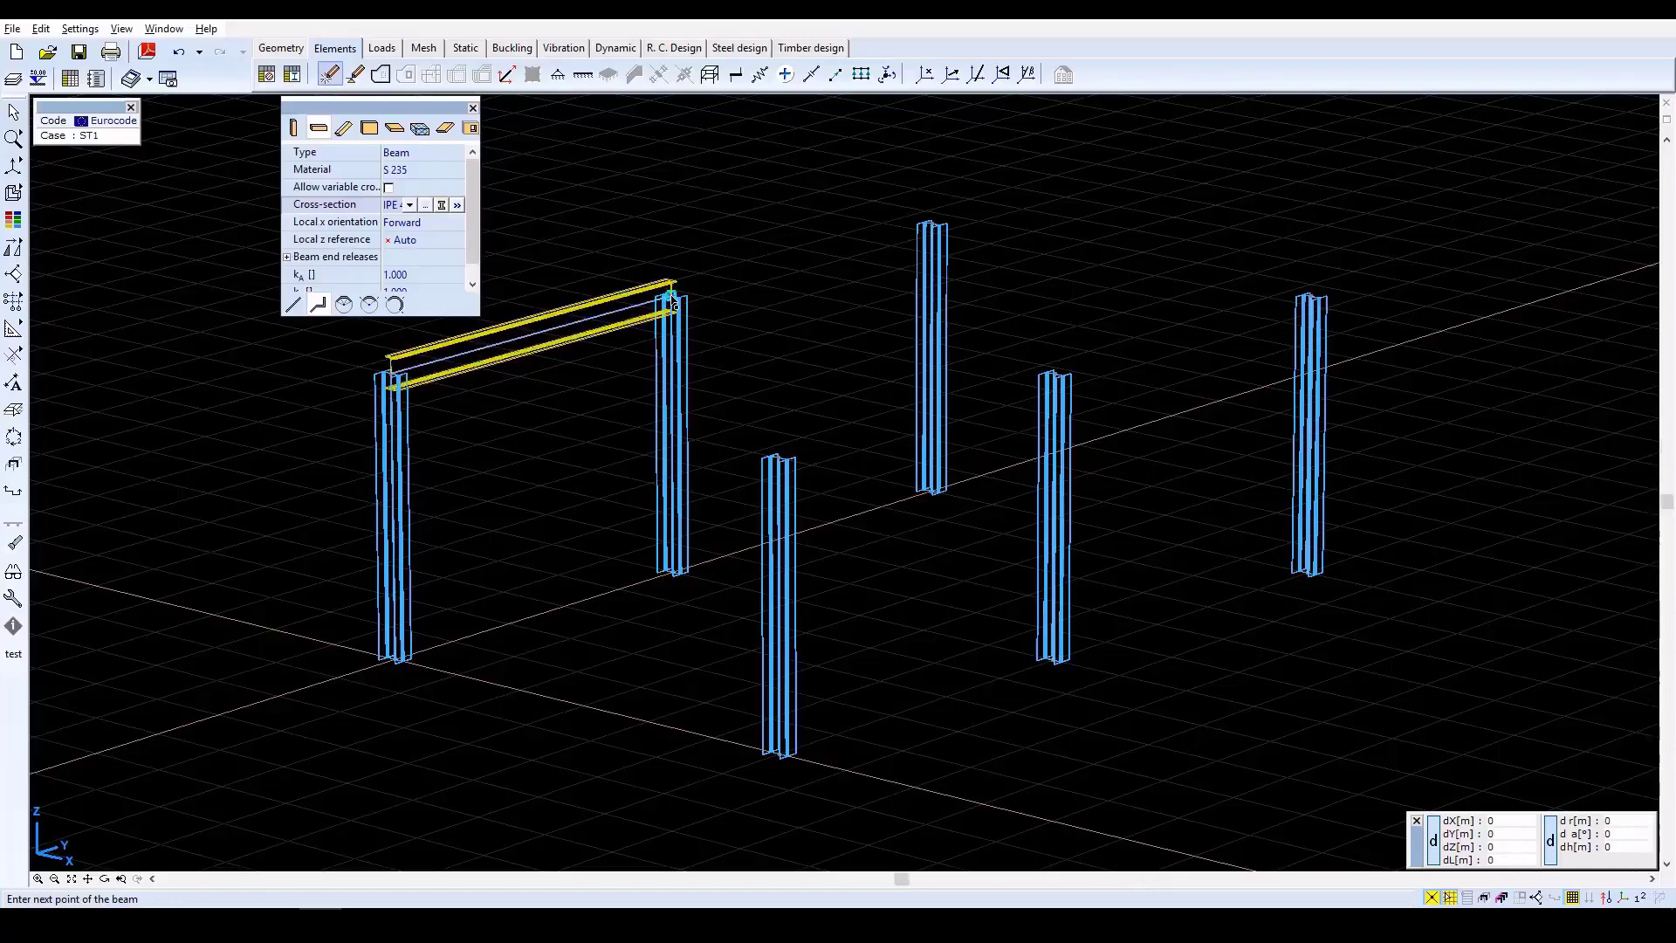
pyautogui.click(935, 229)
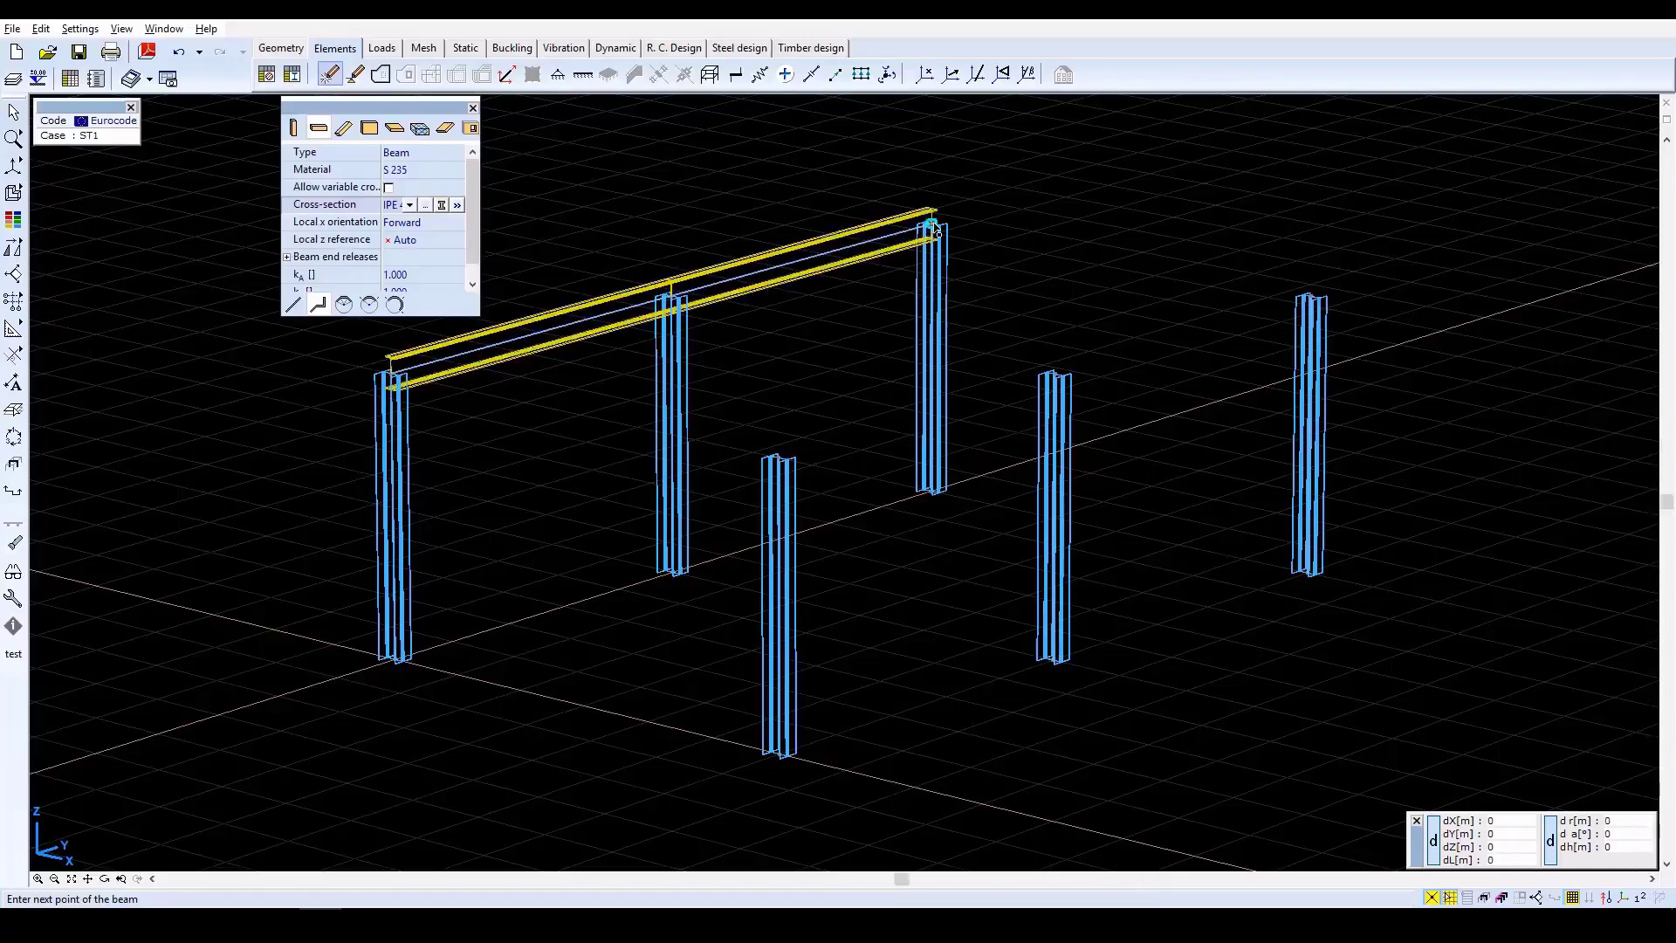
pyautogui.click(1317, 300)
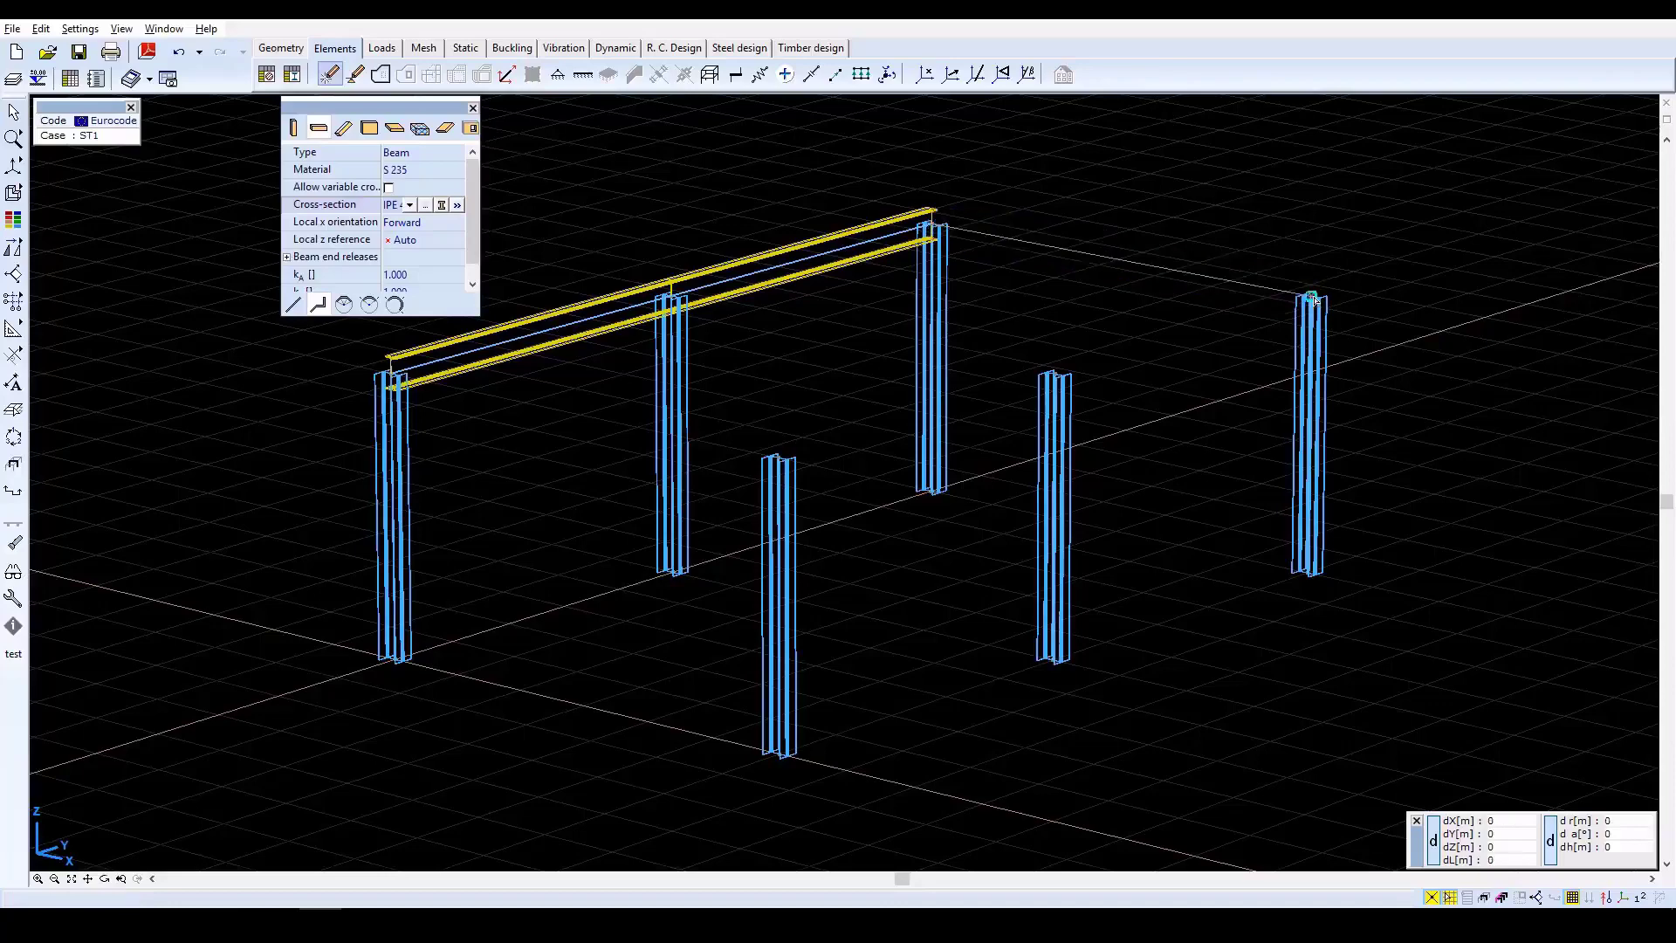
pyautogui.click(1057, 377)
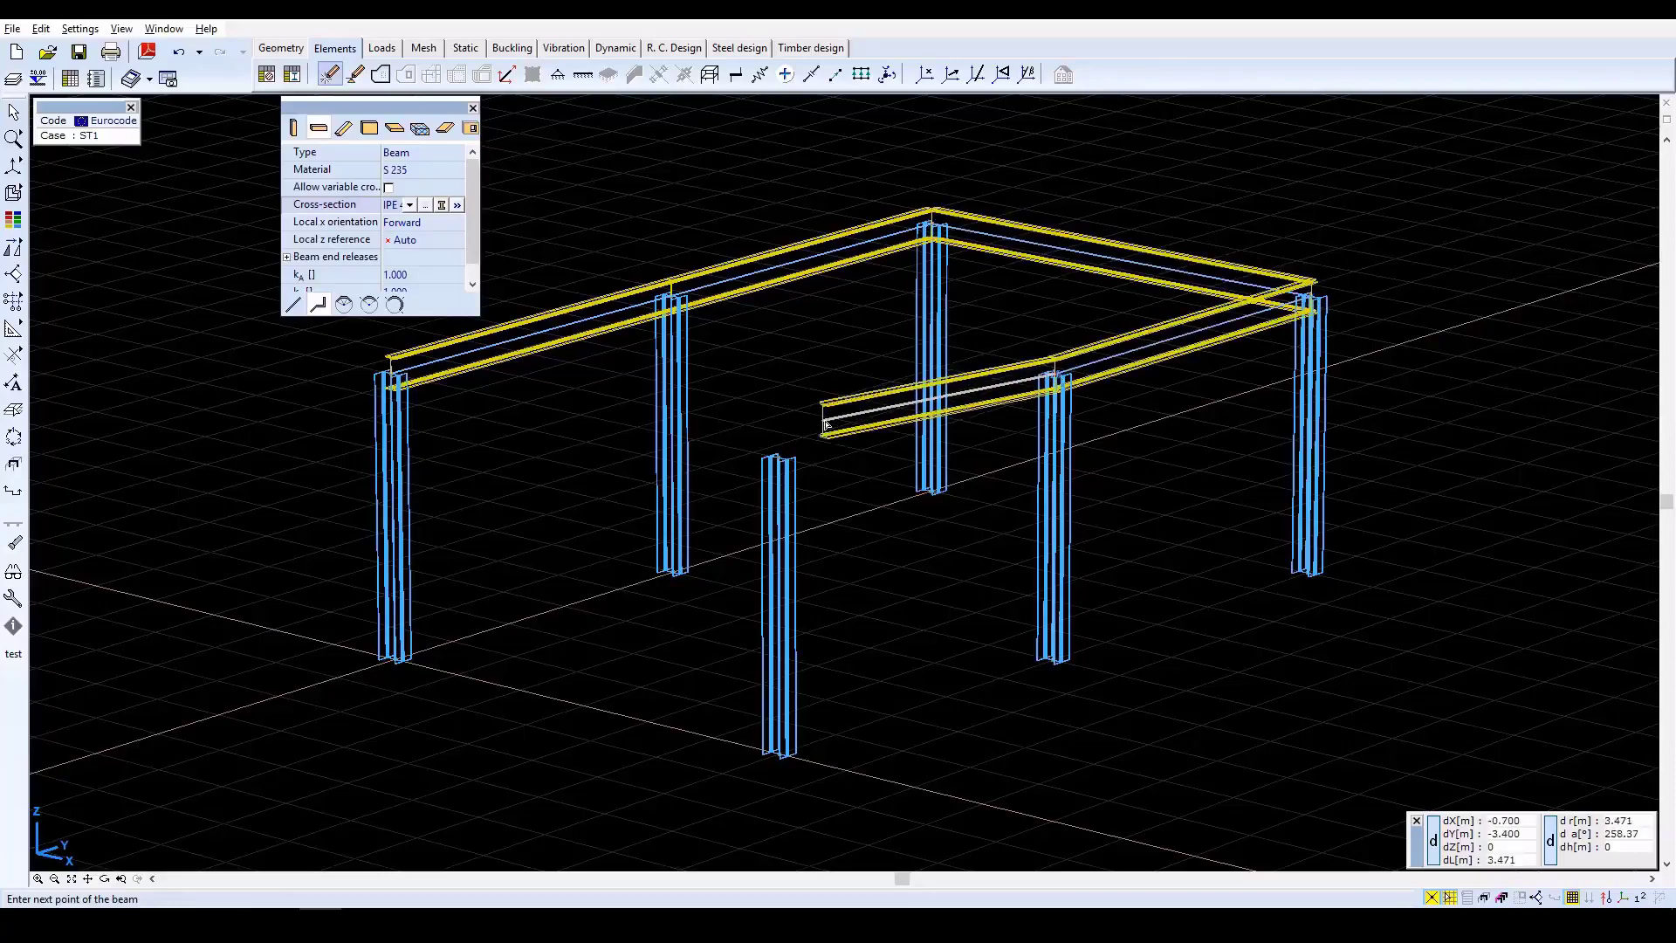
pyautogui.click(779, 463)
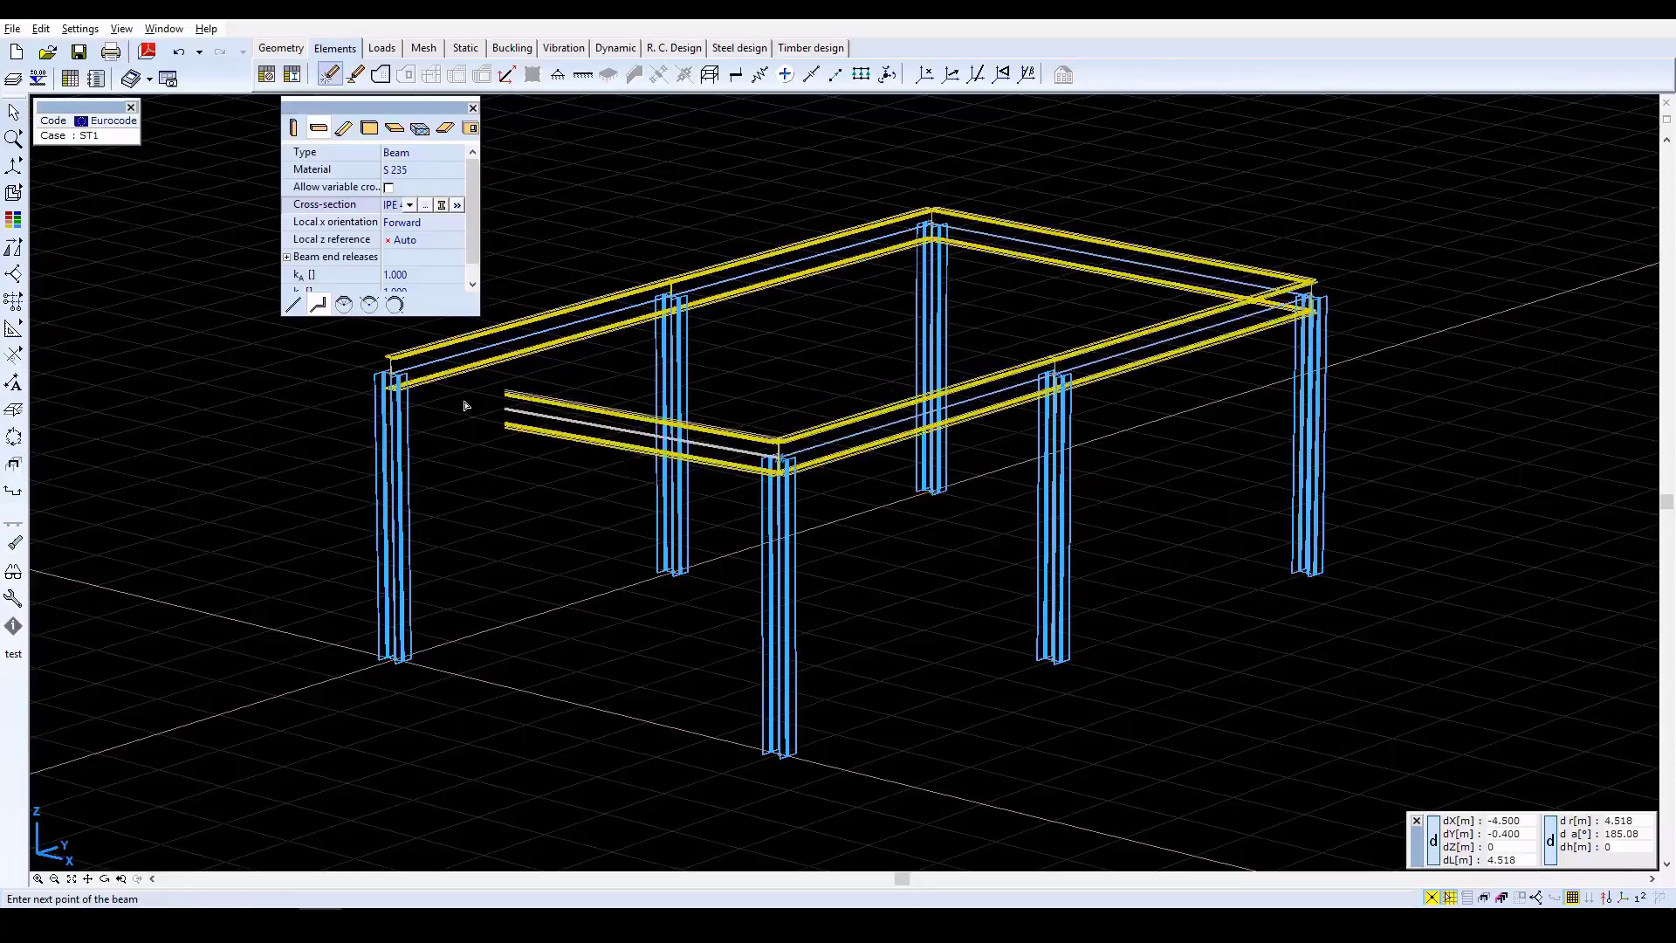
pyautogui.click(392, 378)
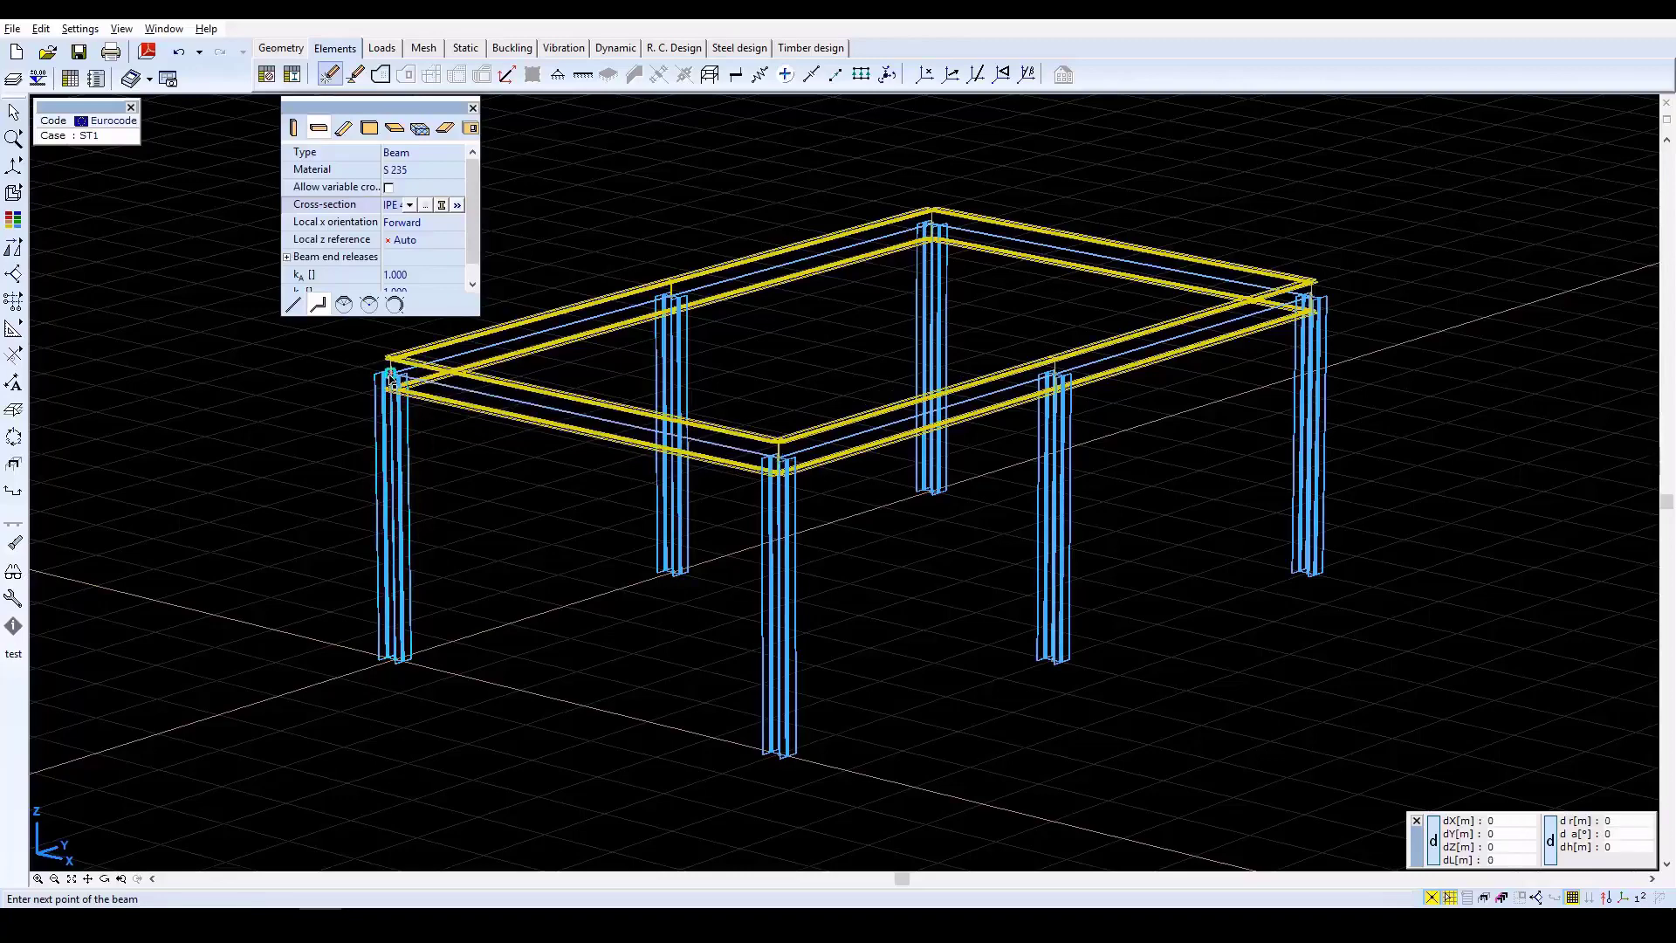
pyautogui.press('Escape')
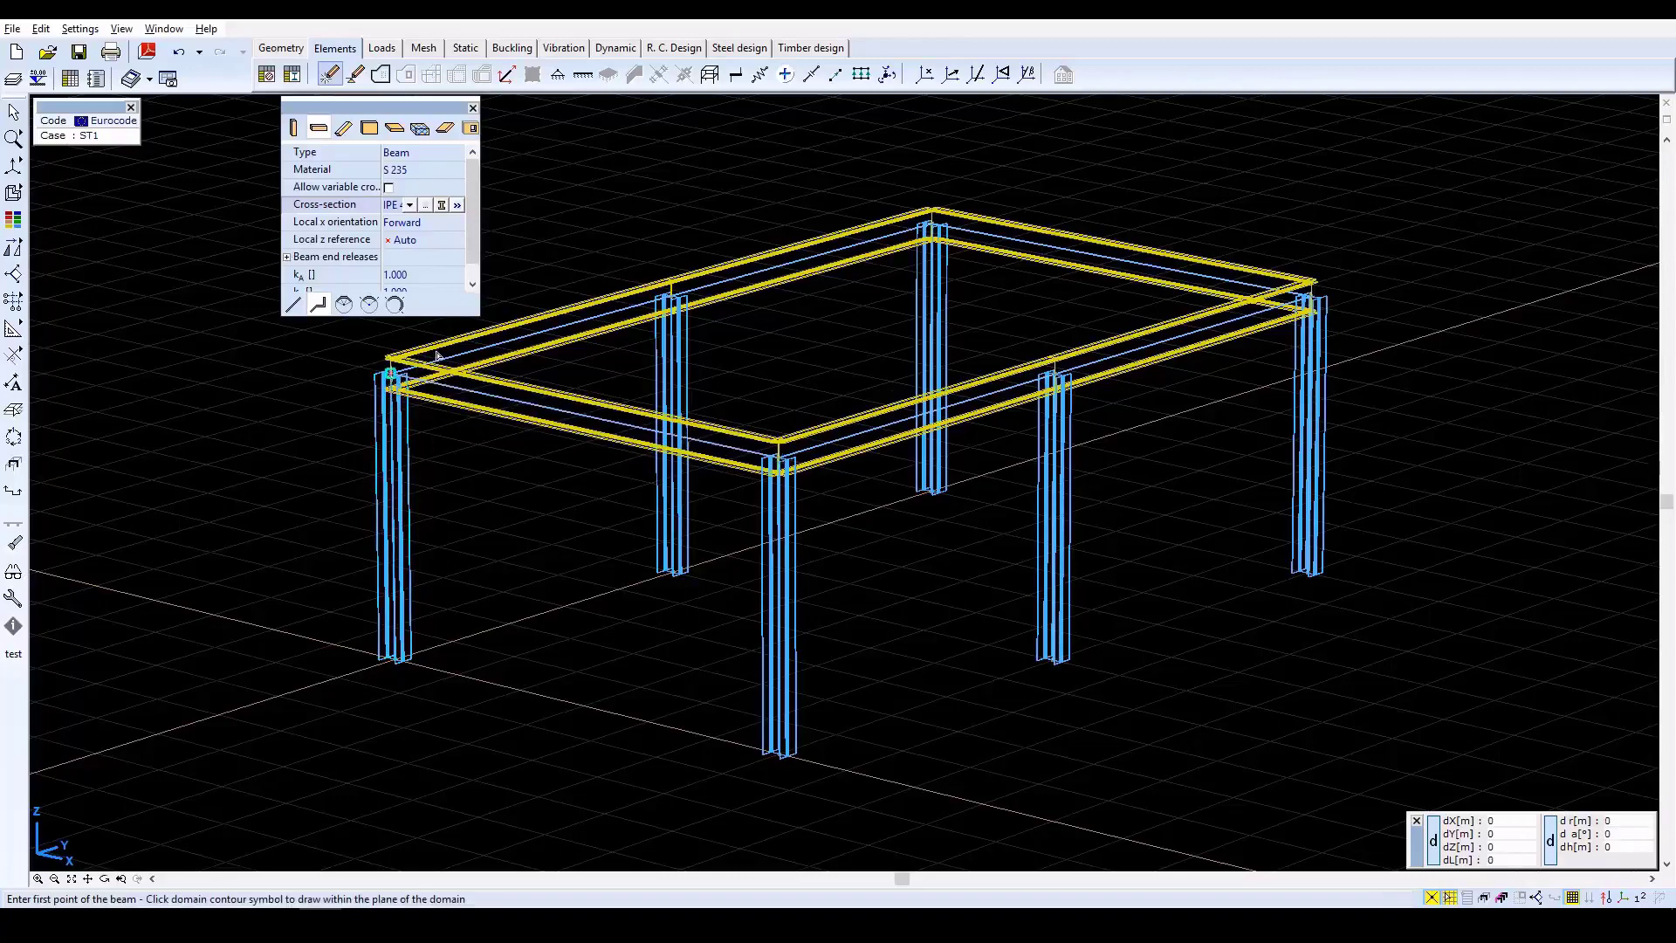
pyautogui.click(671, 297)
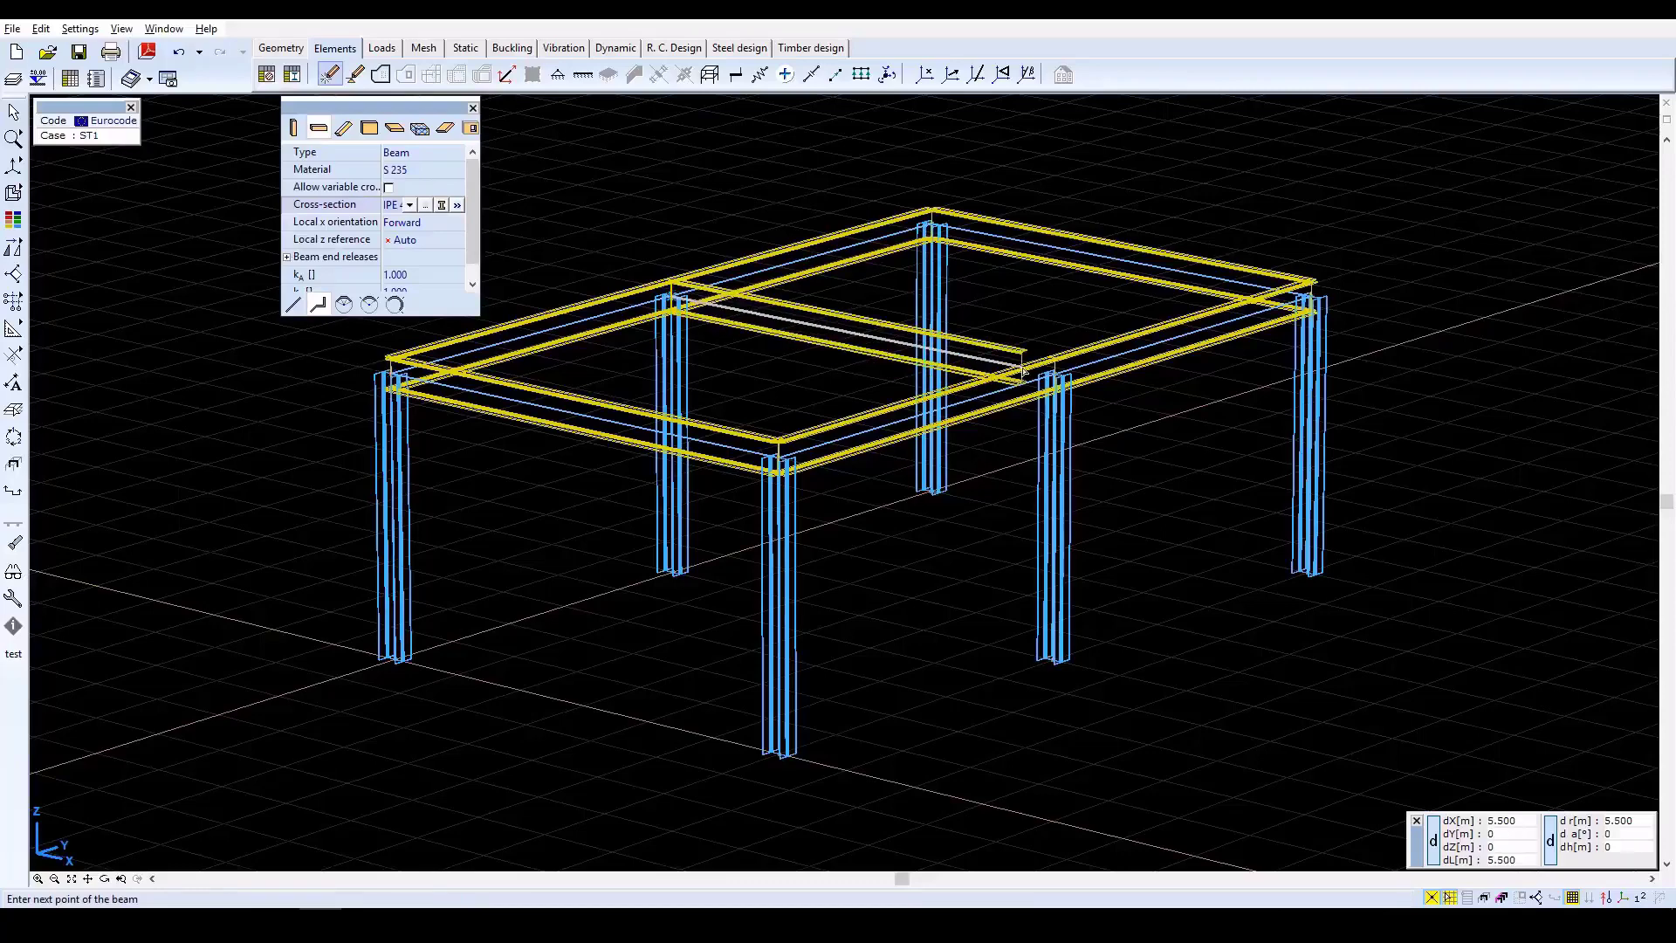
pyautogui.press('Escape')
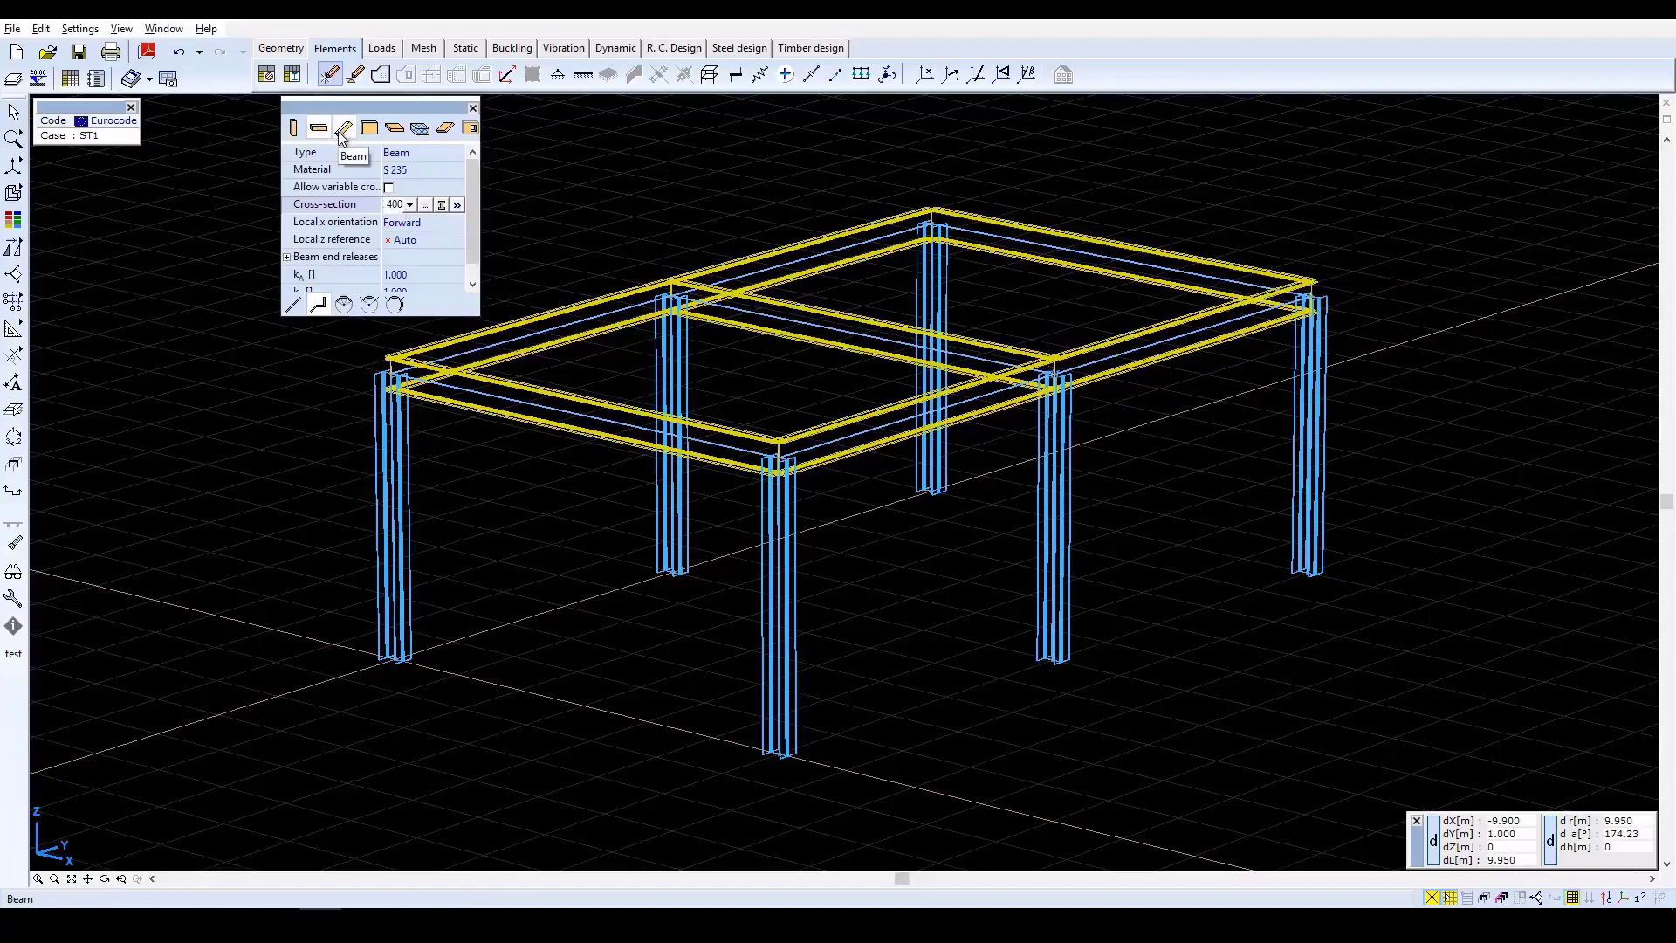
# Set up inclined beam polyline drawing with the O 194.0 x 5.0 SV cross-section from the O Hungarian pipes library.
pyautogui.click(342, 131)
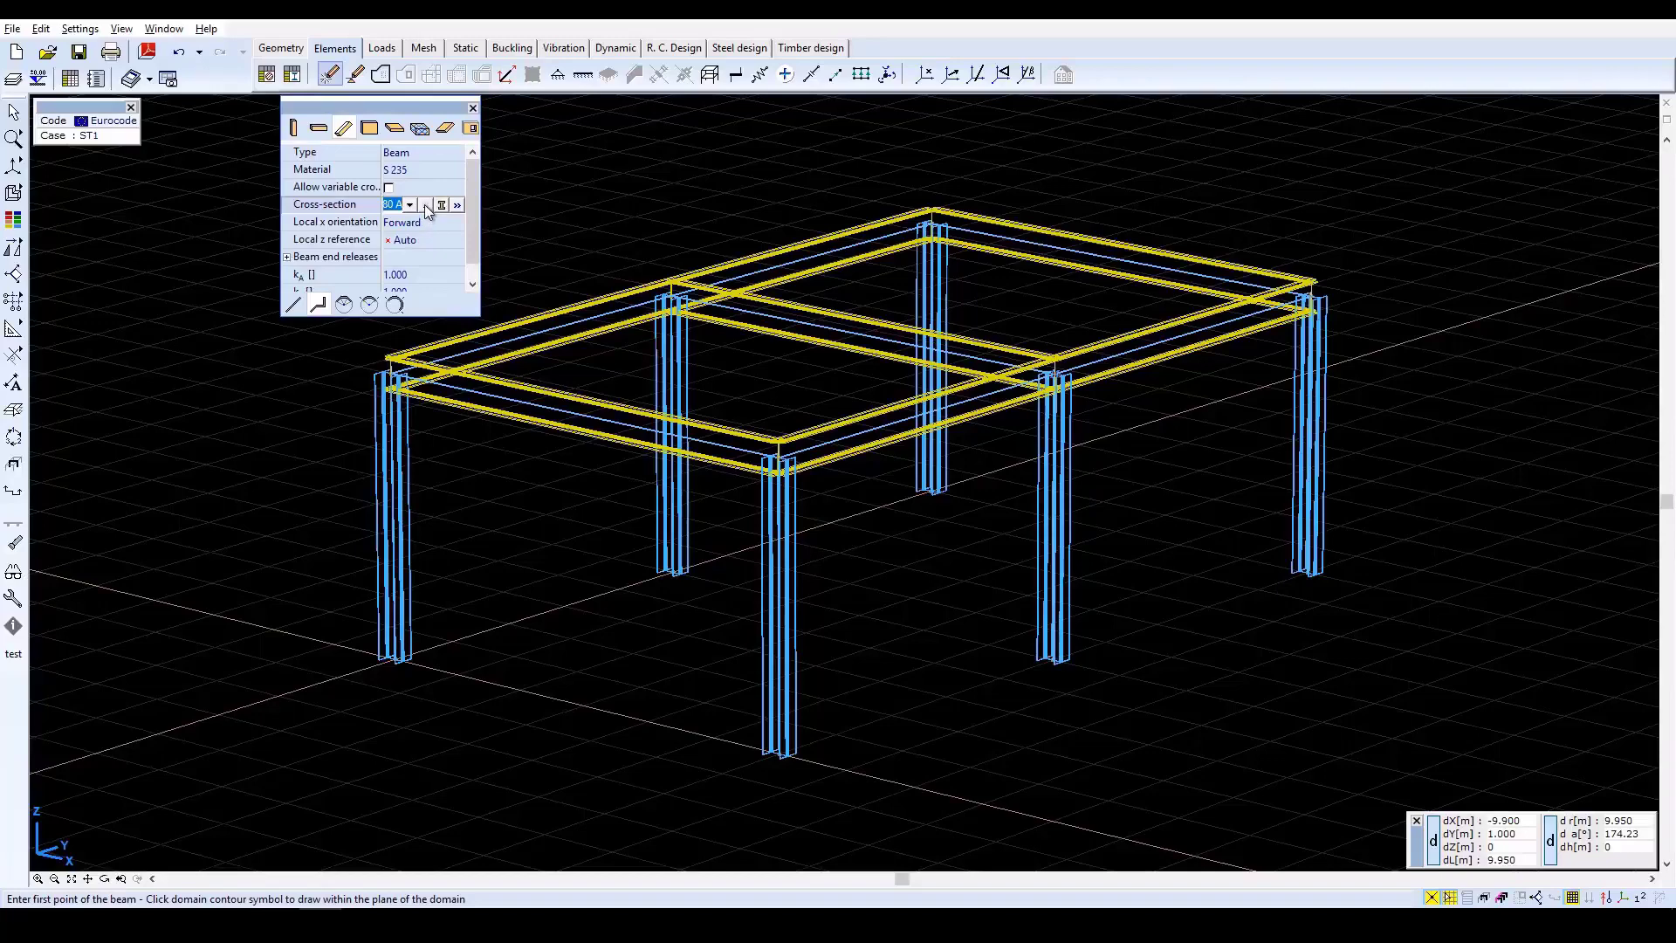
pyautogui.click(426, 204)
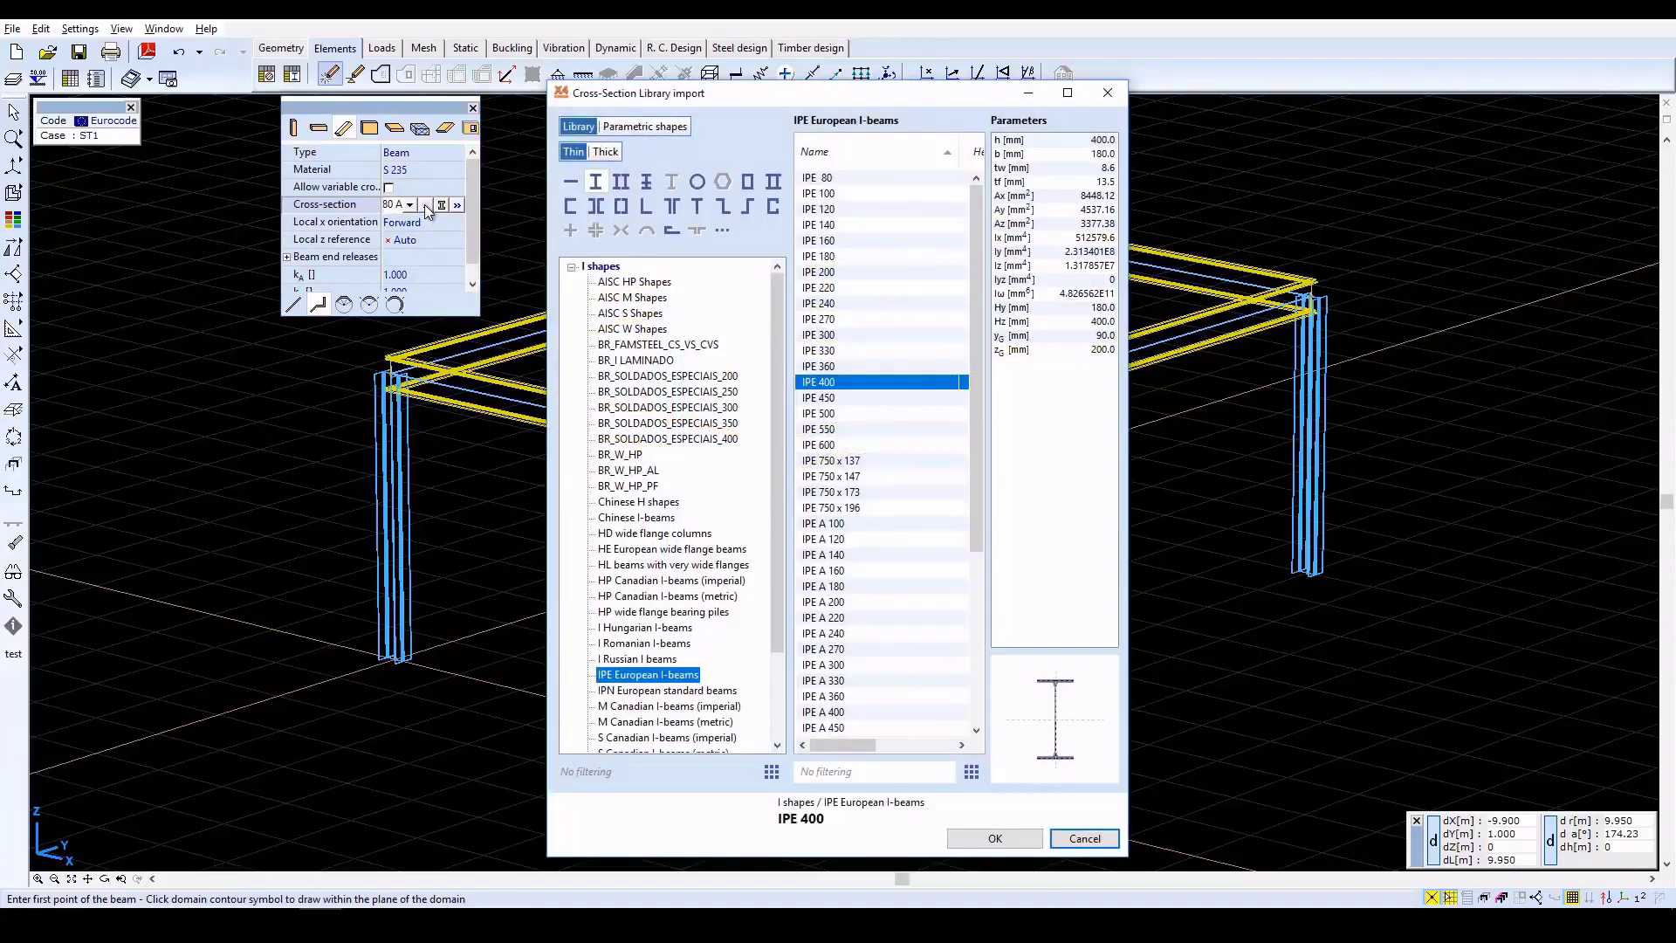
pyautogui.click(699, 181)
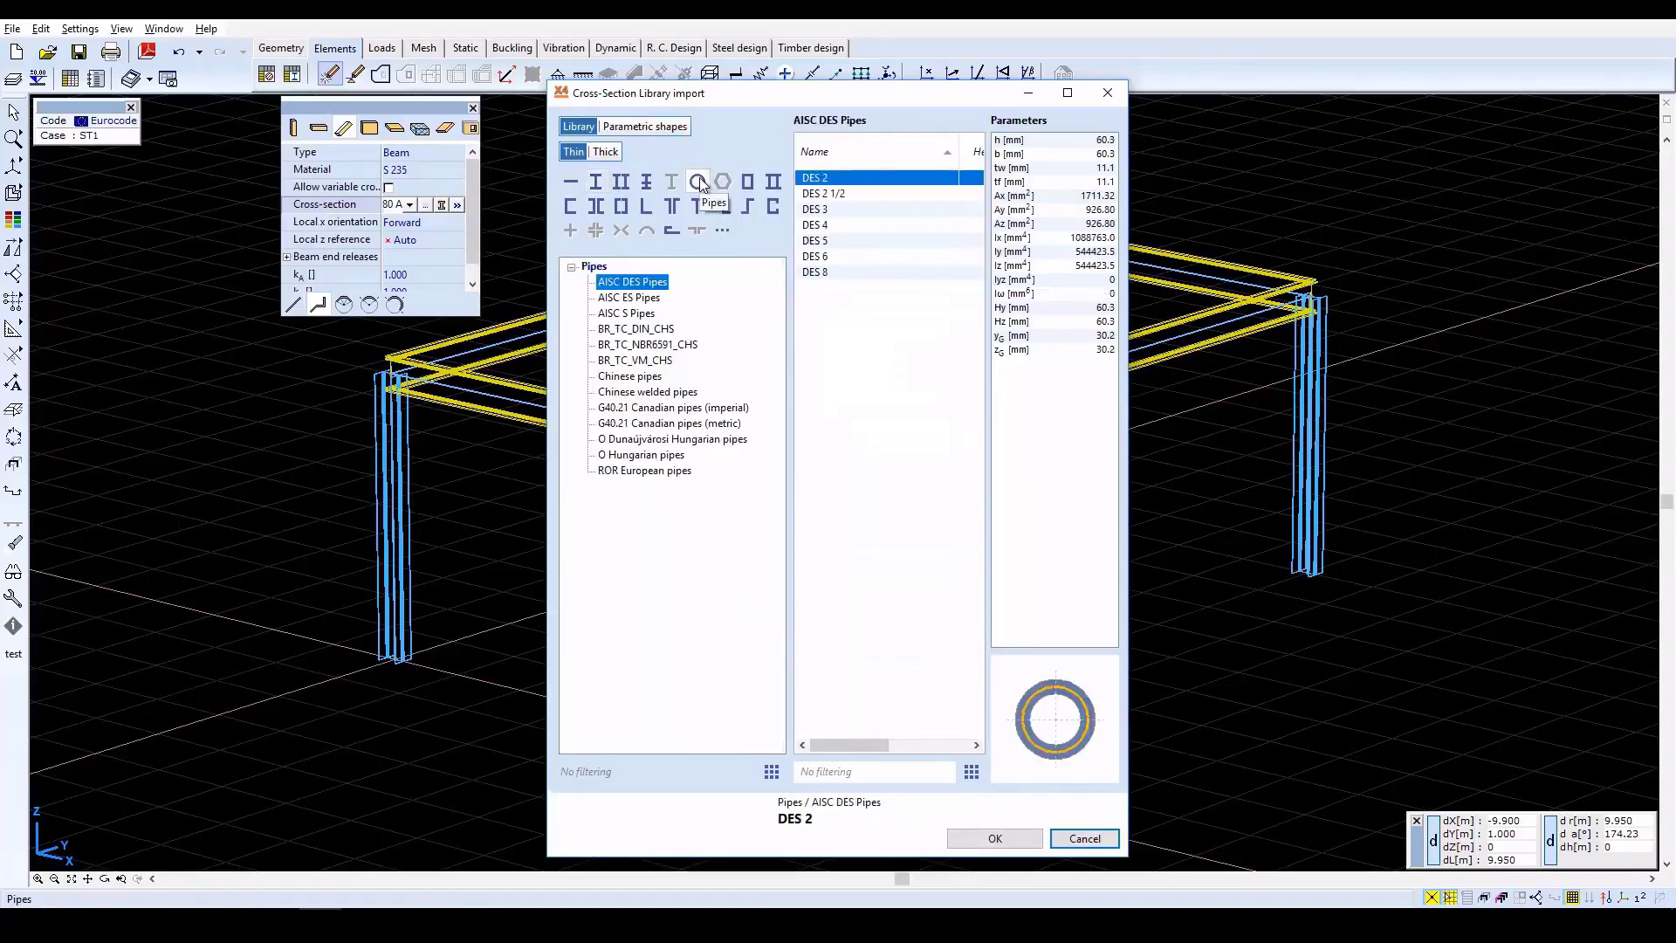
pyautogui.click(645, 455)
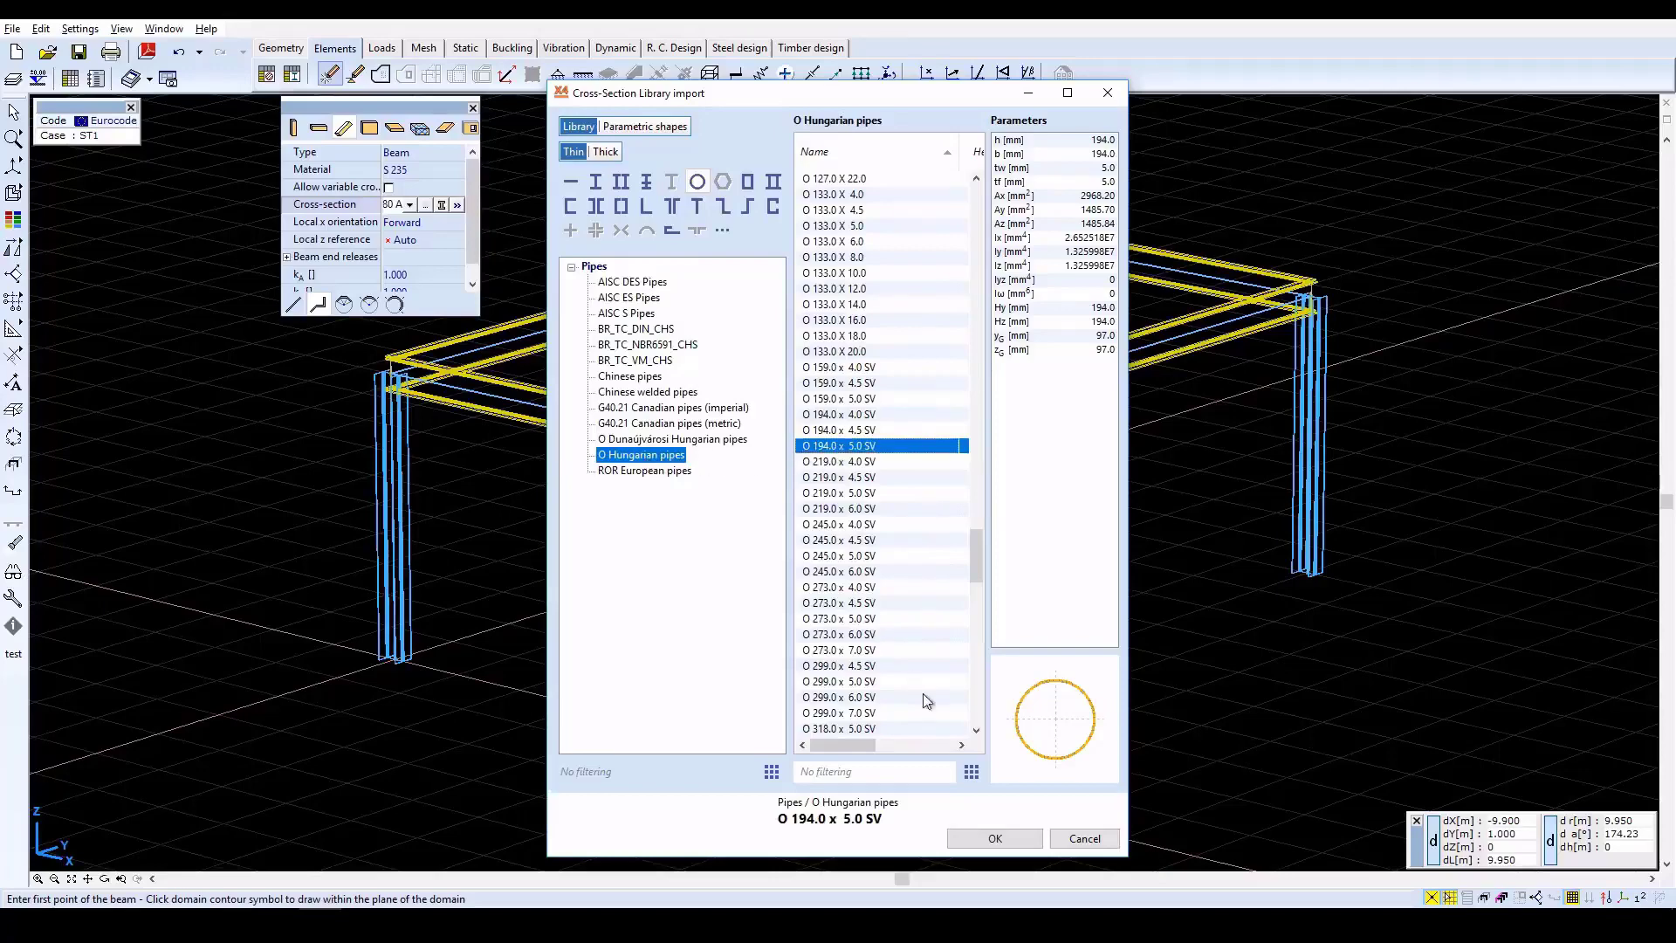
pyautogui.click(995, 838)
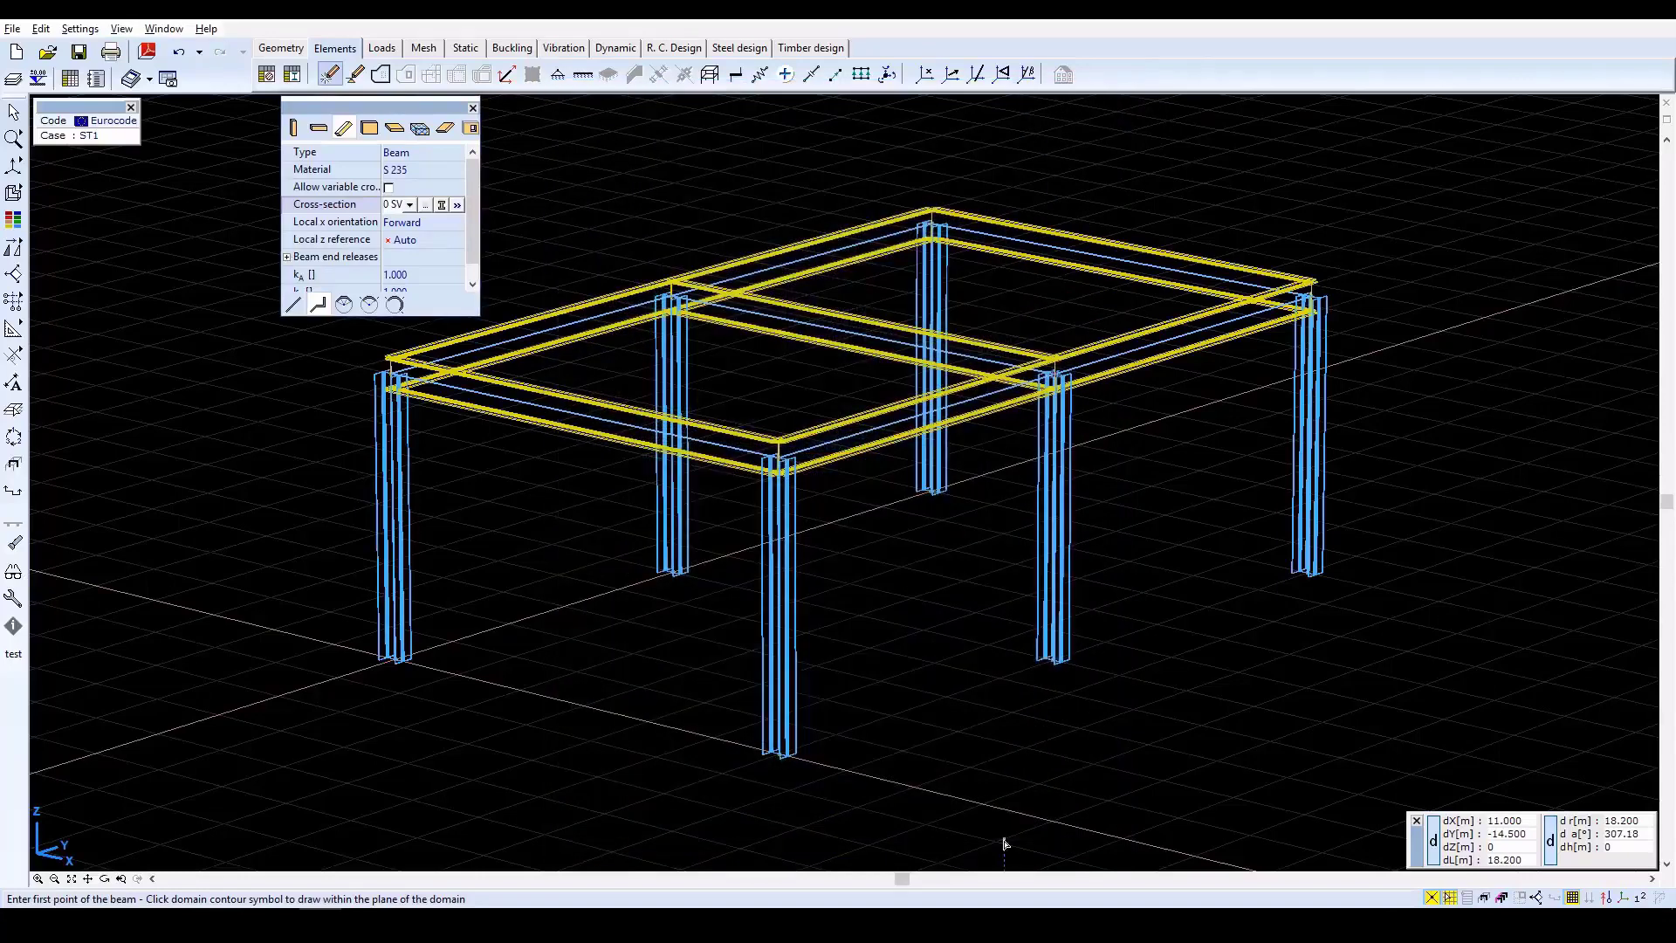
pyautogui.click(320, 306)
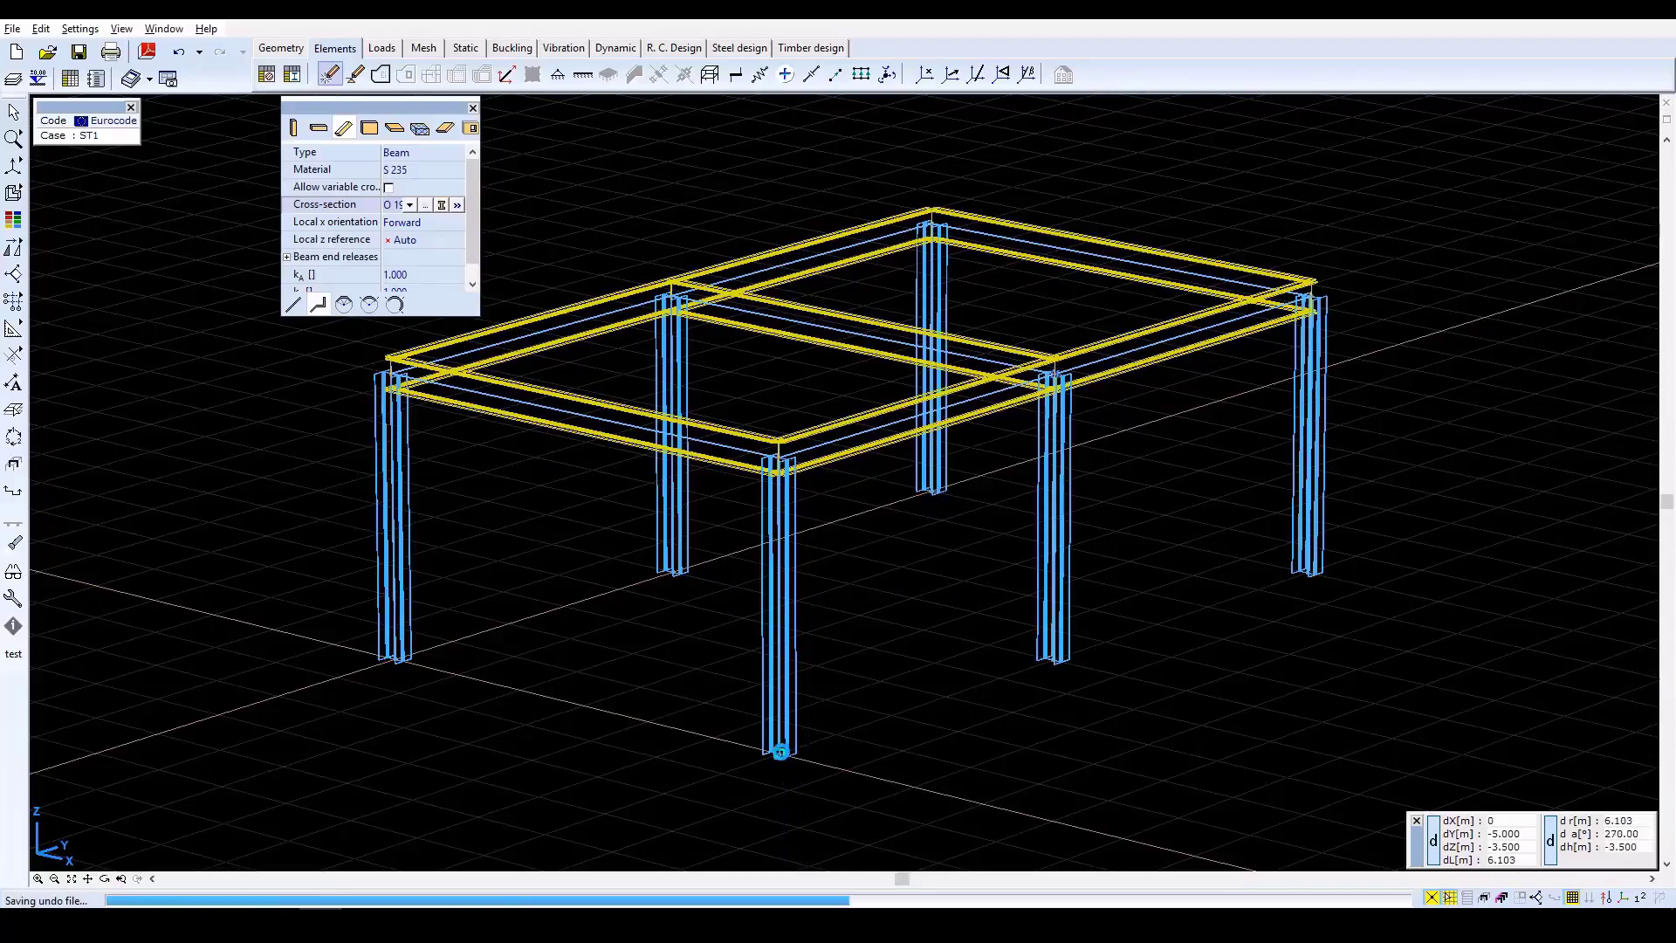
# Draw an inverted-V pipe brace in the first Y bay at X = 6 m, from both column bases to the beam's midpoint.
pyautogui.click(779, 754)
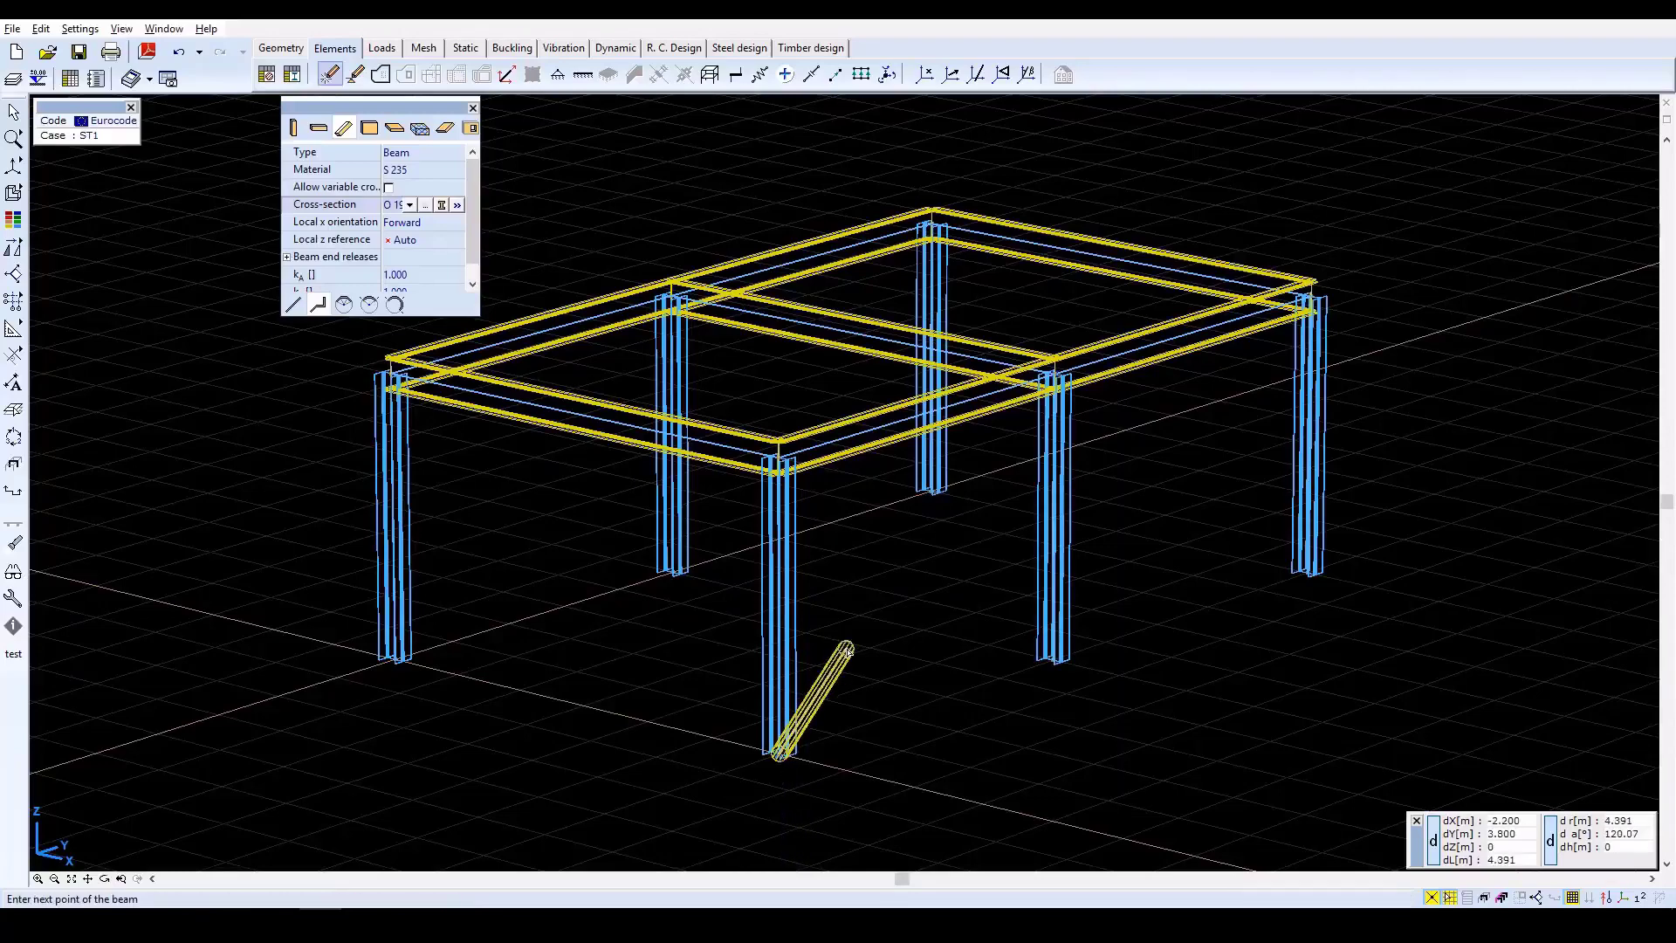
pyautogui.click(921, 420)
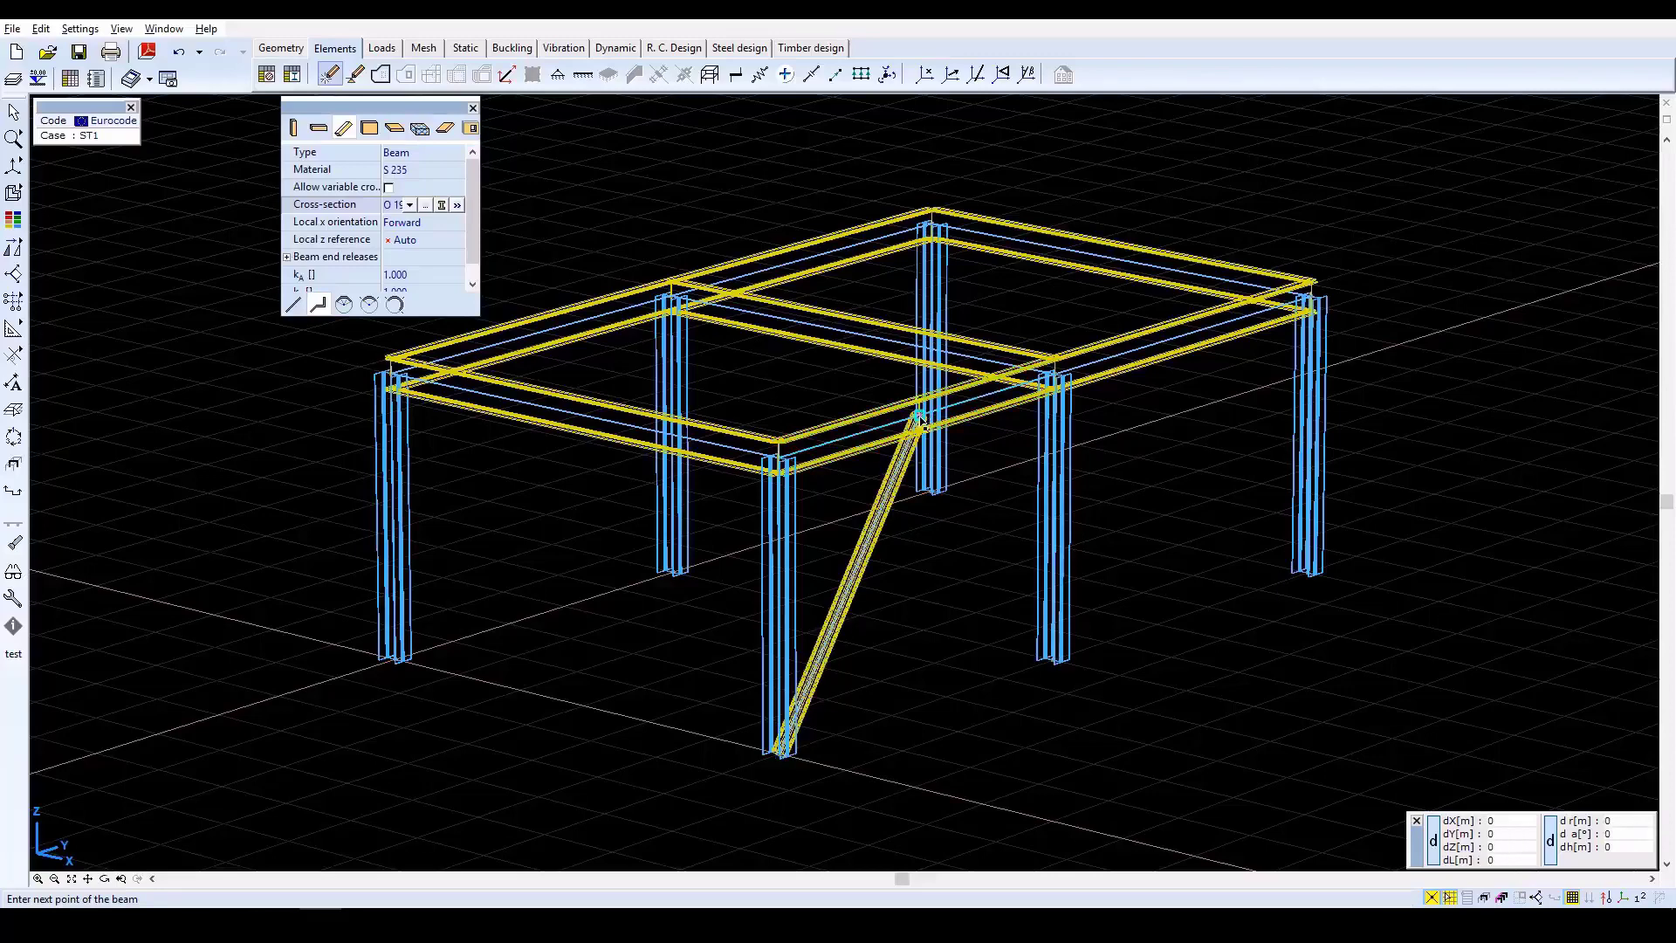
pyautogui.click(1057, 664)
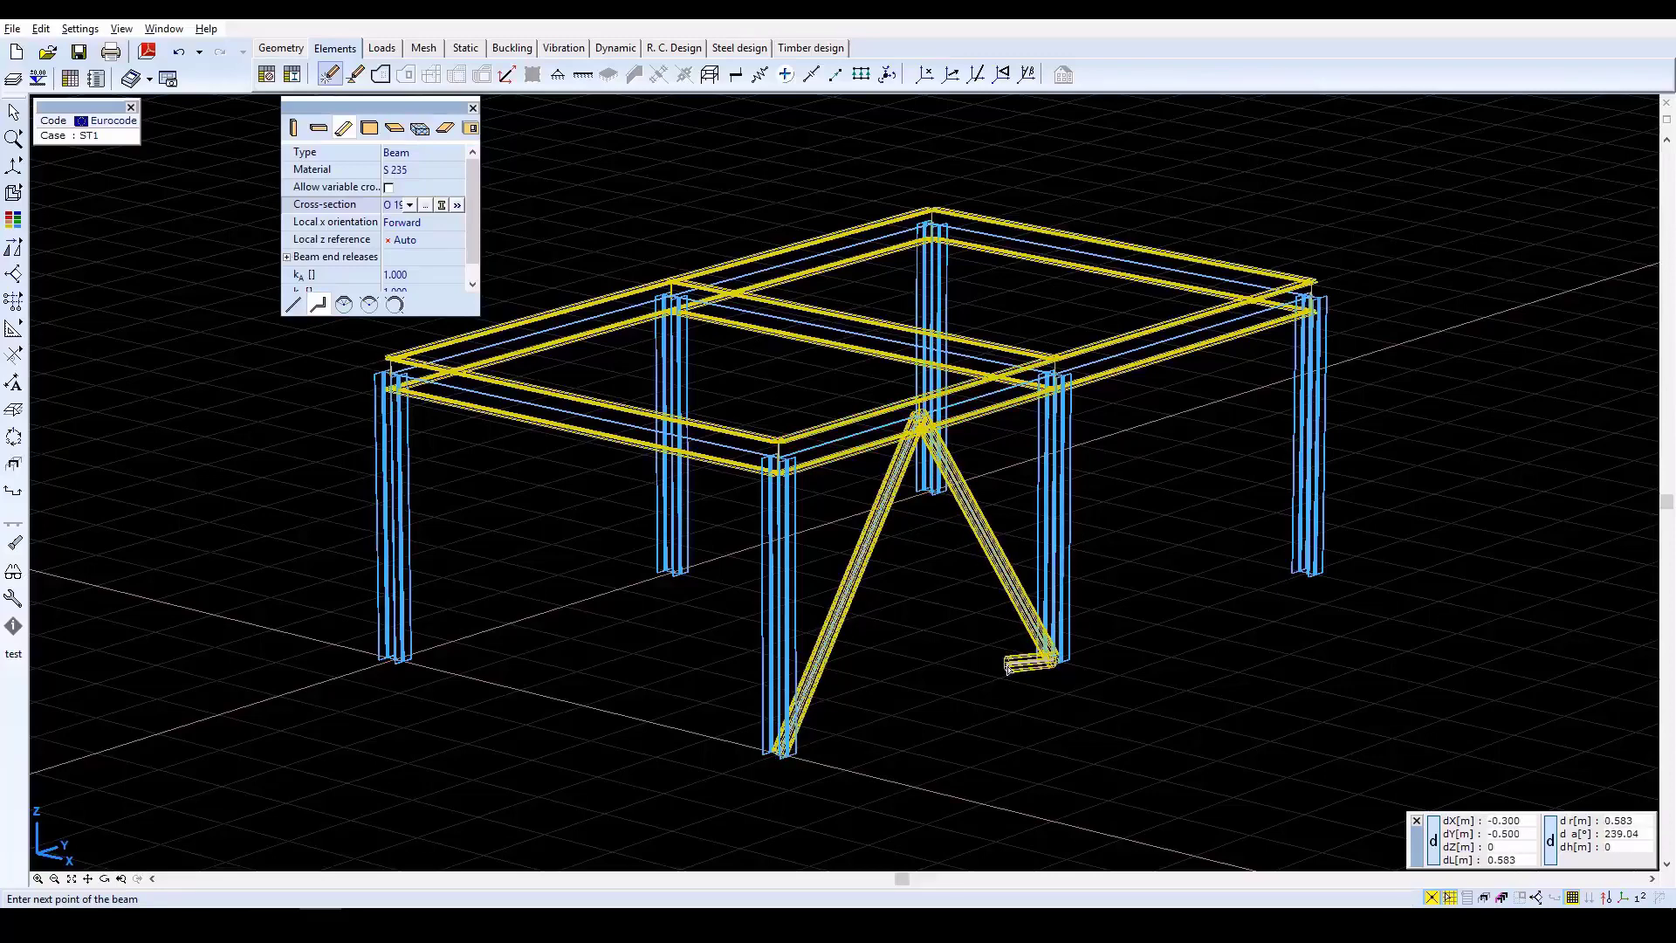
pyautogui.press('Escape')
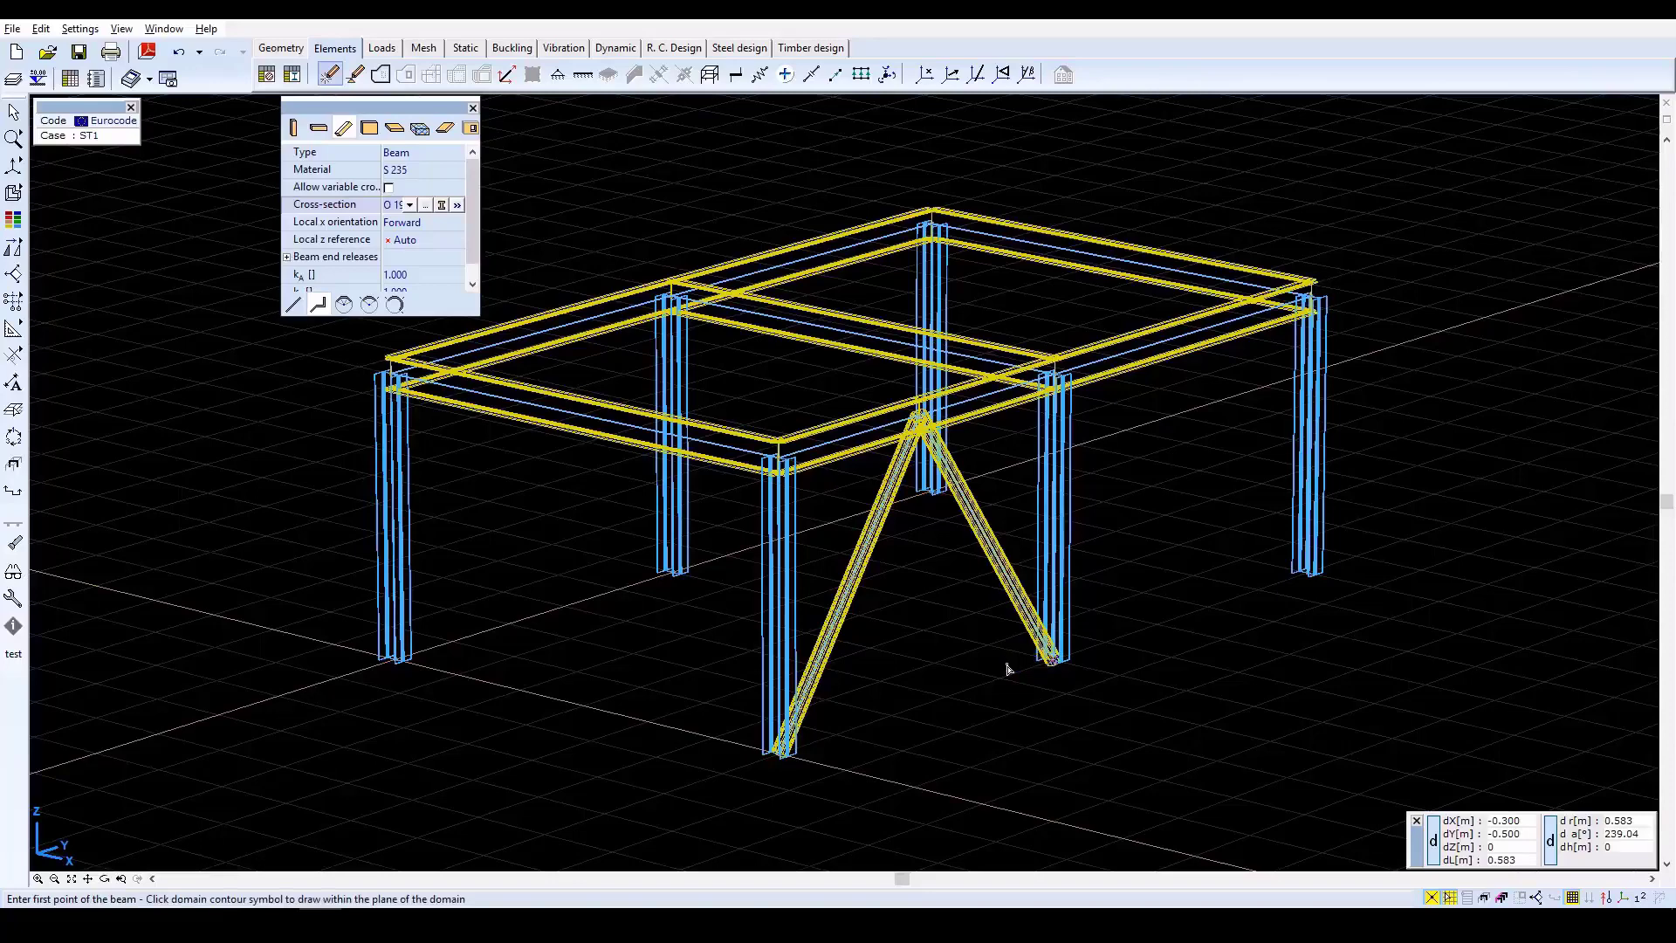
# Draw a matching inverted-V pipe brace in the first Y bay at X = 0, from both column bases to the beam's midpoint.
pyautogui.moveTo(12, 253)
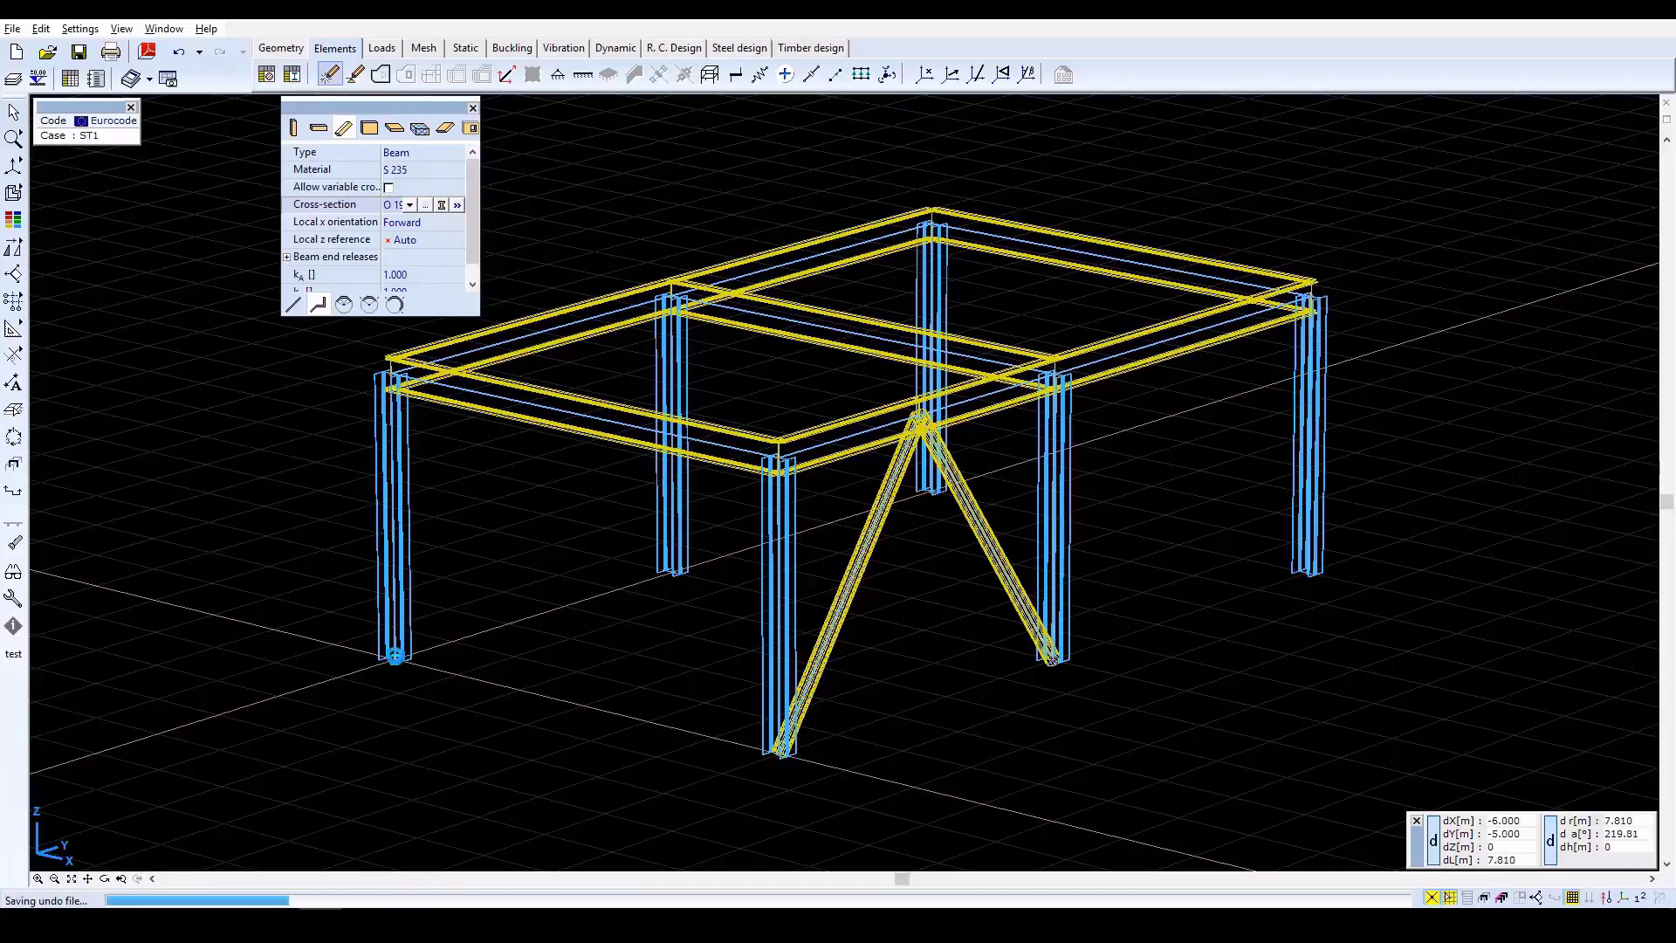
pyautogui.click(397, 662)
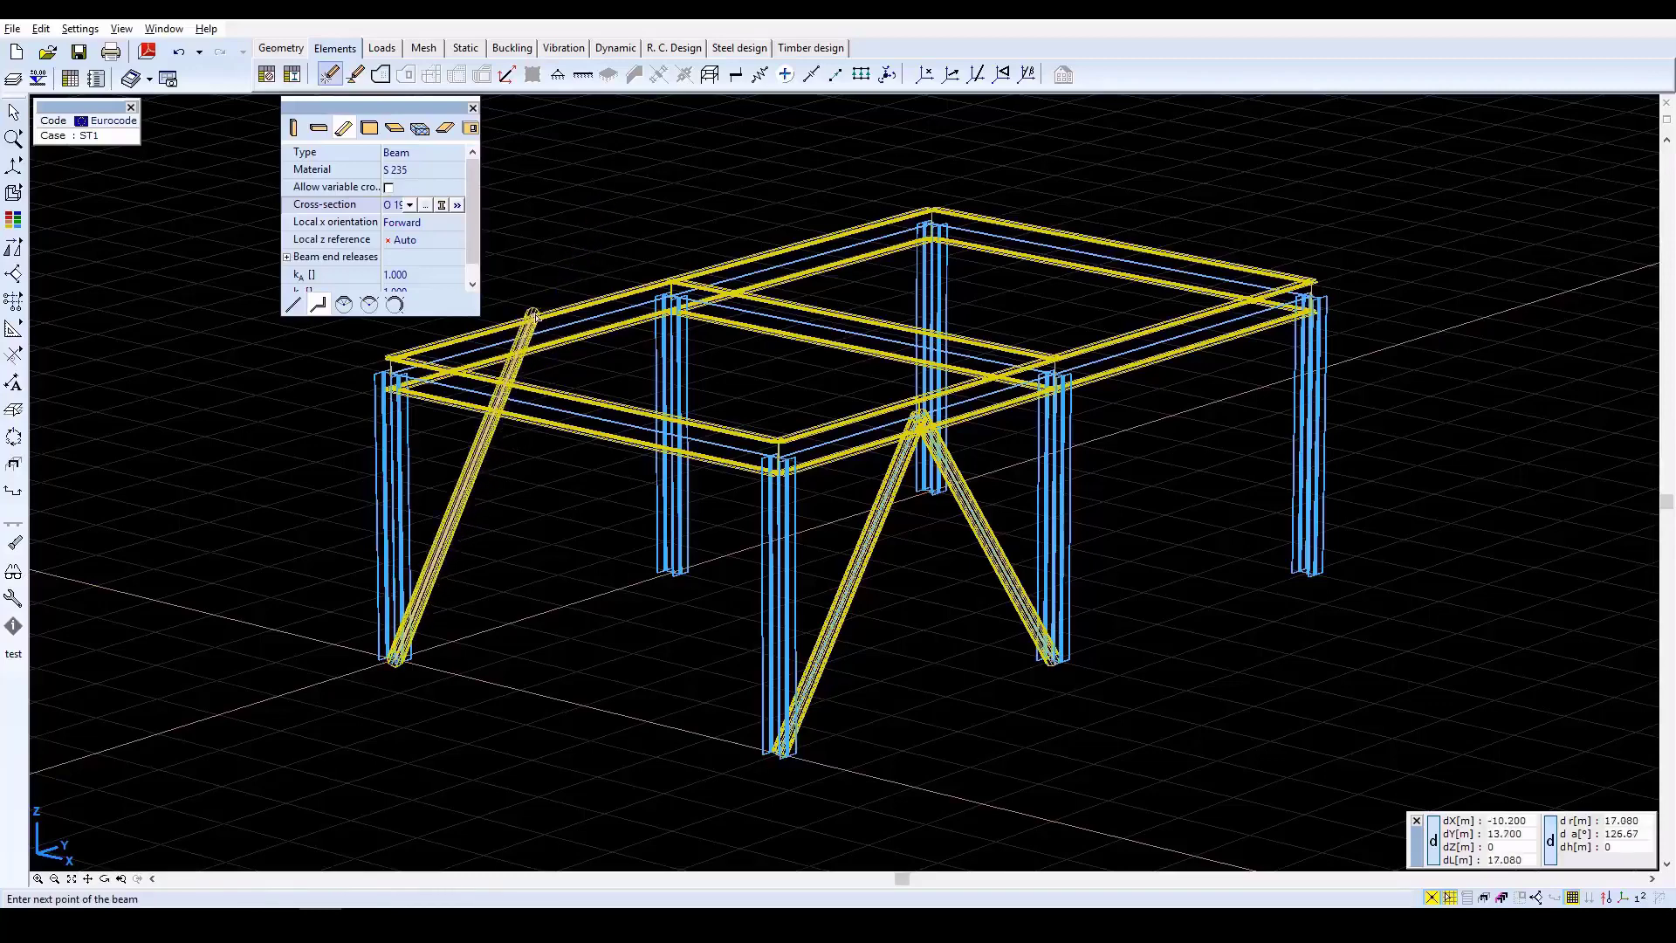
pyautogui.click(536, 338)
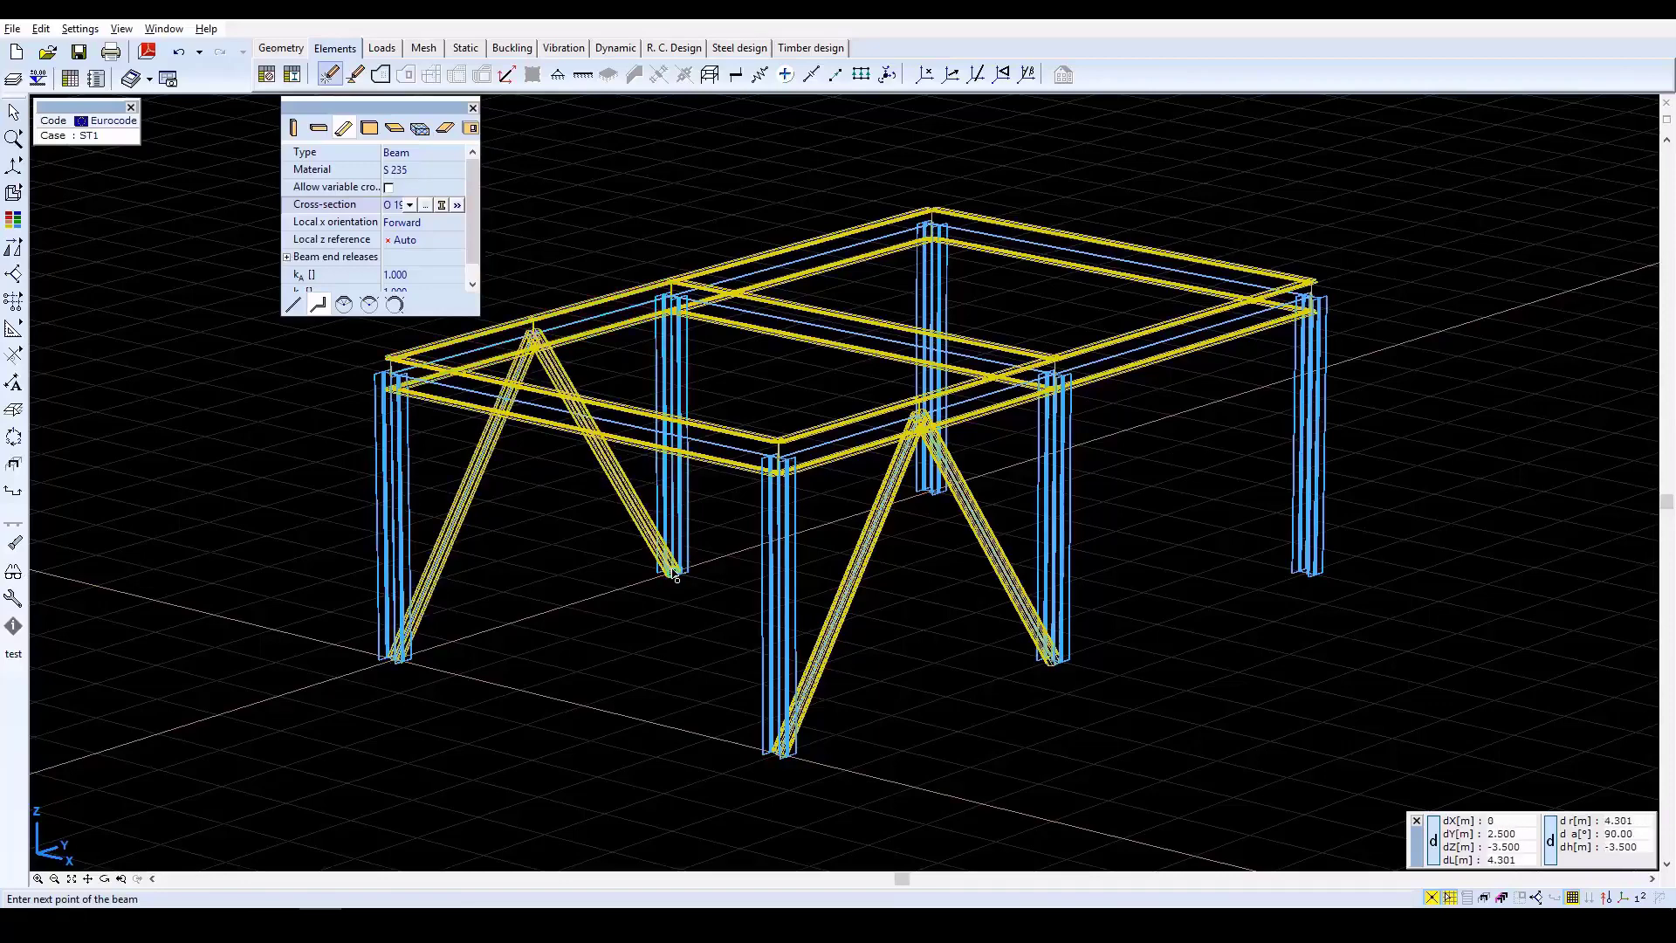
pyautogui.click(677, 576)
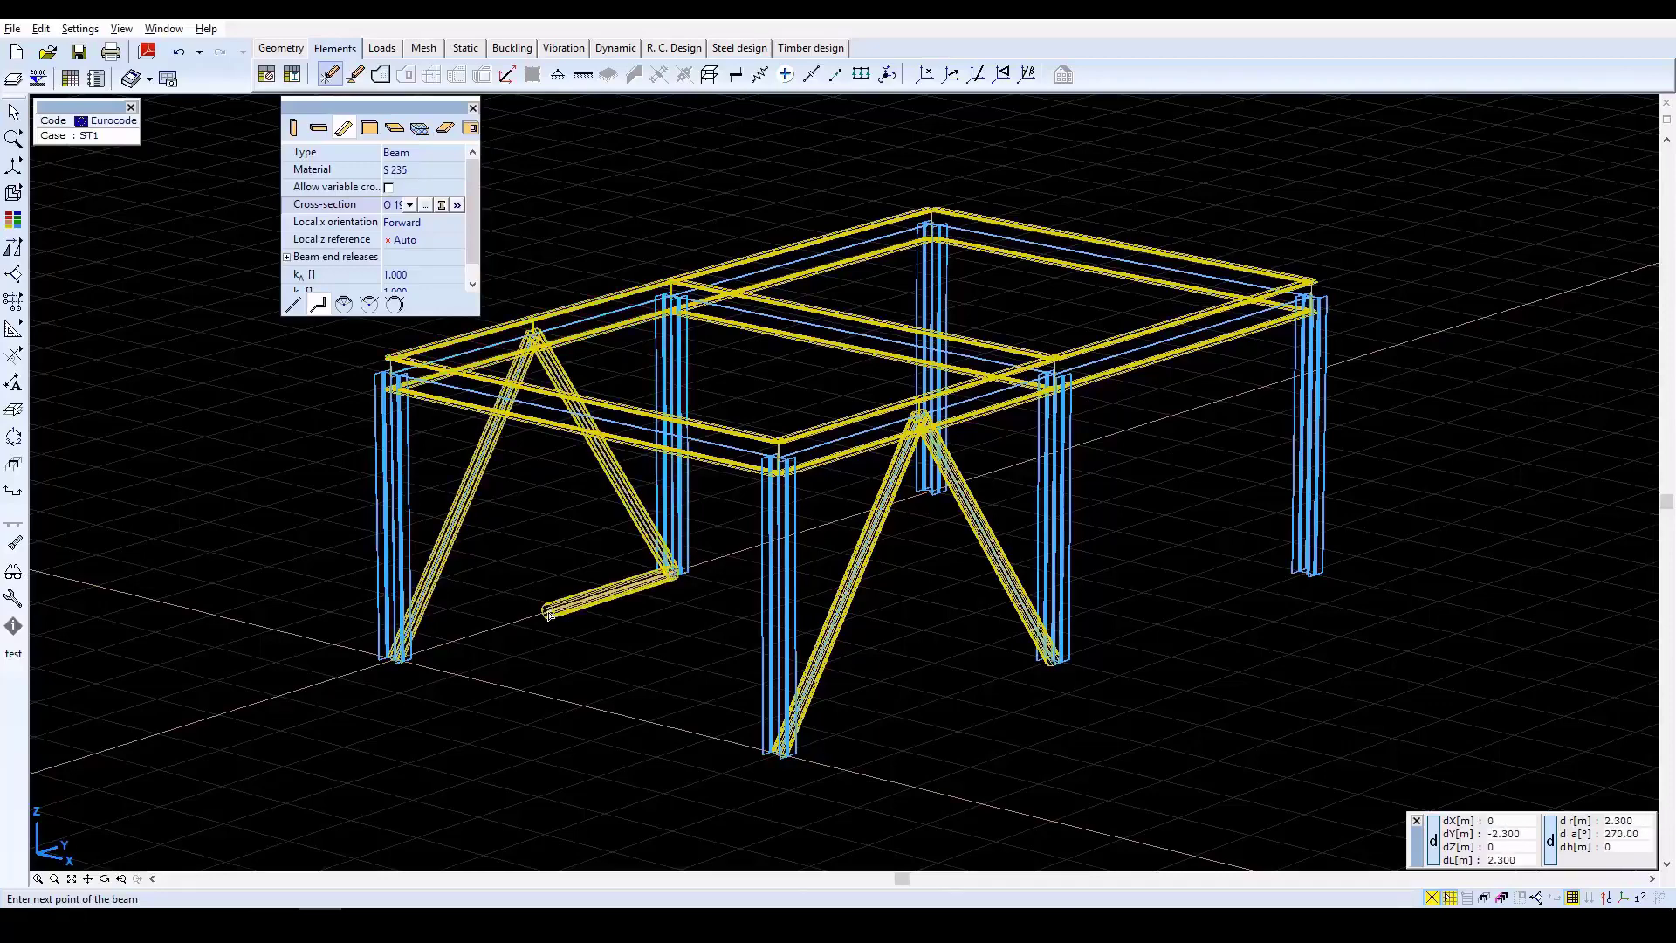
pyautogui.press('Escape')
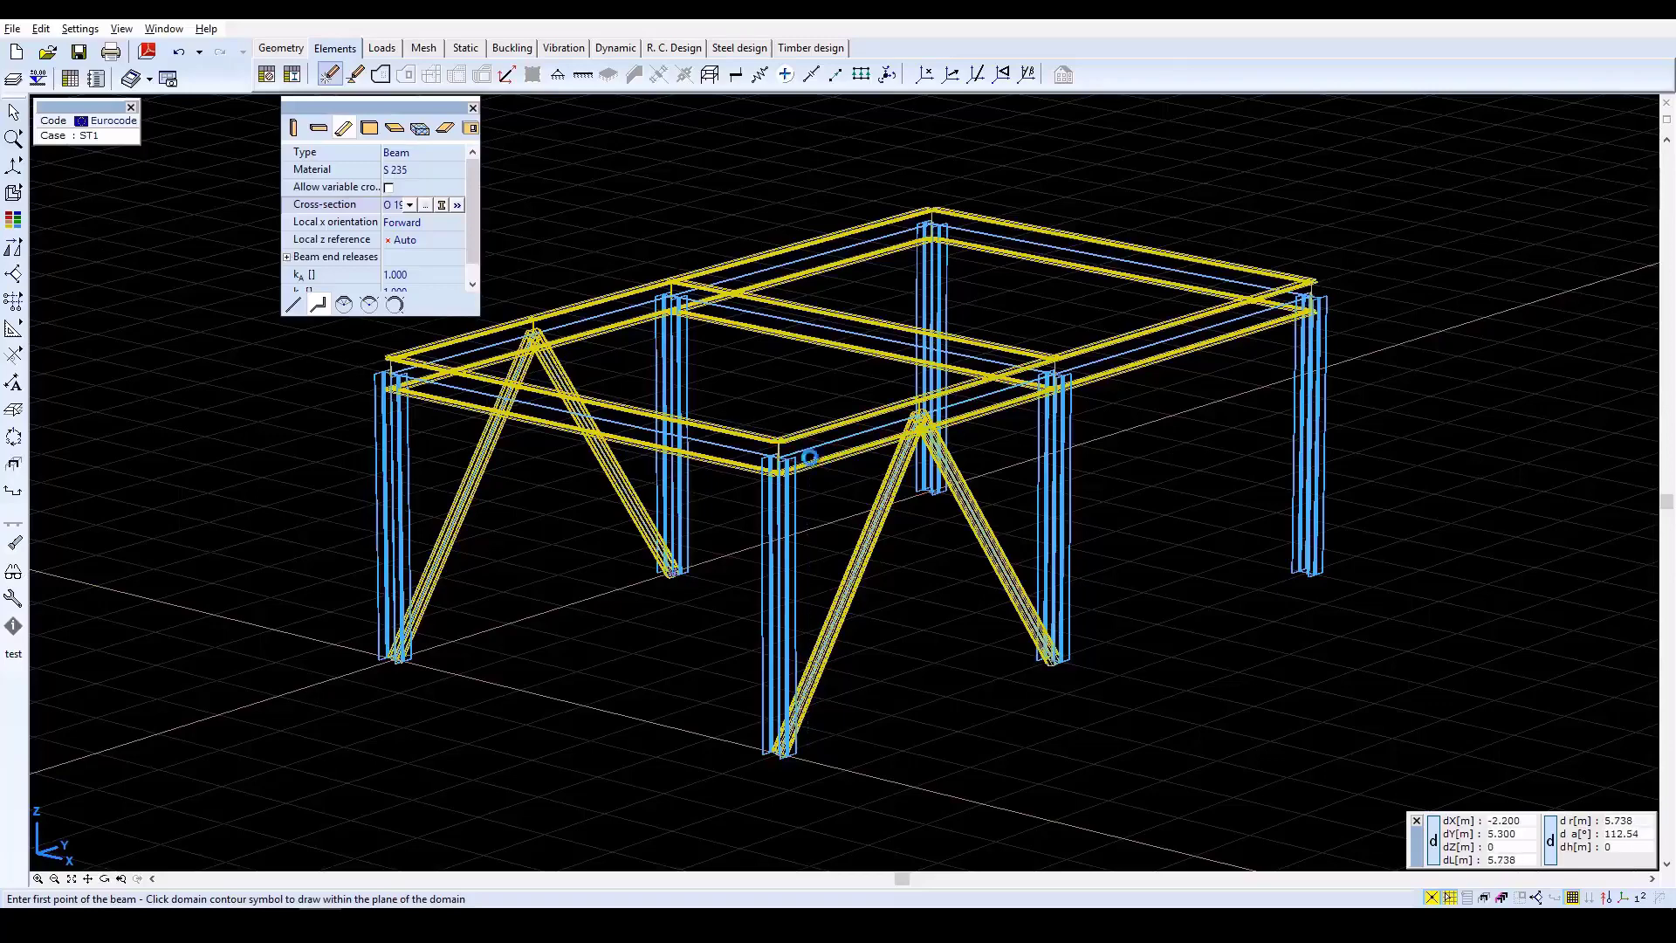
# Copy the entire frame one storey up by 3.5 m with the Consecutive method, from the origin column's base to its top.
pyautogui.scroll(-2, 811, 462)
pyautogui.moveTo(16, 250)
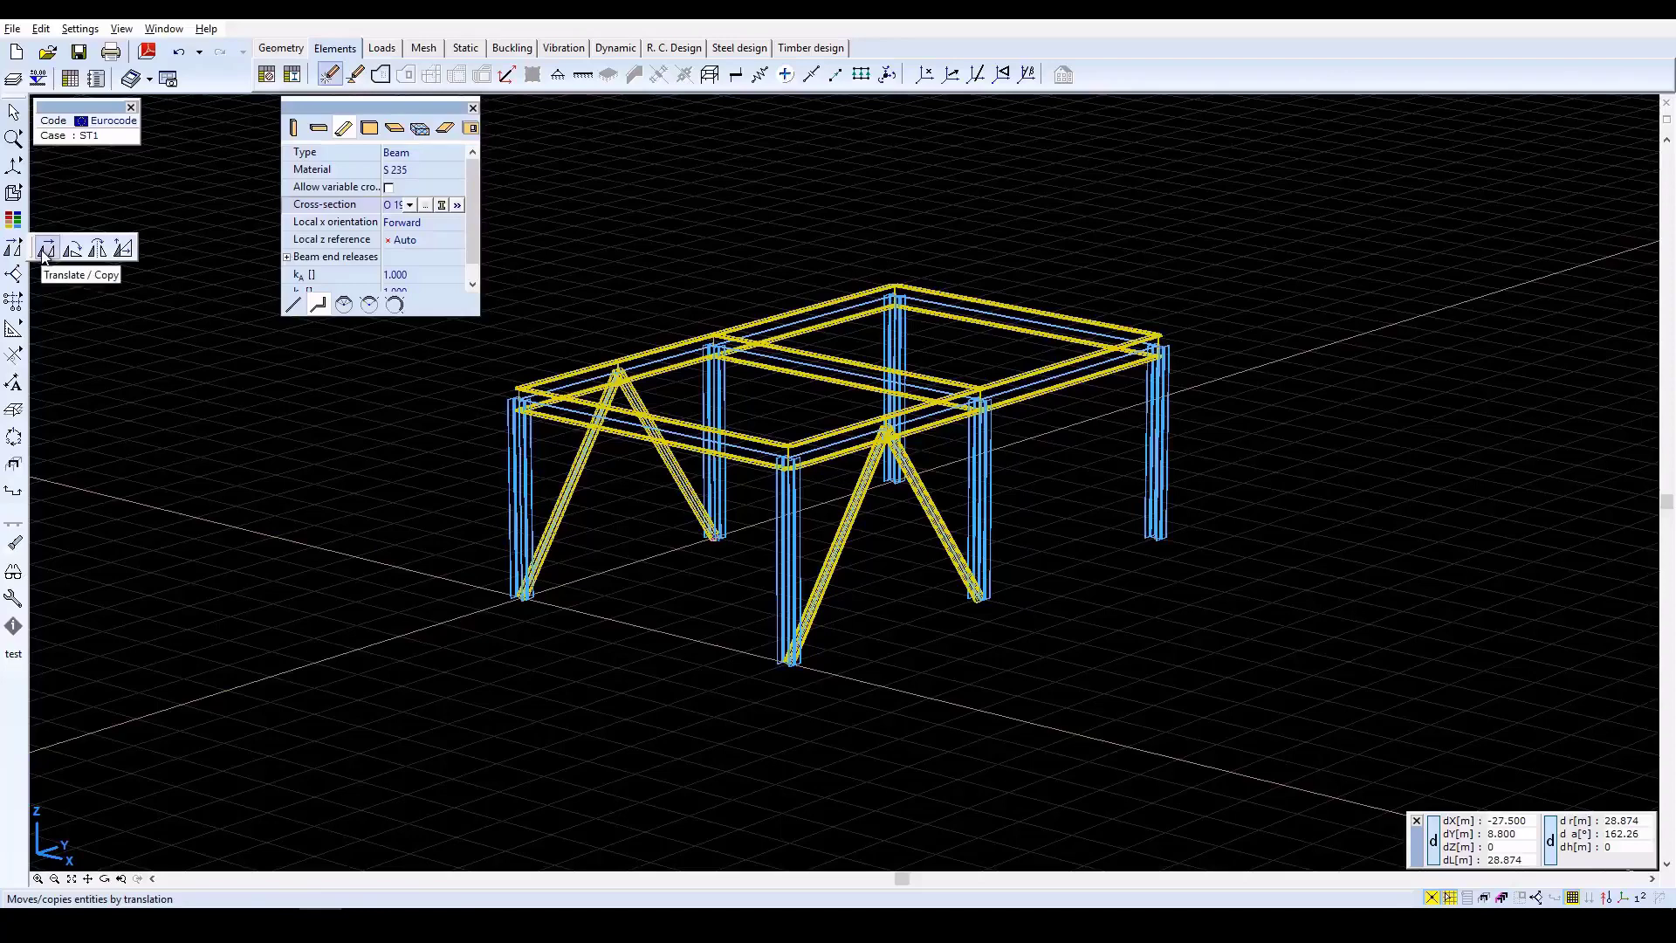
pyautogui.click(43, 250)
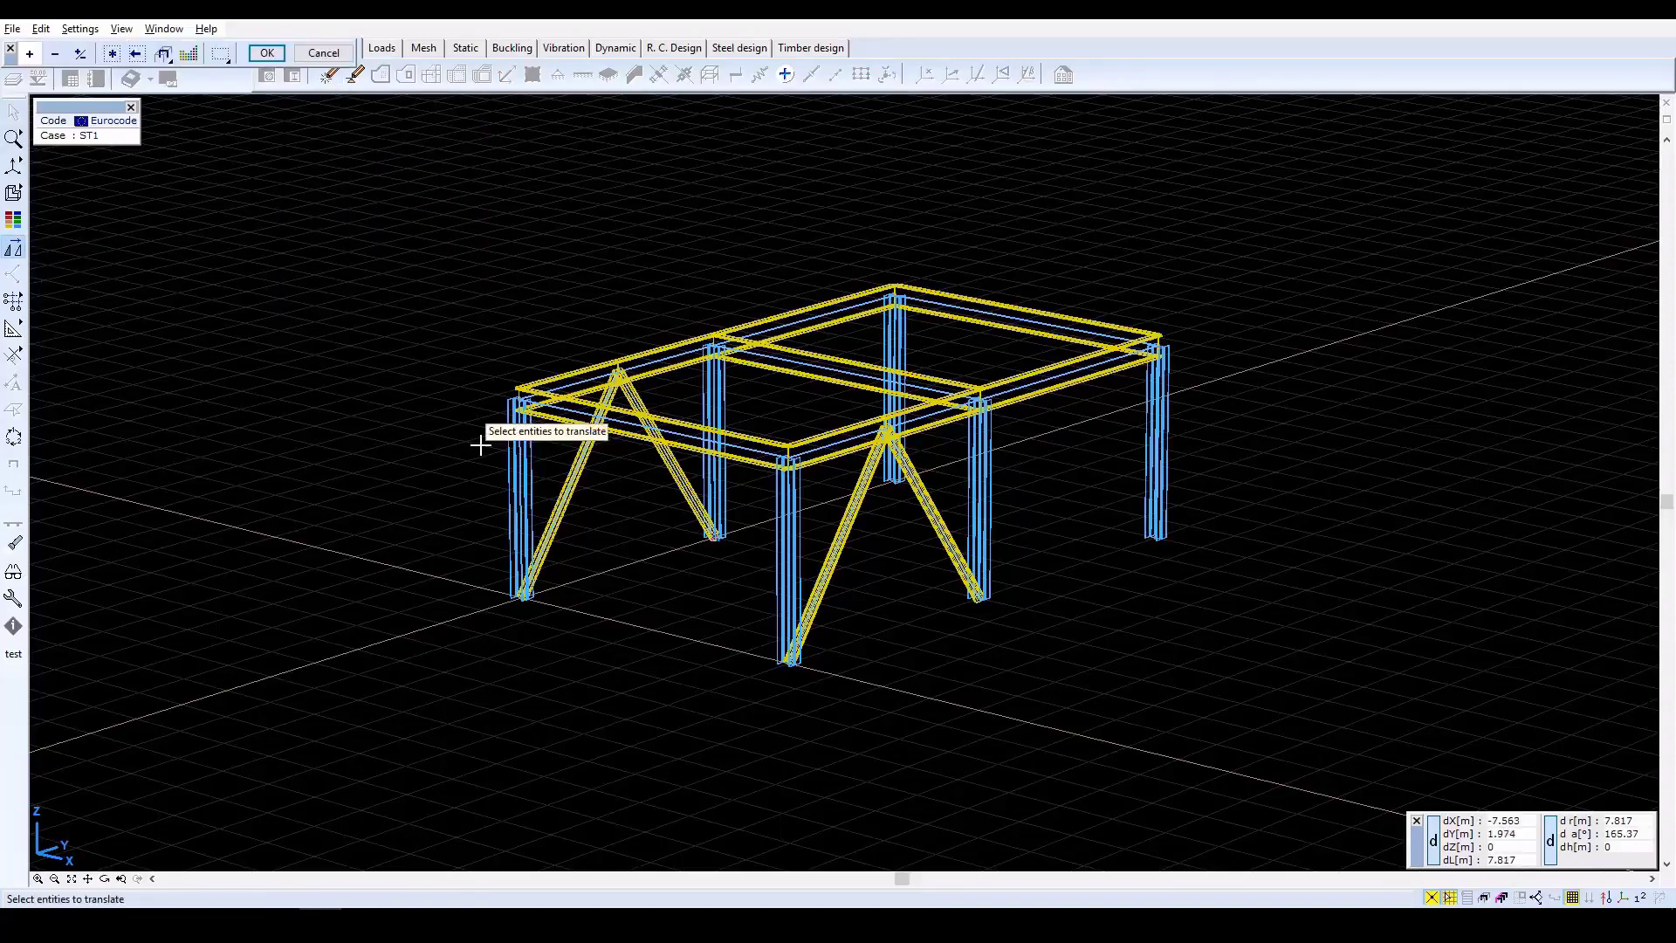
pyautogui.click(111, 54)
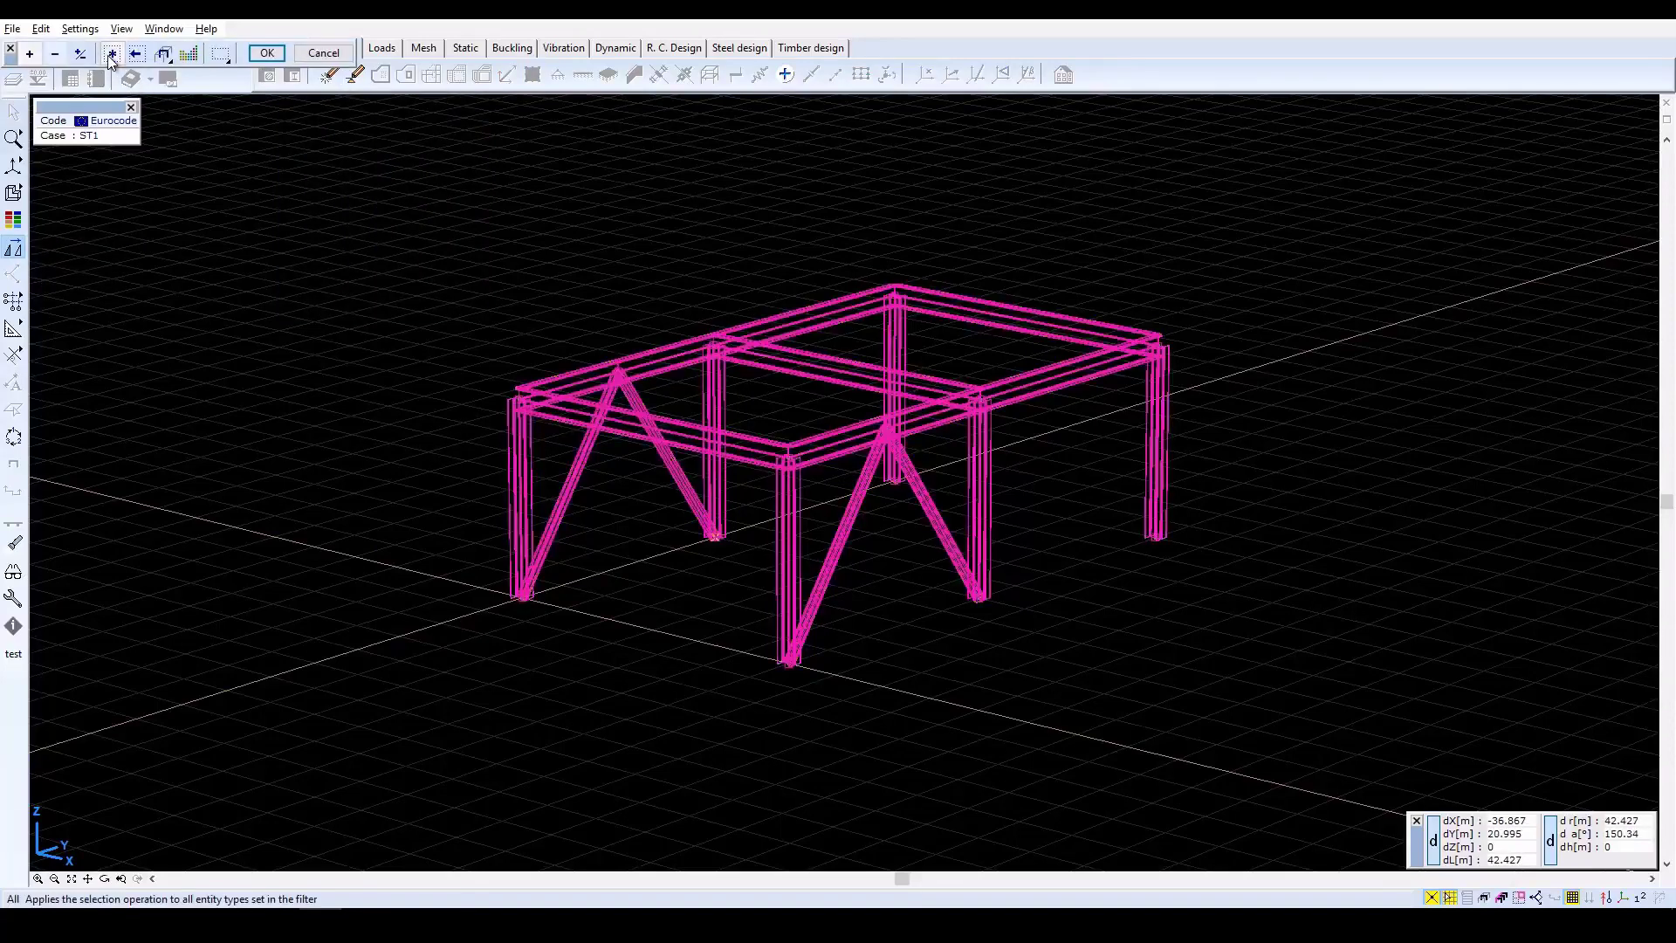
pyautogui.click(266, 52)
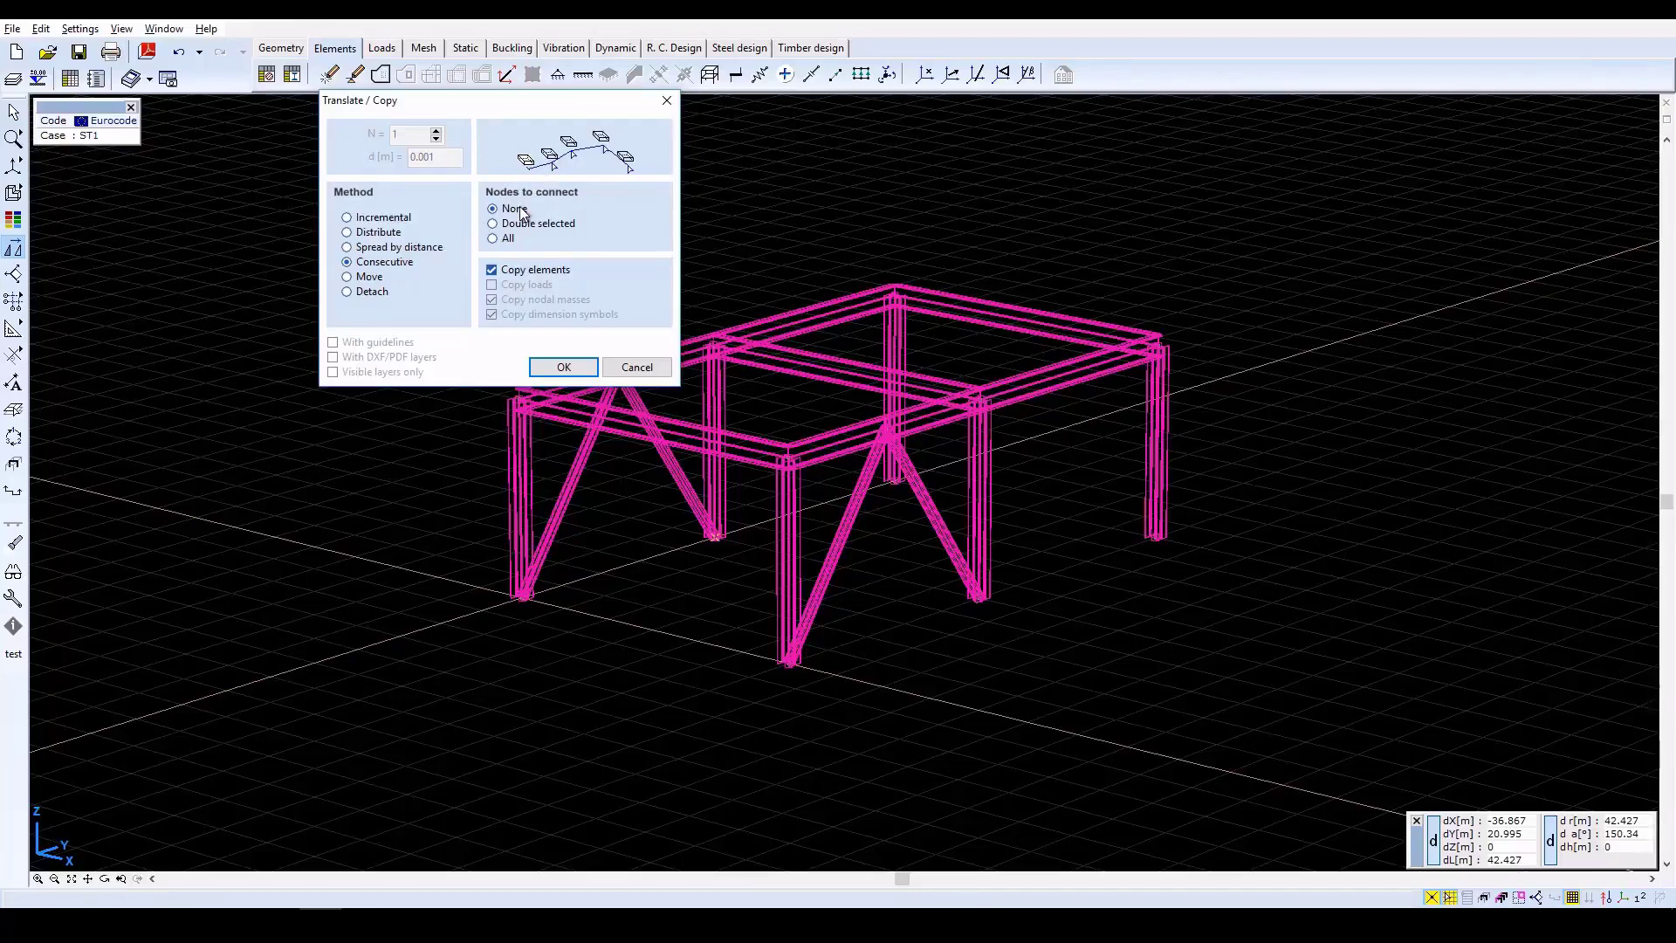
pyautogui.click(561, 368)
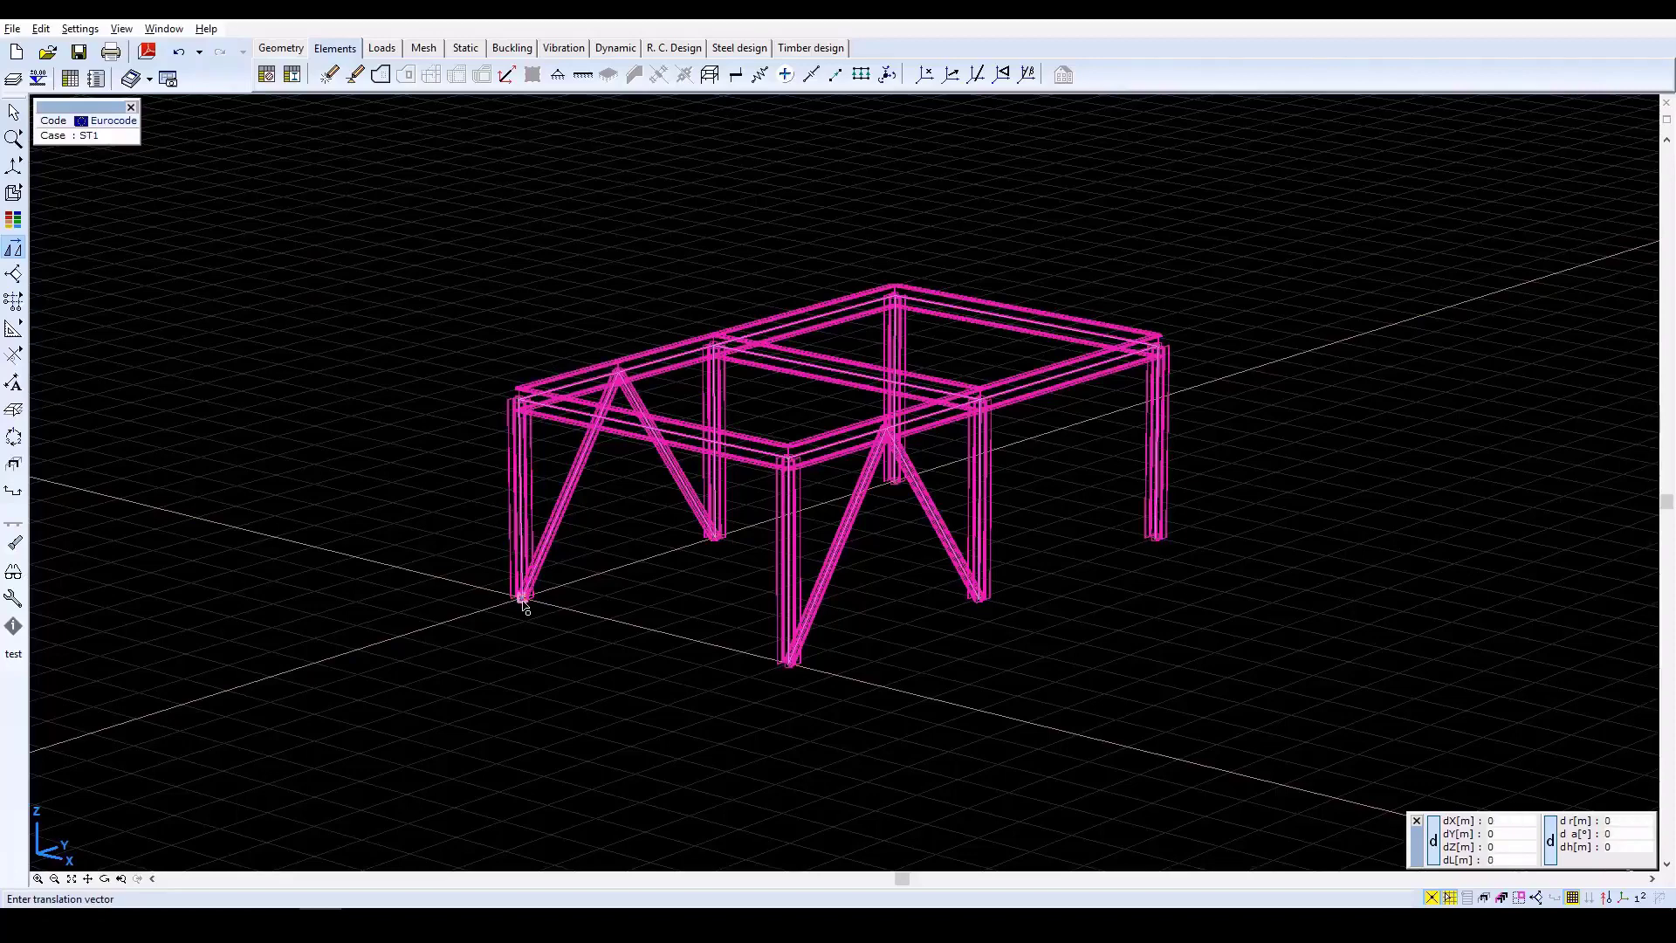
pyautogui.click(523, 601)
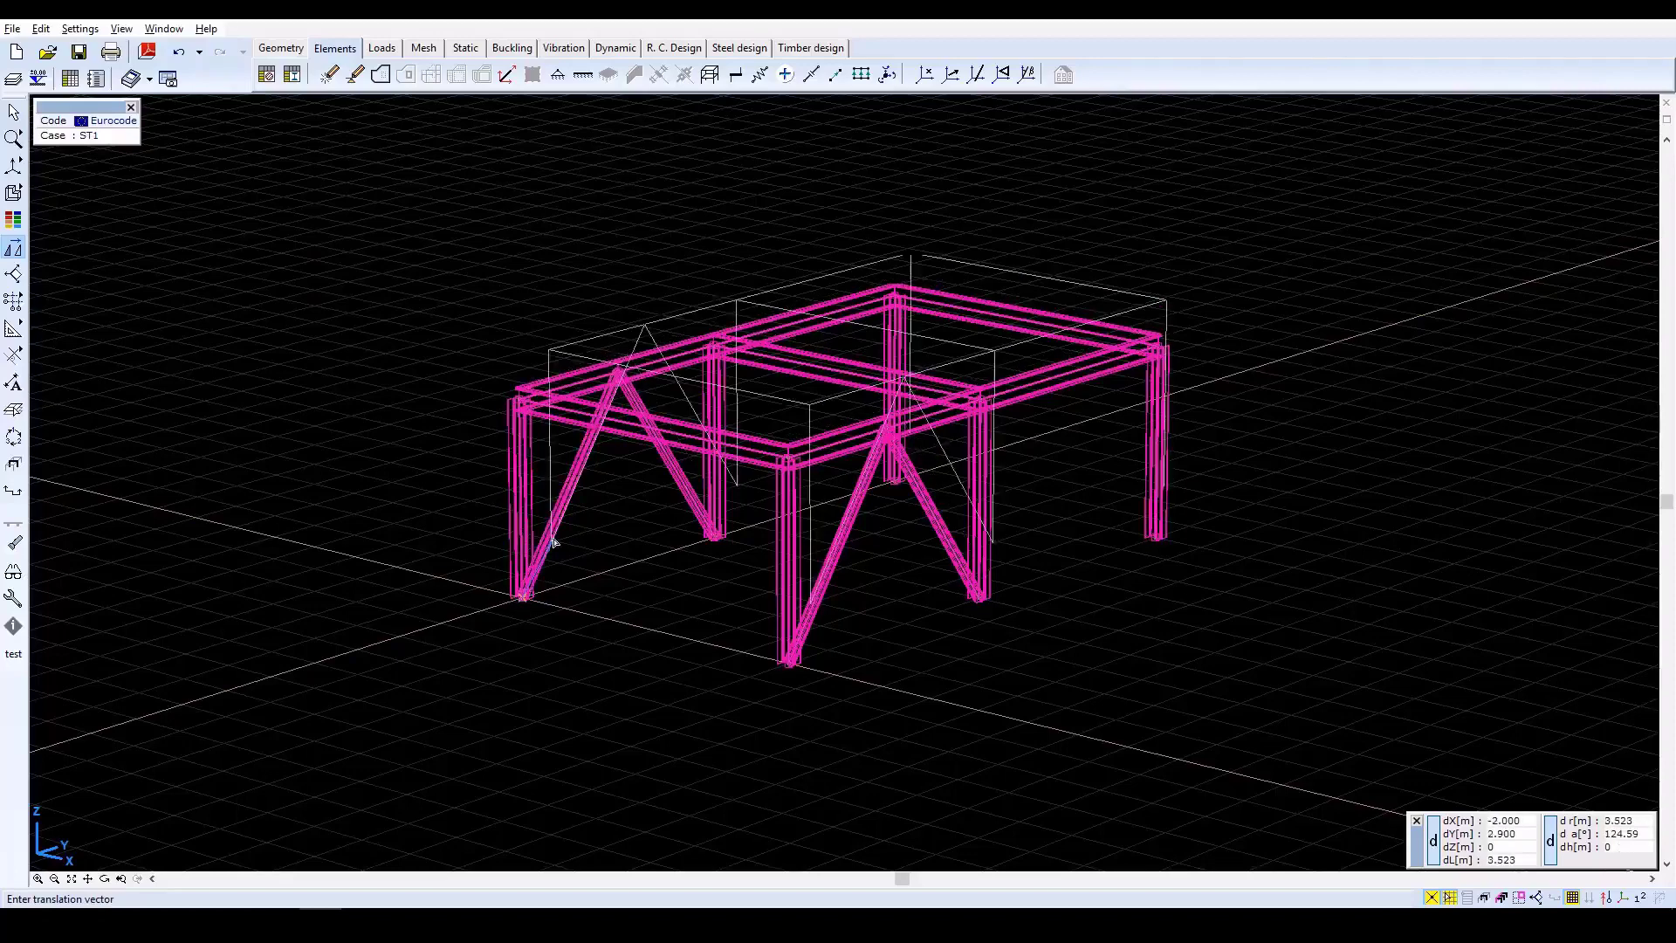
pyautogui.click(521, 400)
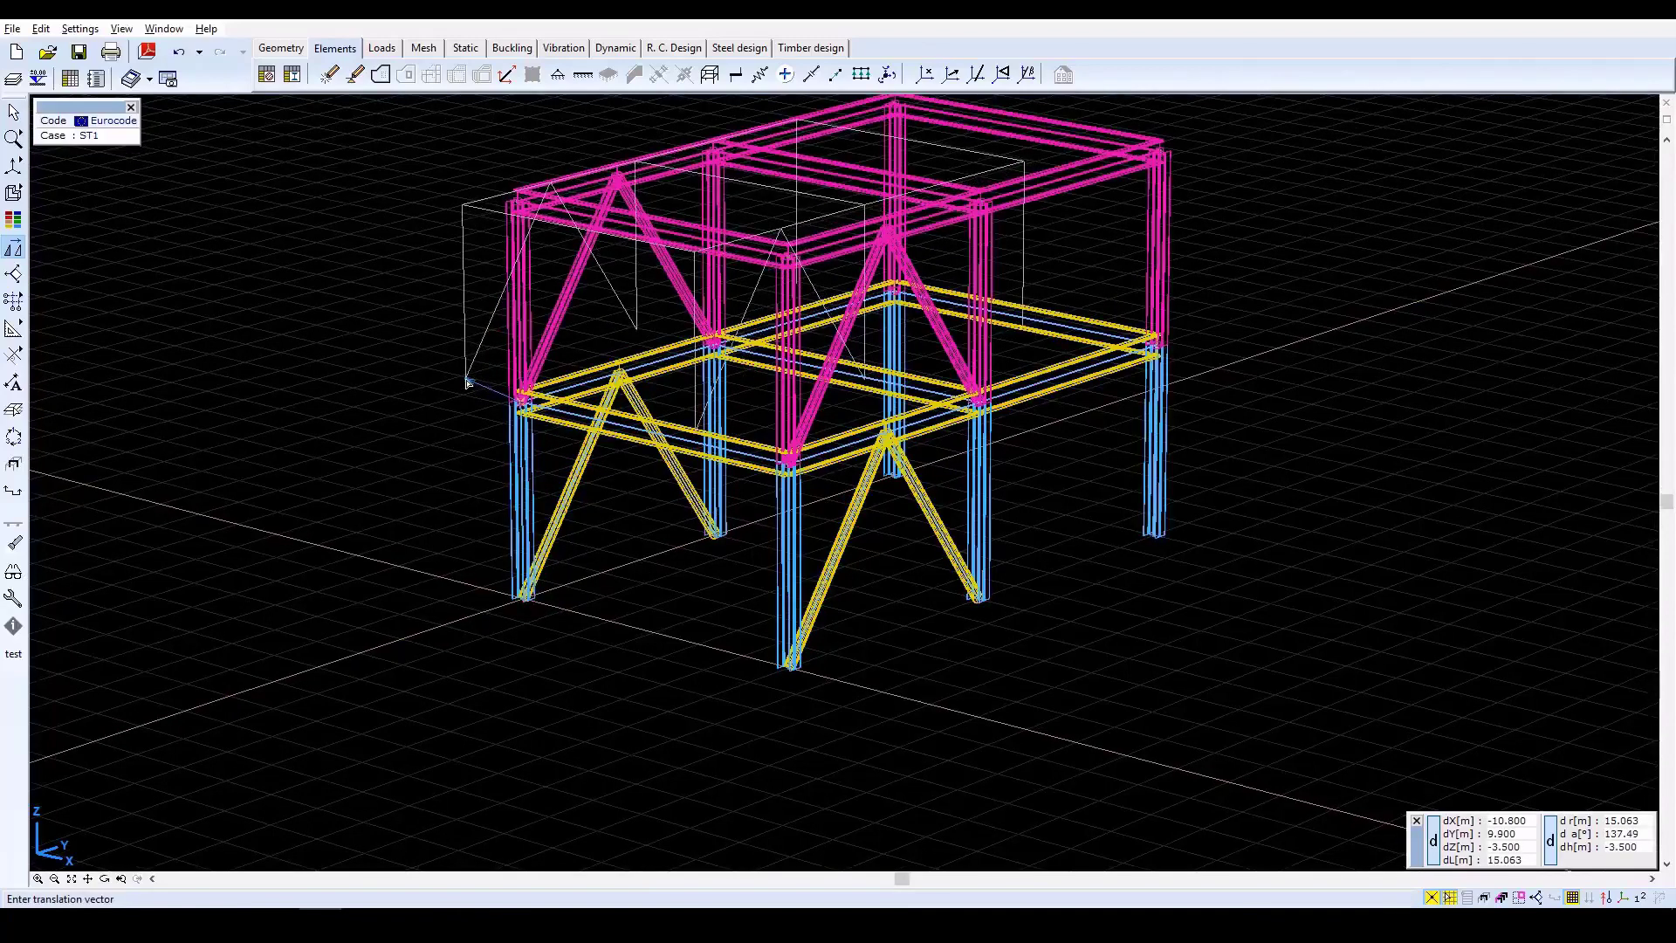
pyautogui.press('Escape')
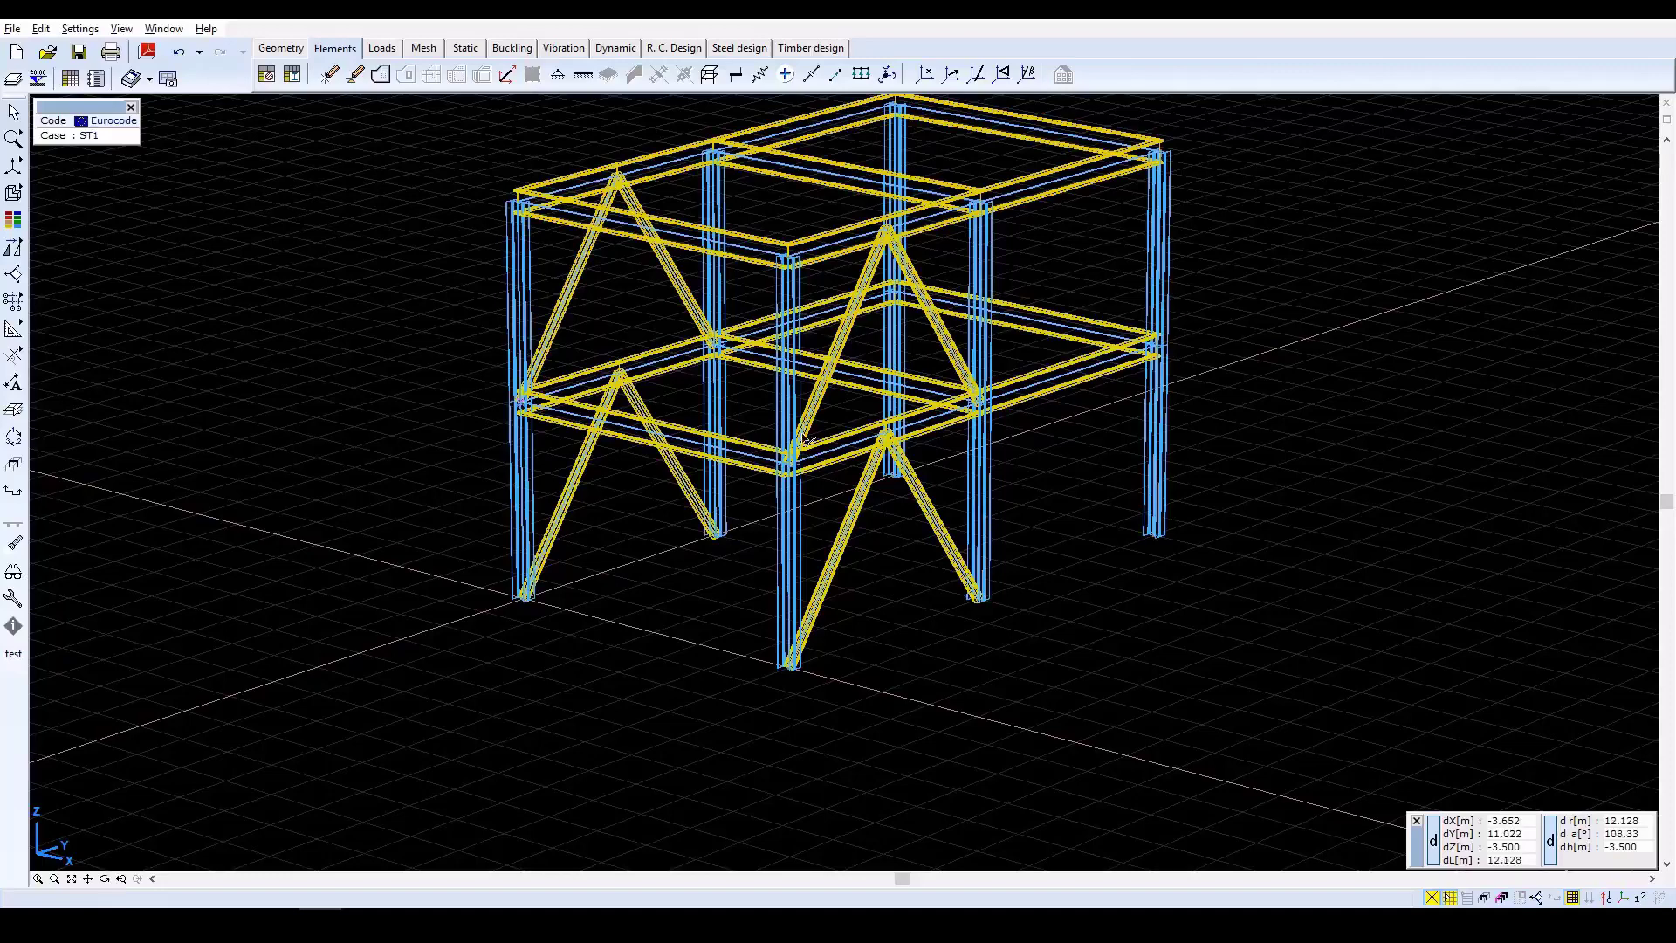
pyautogui.click(71, 879)
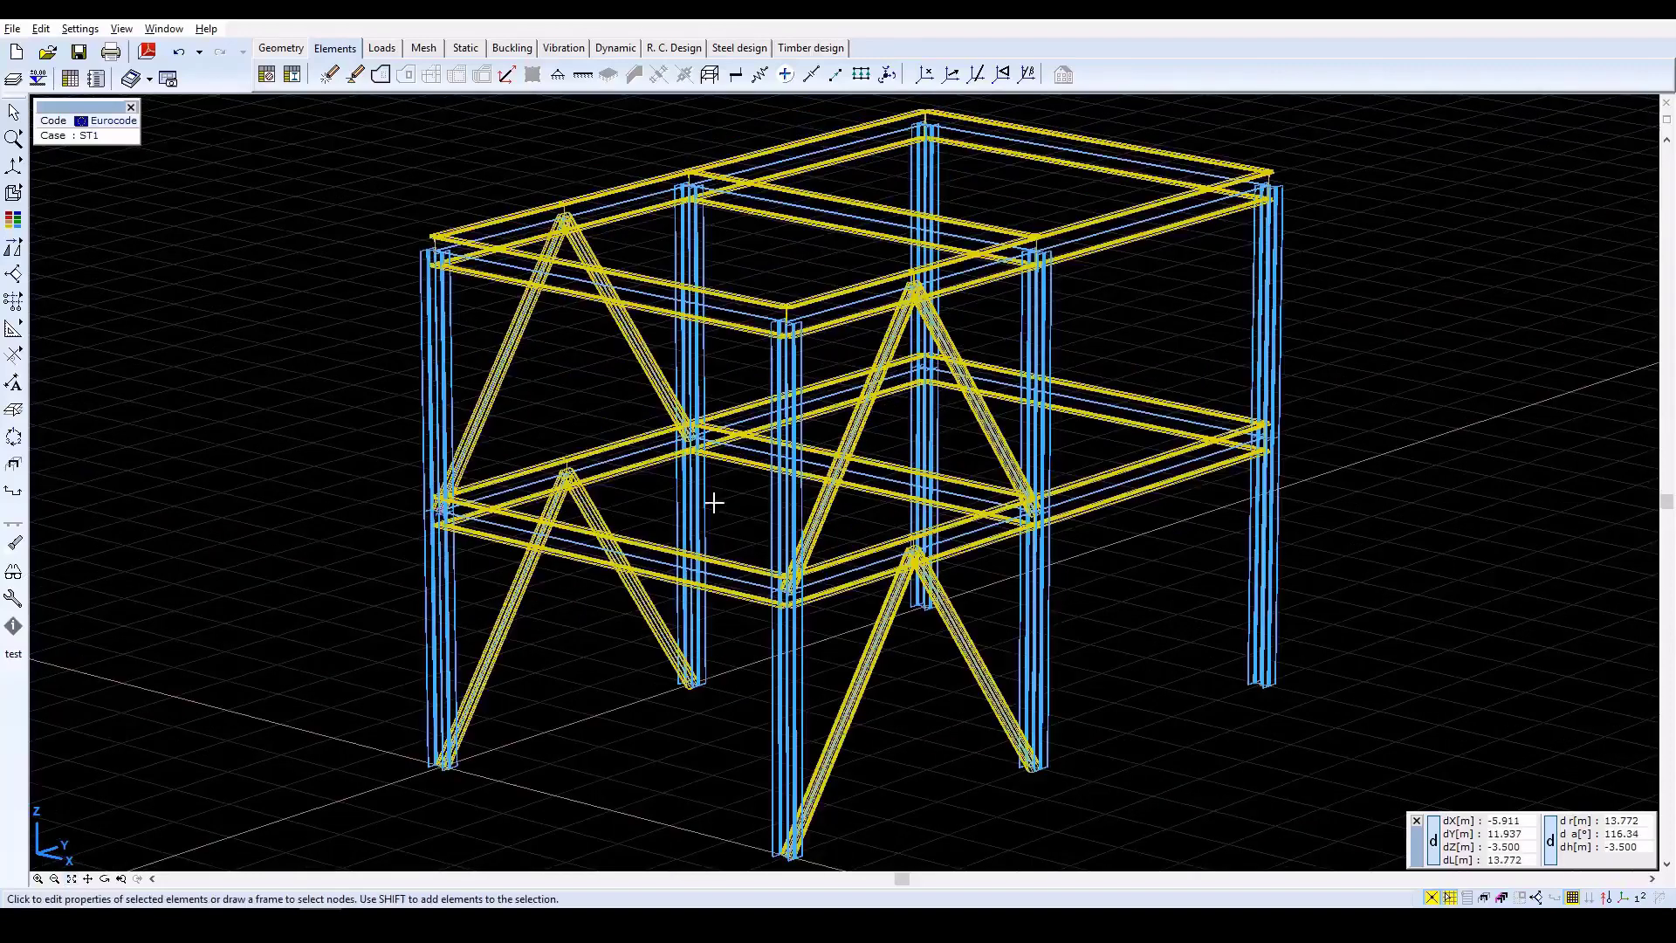
pyautogui.scroll(-2, 843, 499)
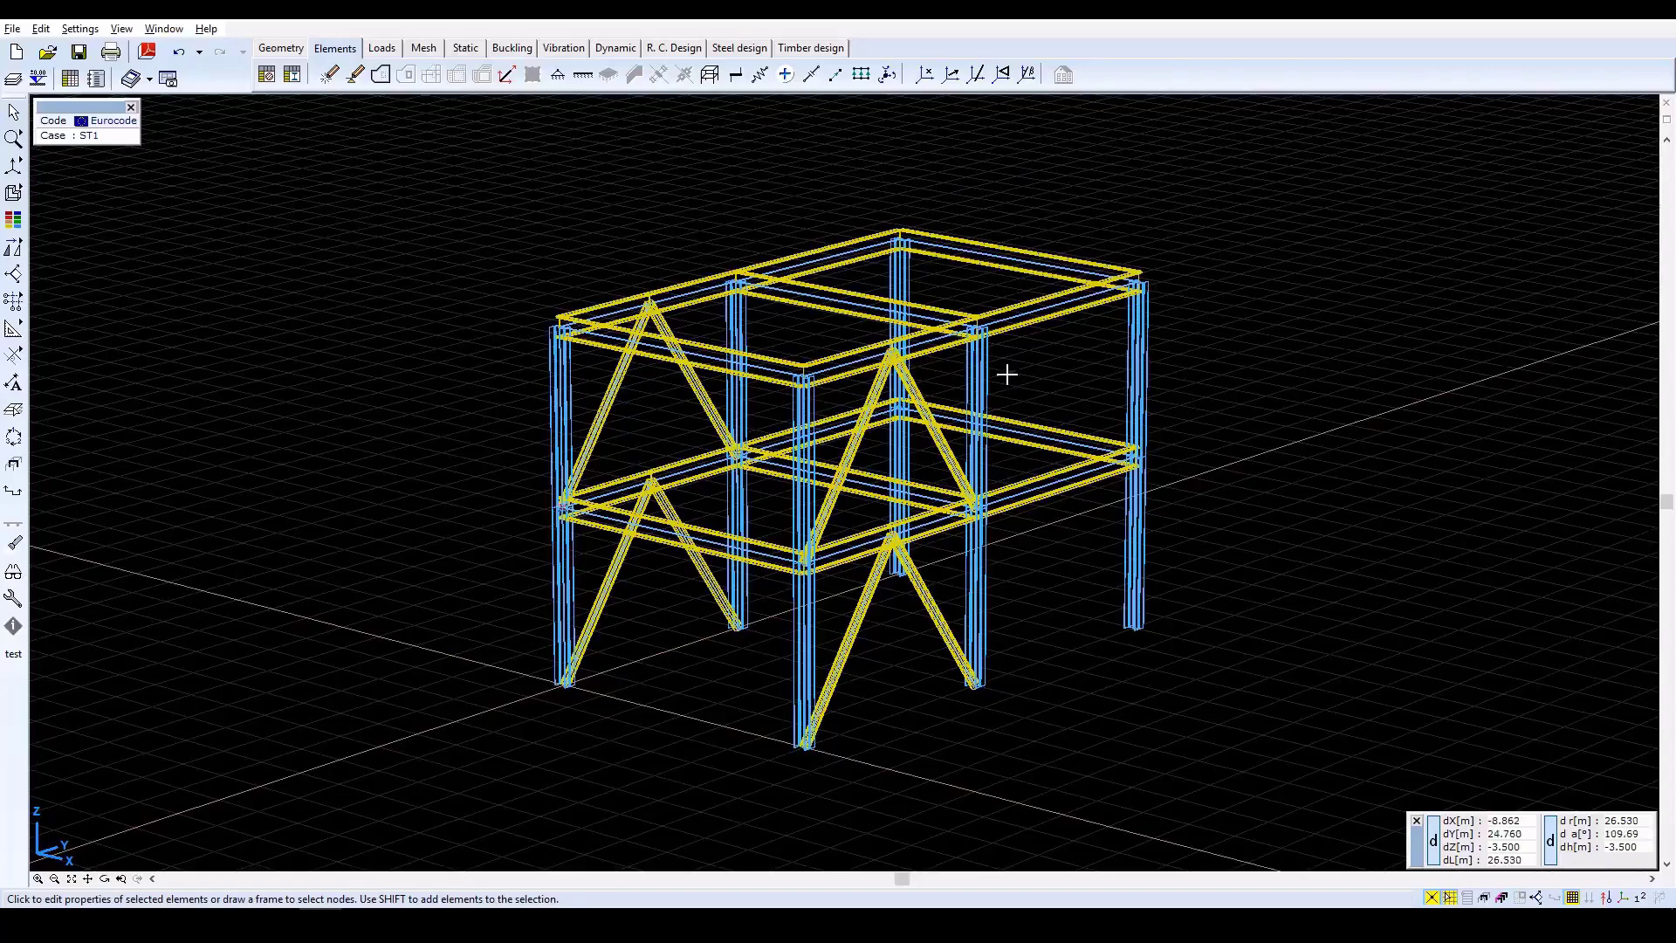
# Display the two-storey frame in rendered view to check its members.
pyautogui.click(13, 196)
pyautogui.click(97, 194)
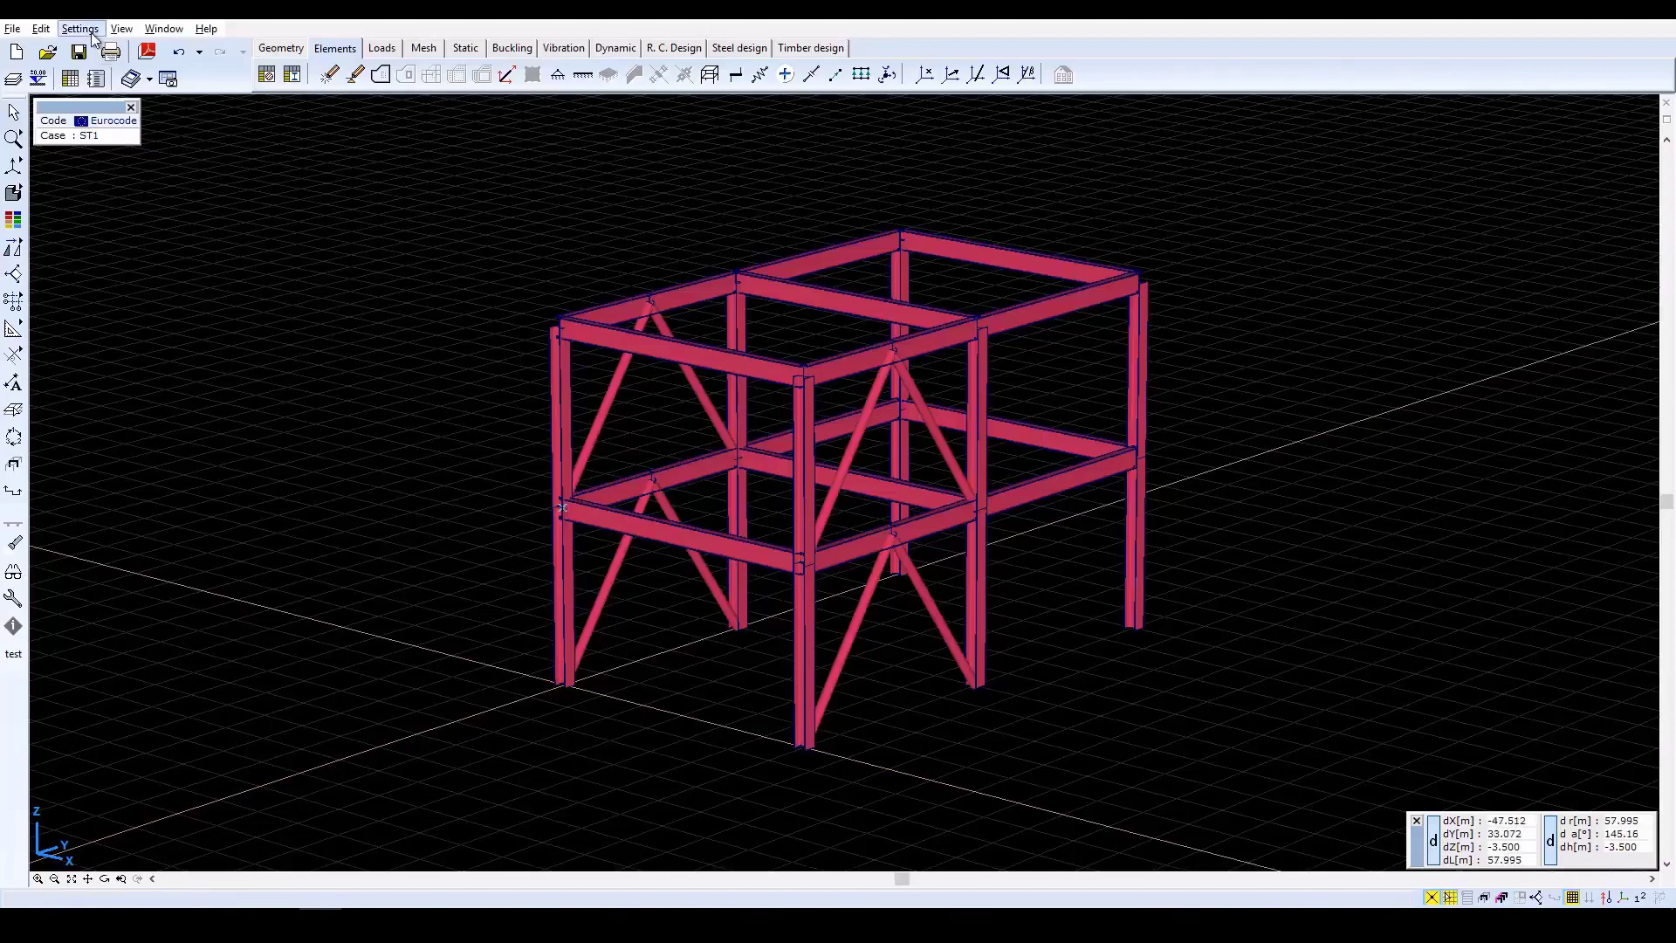
# Turn off Object contours in 3D in the display options and show the model as a wireframe.
pyautogui.click(14, 572)
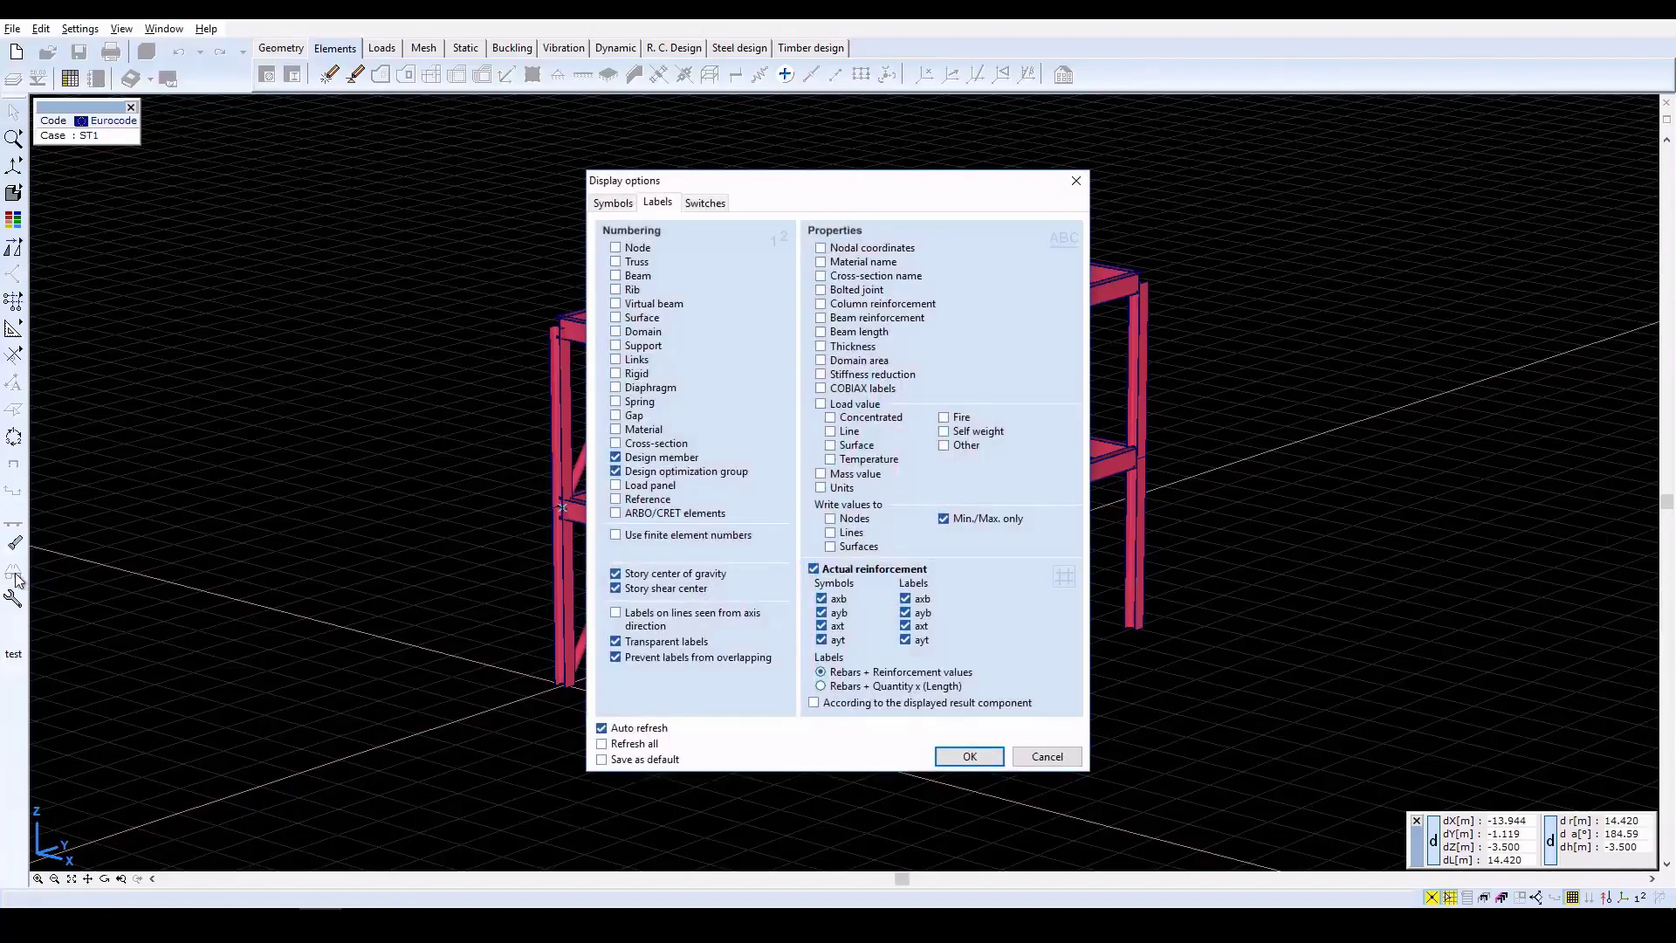
pyautogui.click(613, 203)
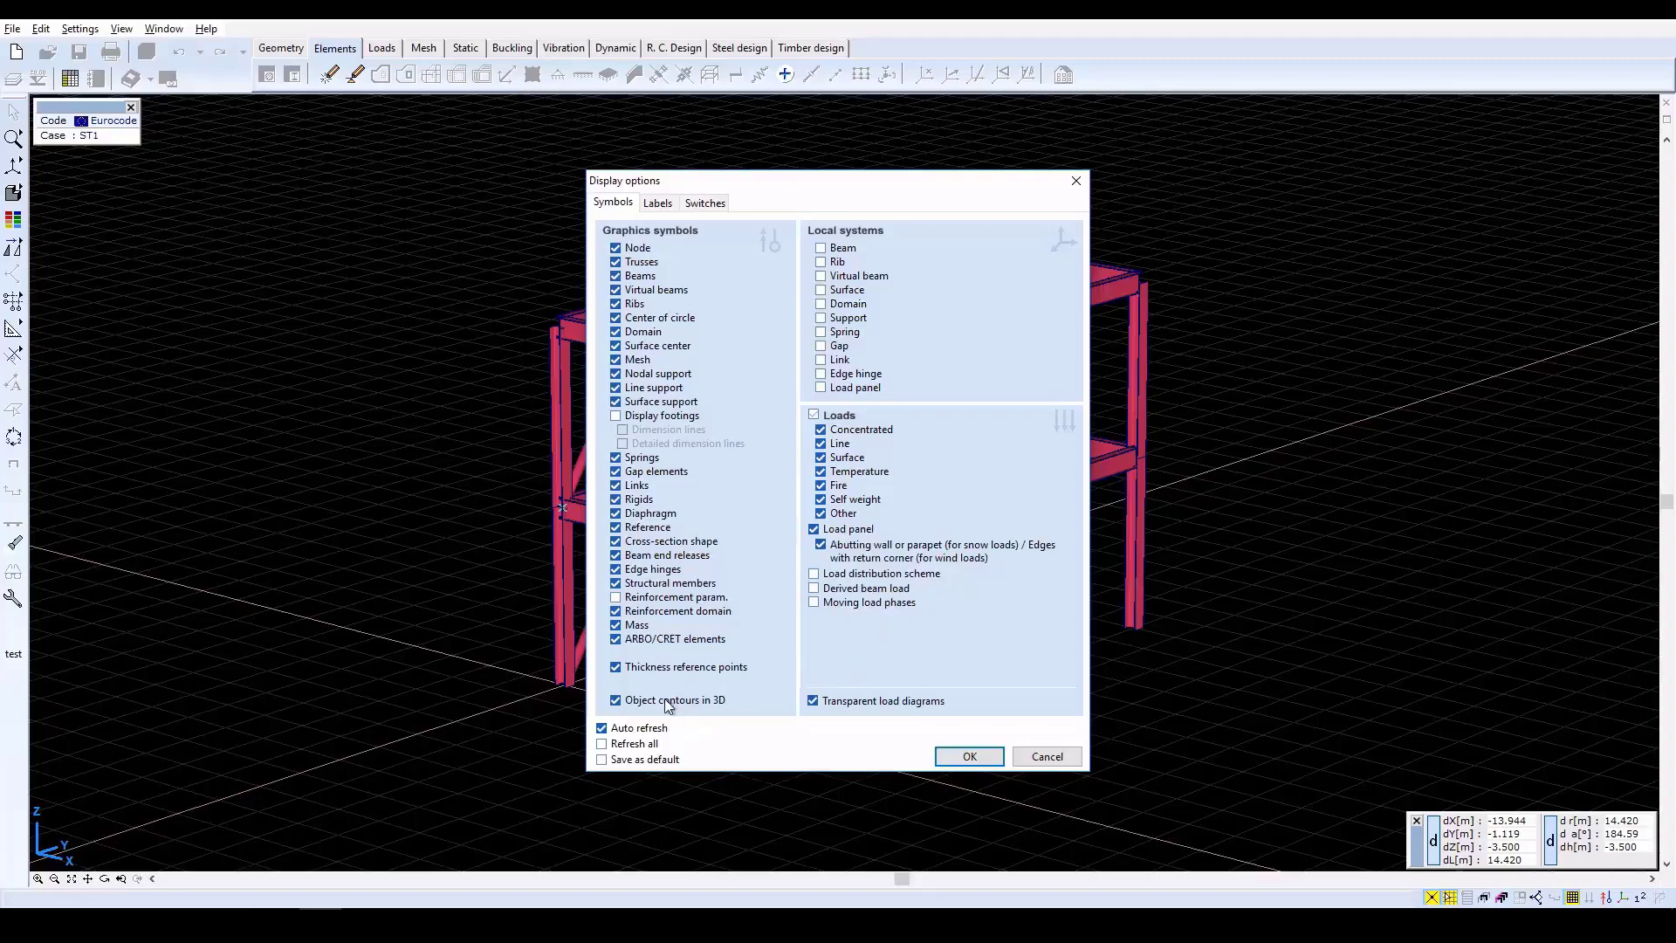
pyautogui.click(967, 758)
pyautogui.moveTo(12, 195)
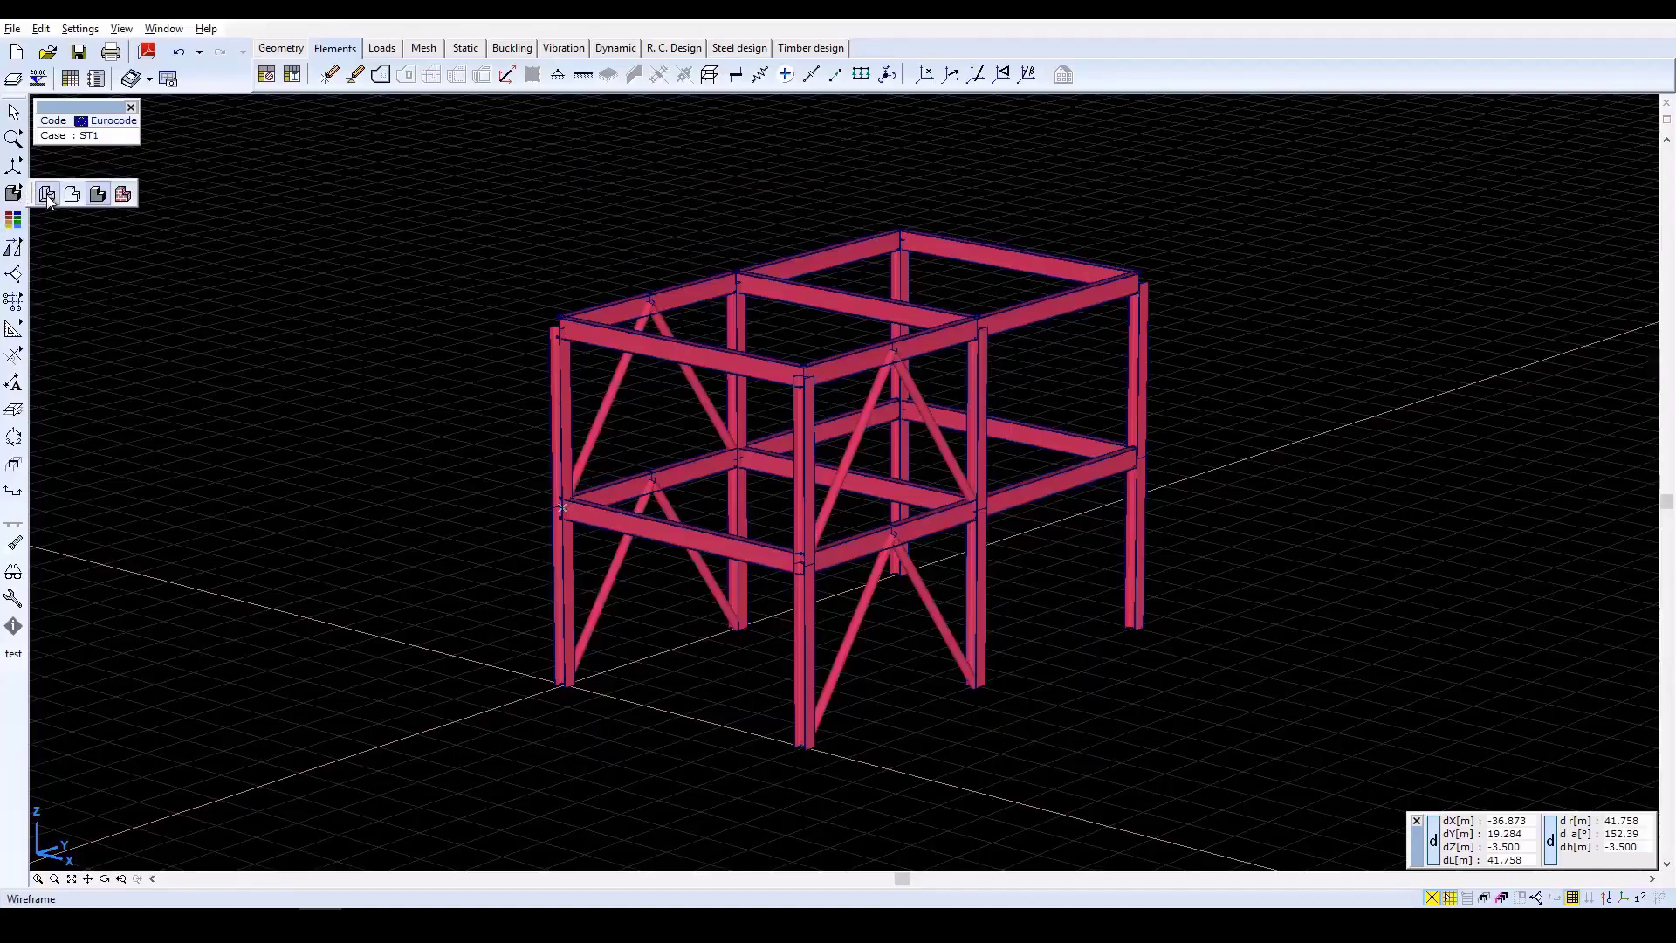
pyautogui.click(47, 194)
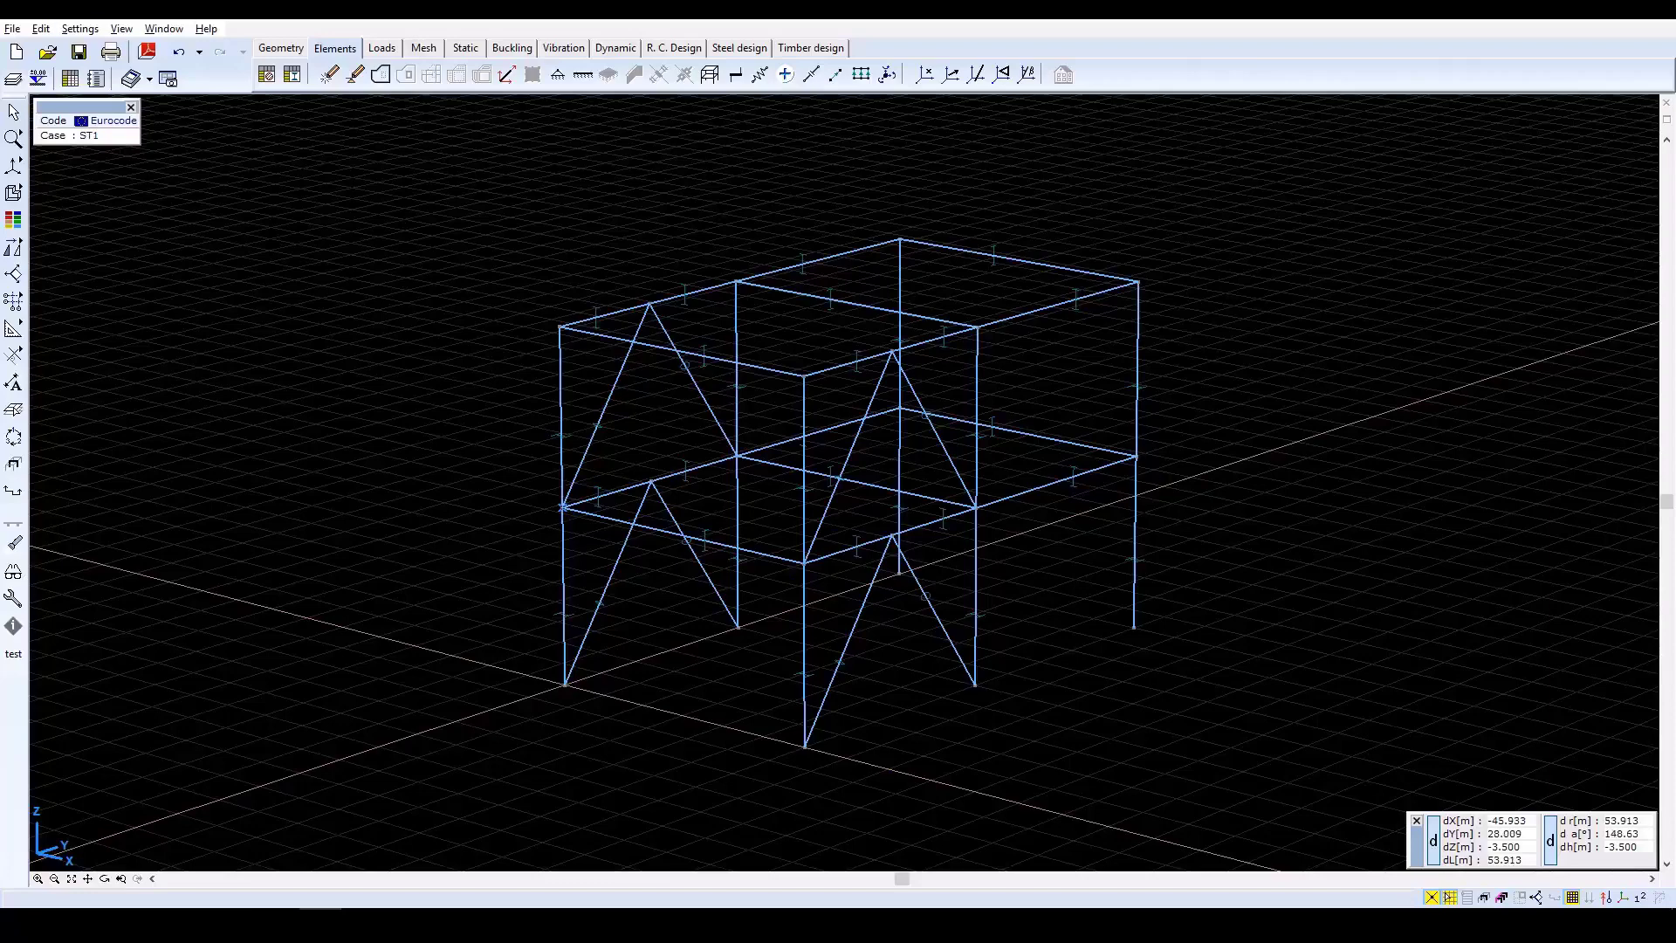
# Define global nodal supports at all six column bases with rotational stiffnesses RXX, RYY and RZZ set to 0.
pyautogui.click(557, 75)
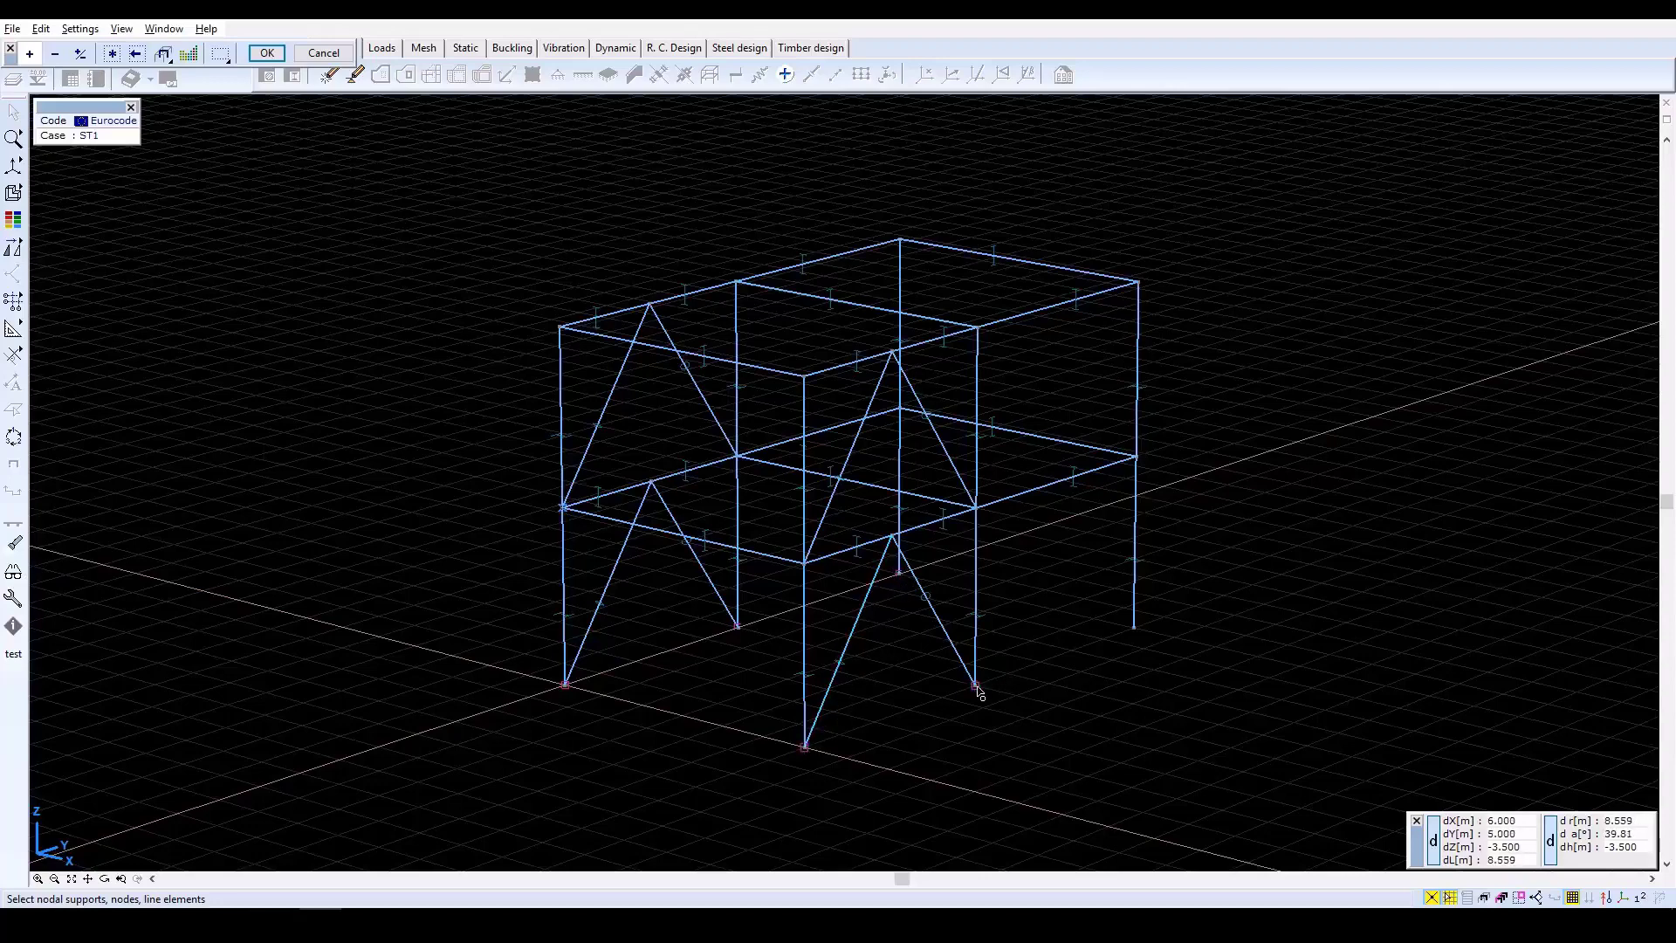
pyautogui.click(1134, 627)
pyautogui.click(278, 55)
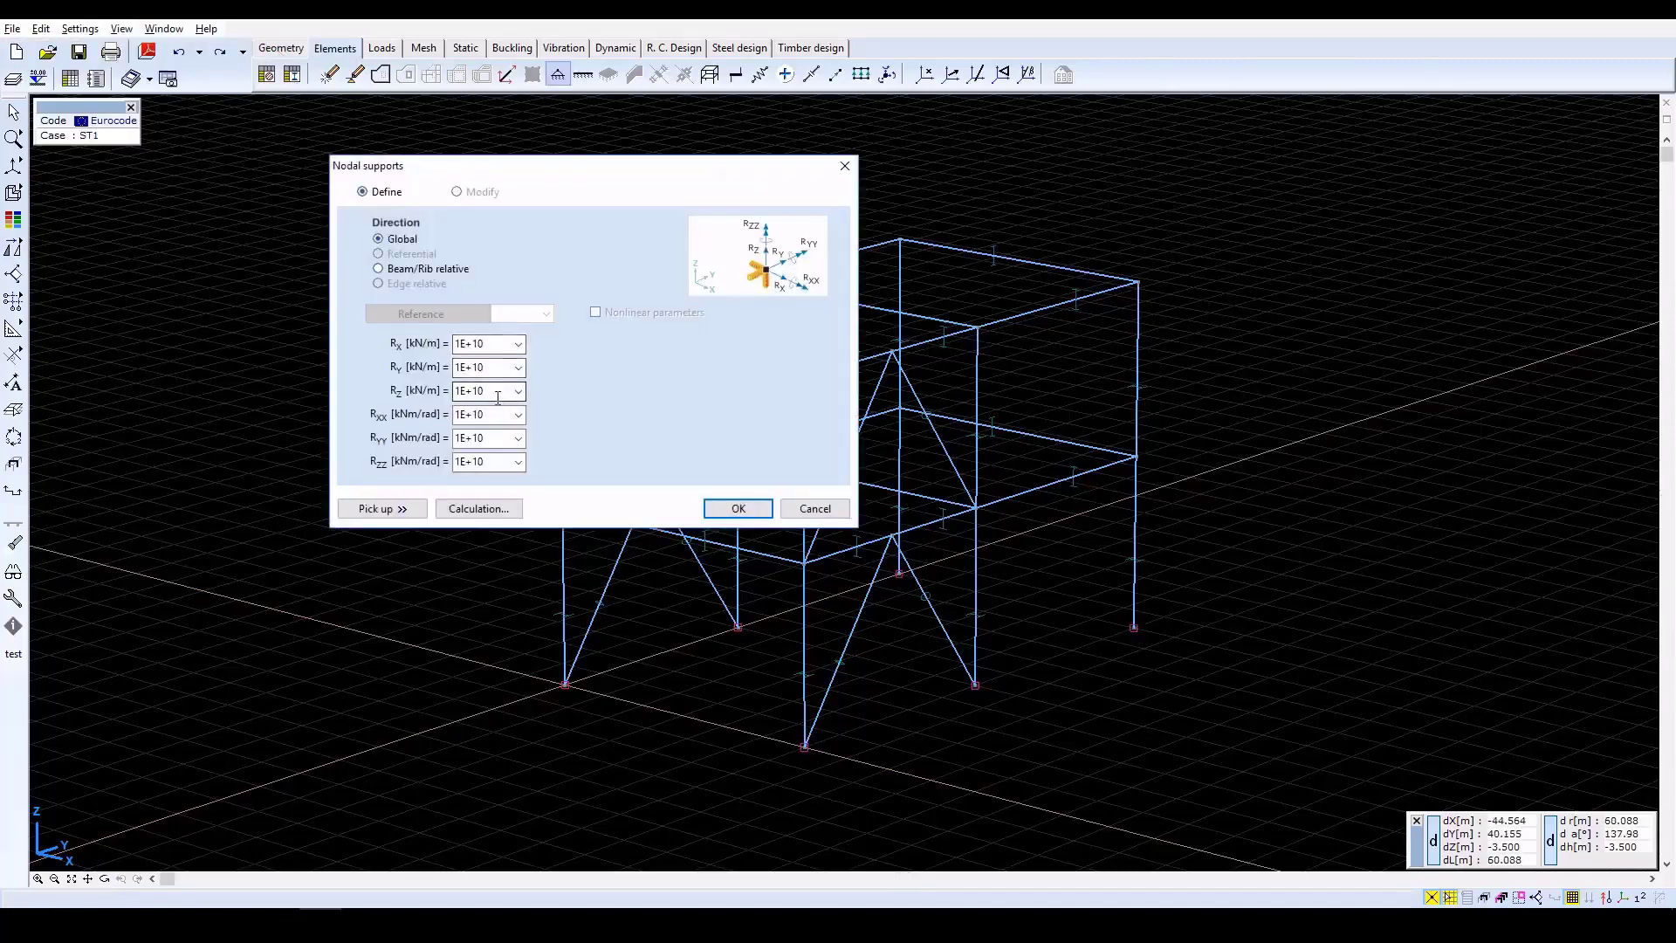
pyautogui.click(489, 414)
pyautogui.doubleClick(489, 414)
pyautogui.write('0')
pyautogui.press('Tab')
pyautogui.write('0')
pyautogui.press('Tab')
pyautogui.write('0')
pyautogui.press('Tab')
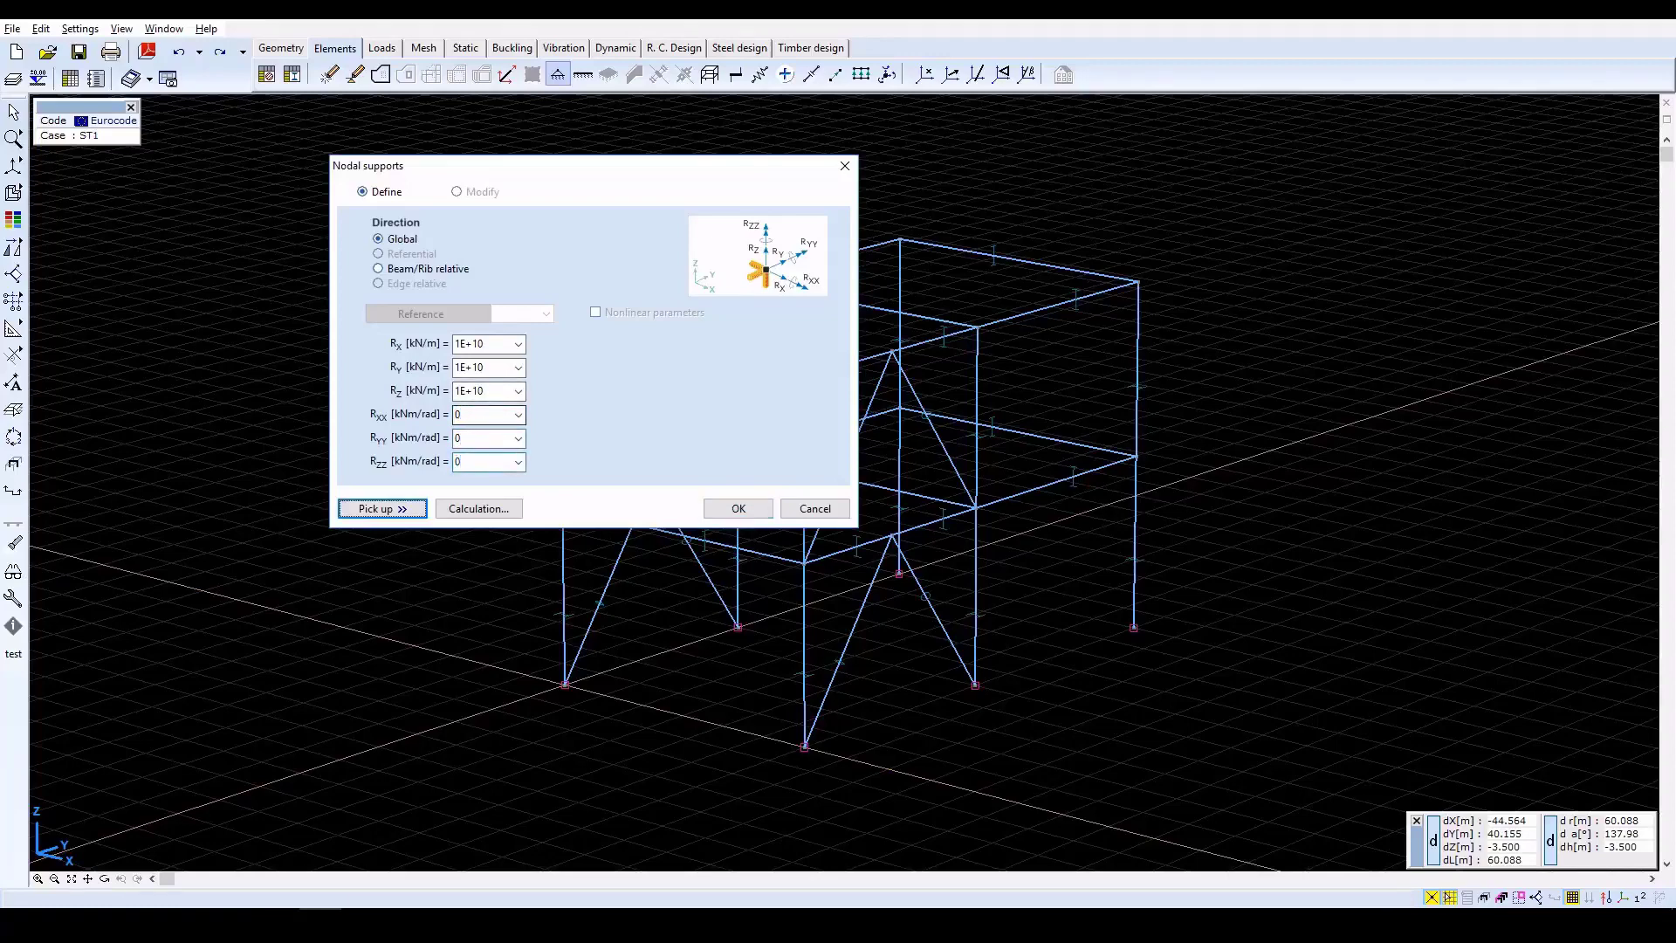
pyautogui.click(734, 506)
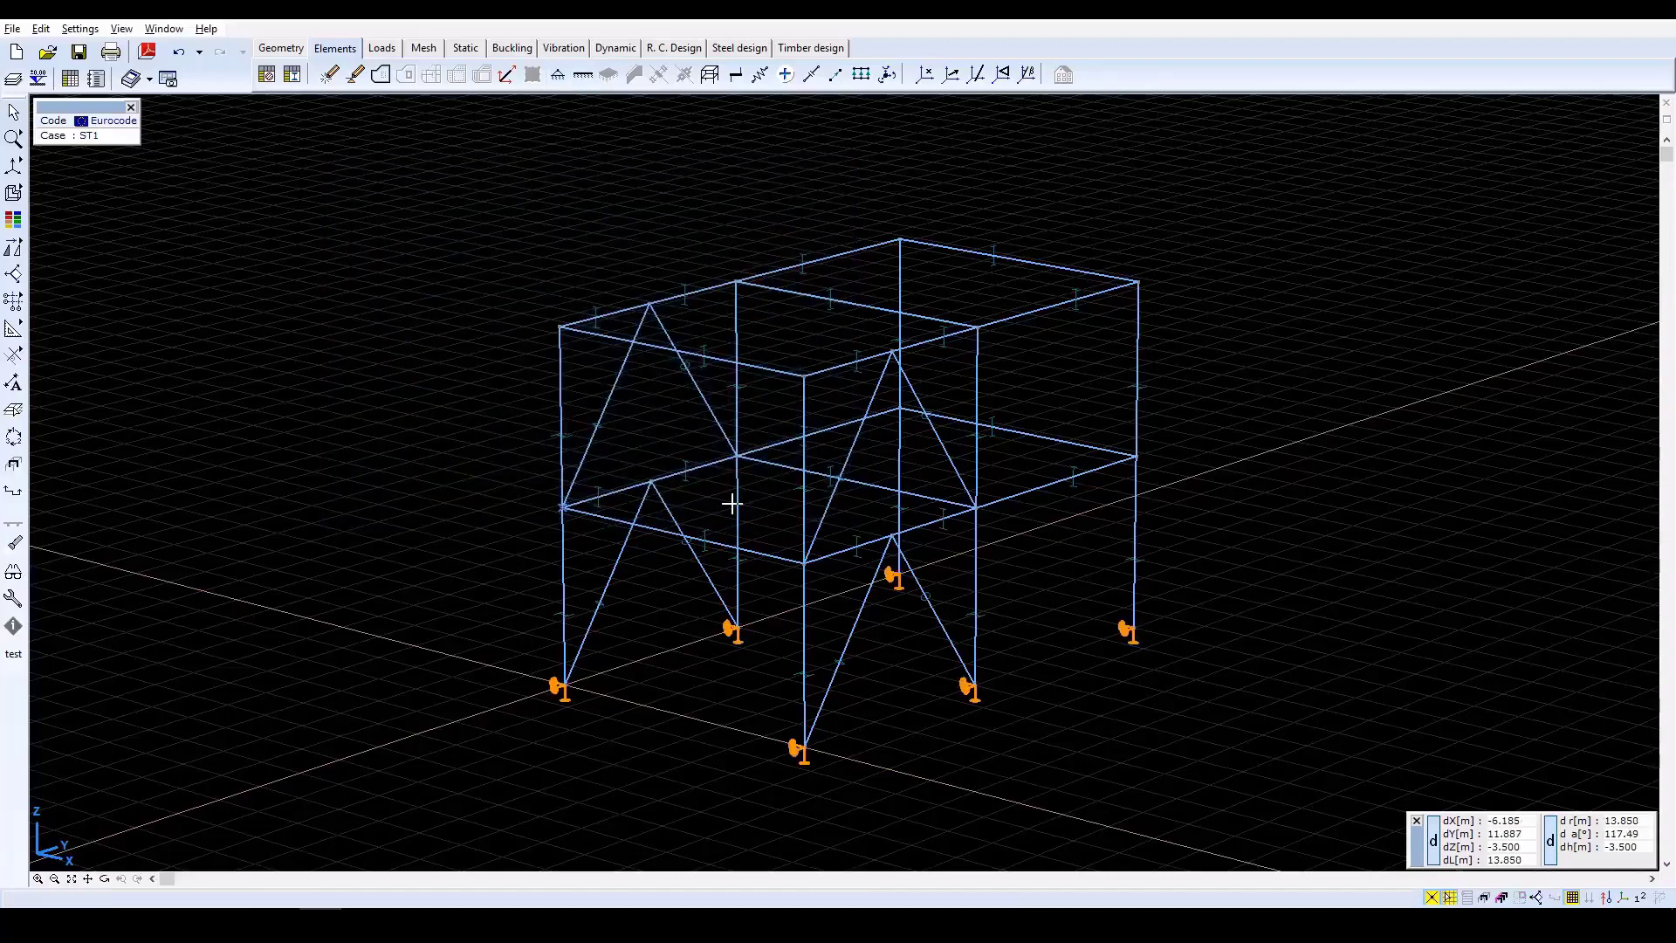
# Rename the ungrouped load case ST1 as LIVE LOAD 1.
pyautogui.click(390, 50)
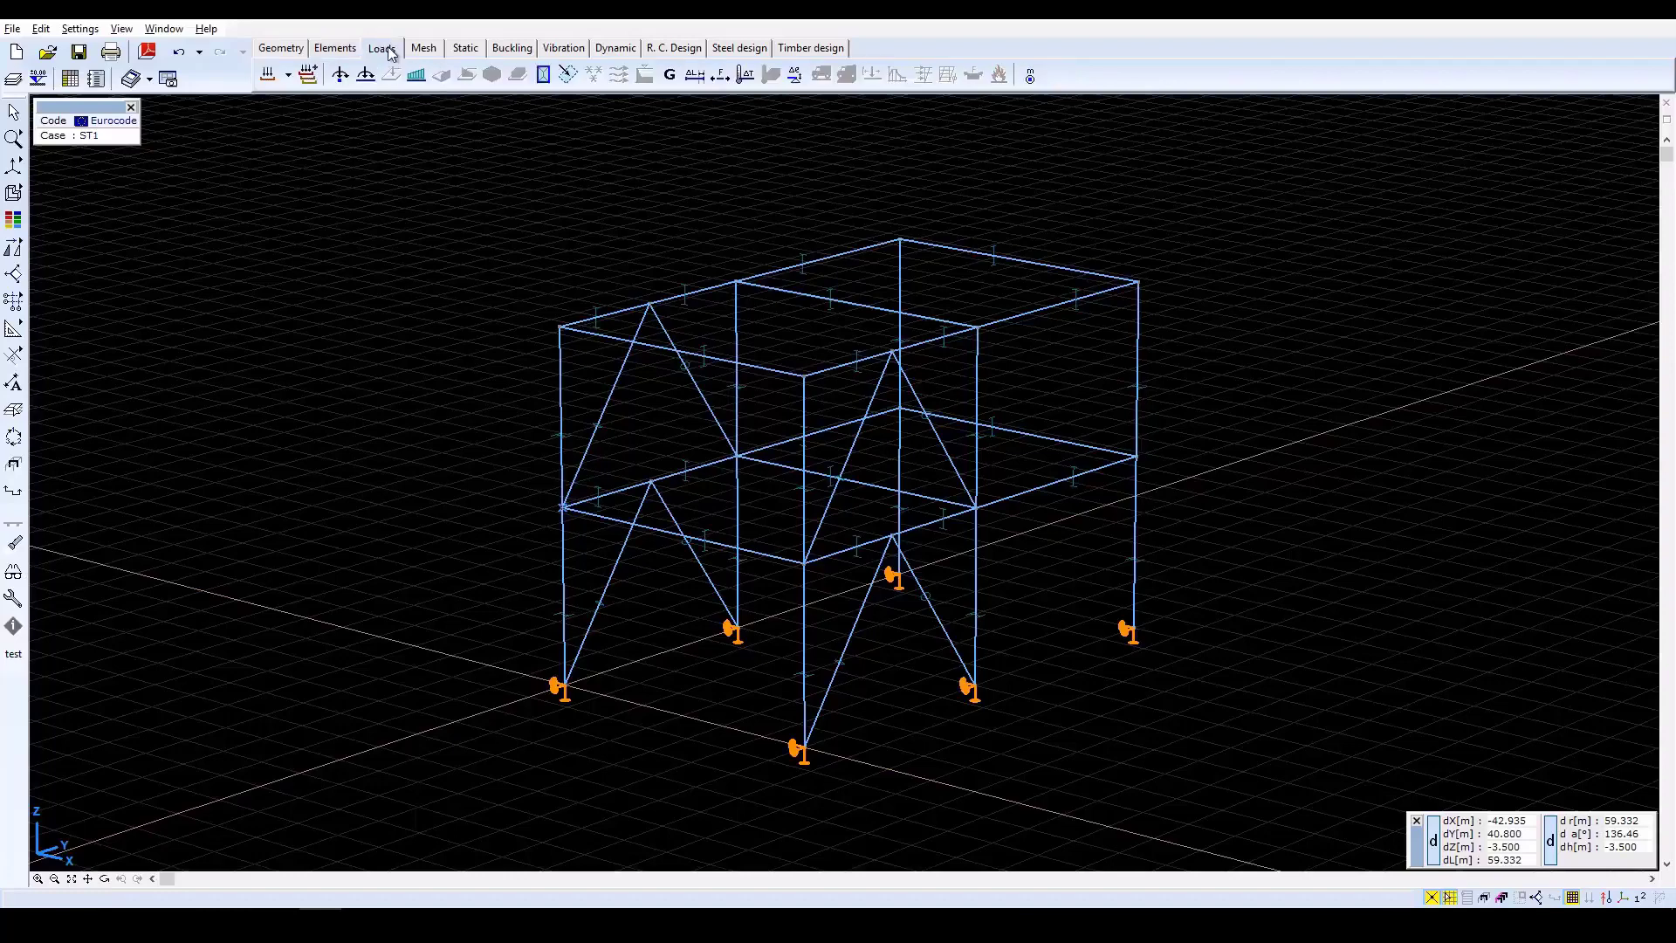
pyautogui.click(268, 77)
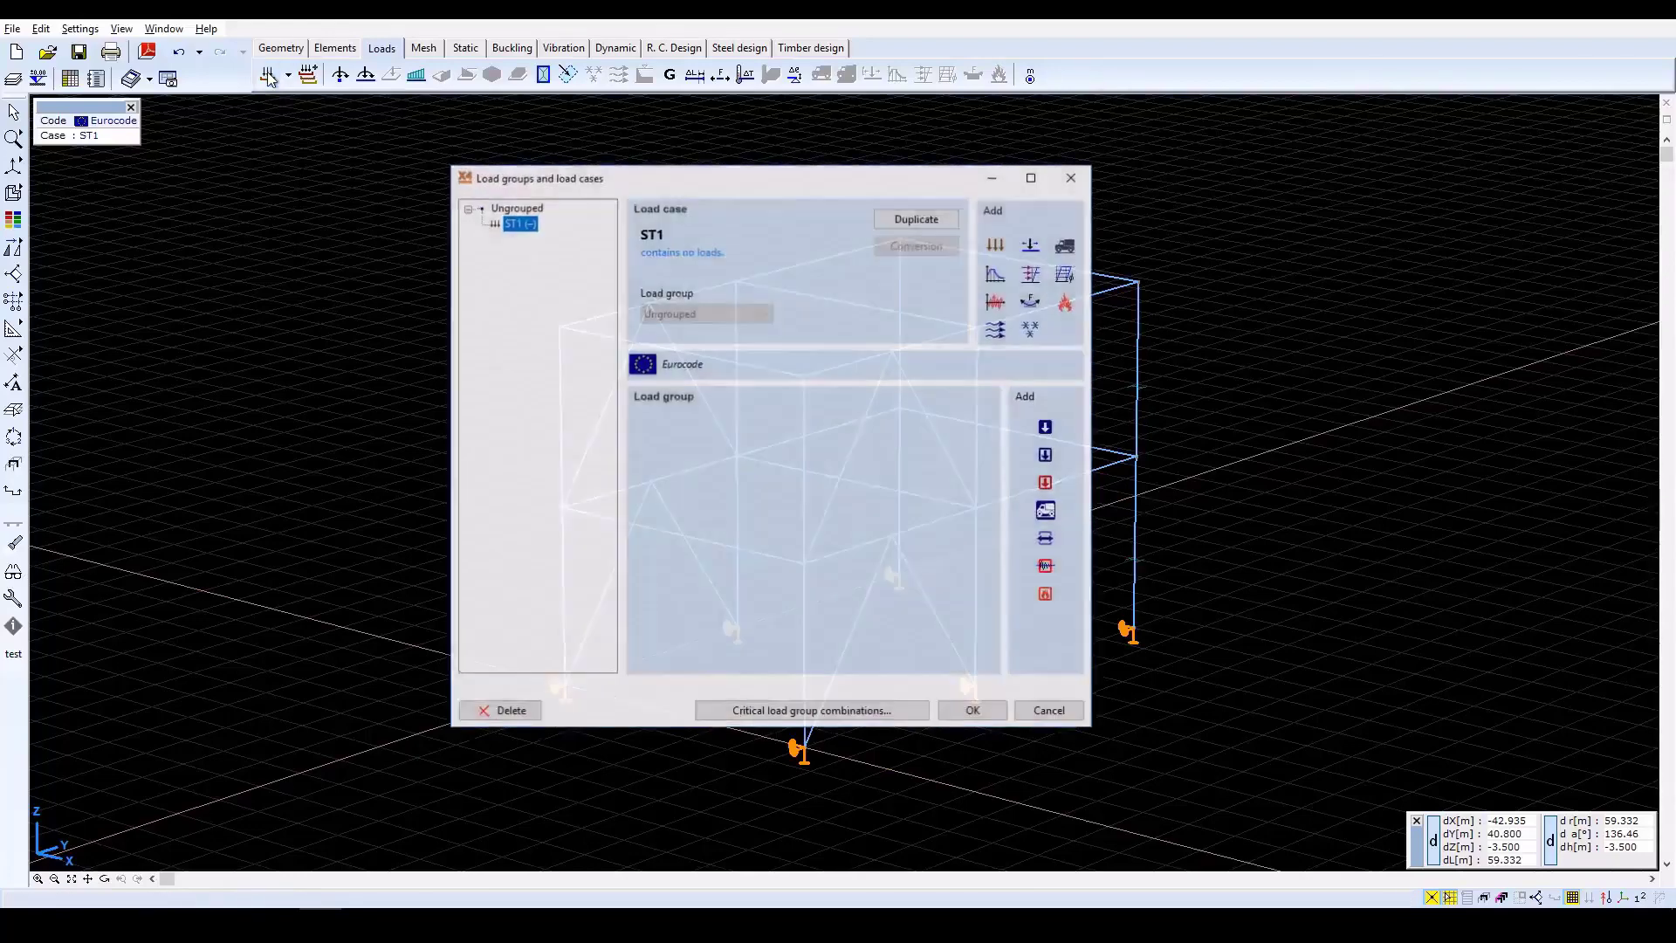
pyautogui.click(520, 224)
pyautogui.write('L')
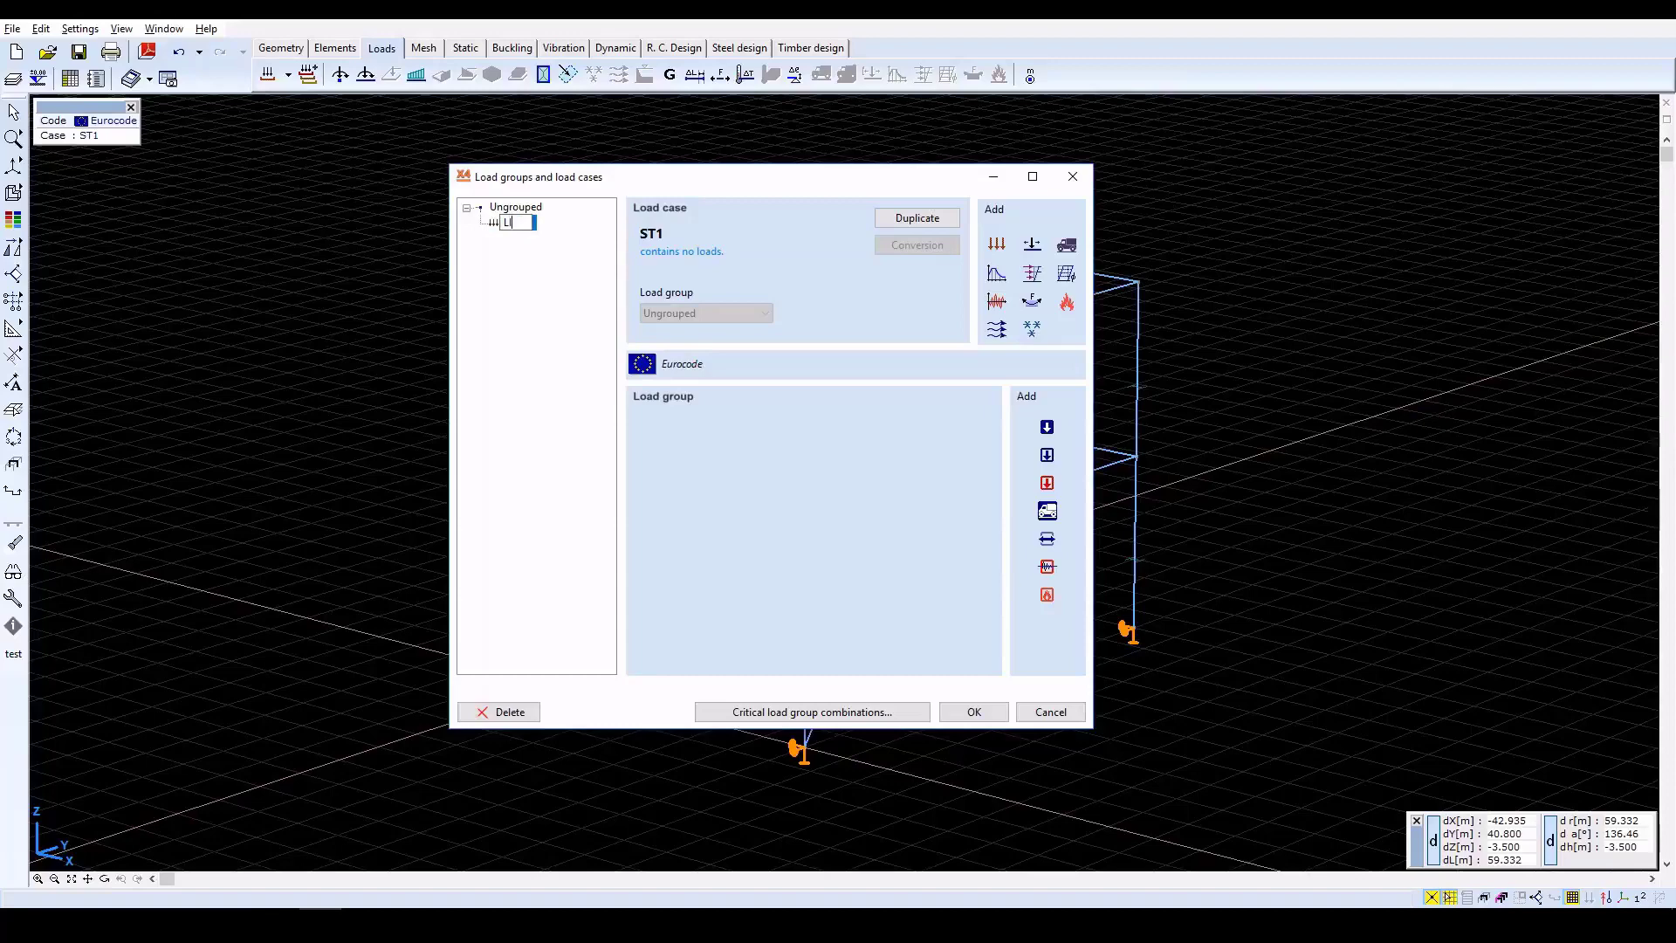
pyautogui.write('IVE LOAD 1')
pyautogui.press('Return')
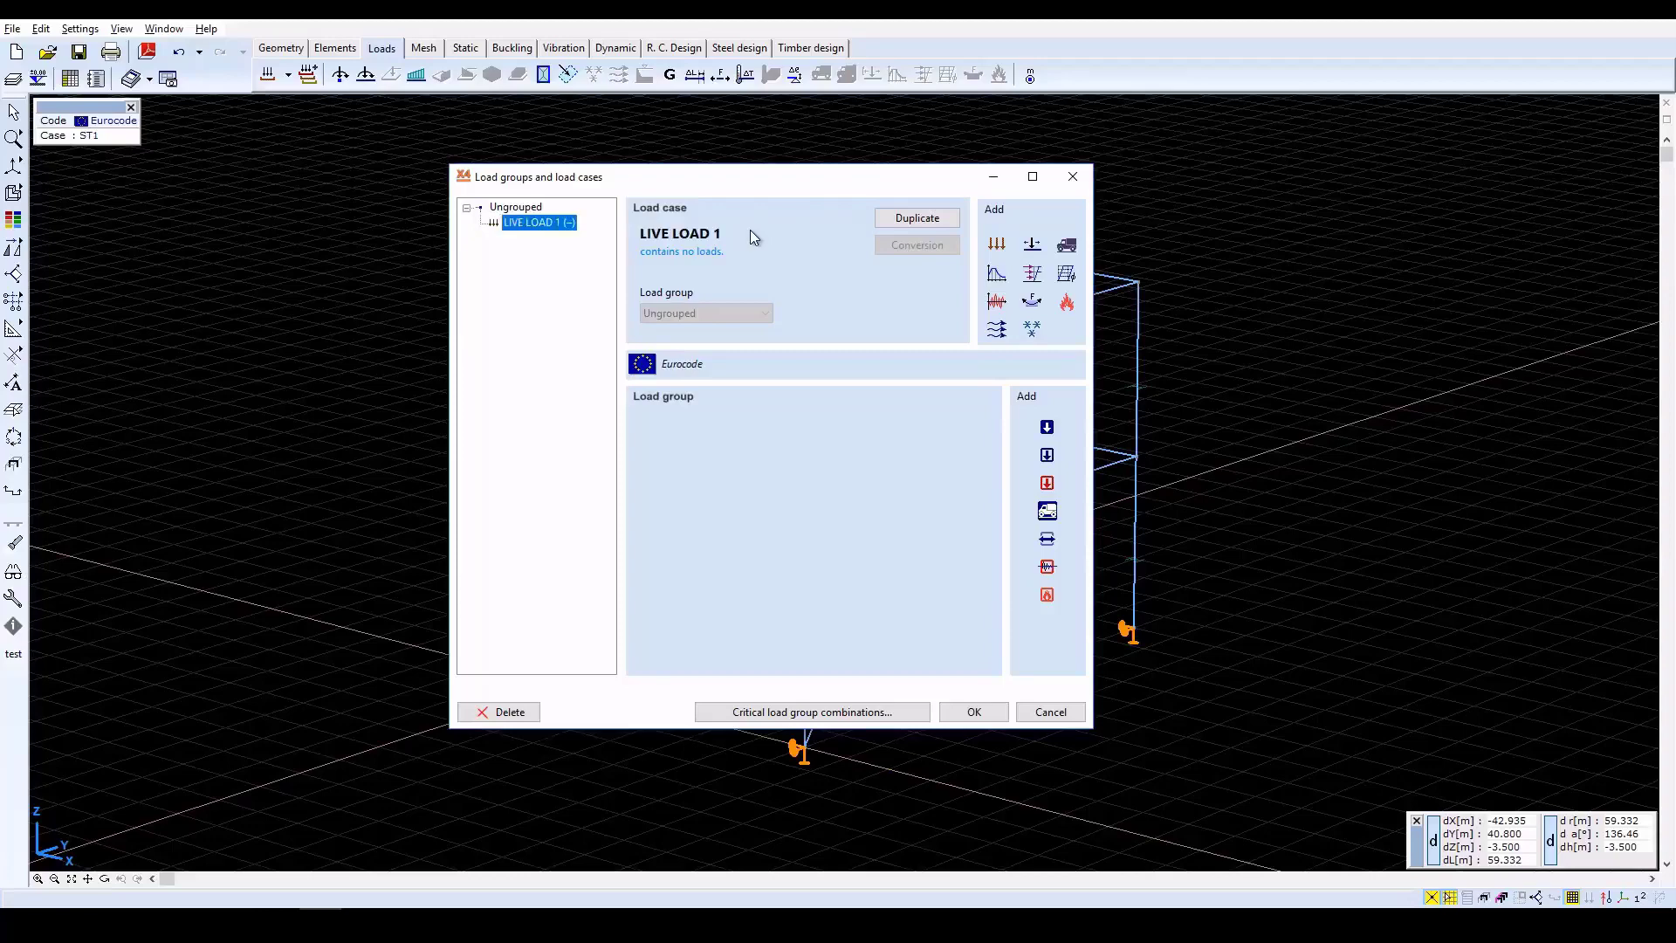
pyautogui.click(991, 713)
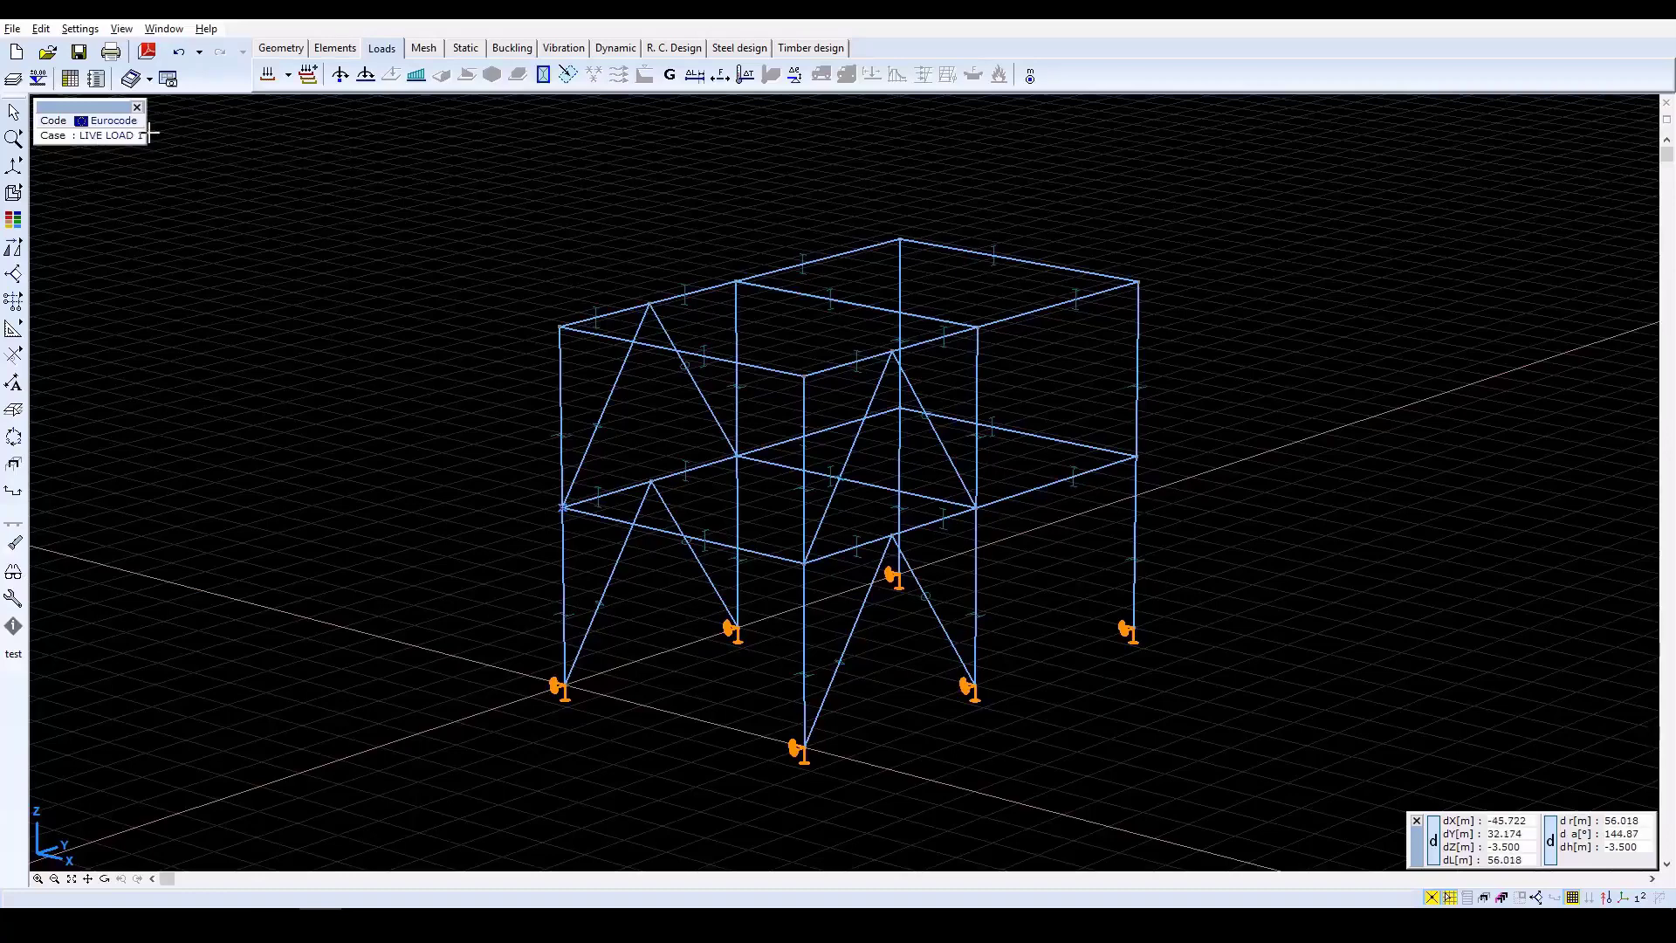
# Apply a uniform distributed load of pZ = -50 kN/m, global along element, to all beams at the first-floor level.
pyautogui.click(415, 79)
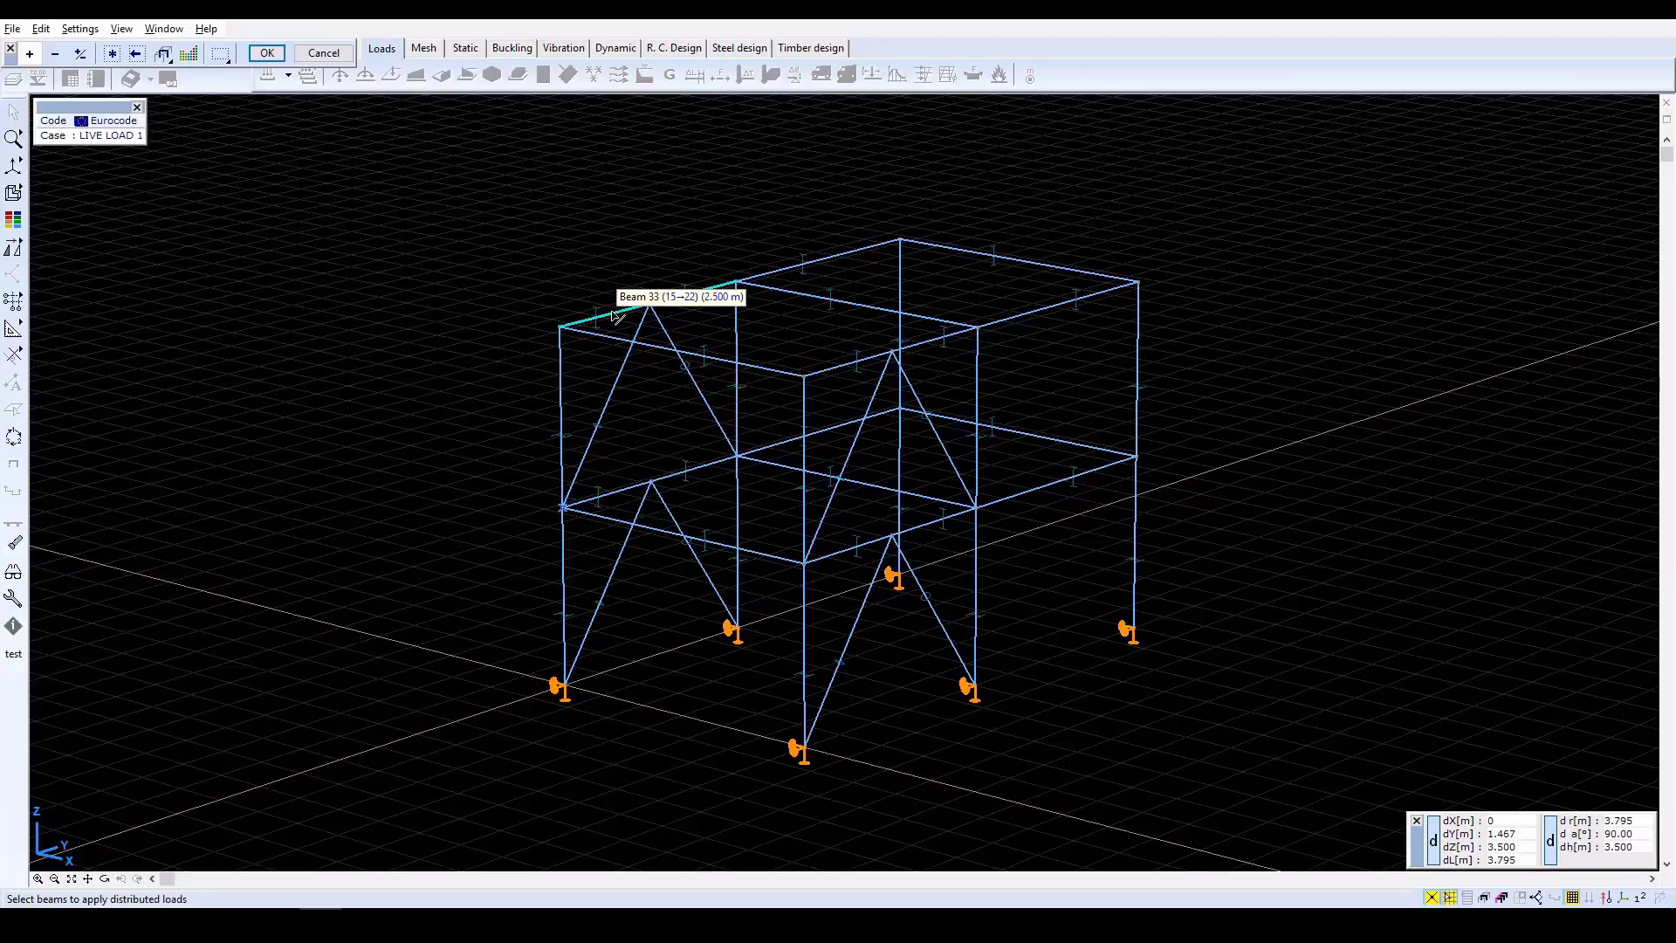
pyautogui.click(618, 493)
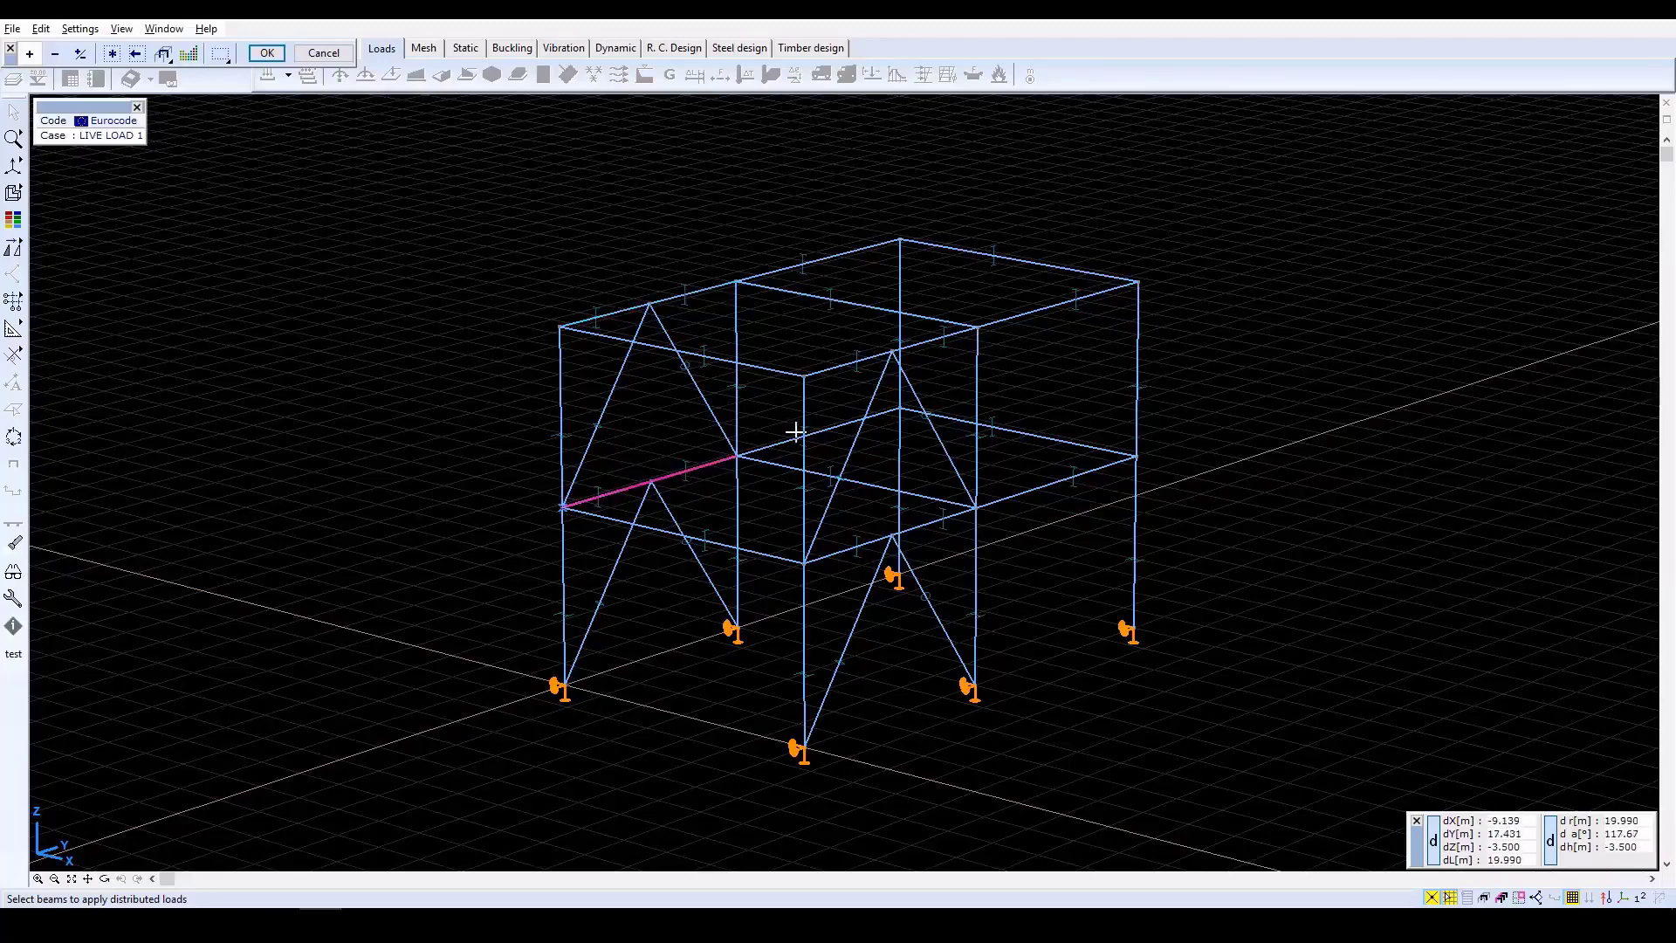
pyautogui.click(13, 165)
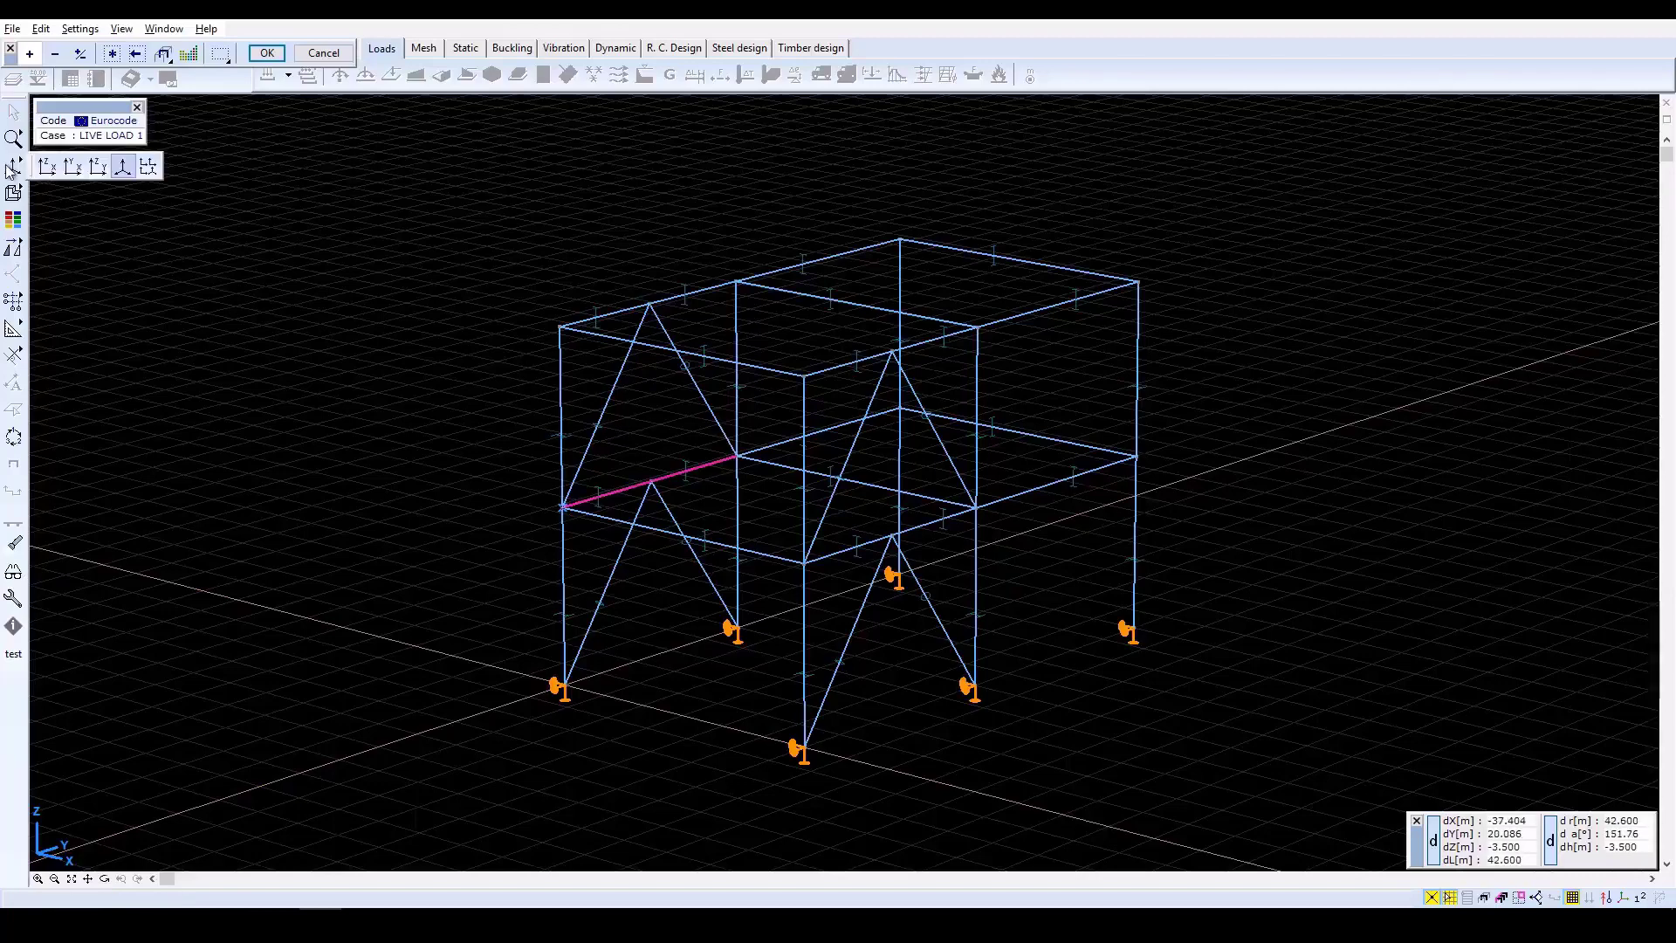
pyautogui.click(98, 166)
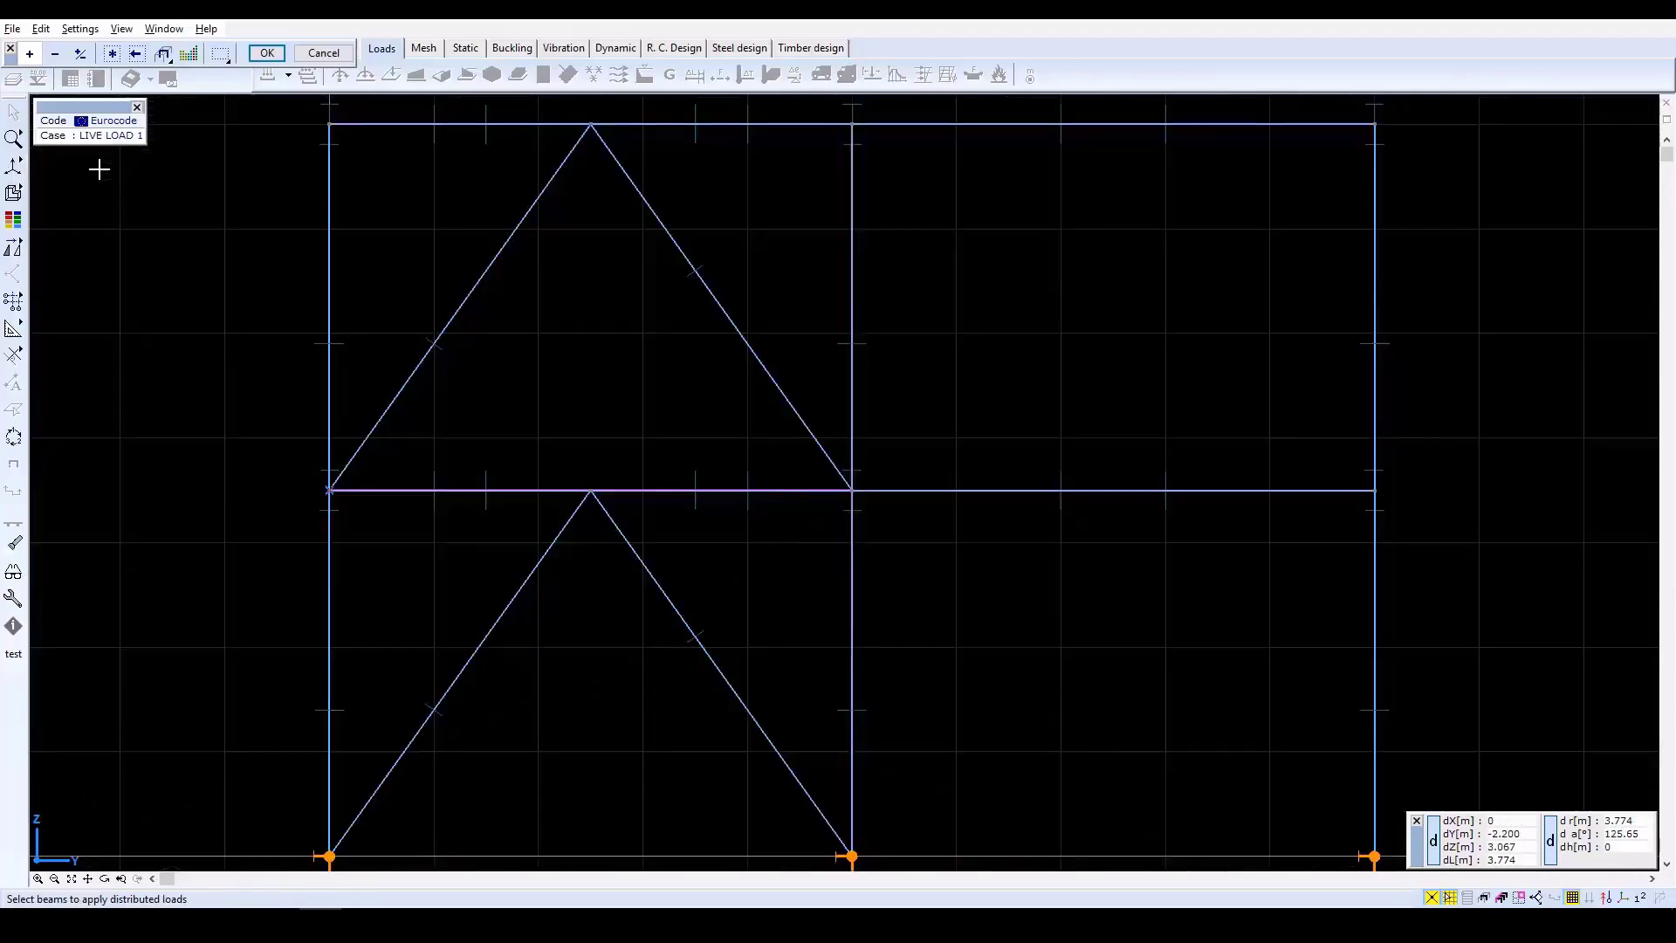
pyautogui.moveTo(887, 502); pyautogui.dragTo(1406, 502)
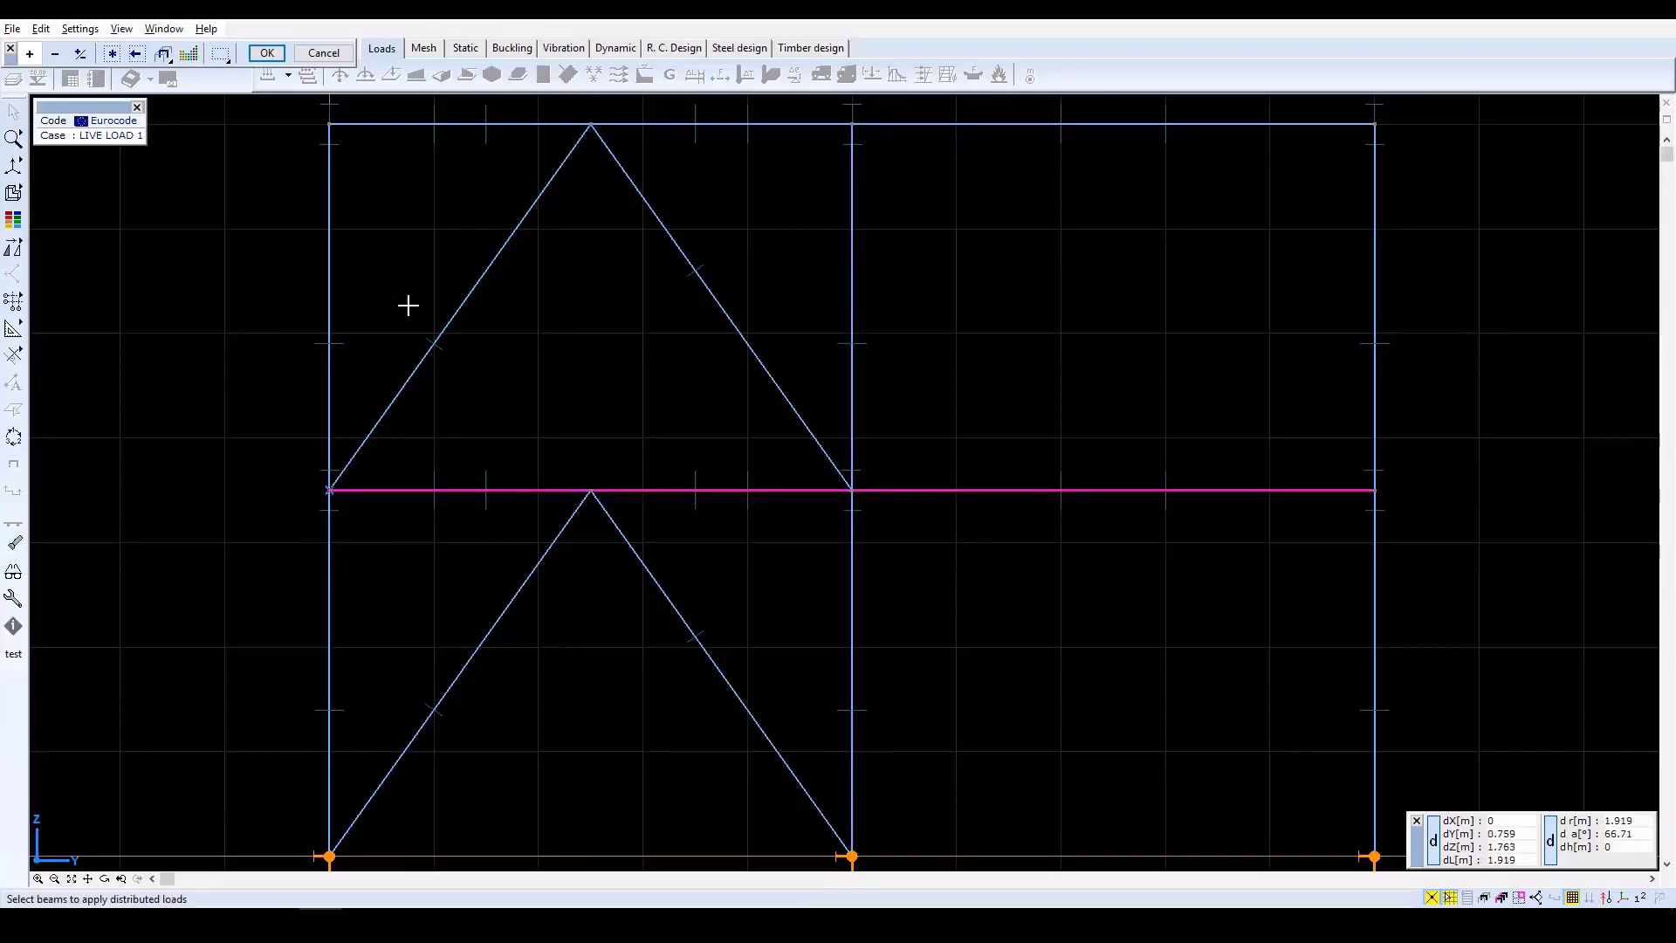
pyautogui.click(121, 879)
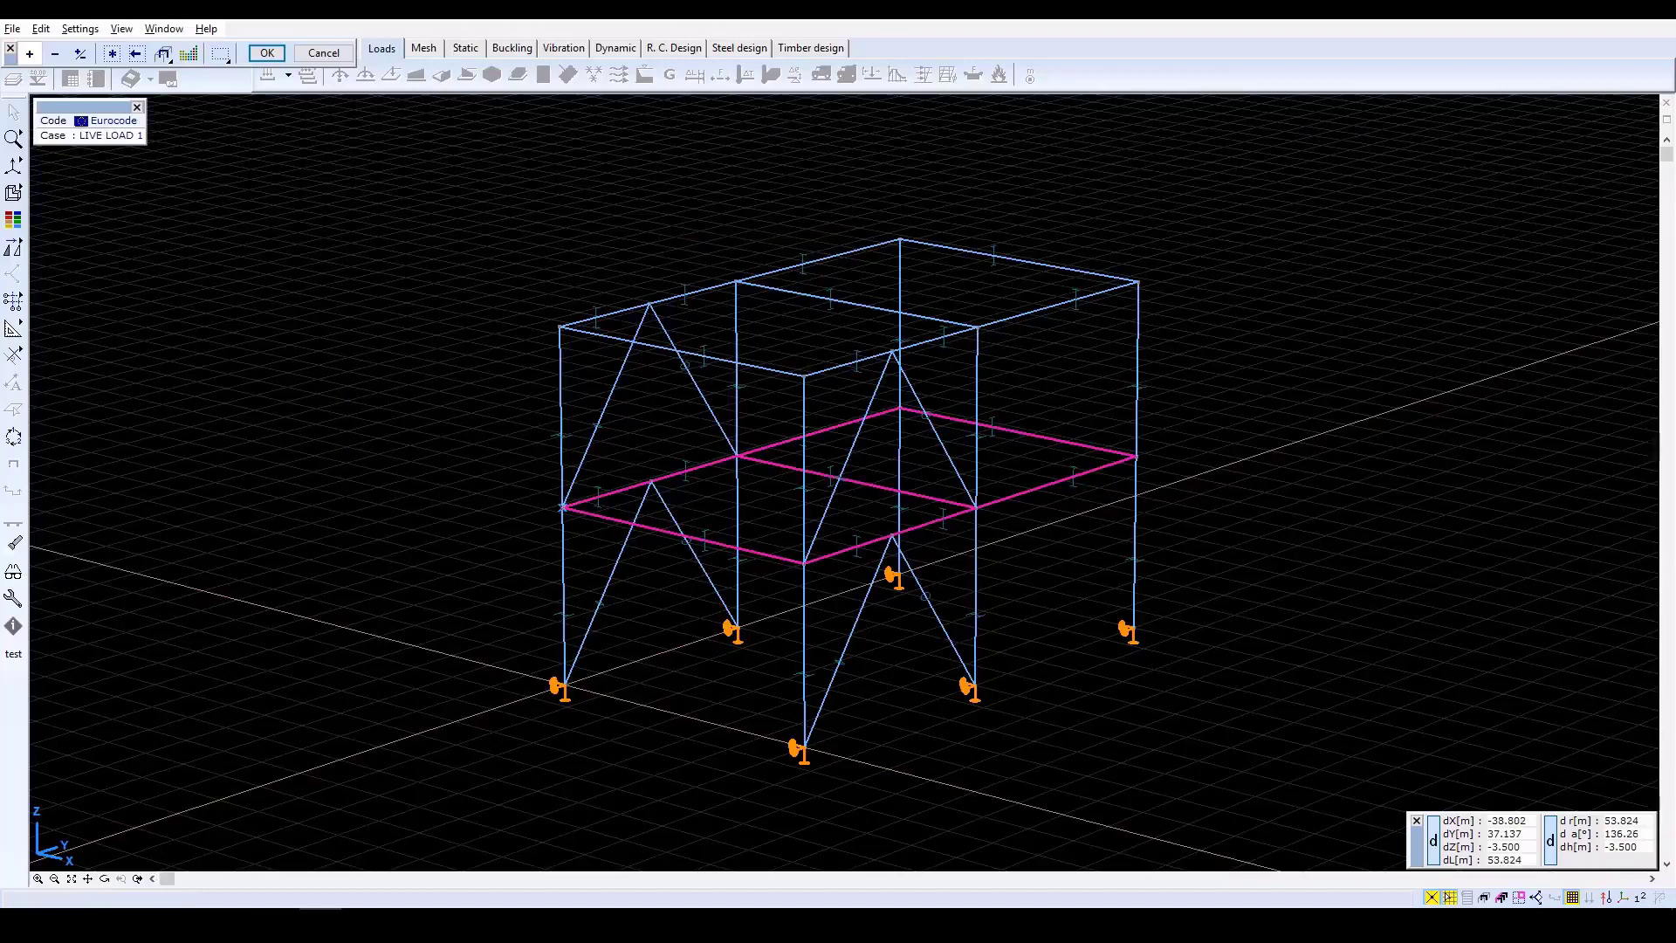
pyautogui.click(266, 52)
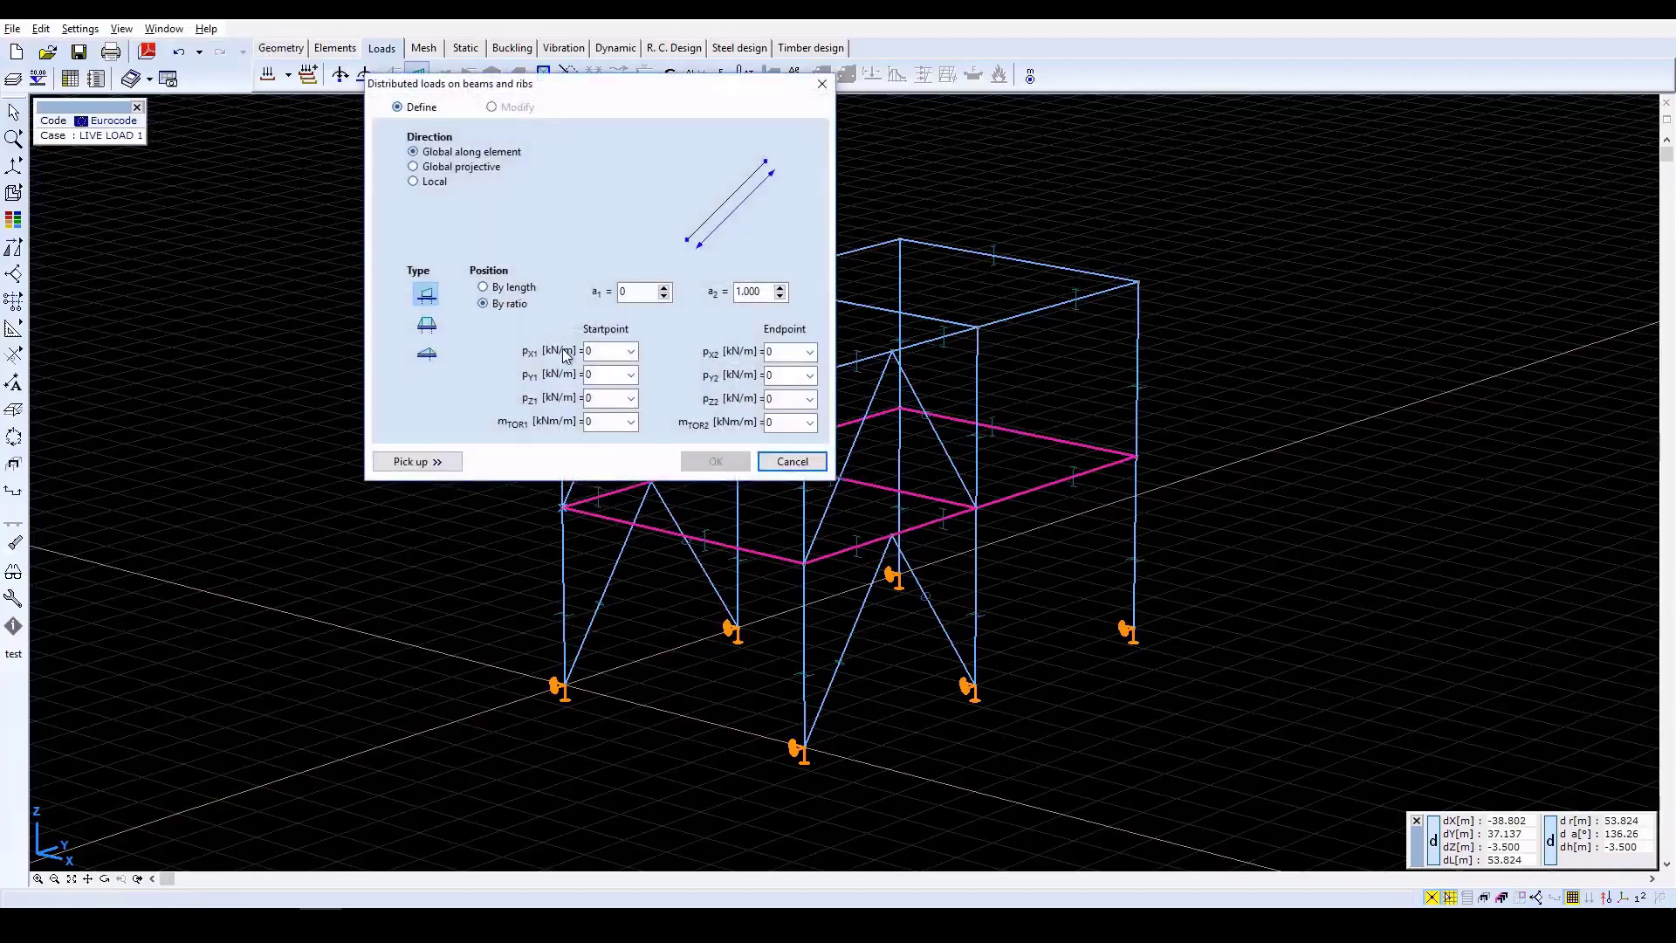
pyautogui.click(601, 397)
pyautogui.write('-50')
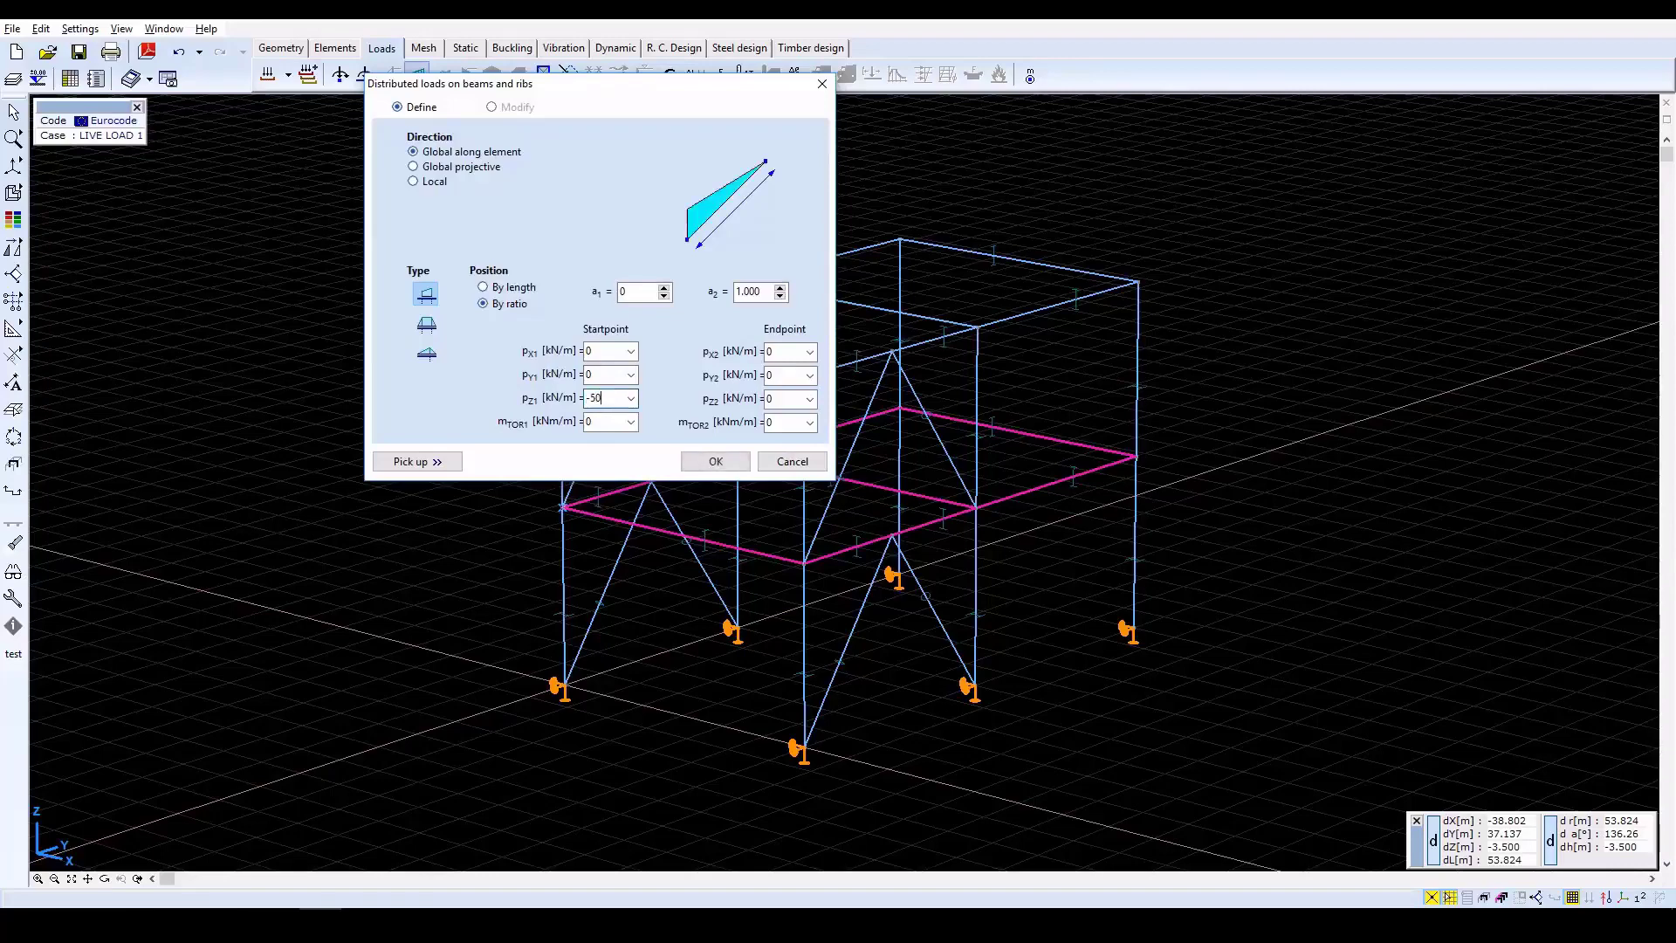
pyautogui.press('Tab')
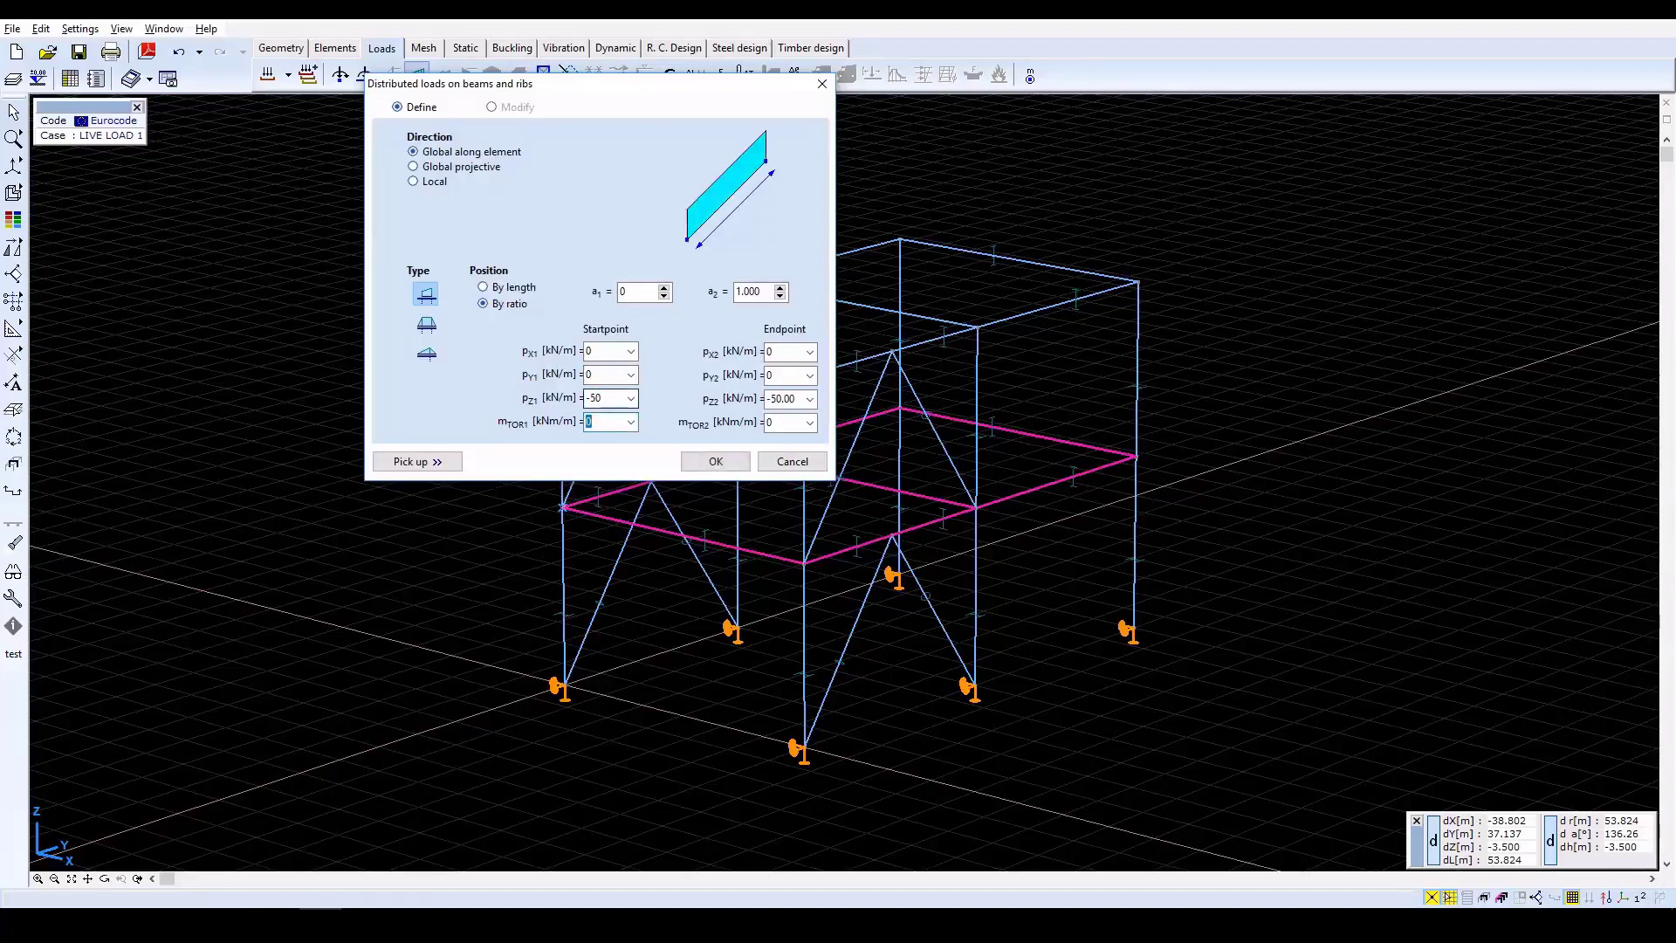
pyautogui.click(699, 460)
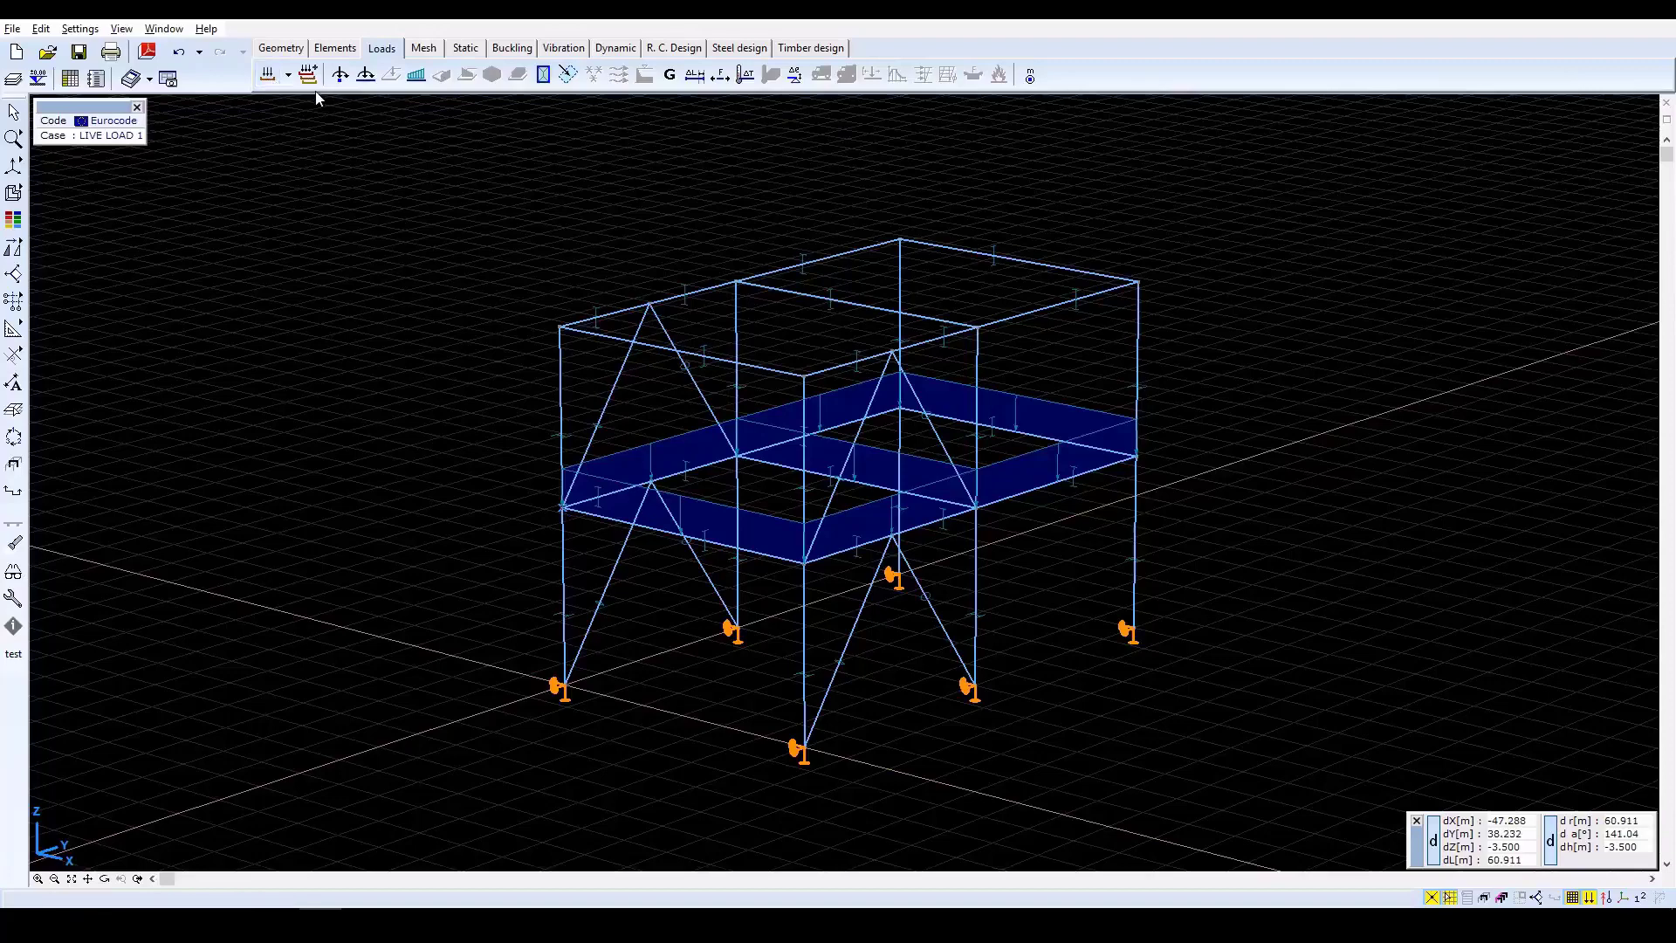
# Apply a uniform distributed load of pZ = -25 kN/m, global along element, to all beams at the roof level.
pyautogui.click(418, 76)
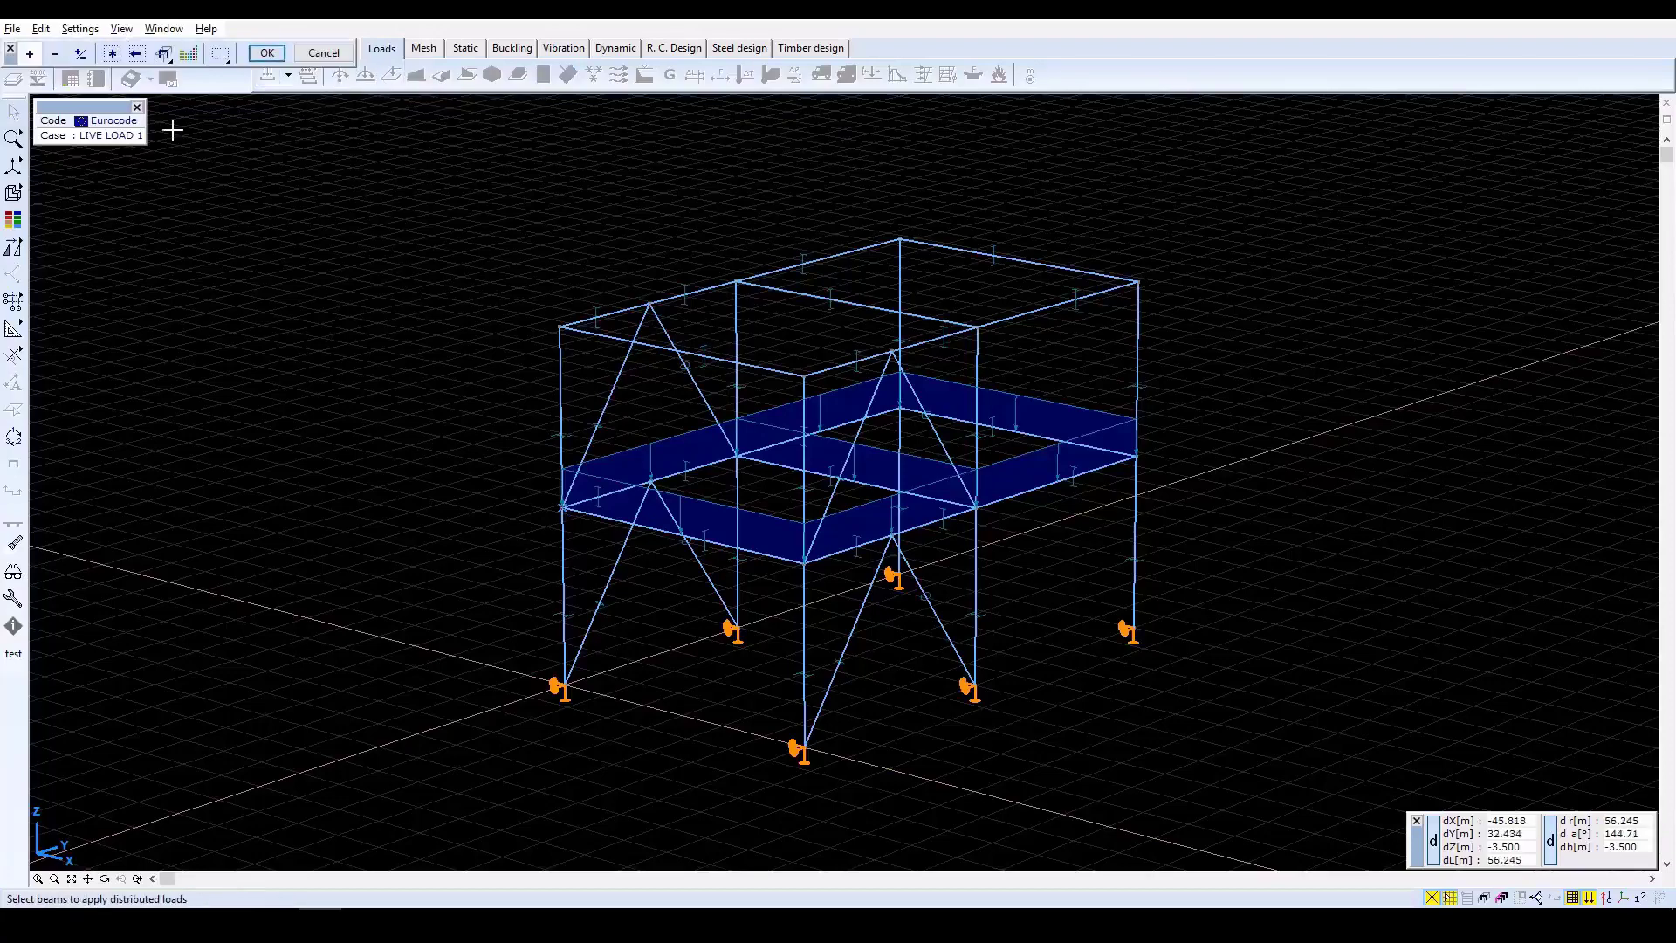
pyautogui.click(141, 879)
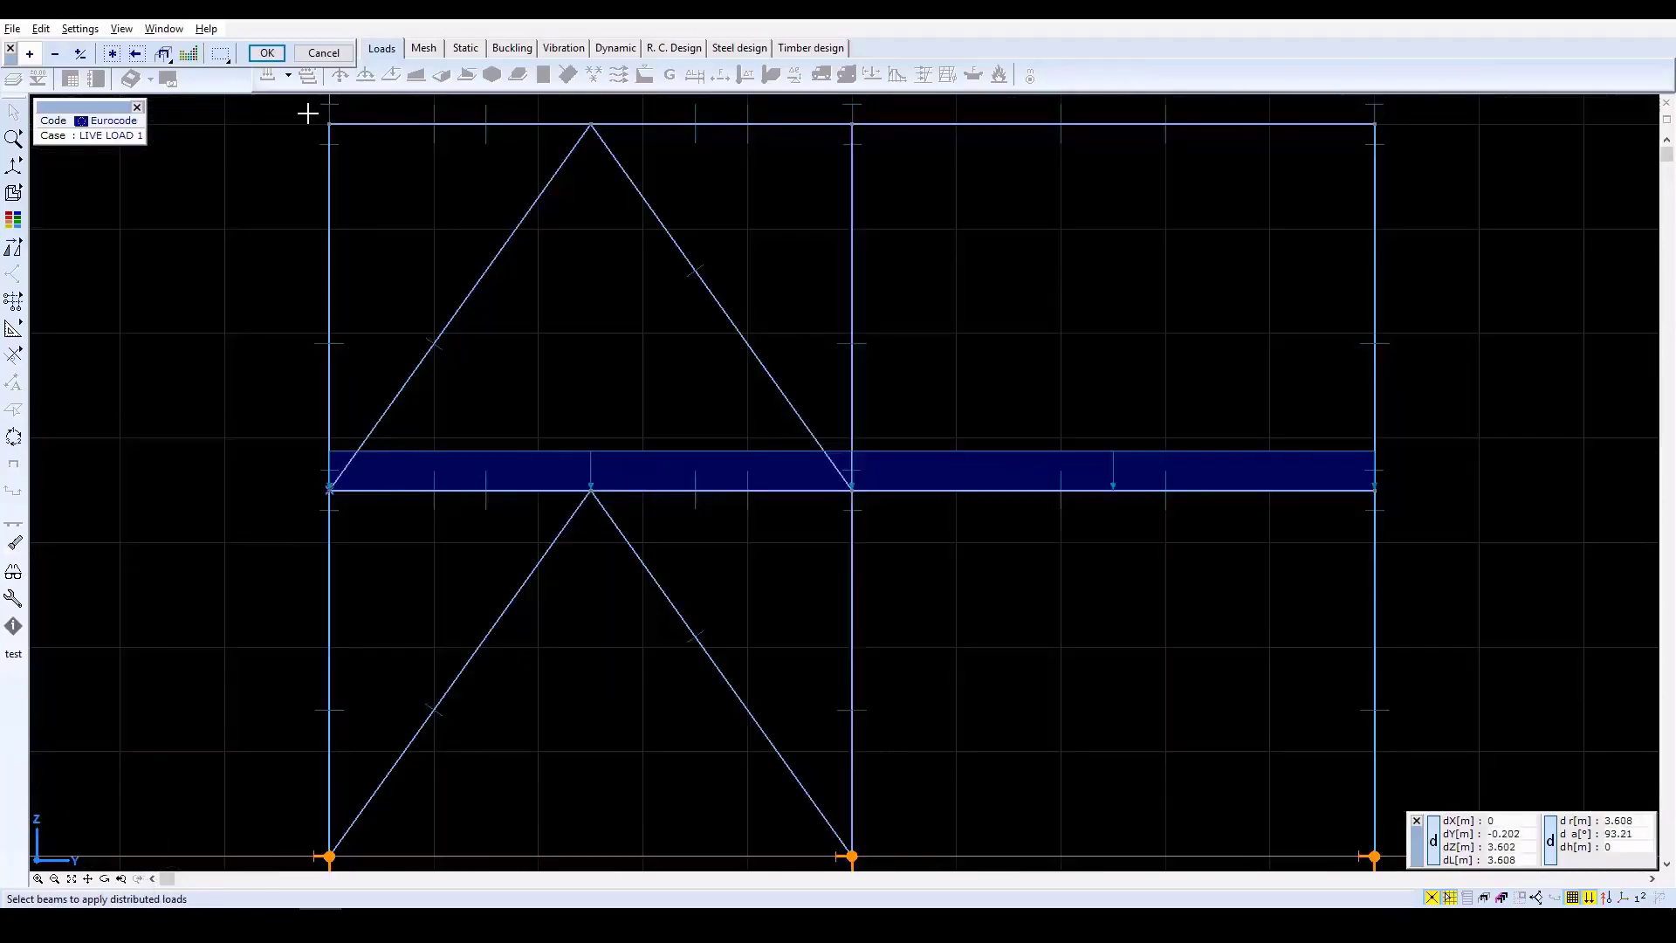
pyautogui.moveTo(307, 114); pyautogui.dragTo(1393, 138)
pyautogui.click(121, 880)
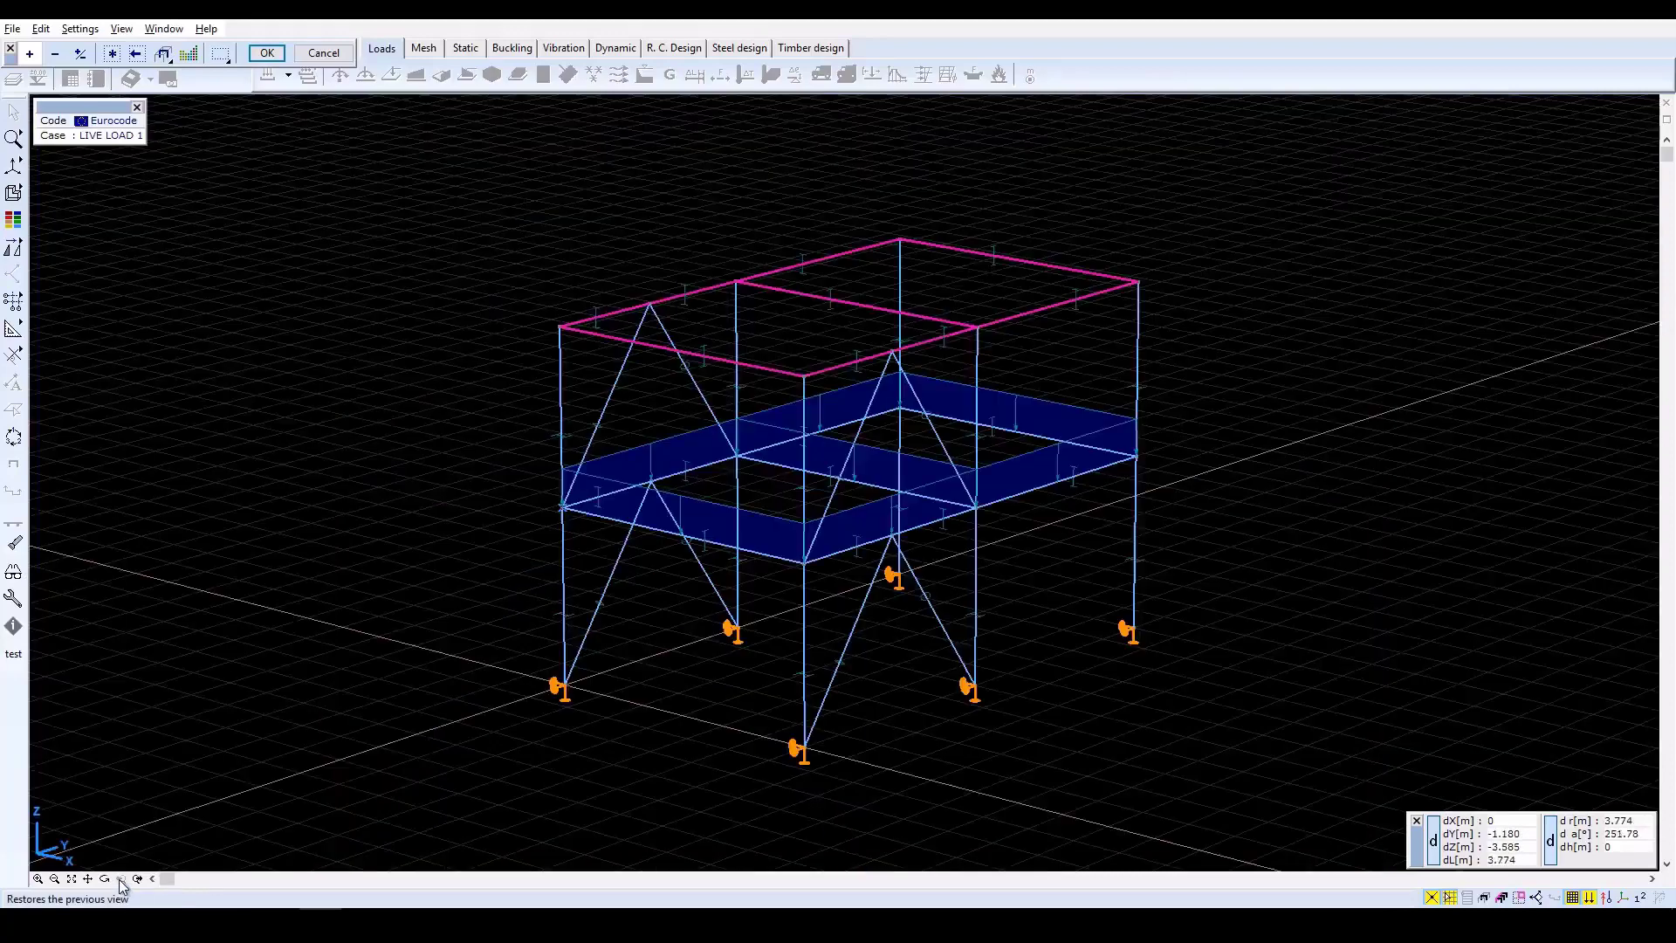
pyautogui.click(266, 52)
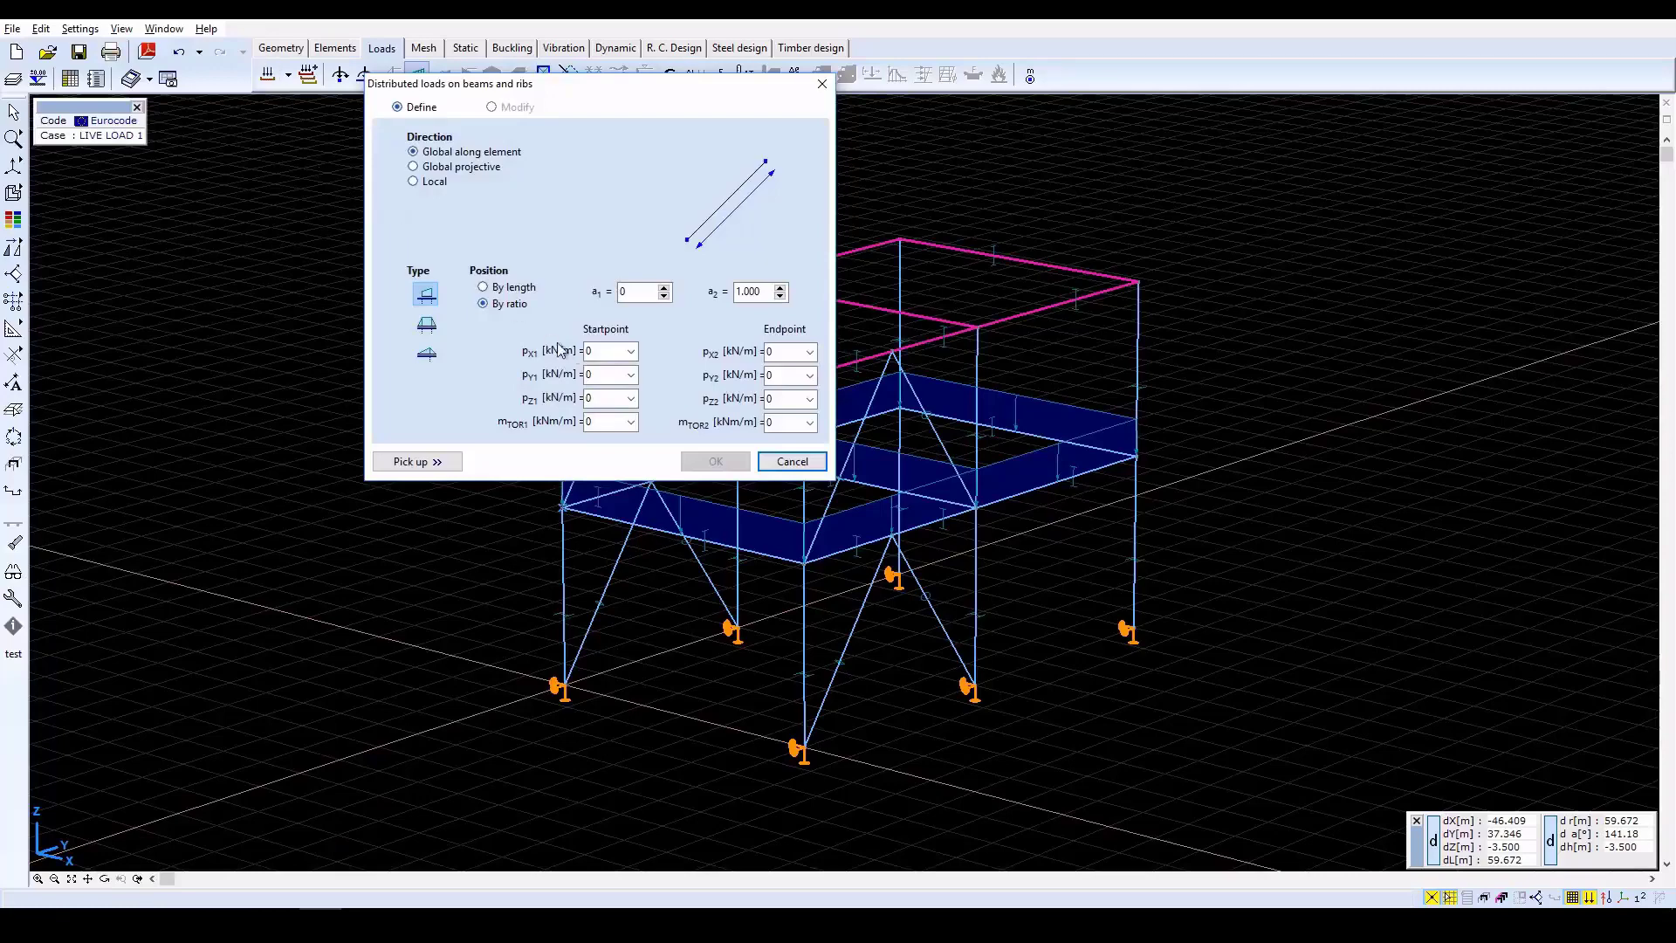
pyautogui.doubleClick(605, 397)
pyautogui.write('-25')
pyautogui.press('Tab')
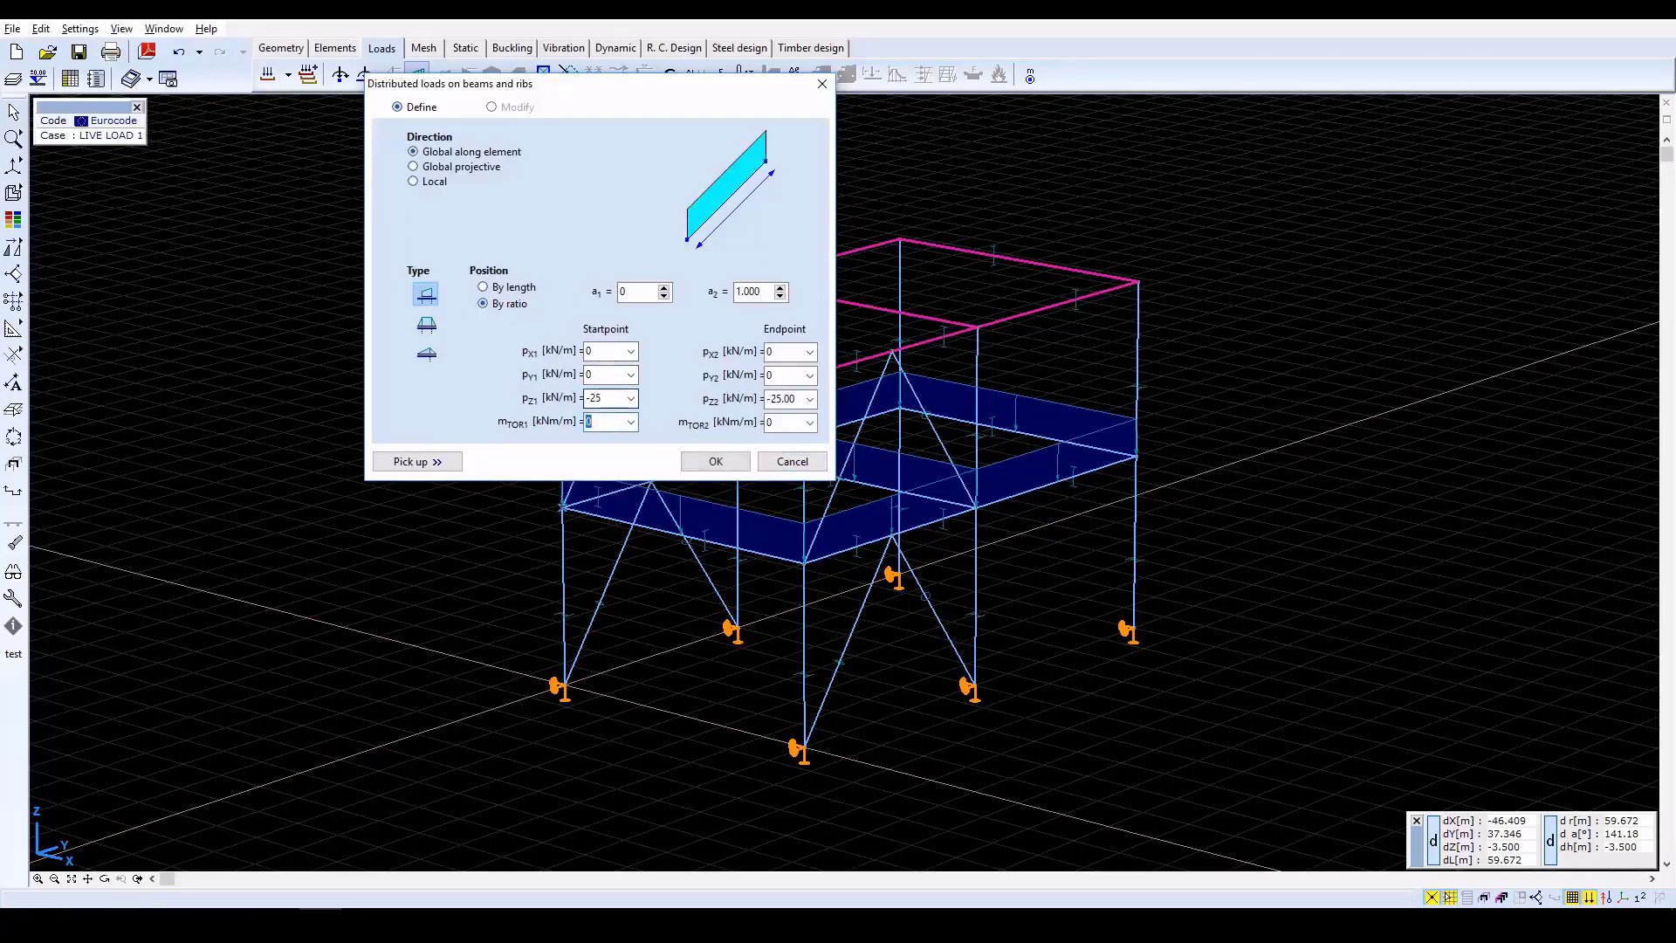
pyautogui.click(717, 463)
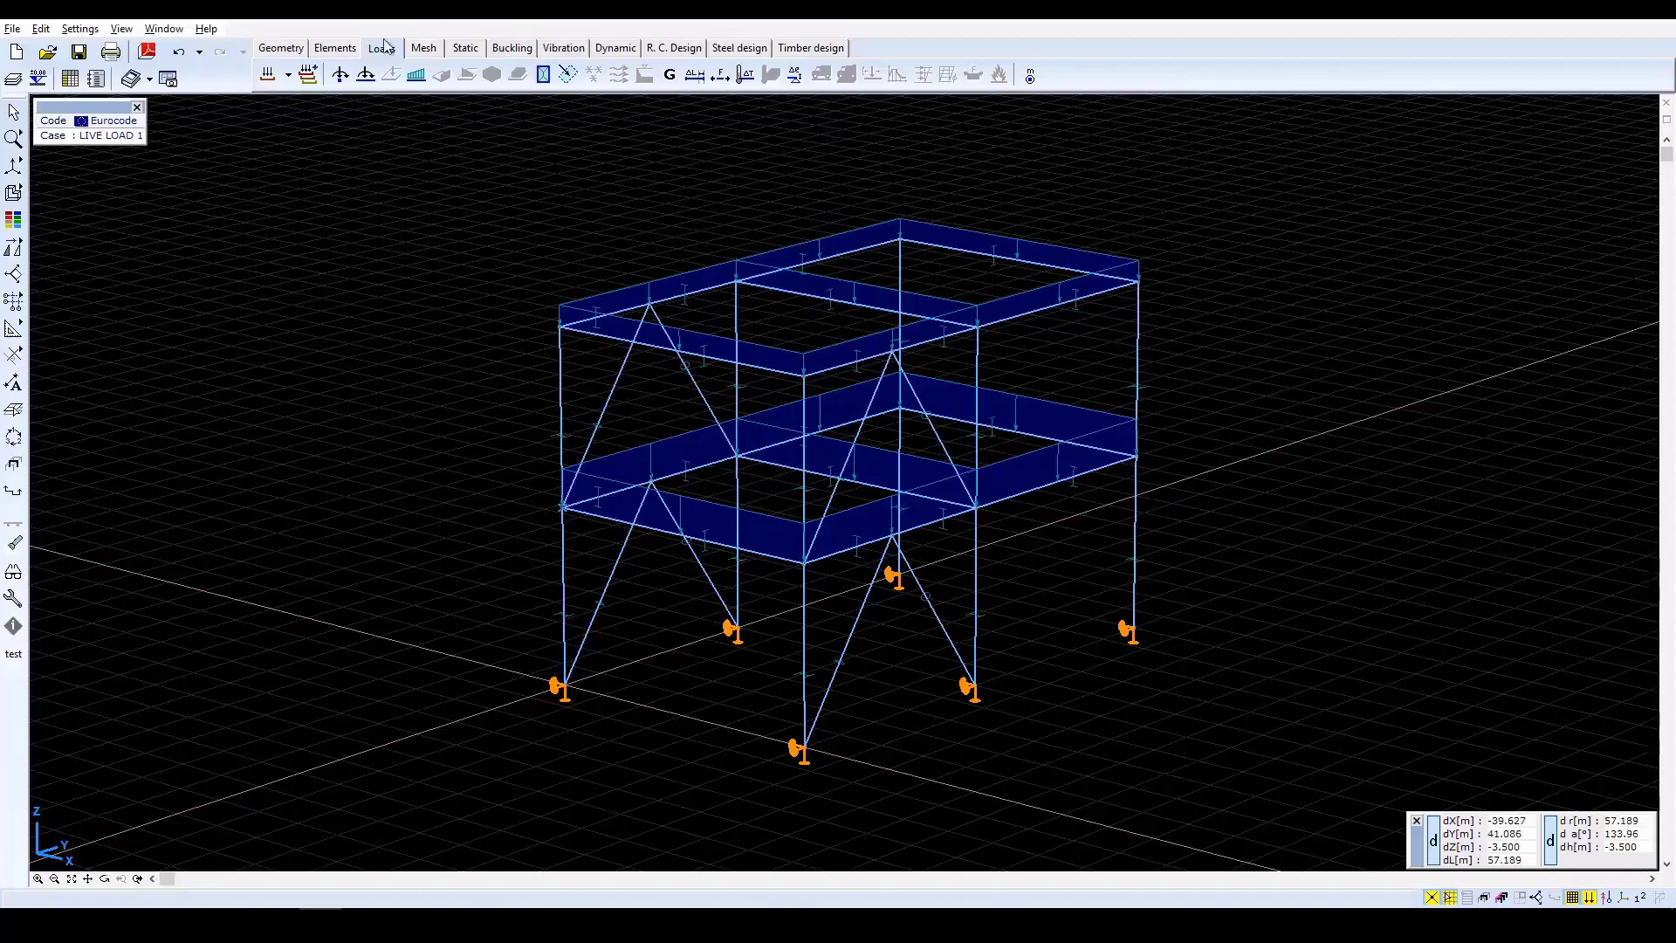
# Add a static load case named WIND and make it the active case.
pyautogui.click(268, 76)
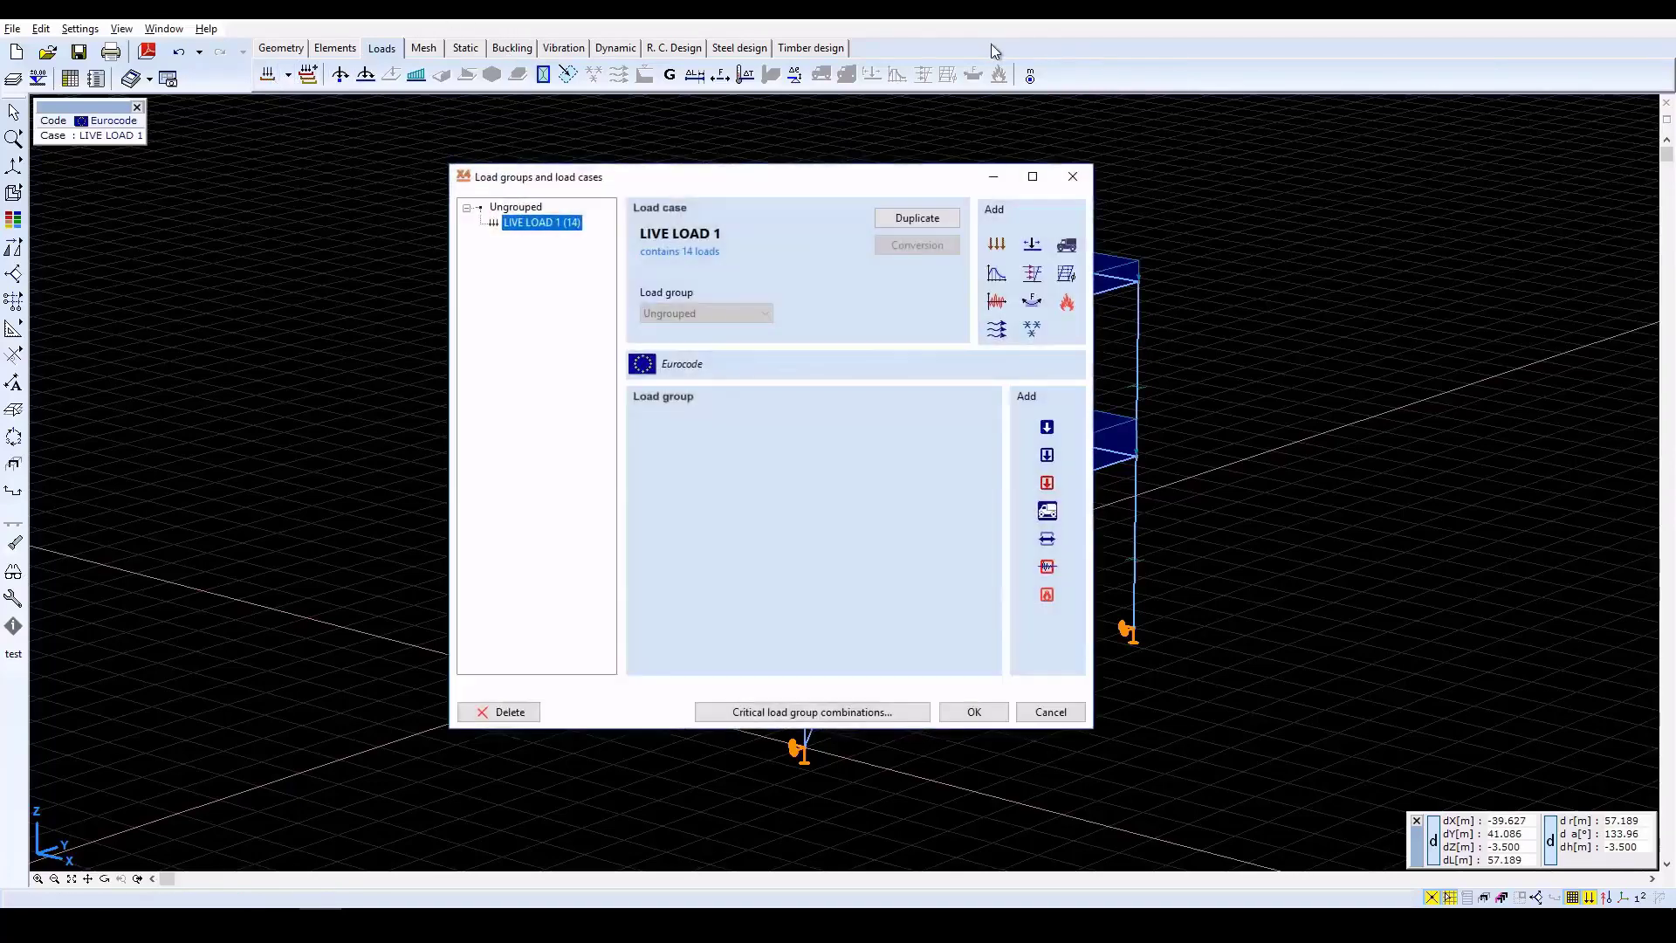
pyautogui.click(996, 244)
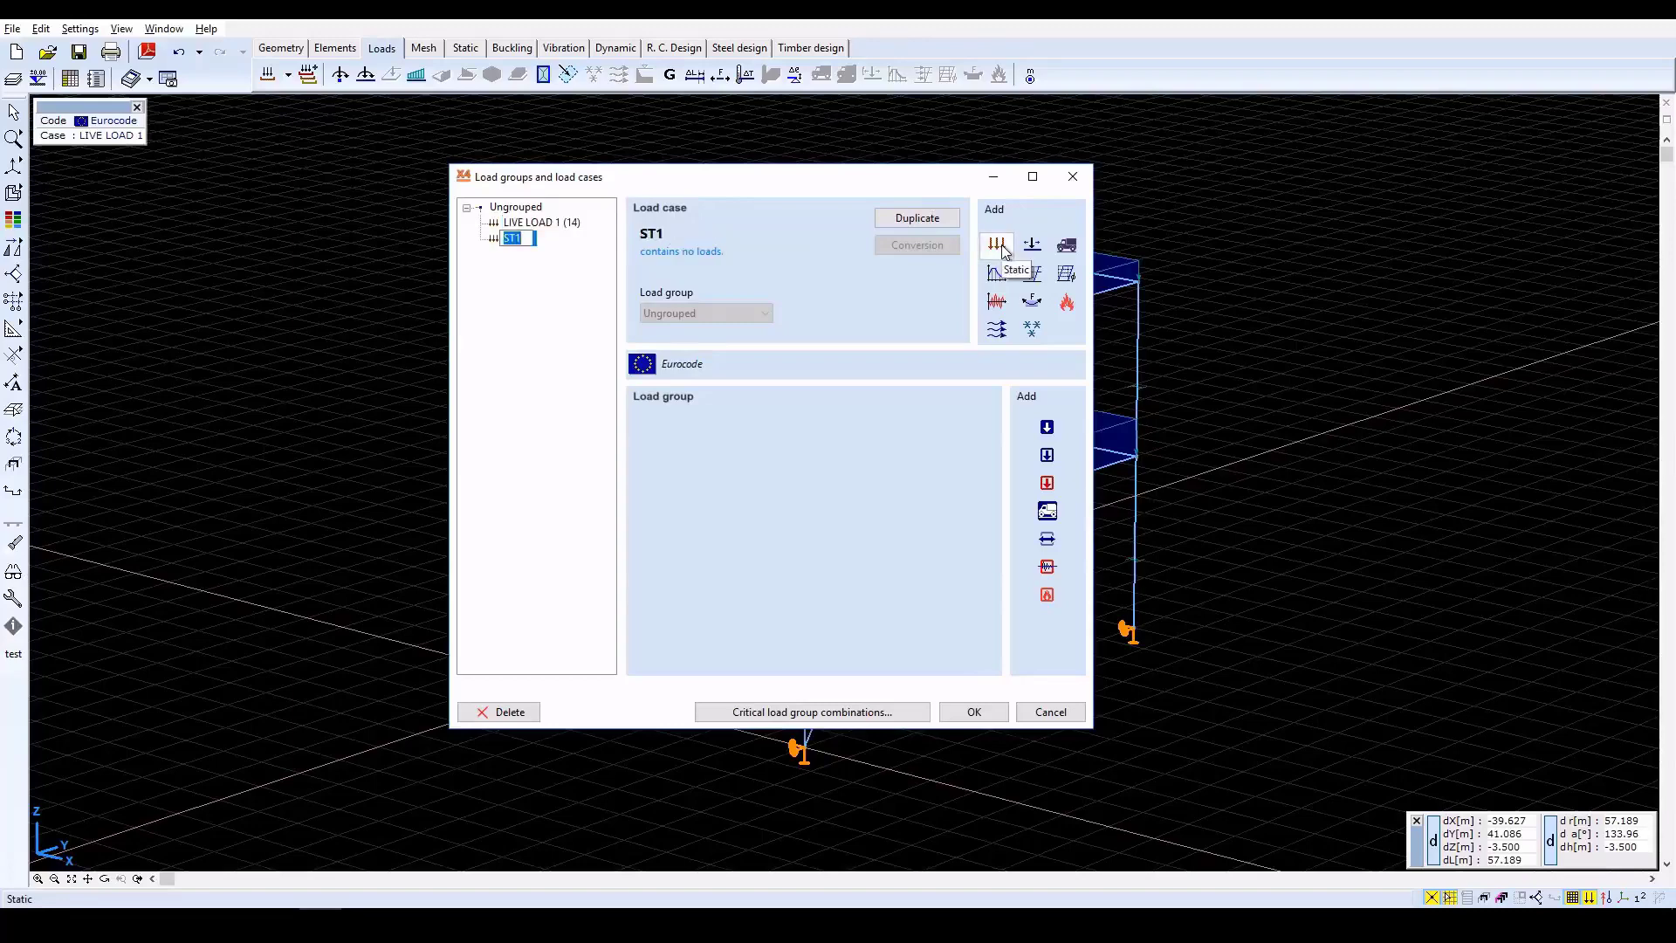
pyautogui.write('WiN')
pyautogui.click(972, 712)
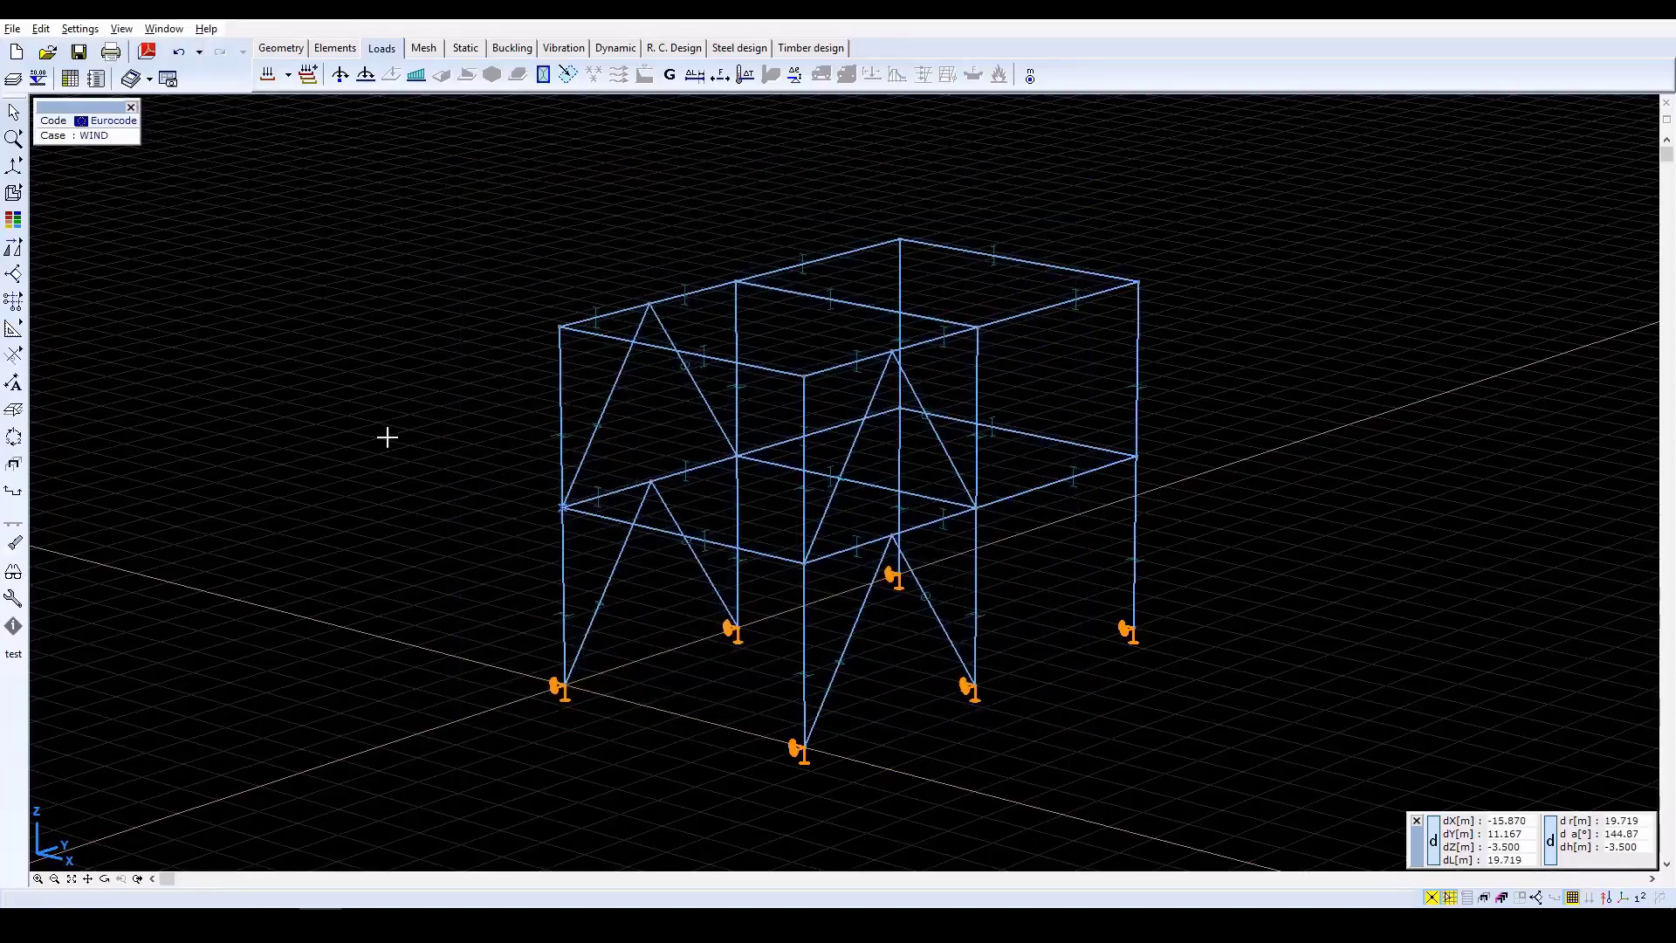
# Apply a uniform distributed load of pX = 6 kN/m, global along element, to both storeys of the two outer columns on the X = 0 side.
pyautogui.click(416, 77)
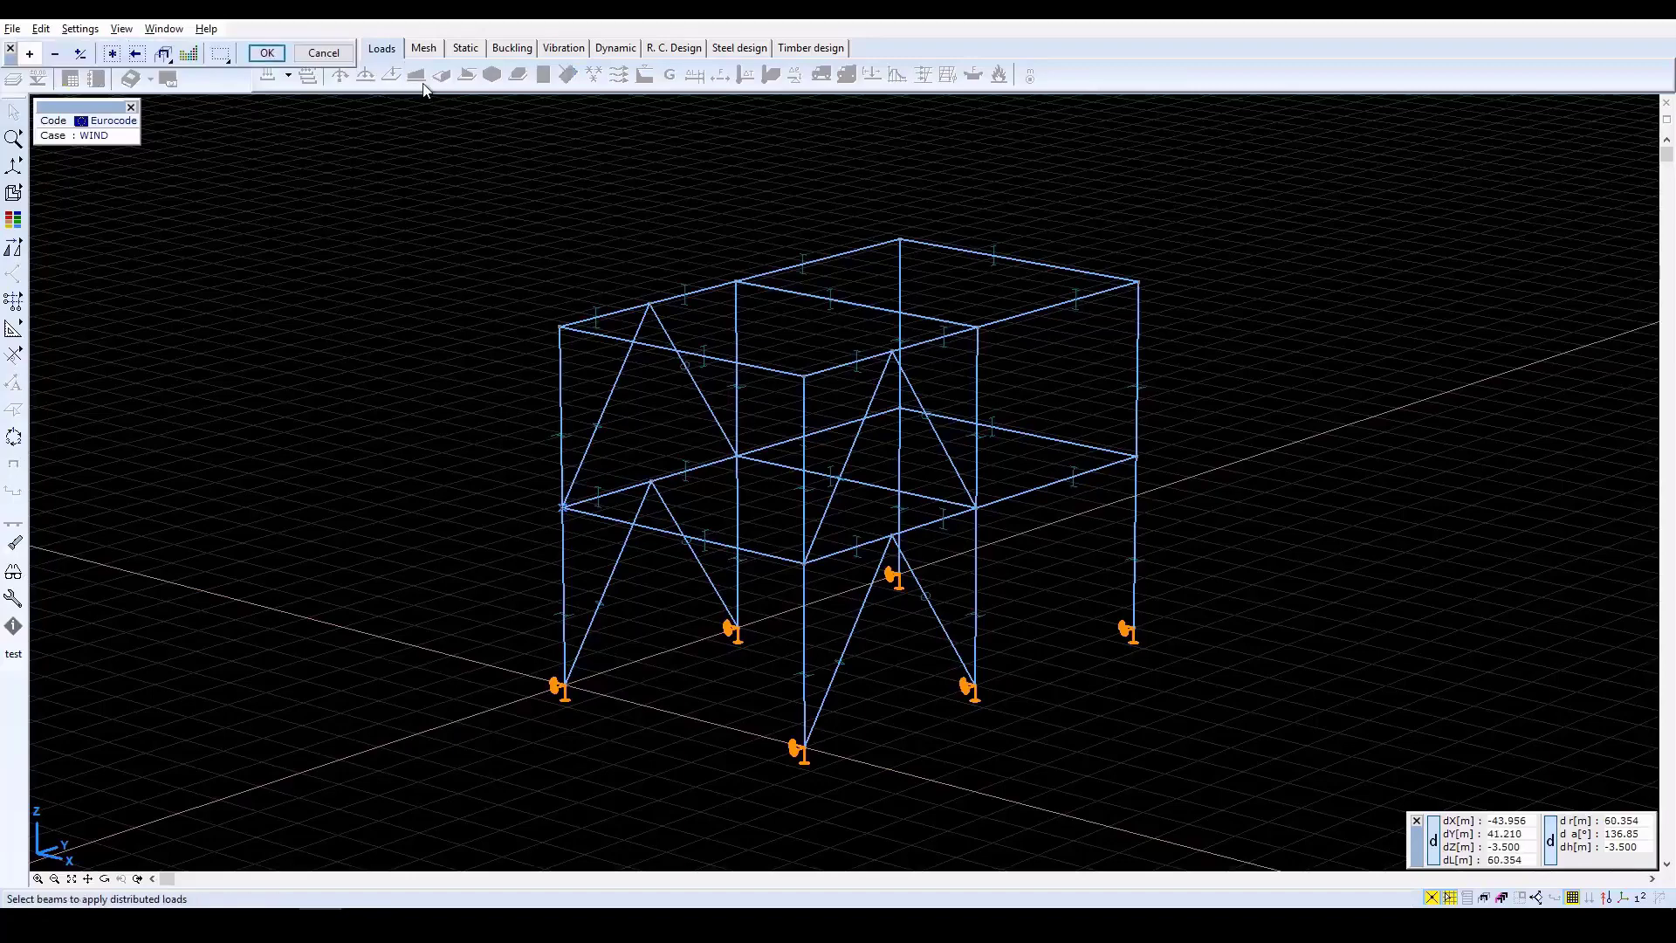
pyautogui.click(564, 392)
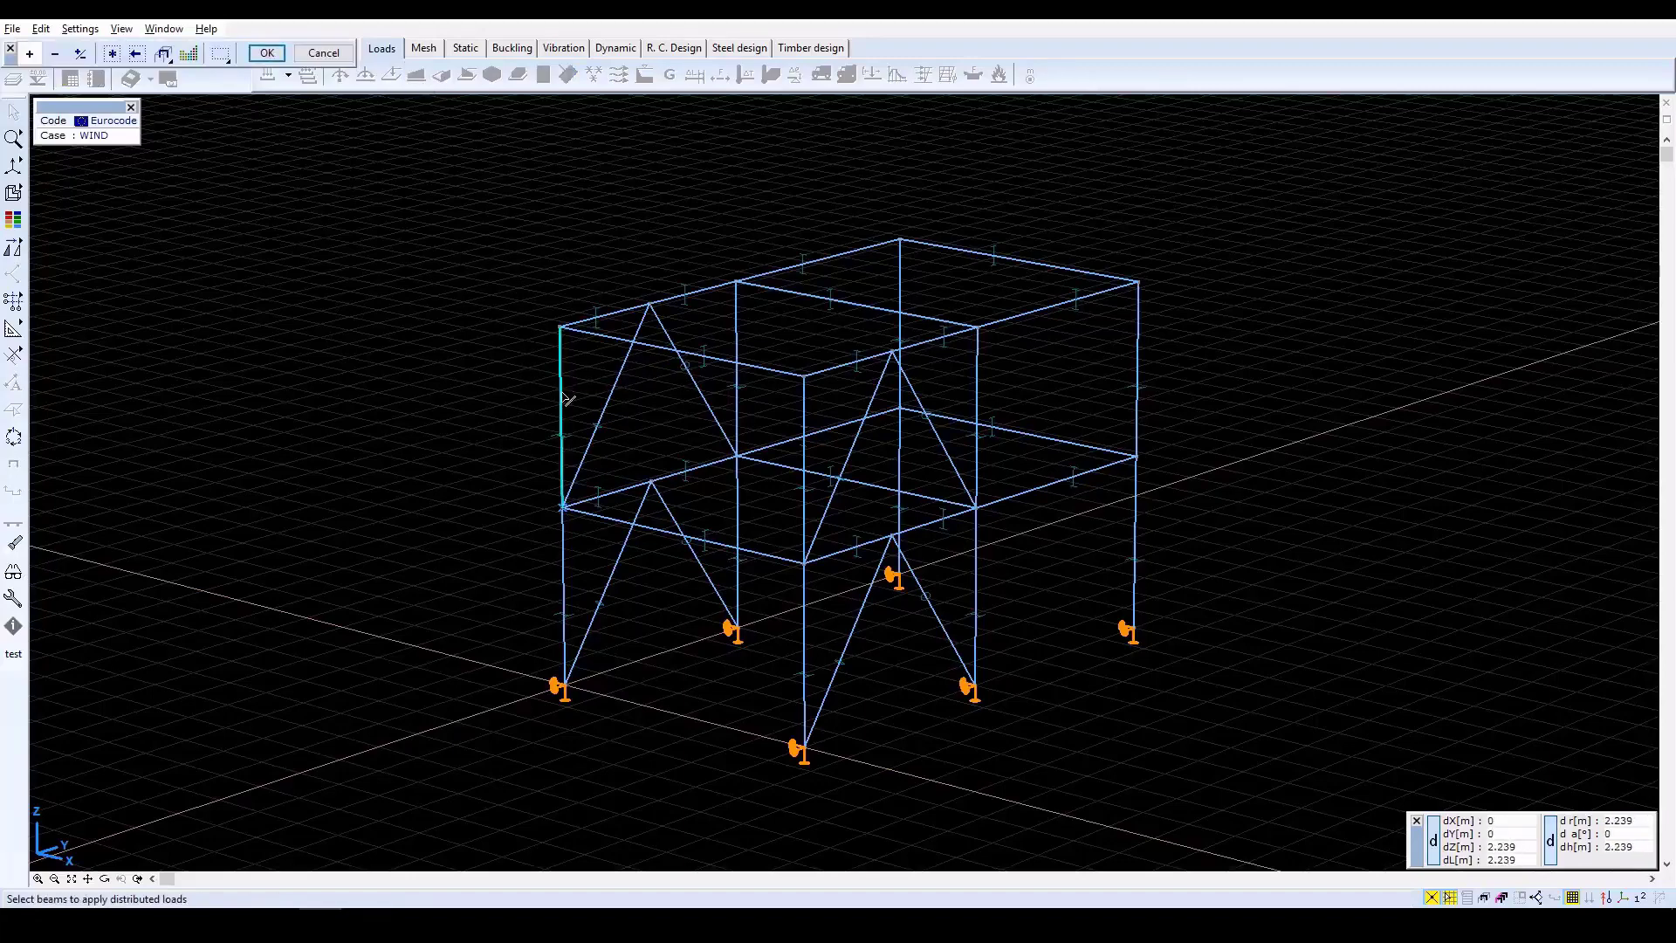
pyautogui.click(562, 392)
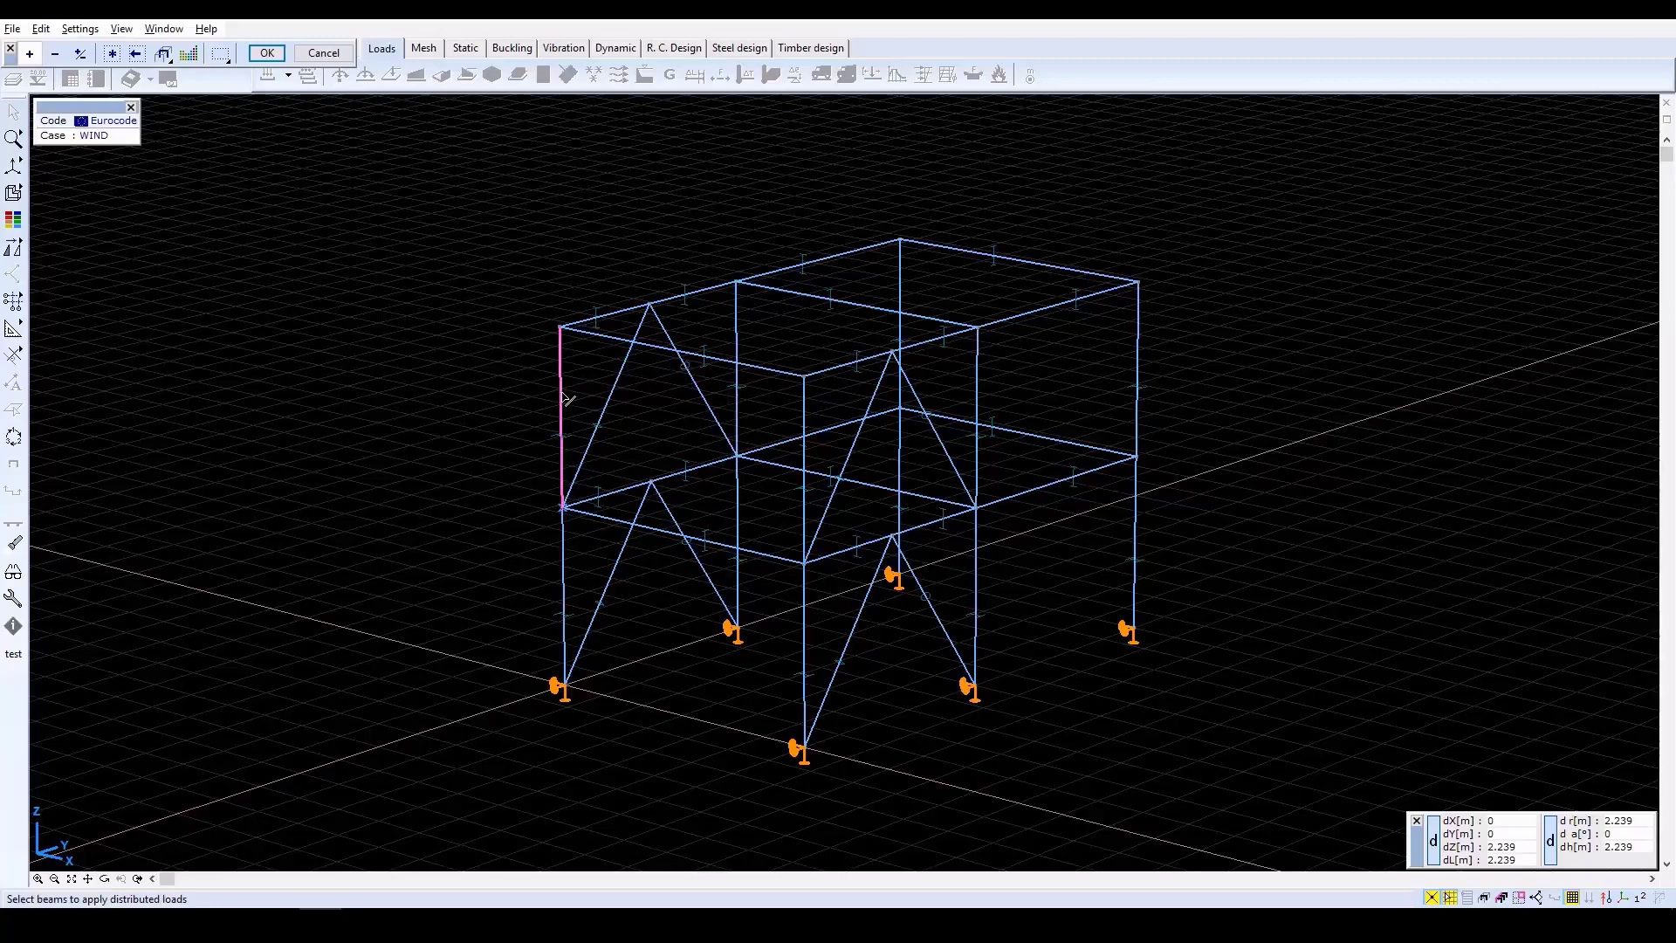
pyautogui.click(566, 587)
pyautogui.click(901, 273)
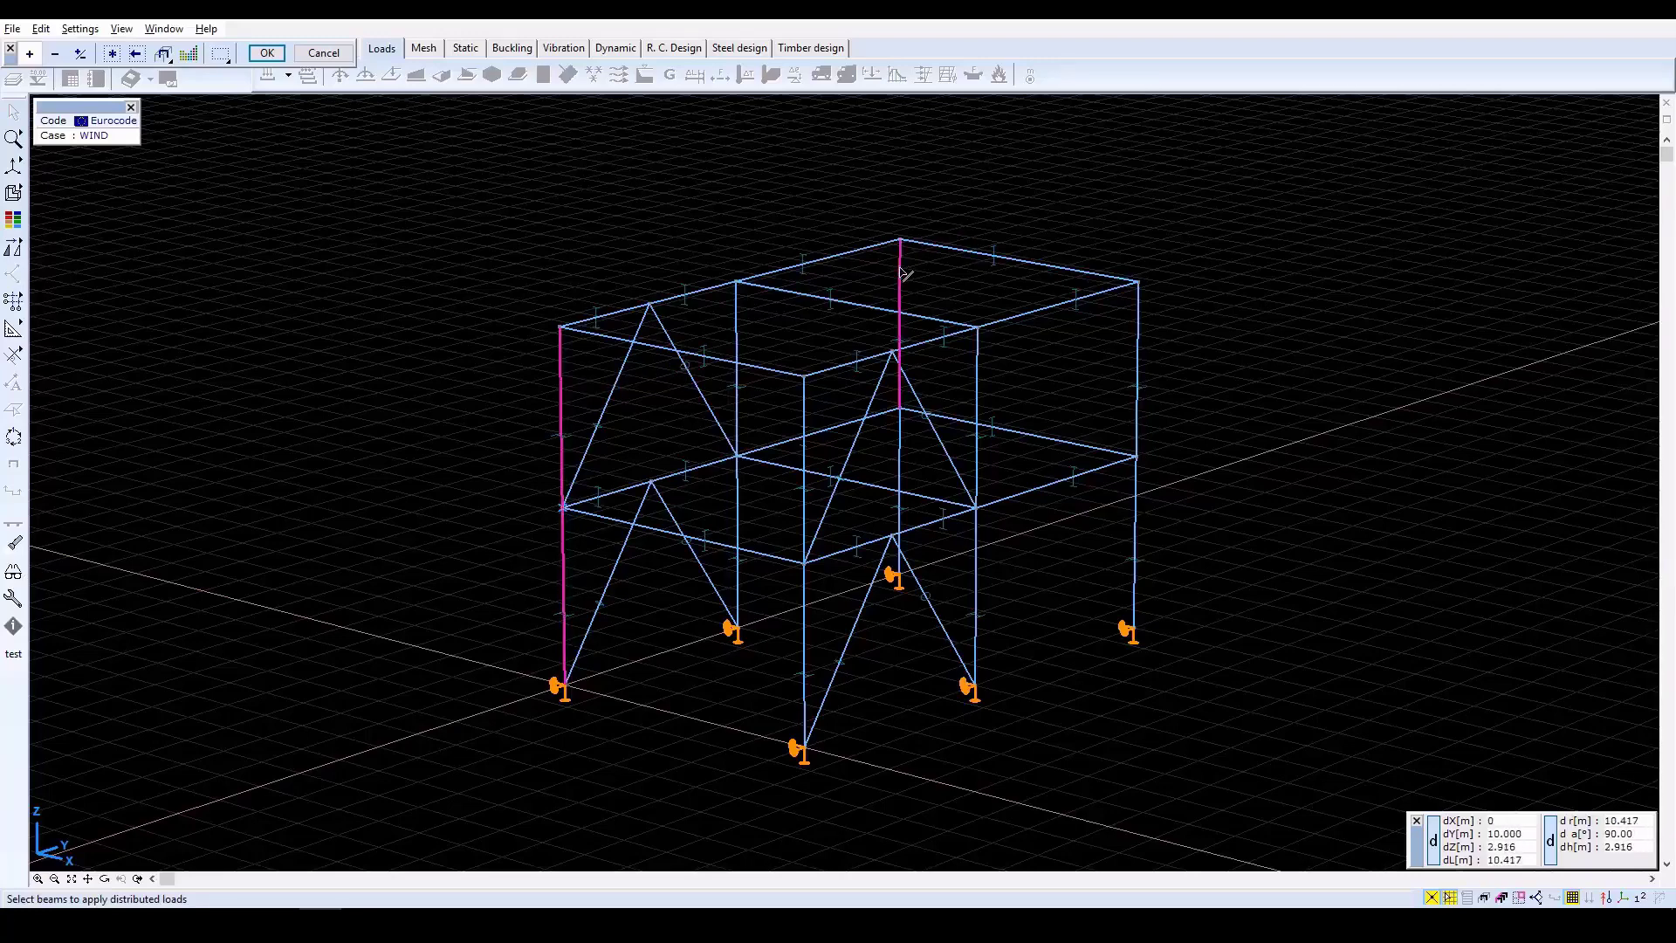
pyautogui.click(901, 441)
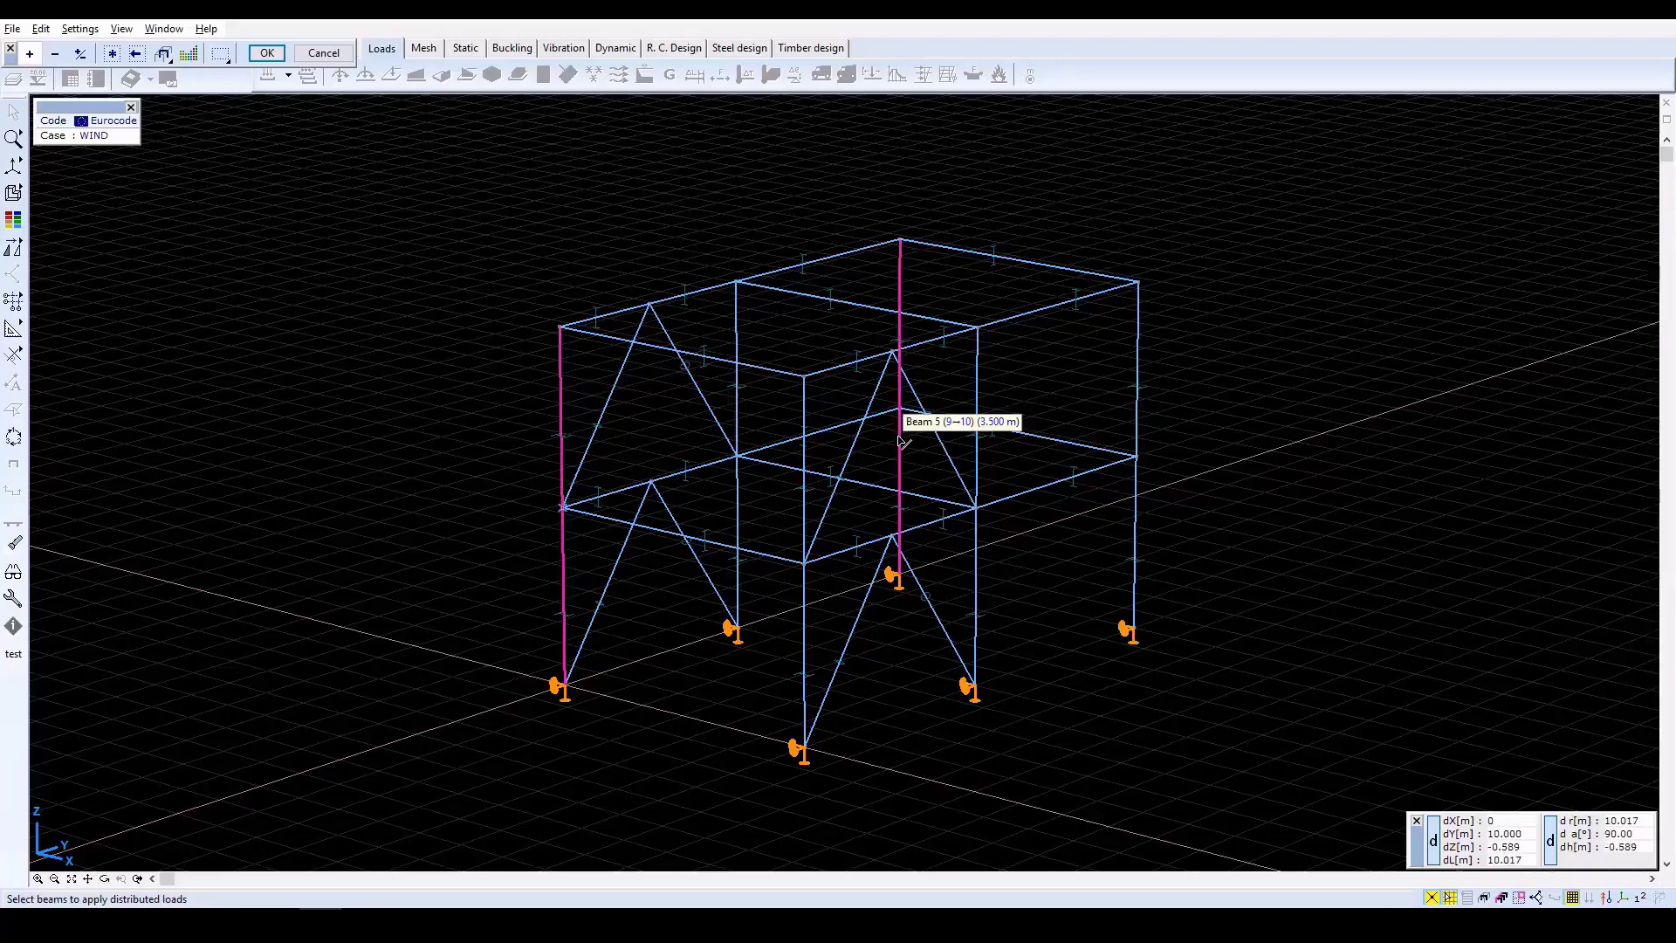
pyautogui.click(266, 54)
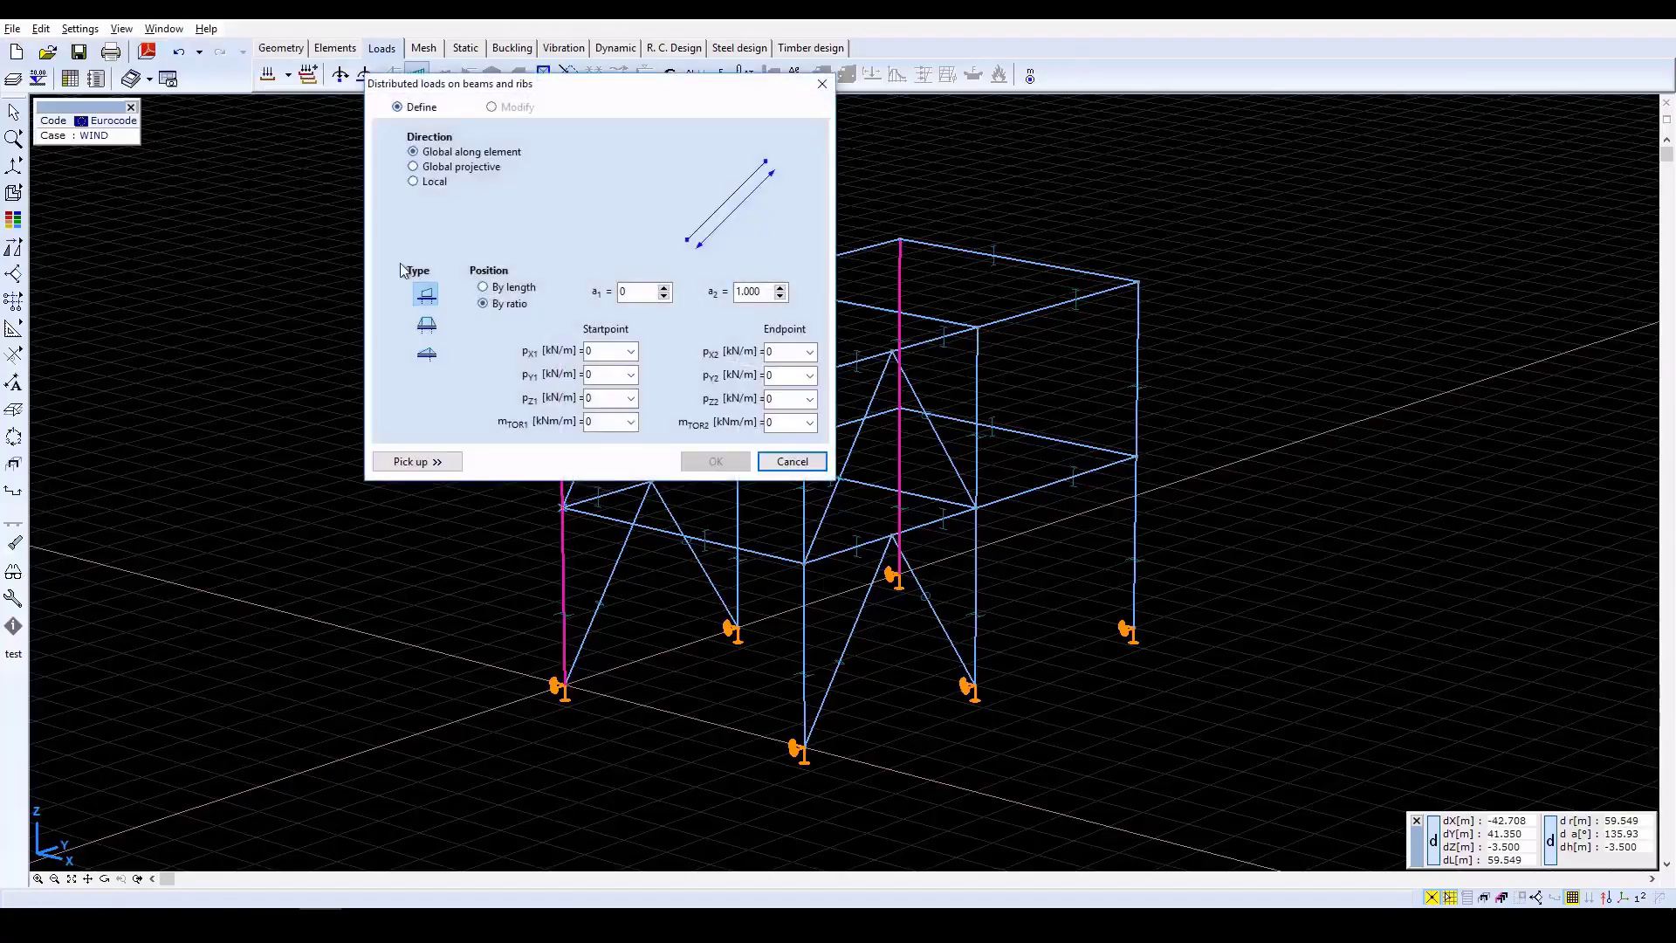
pyautogui.click(608, 355)
pyautogui.write('6')
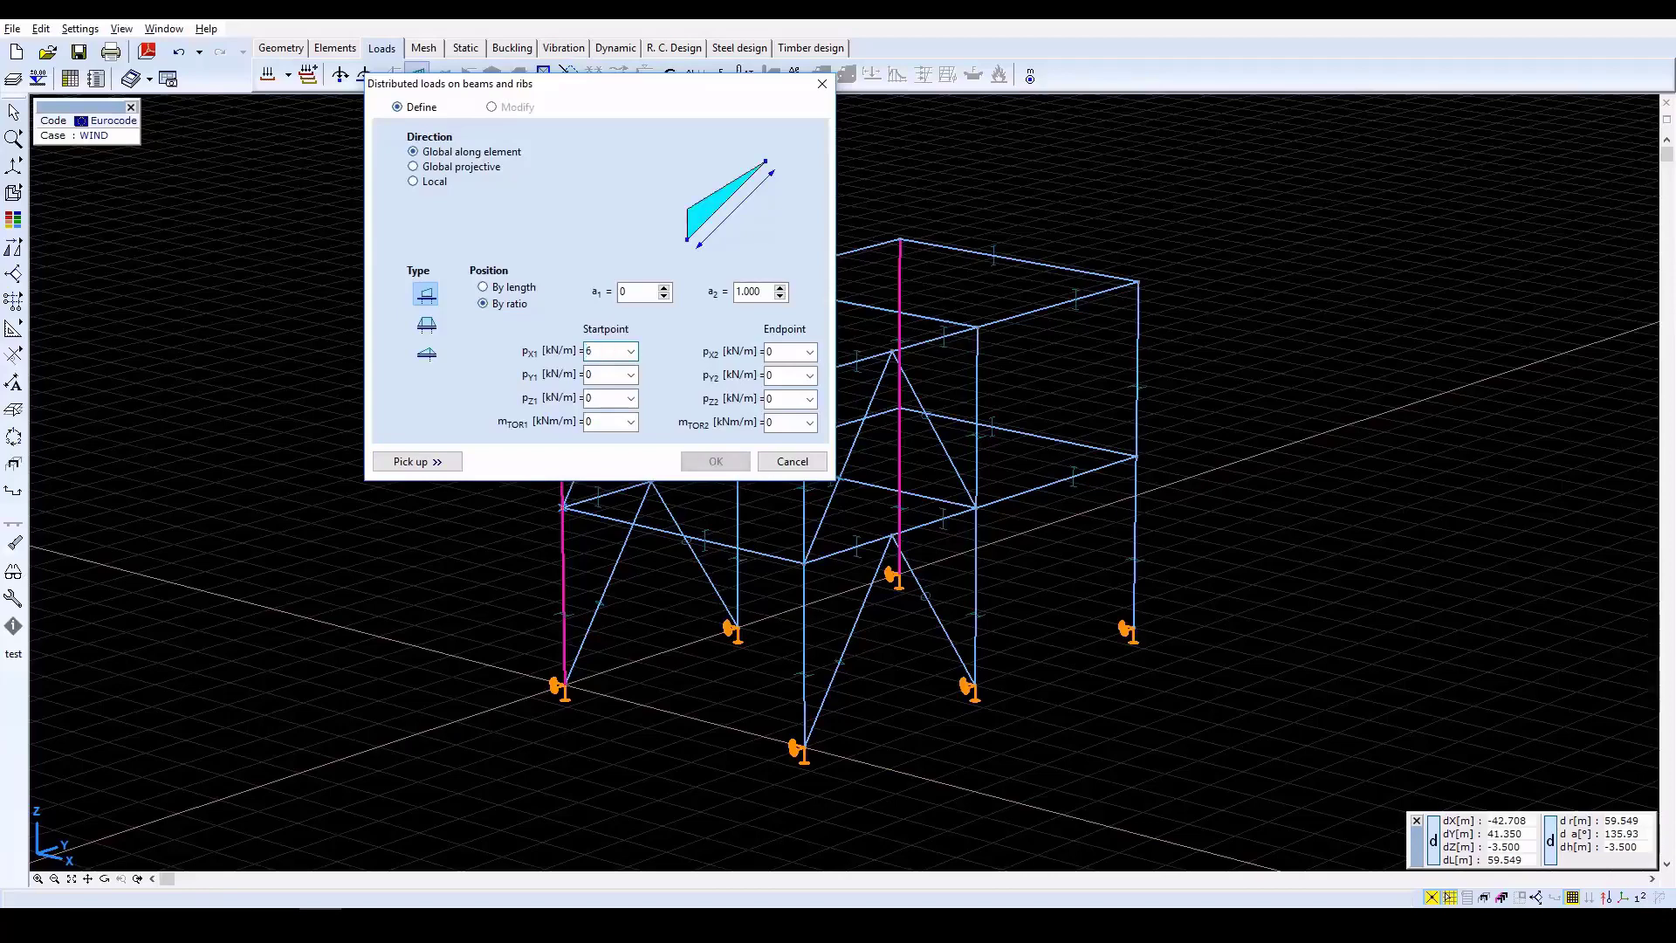
pyautogui.press('Tab')
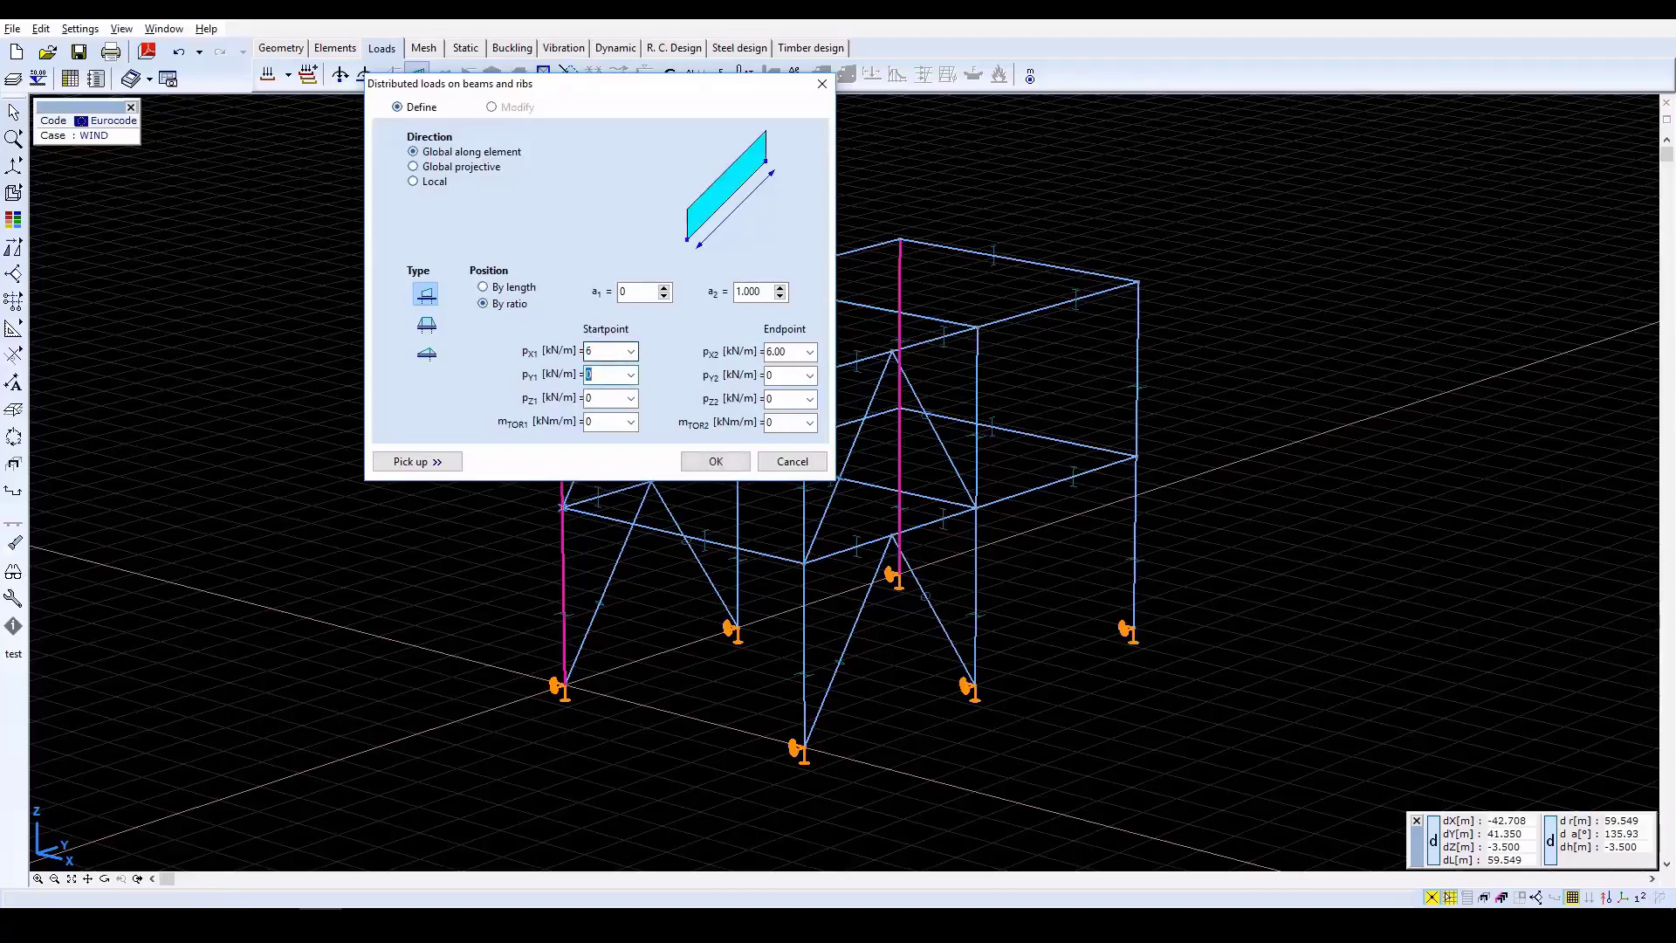
pyautogui.click(703, 462)
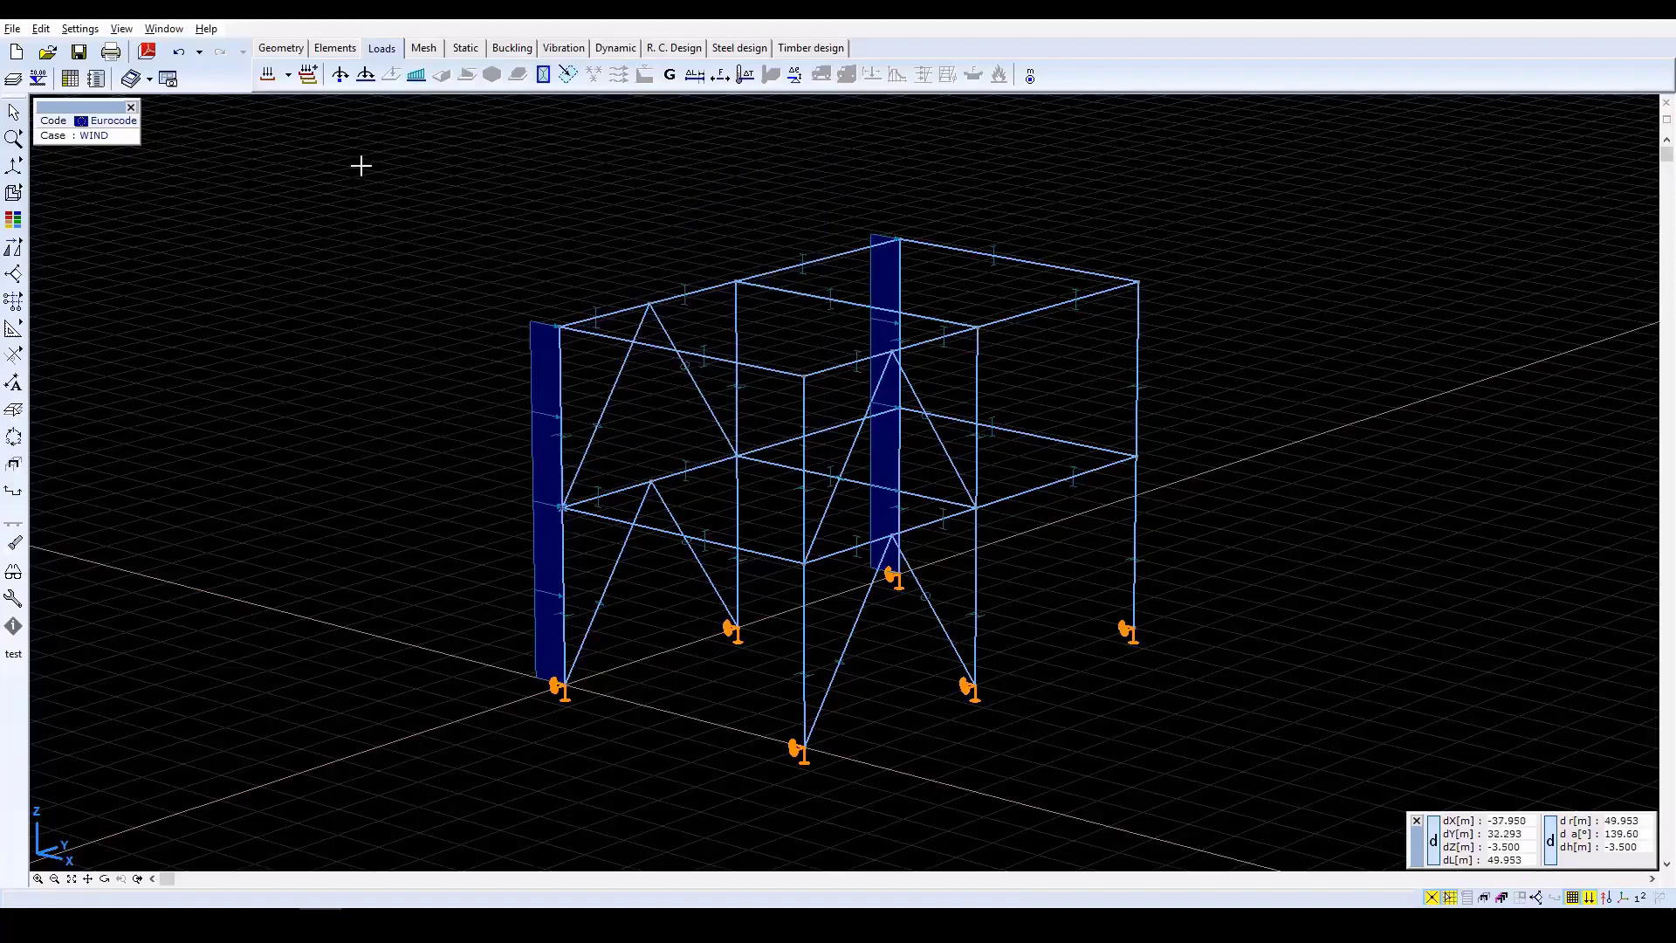
# Apply a uniform distributed load of pX = 12 kN/m, global along element, to both storeys of the middle column on the X = 0 side.
pyautogui.click(416, 77)
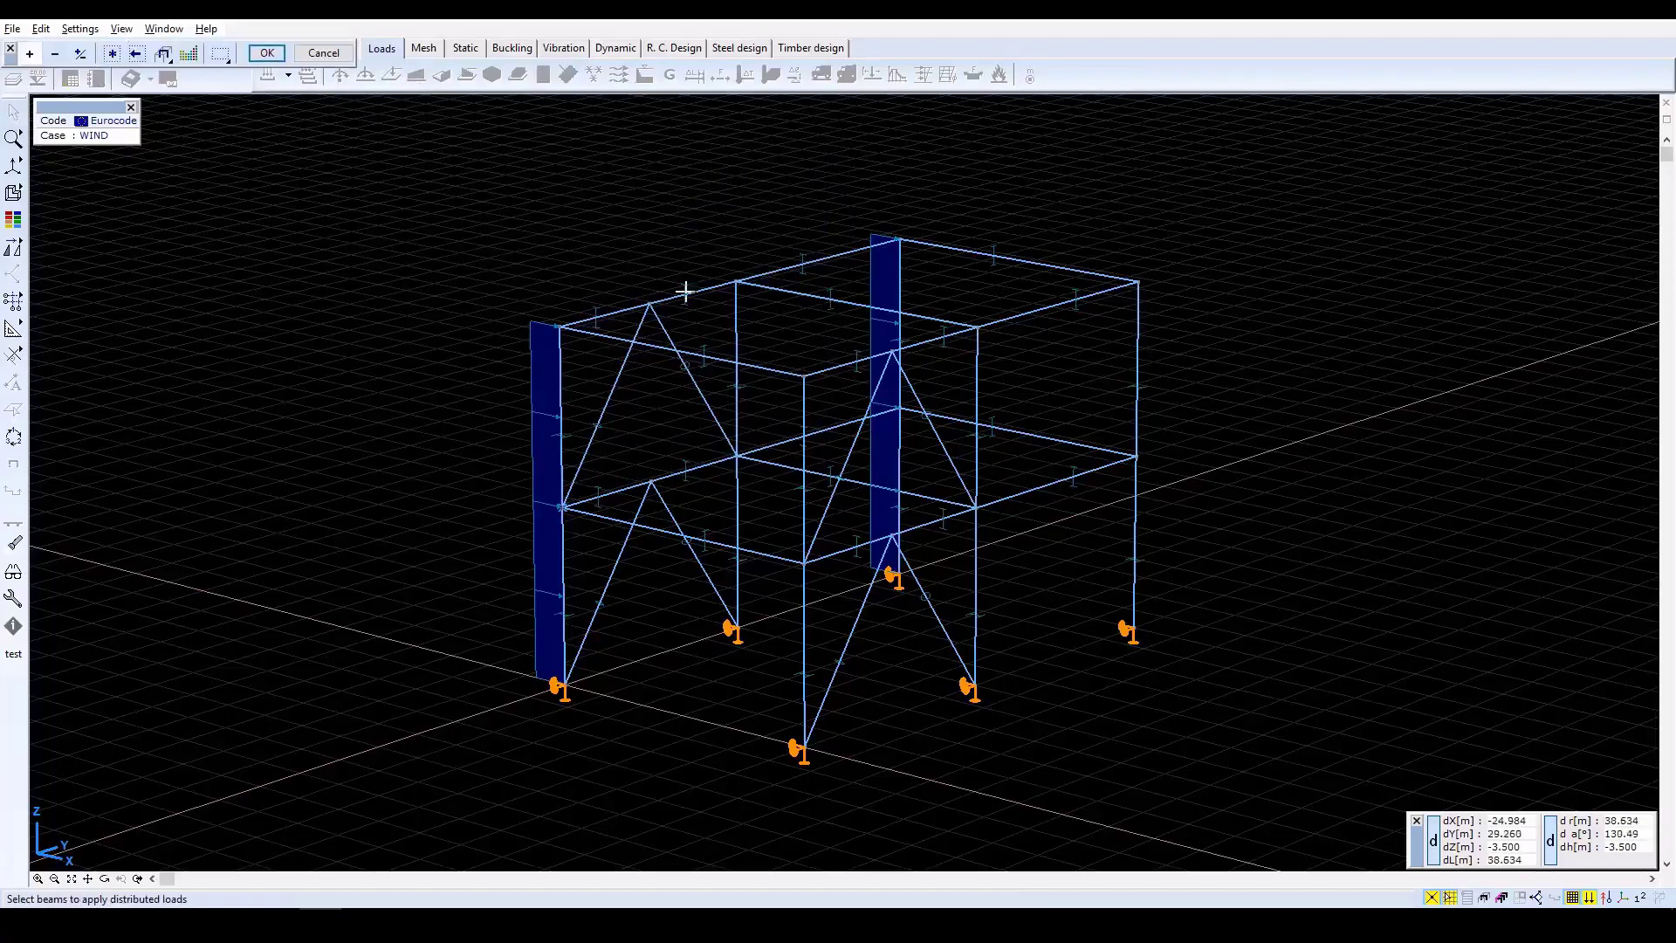
pyautogui.click(738, 325)
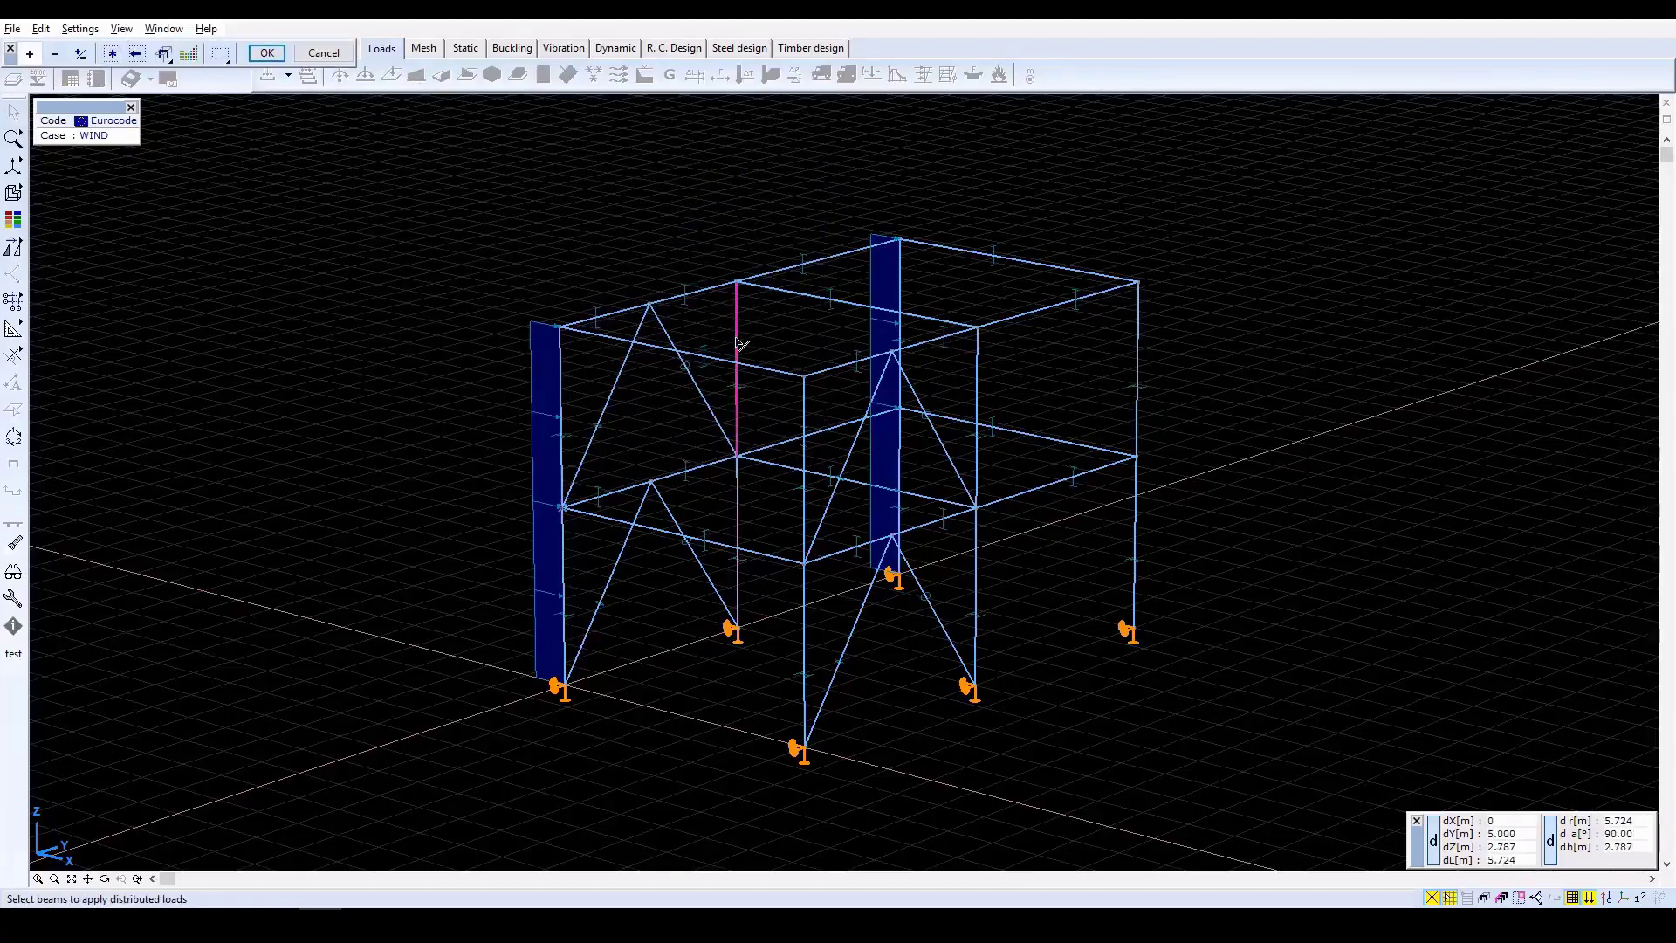
pyautogui.click(739, 489)
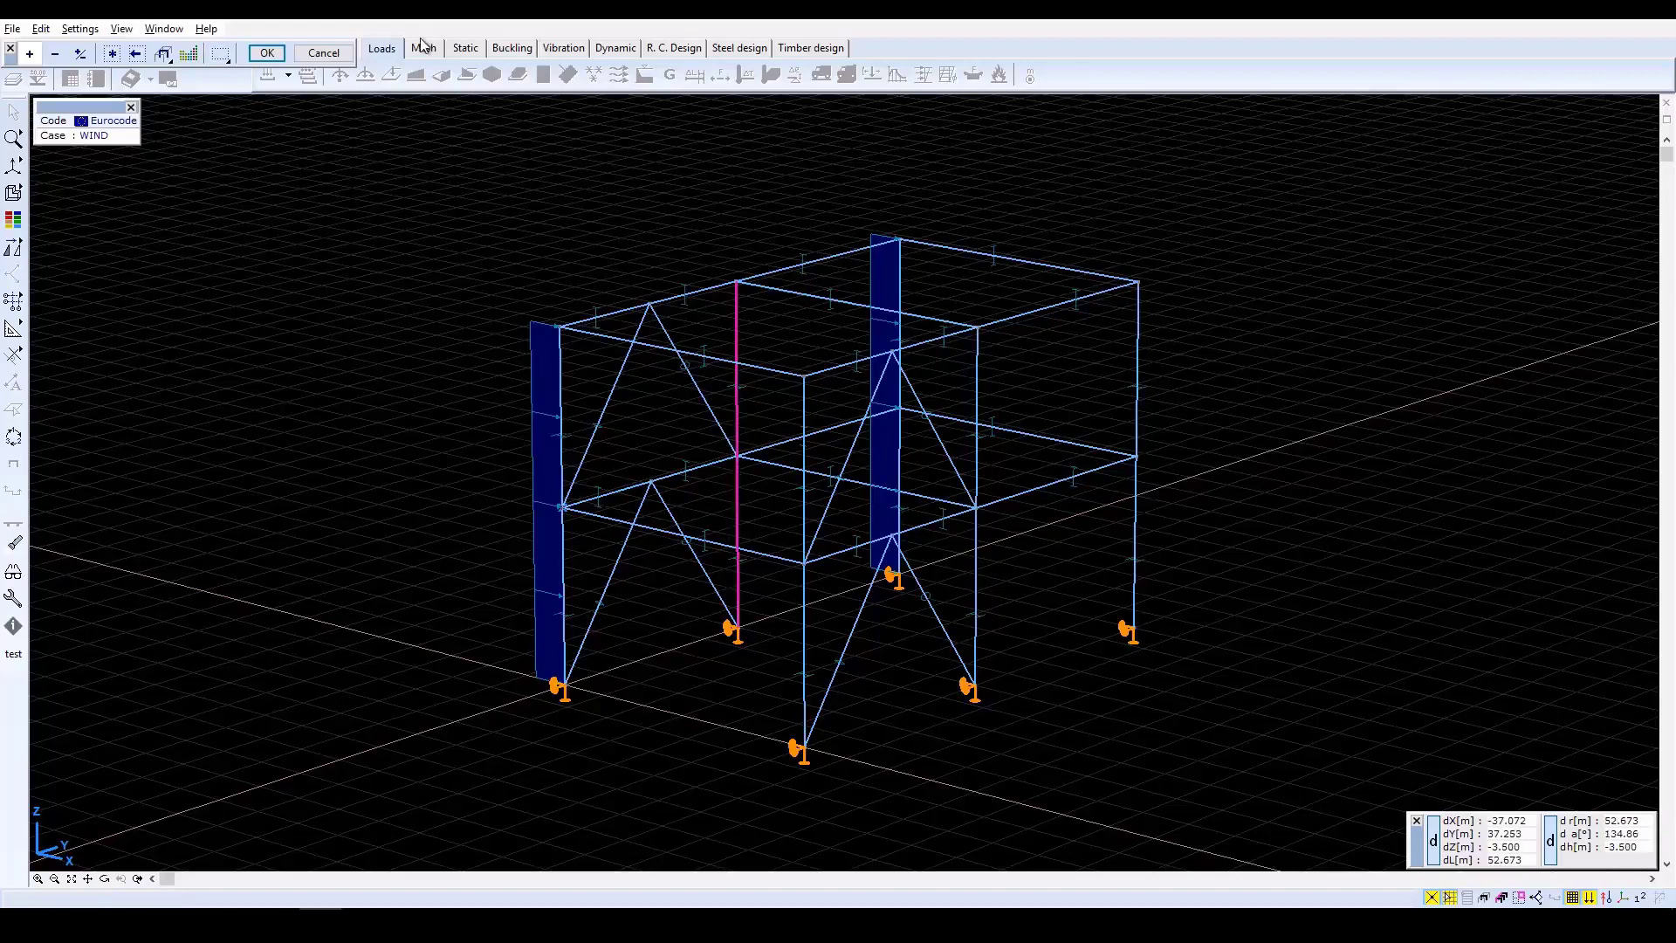
pyautogui.click(269, 54)
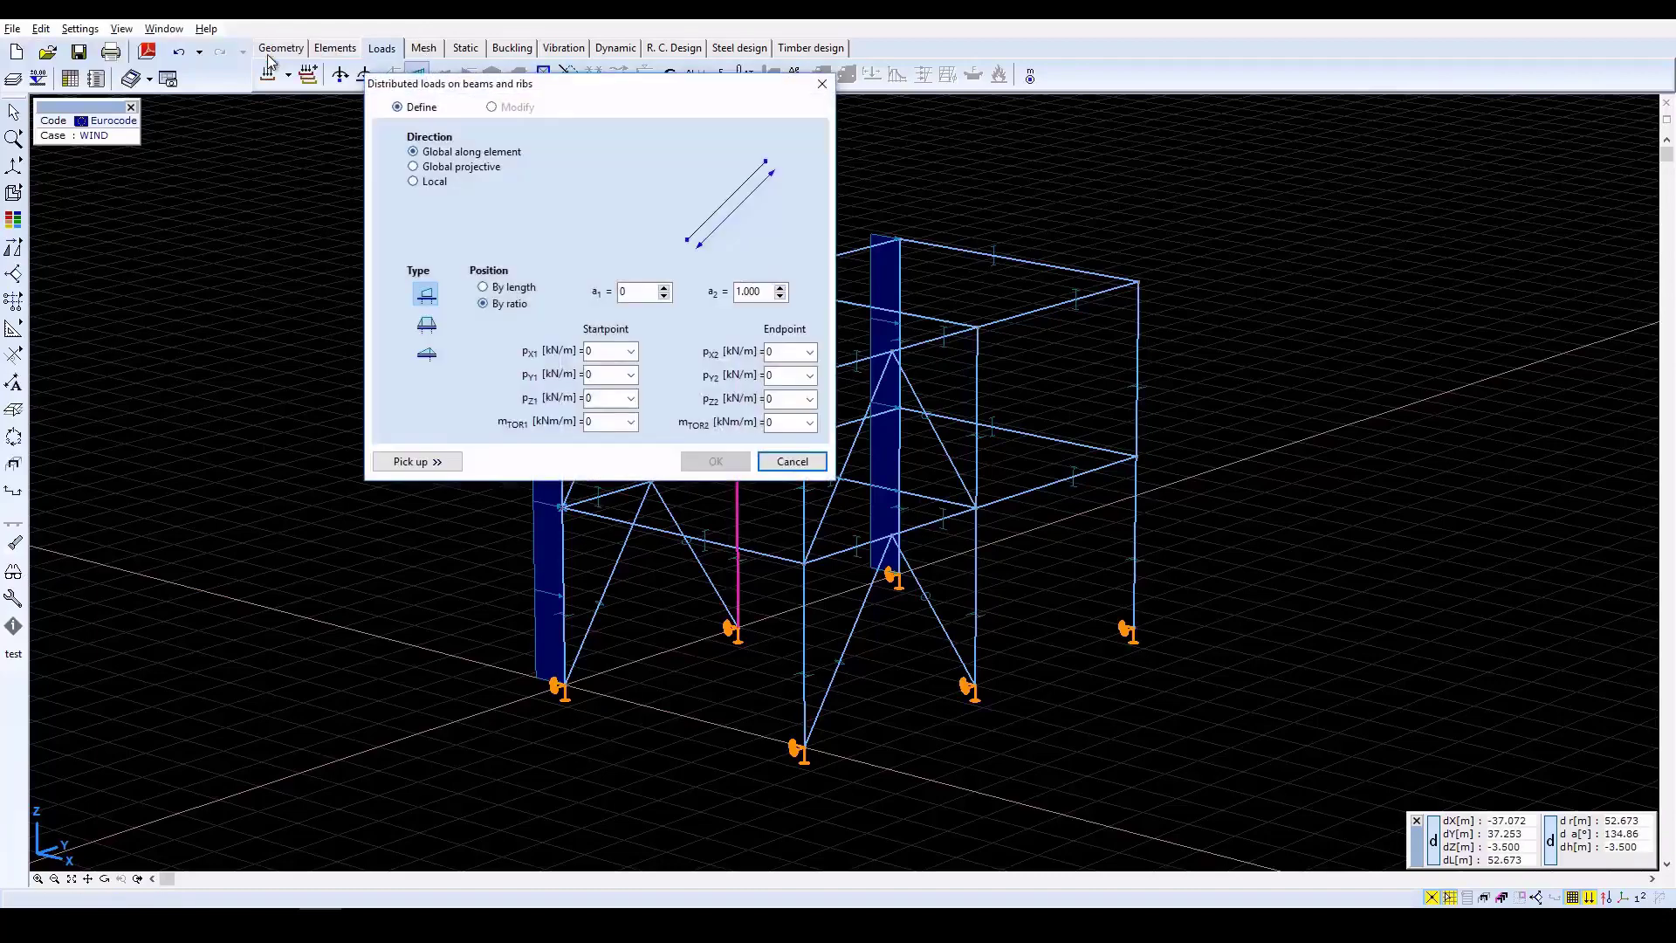
pyautogui.doubleClick(610, 351)
pyautogui.write('12')
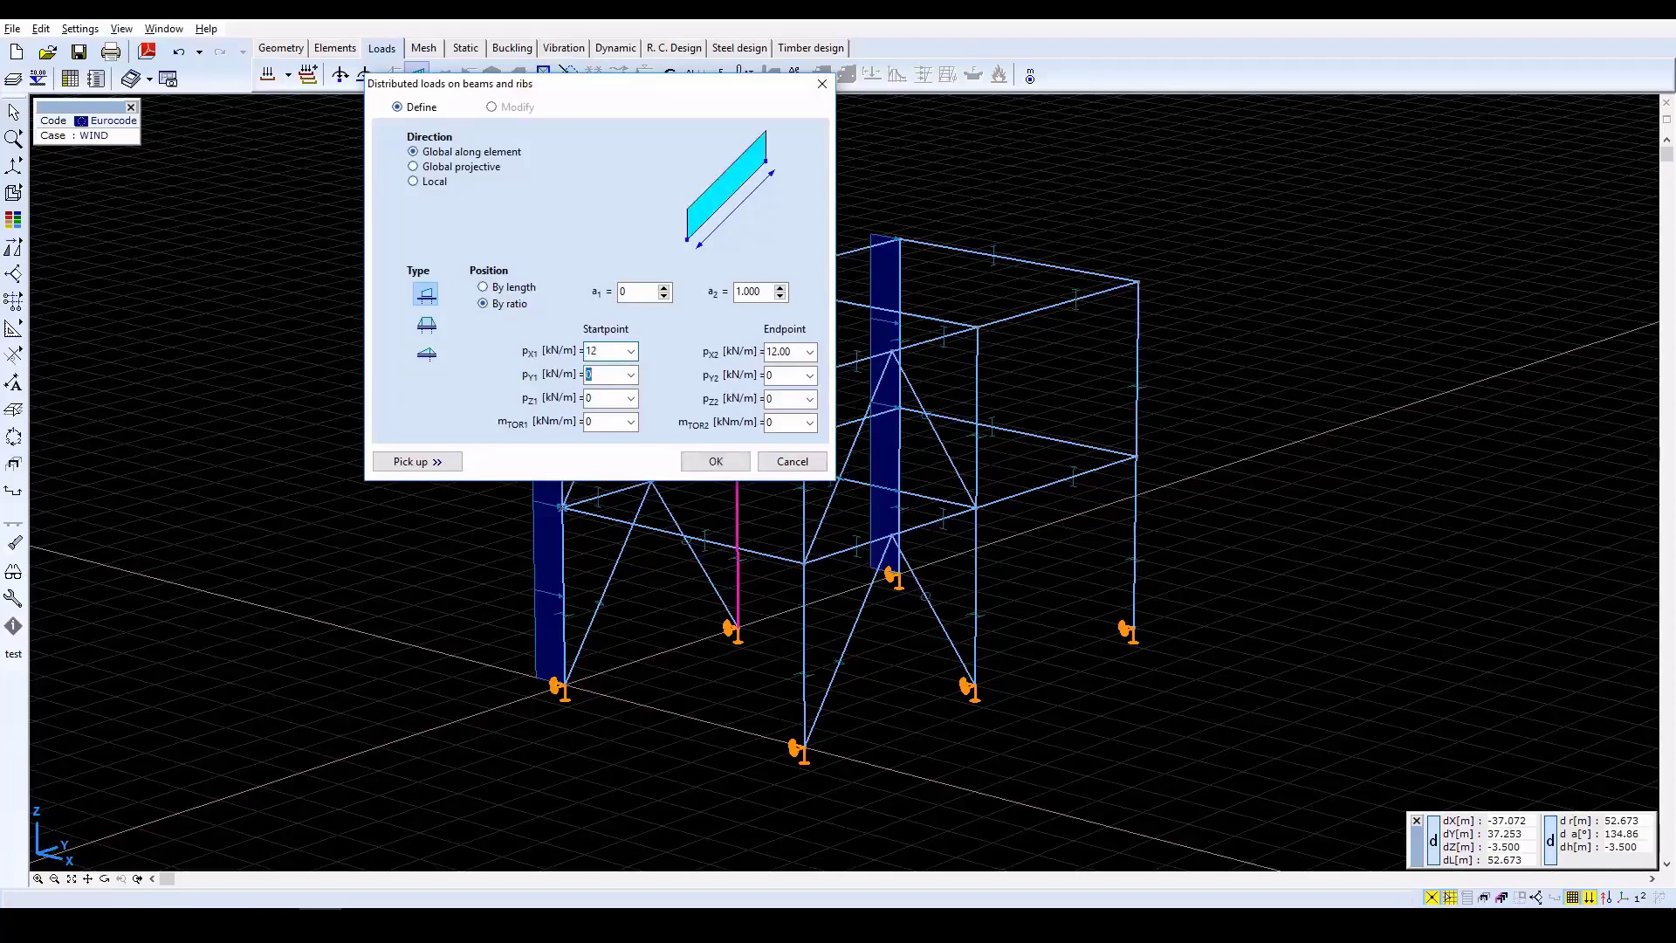
pyautogui.press('Tab')
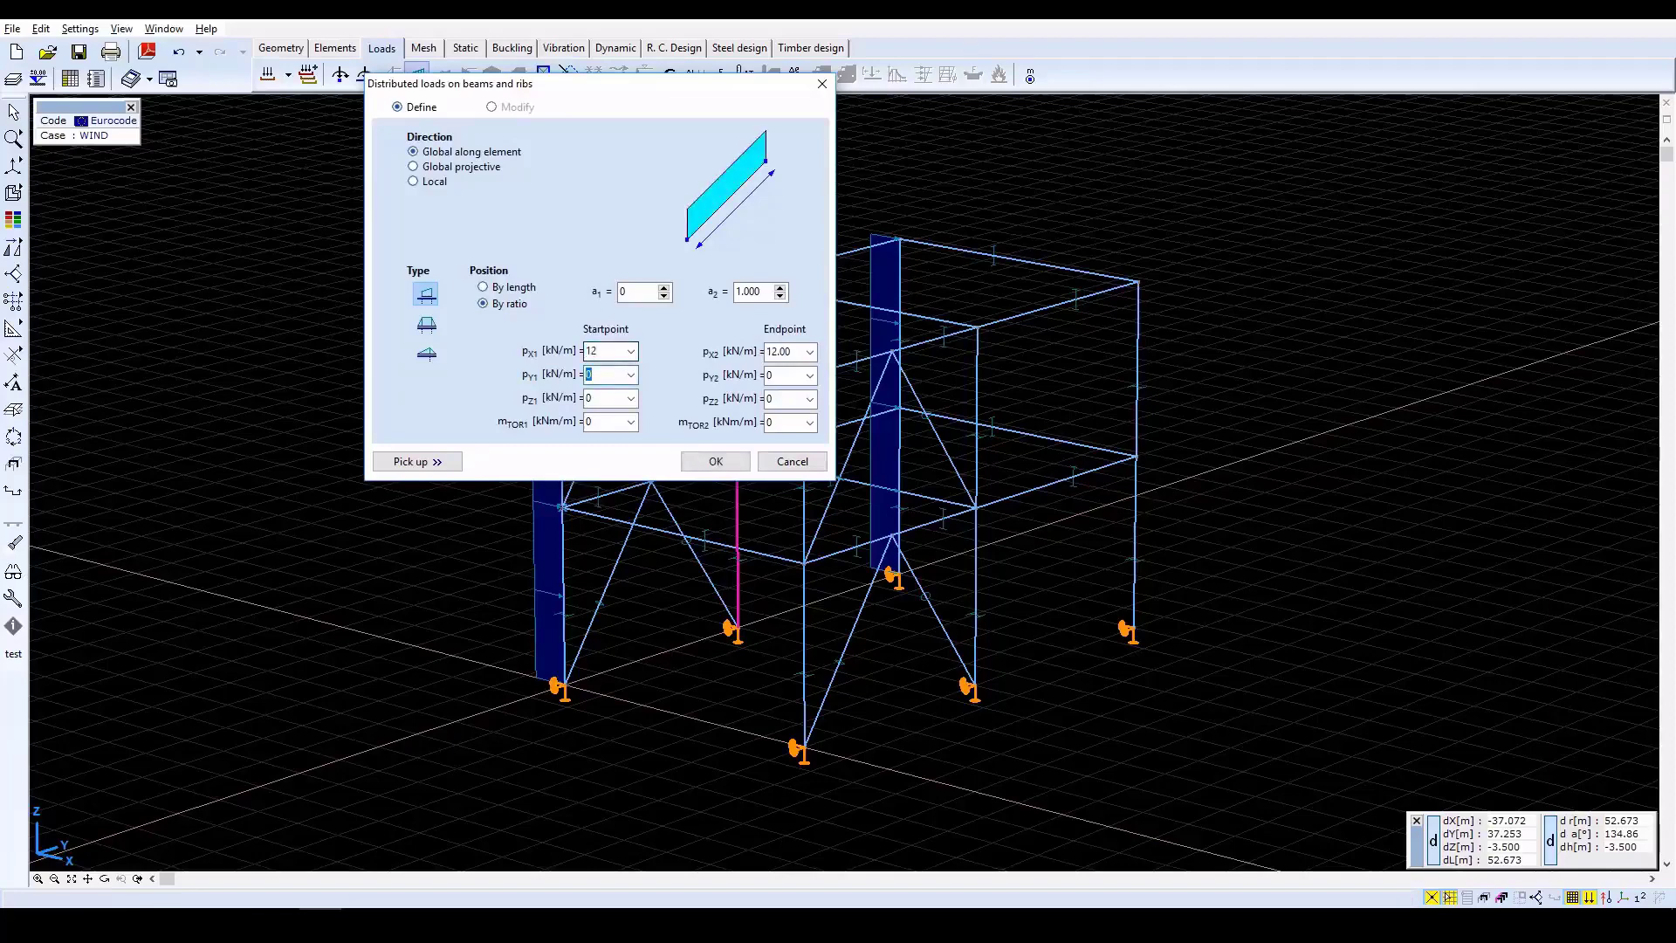
pyautogui.click(713, 462)
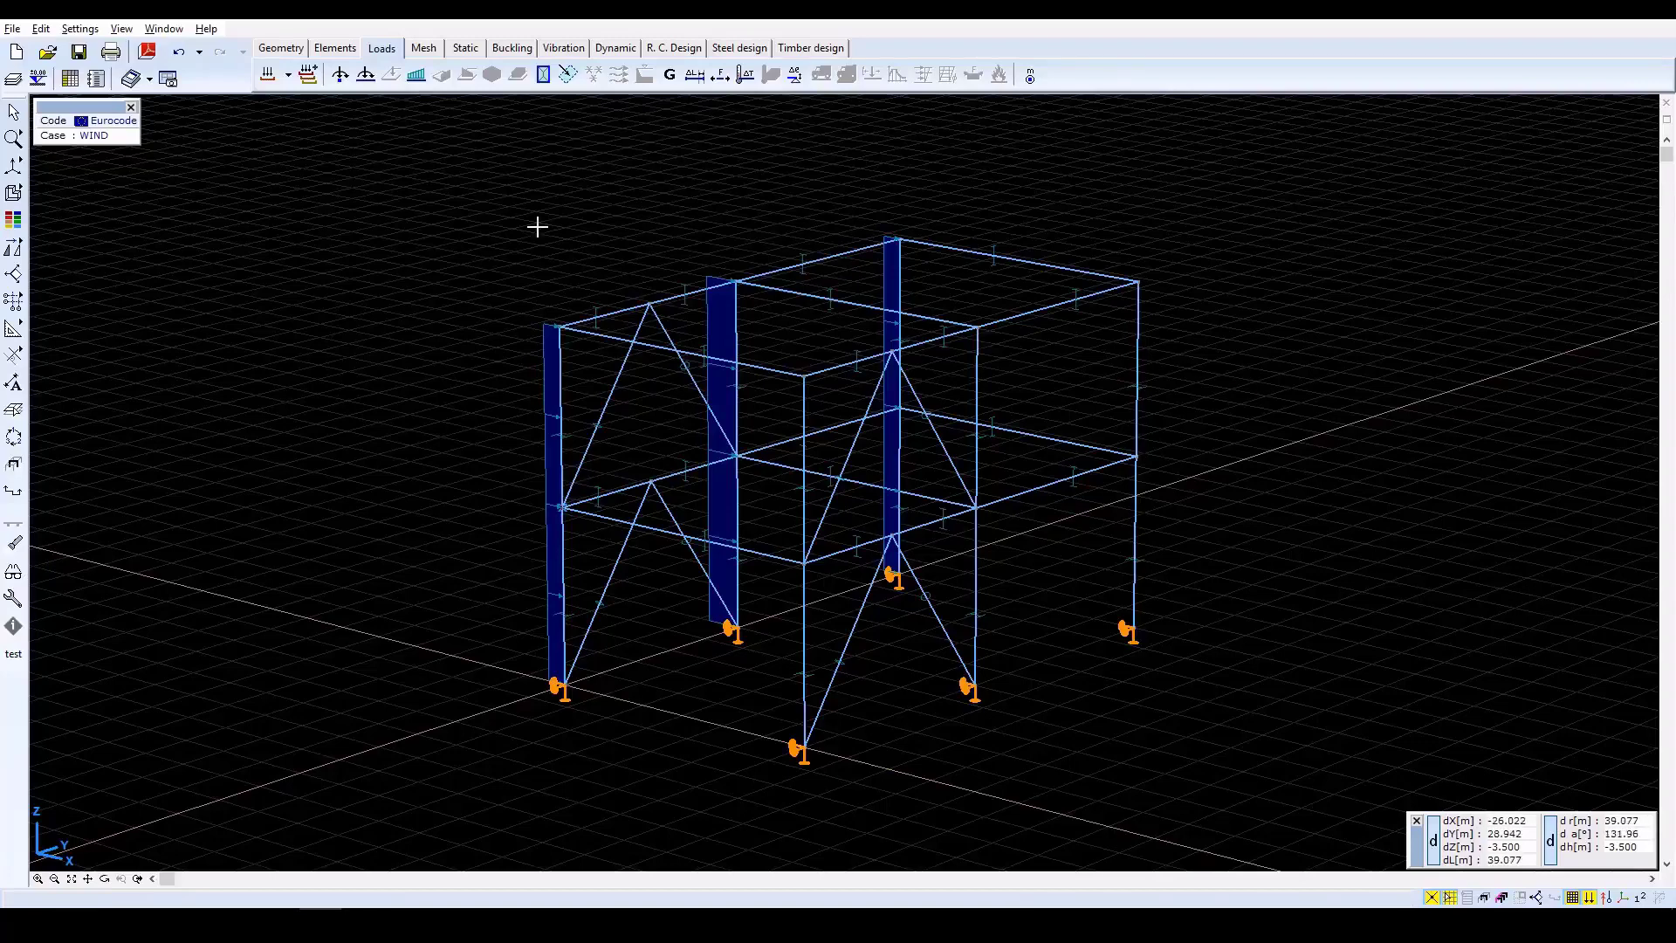
# Add a custom ULS load combination by load cases with factors of 1.5 for LIVE LOAD 1 and 1.5 for WIND.
pyautogui.click(309, 76)
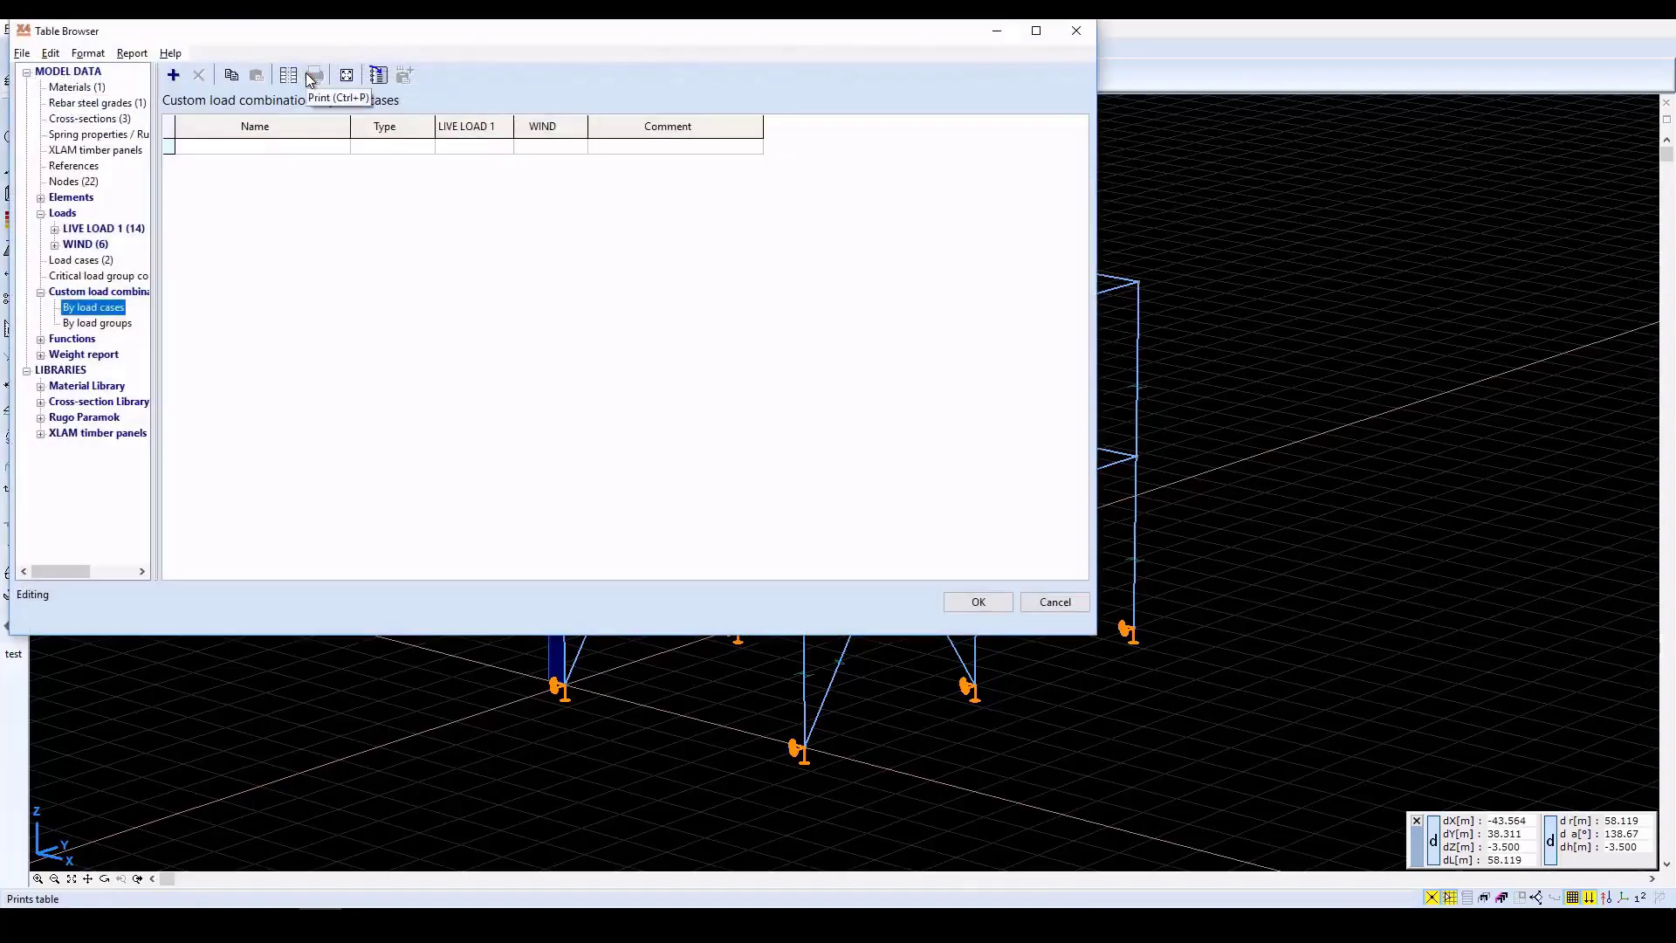
pyautogui.click(174, 76)
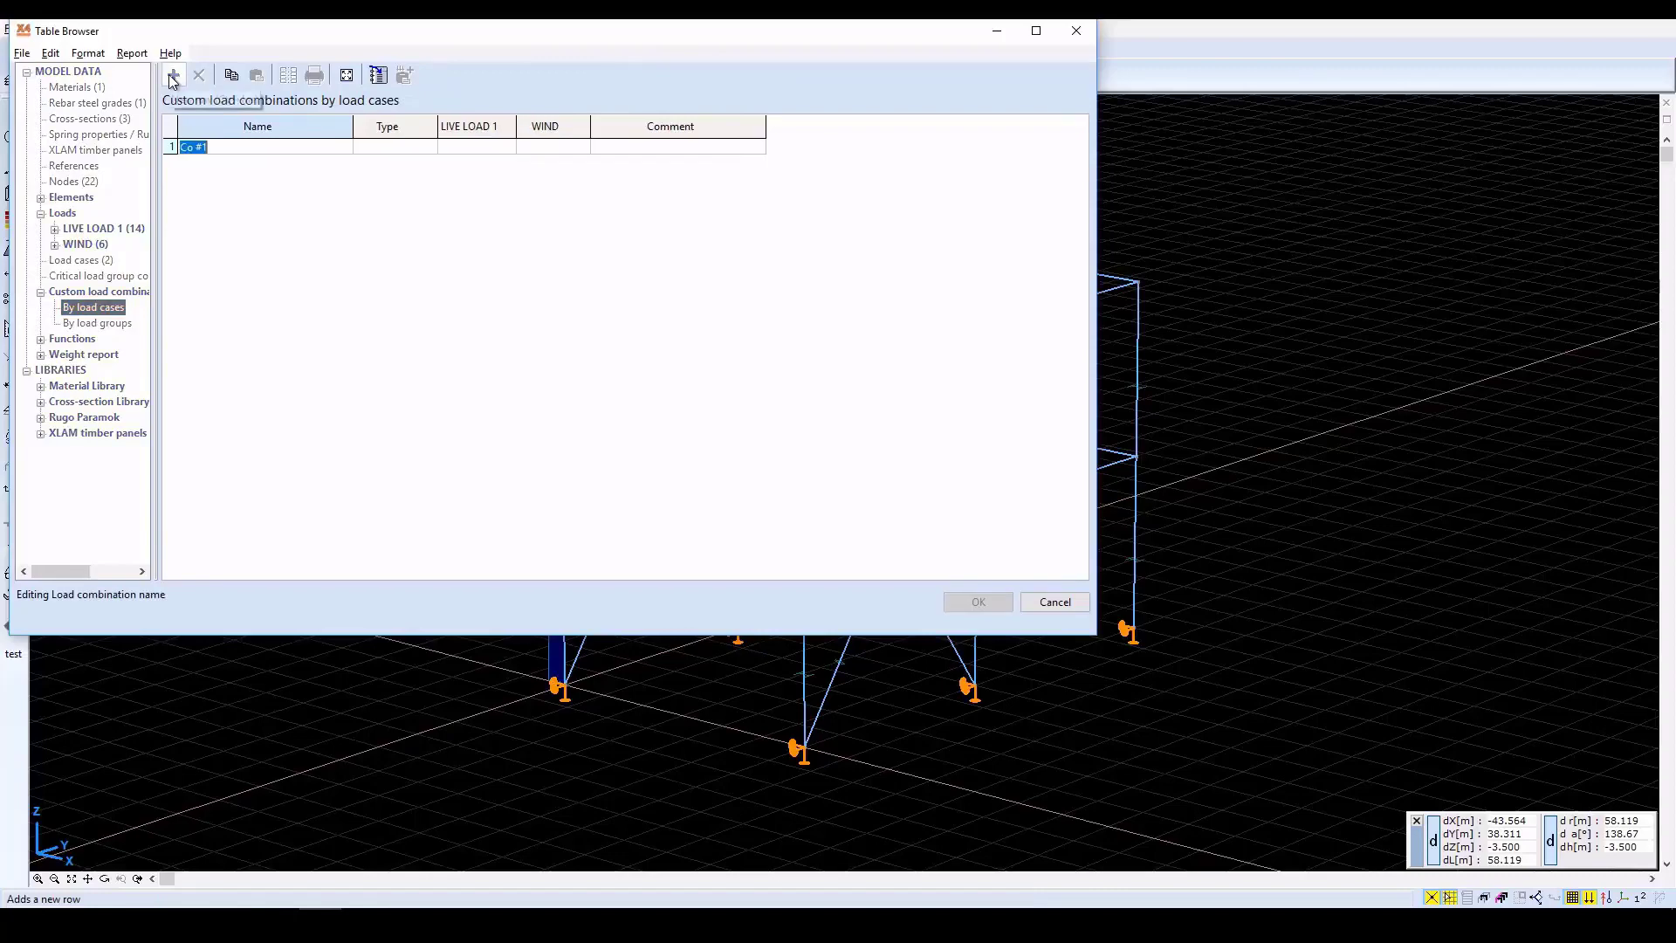
pyautogui.press('Tab')
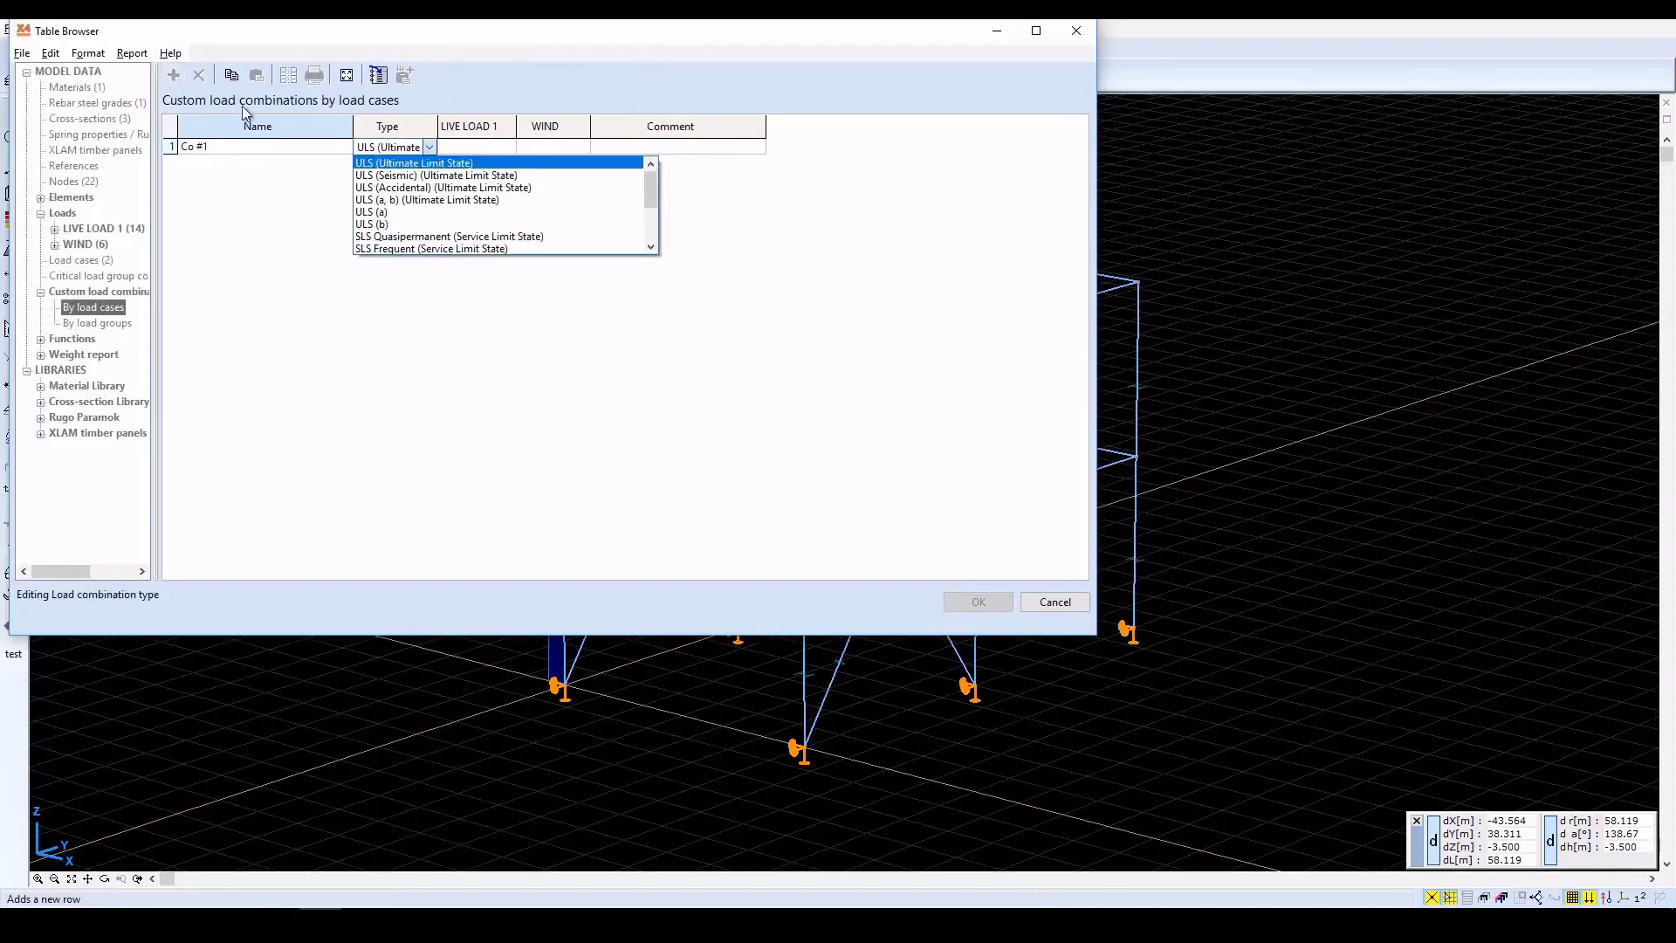
pyautogui.click(410, 162)
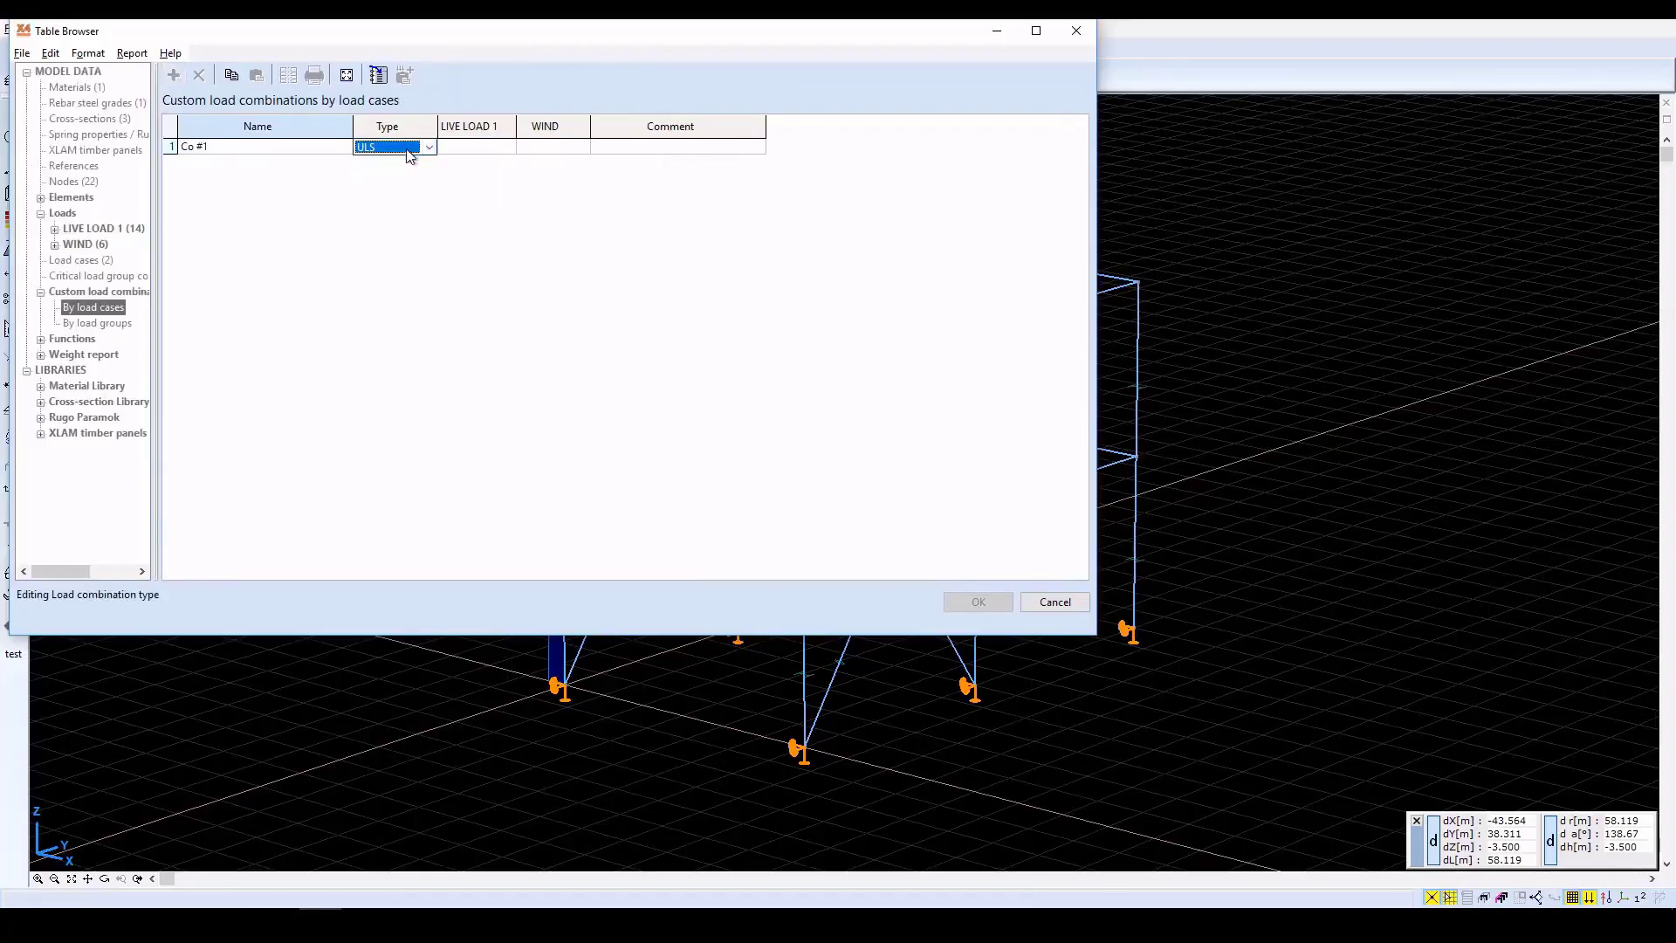
pyautogui.press('Tab')
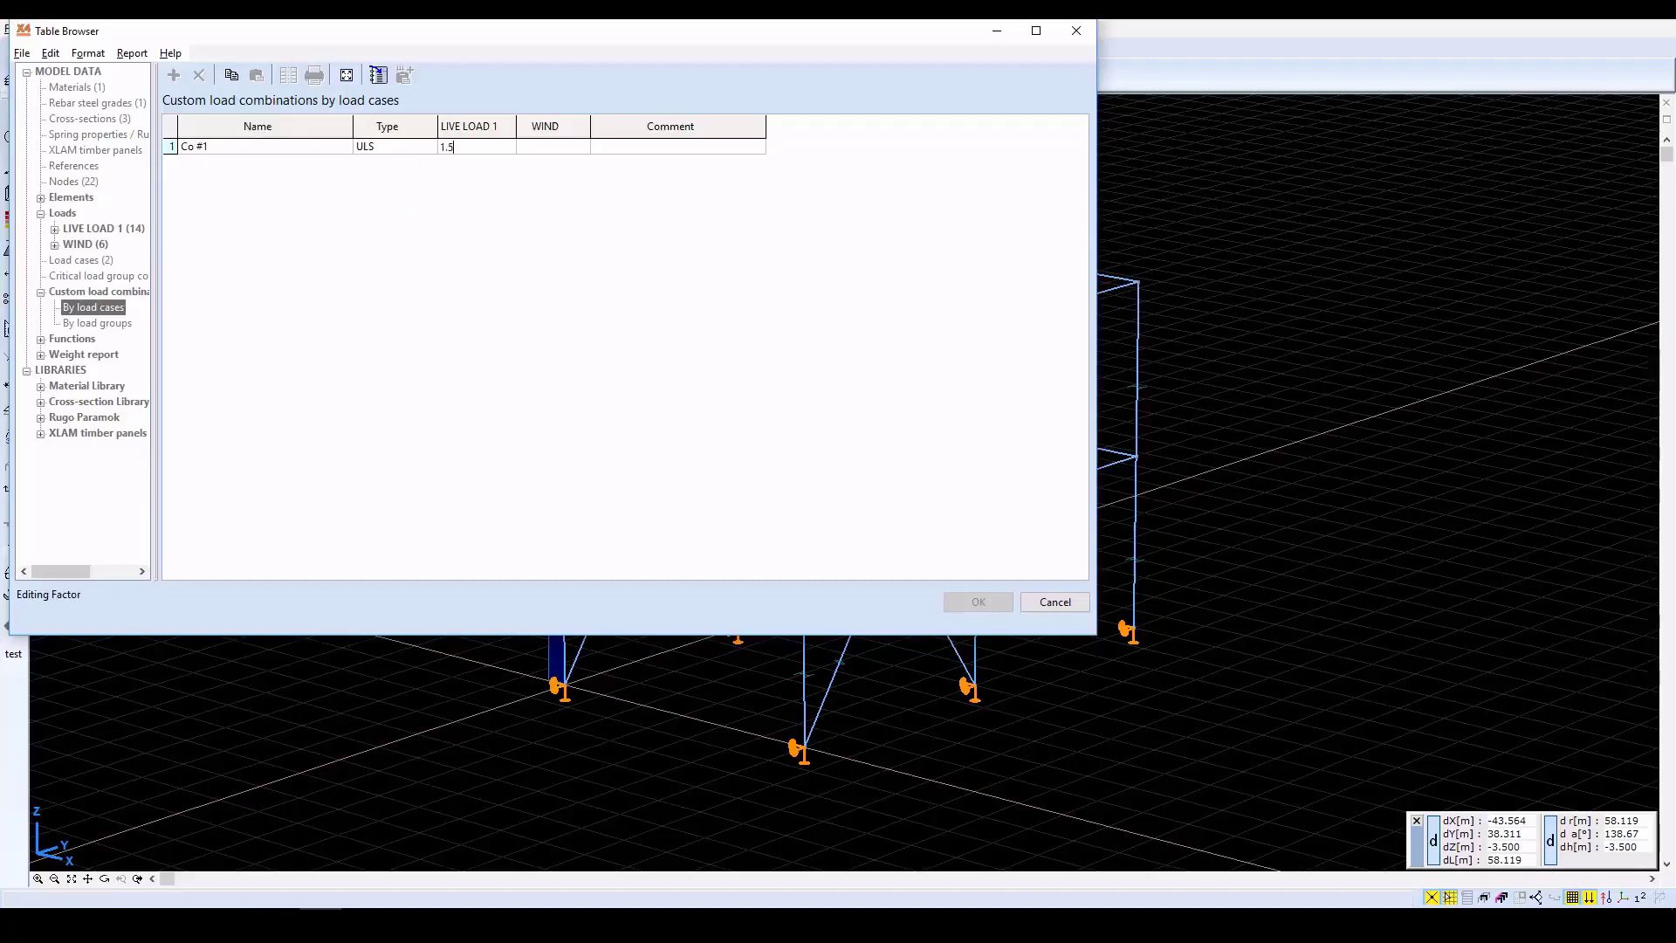
pyautogui.press('Tab')
pyautogui.press('Tab')
pyautogui.click(406, 150)
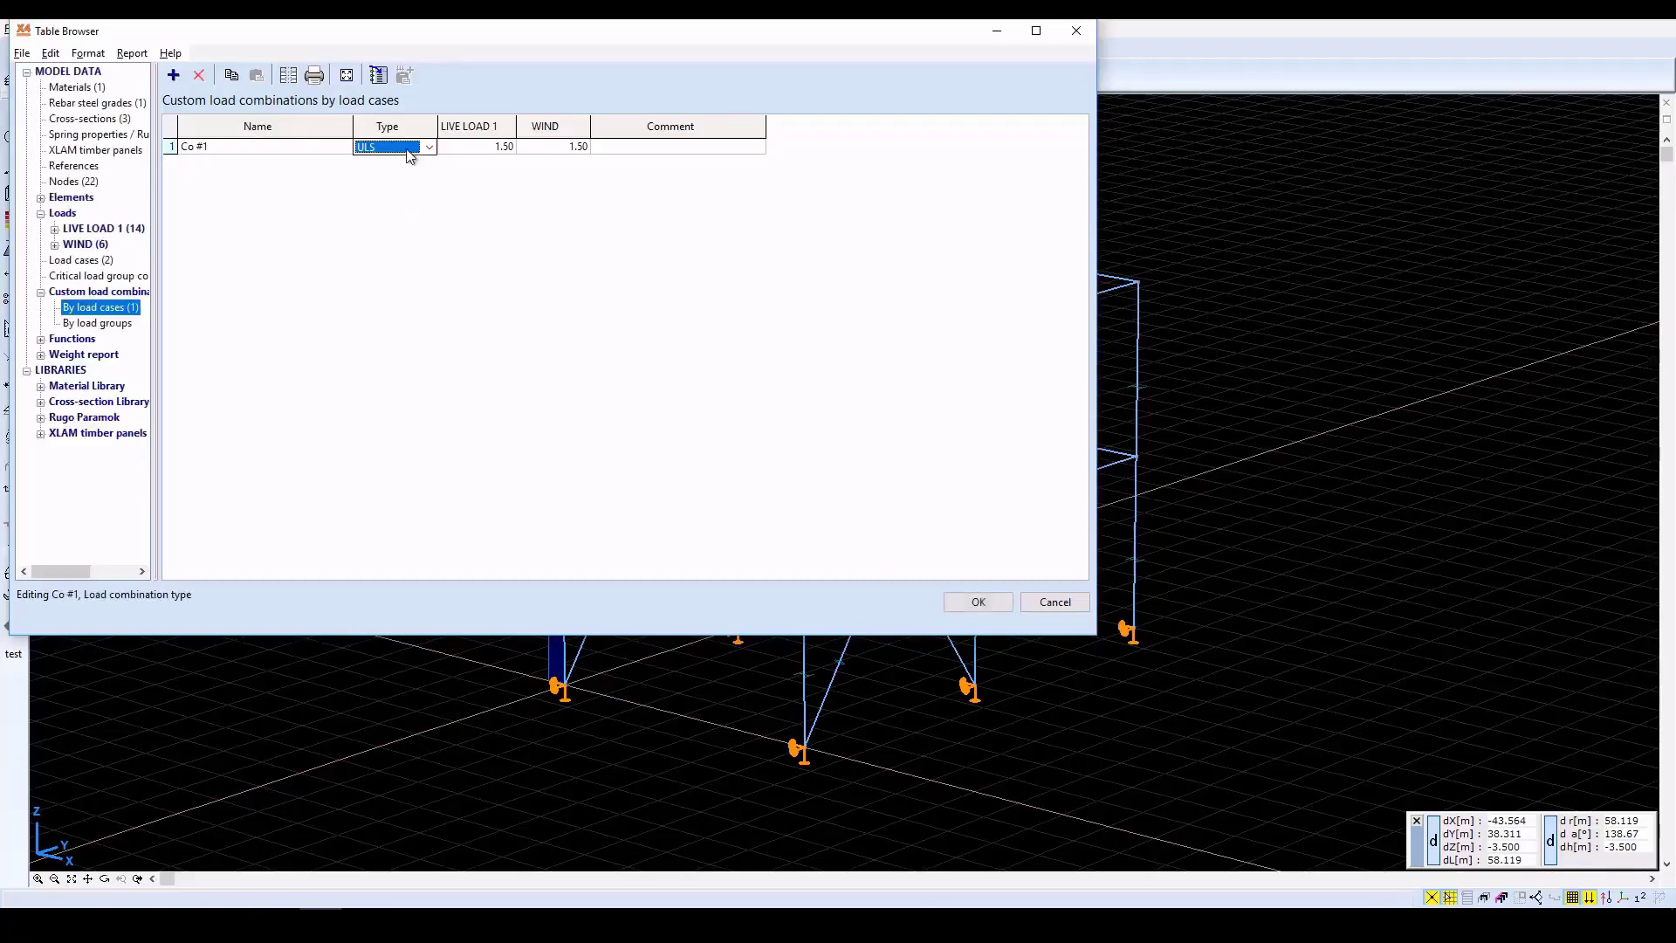
pyautogui.click(961, 599)
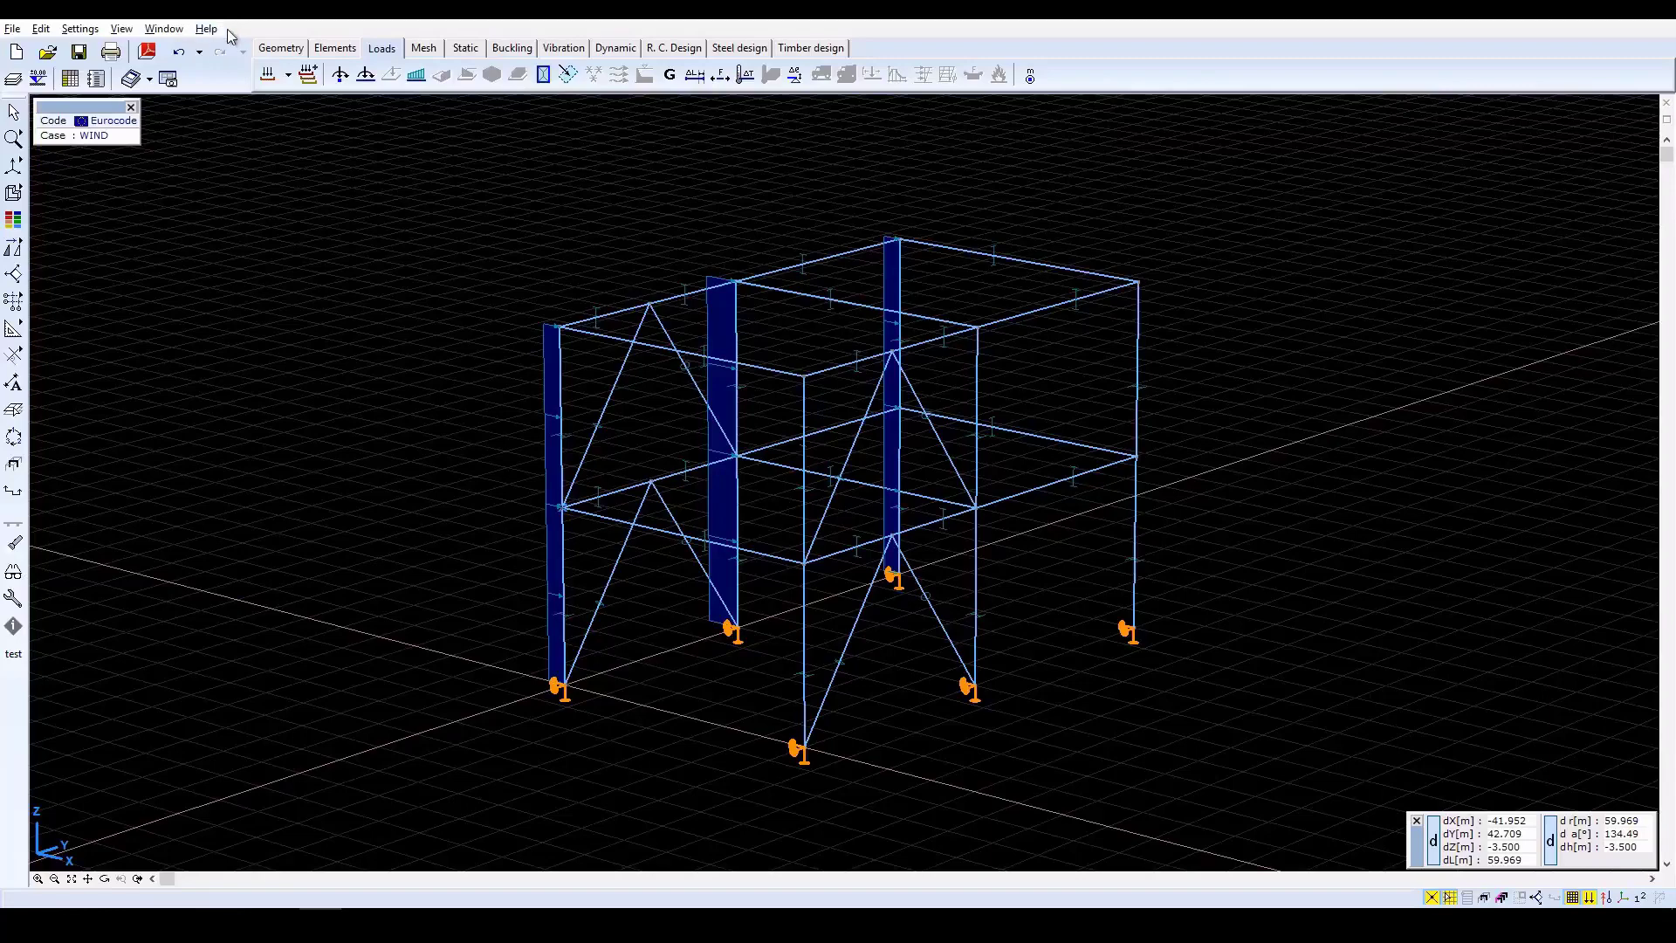
# Hide all load symbols and the cross-section shapes in the model's display options.
pyautogui.click(13, 576)
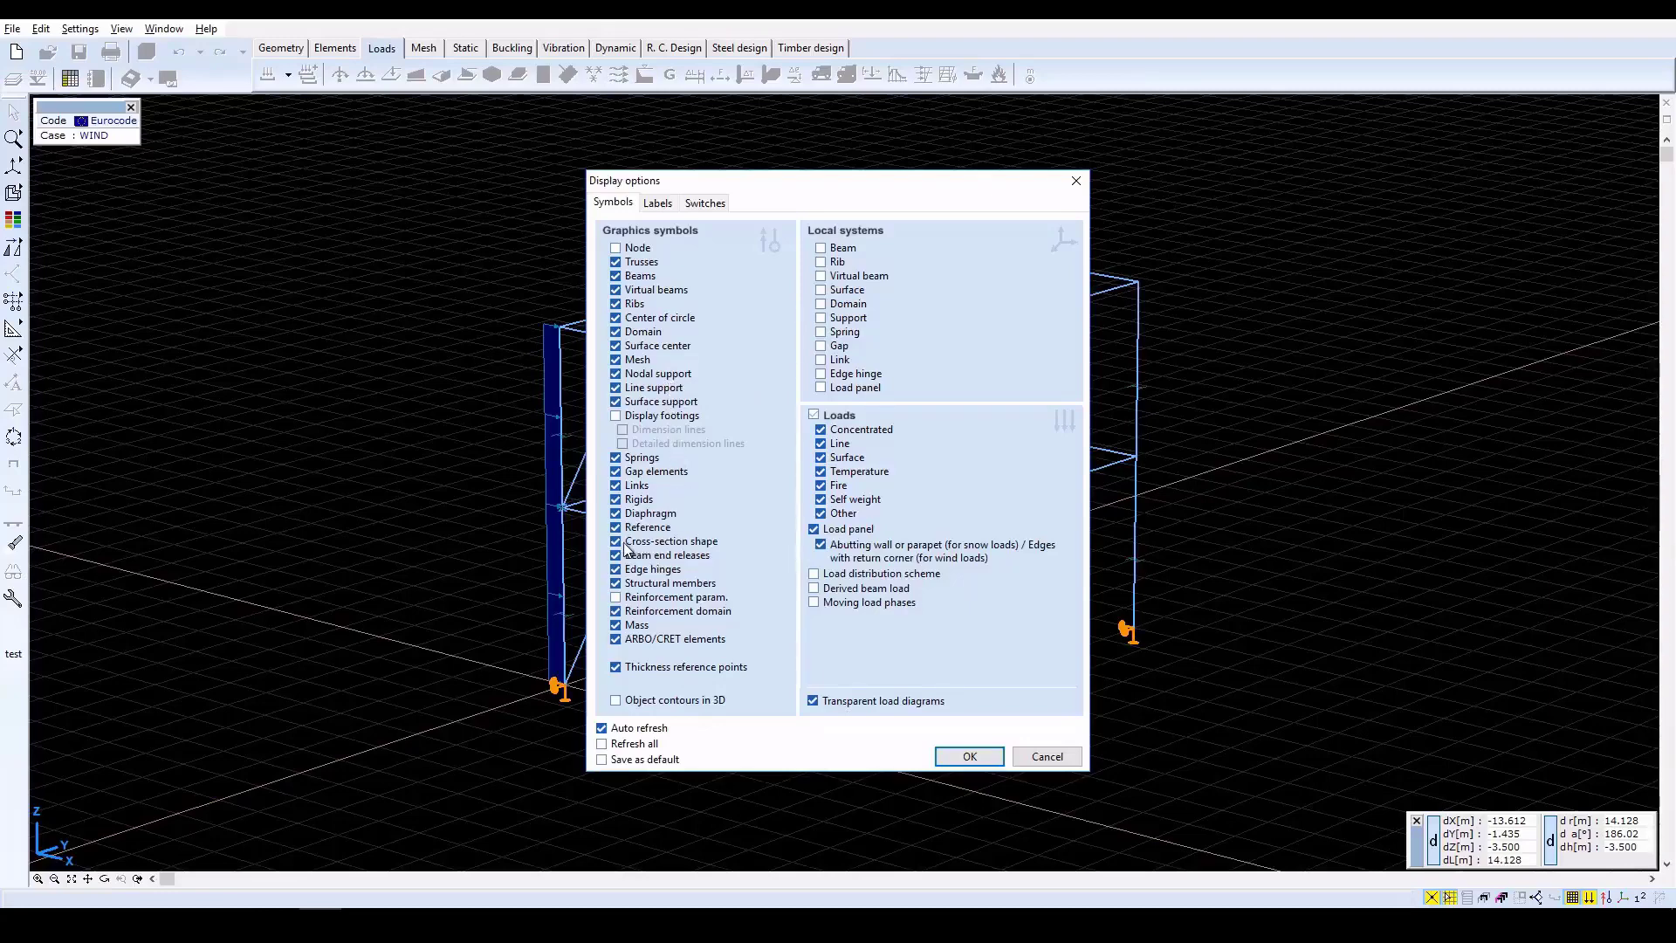
pyautogui.click(815, 416)
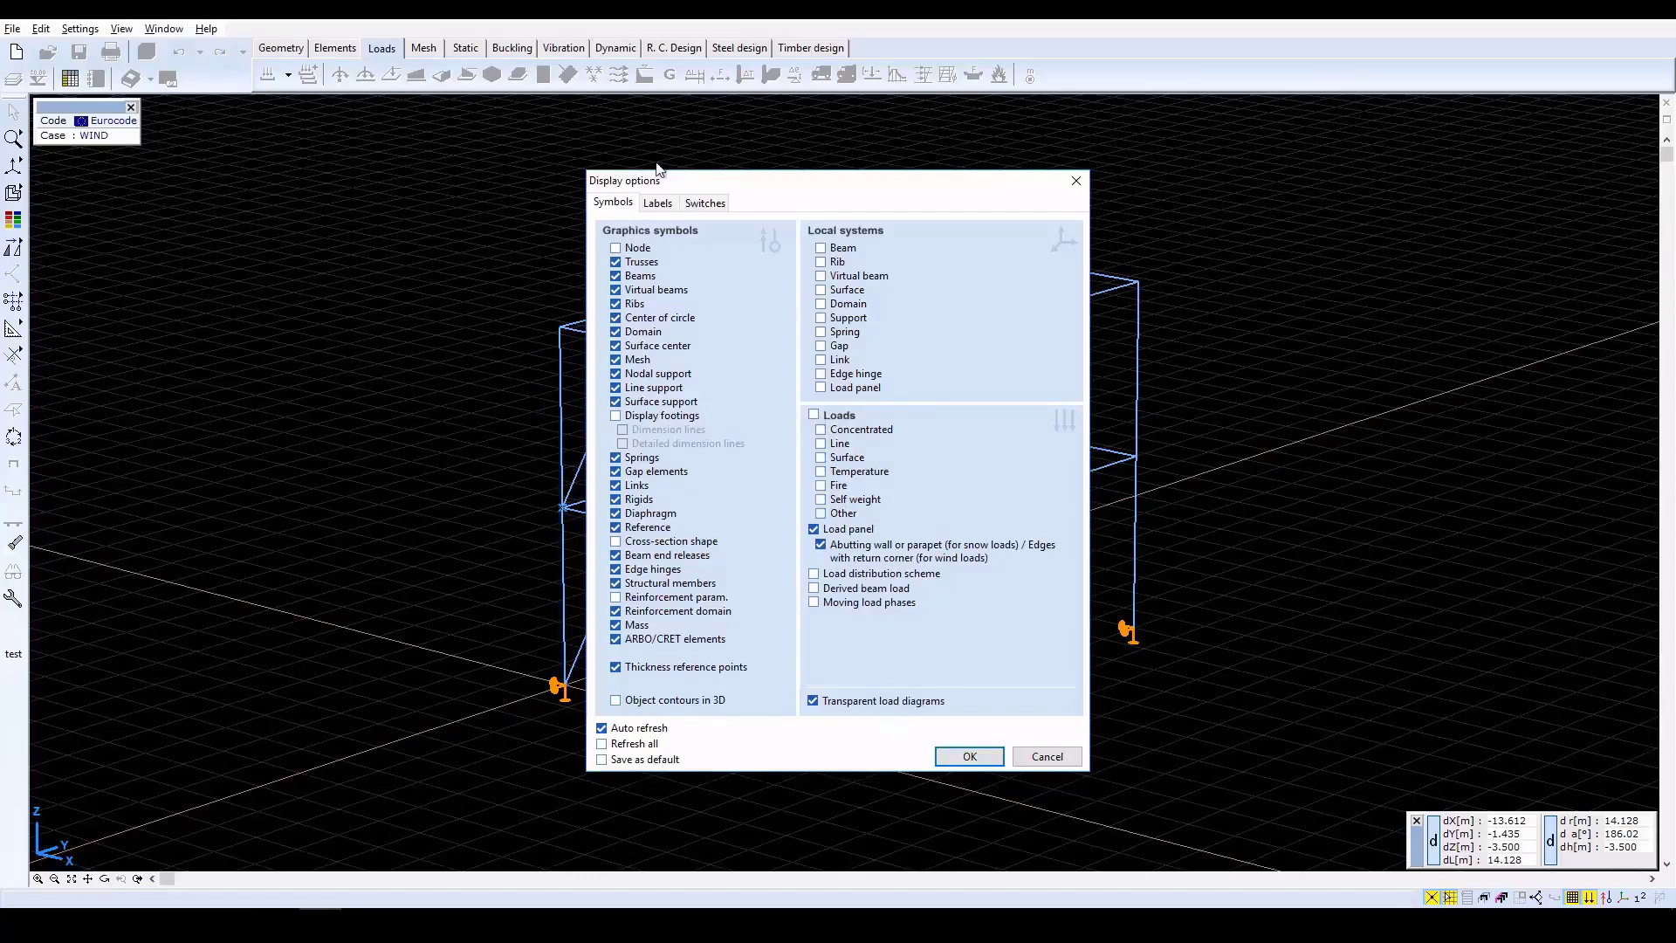
pyautogui.click(660, 204)
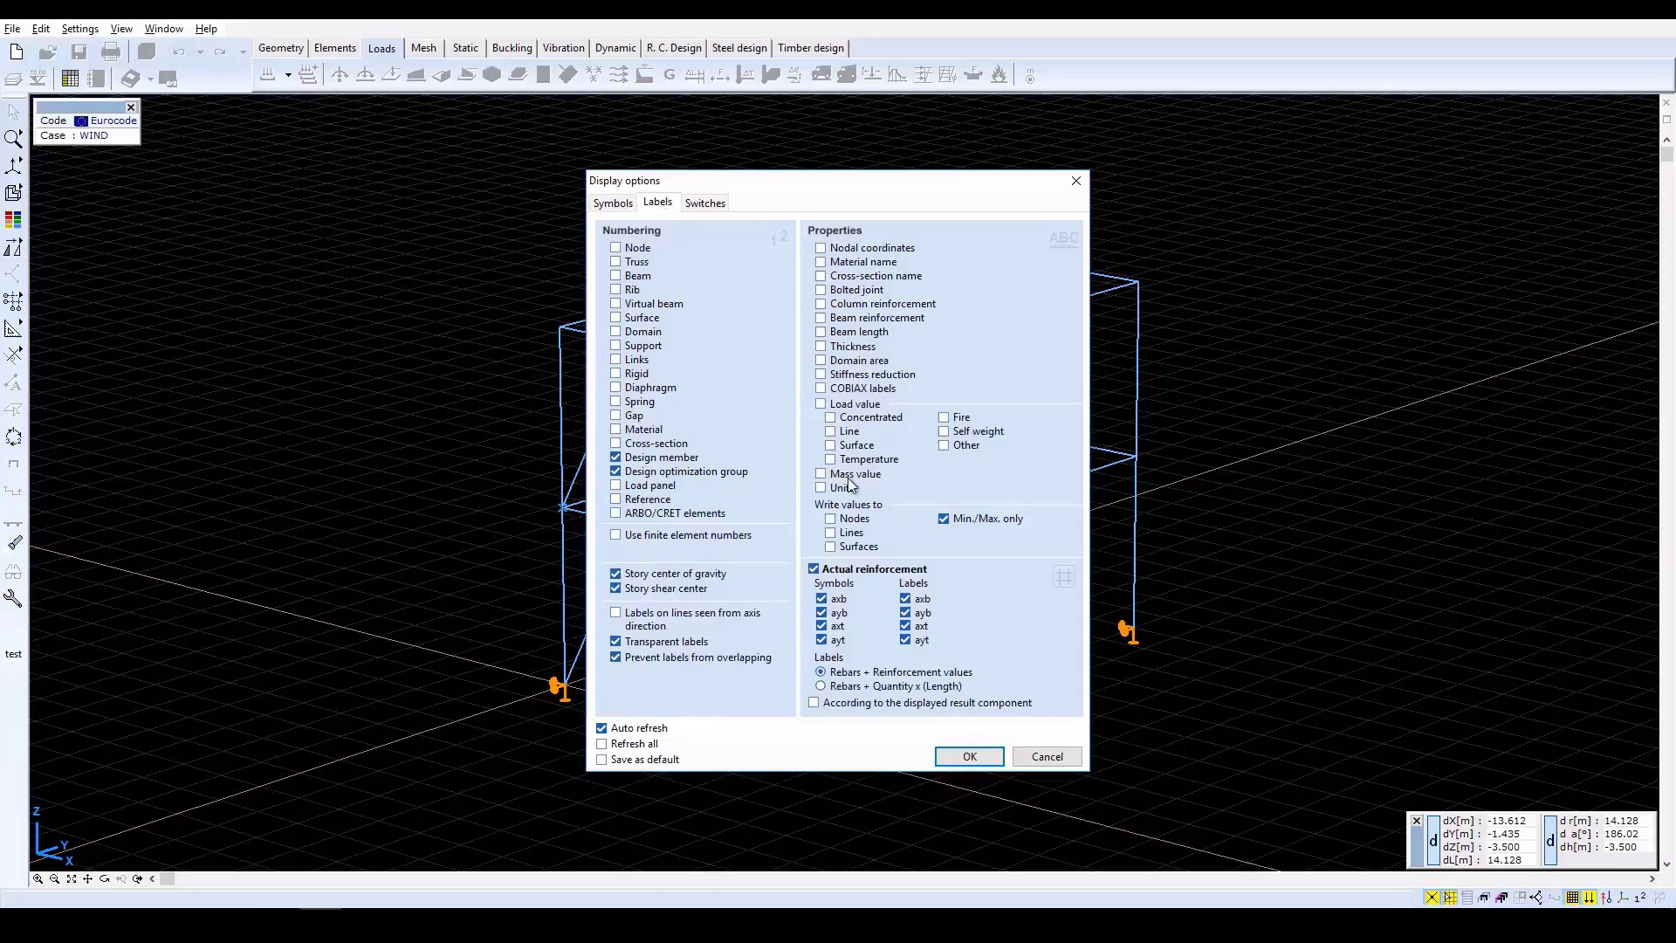
pyautogui.click(970, 756)
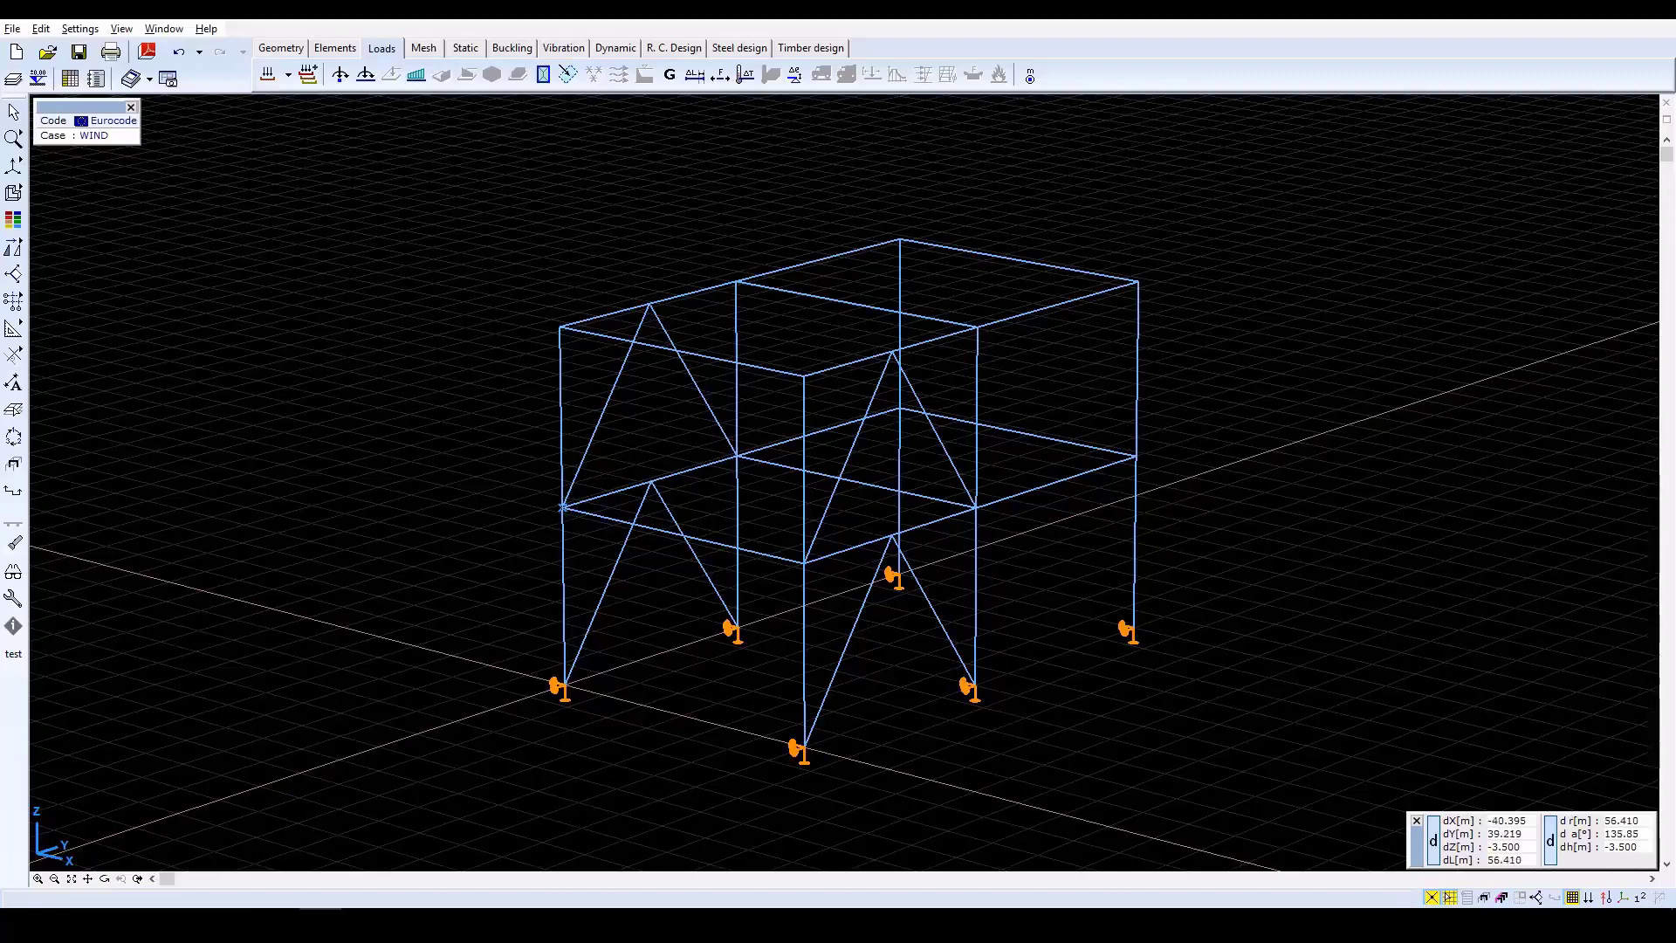
# Run the linear static analysis of the frame and review its statistics.
pyautogui.click(470, 48)
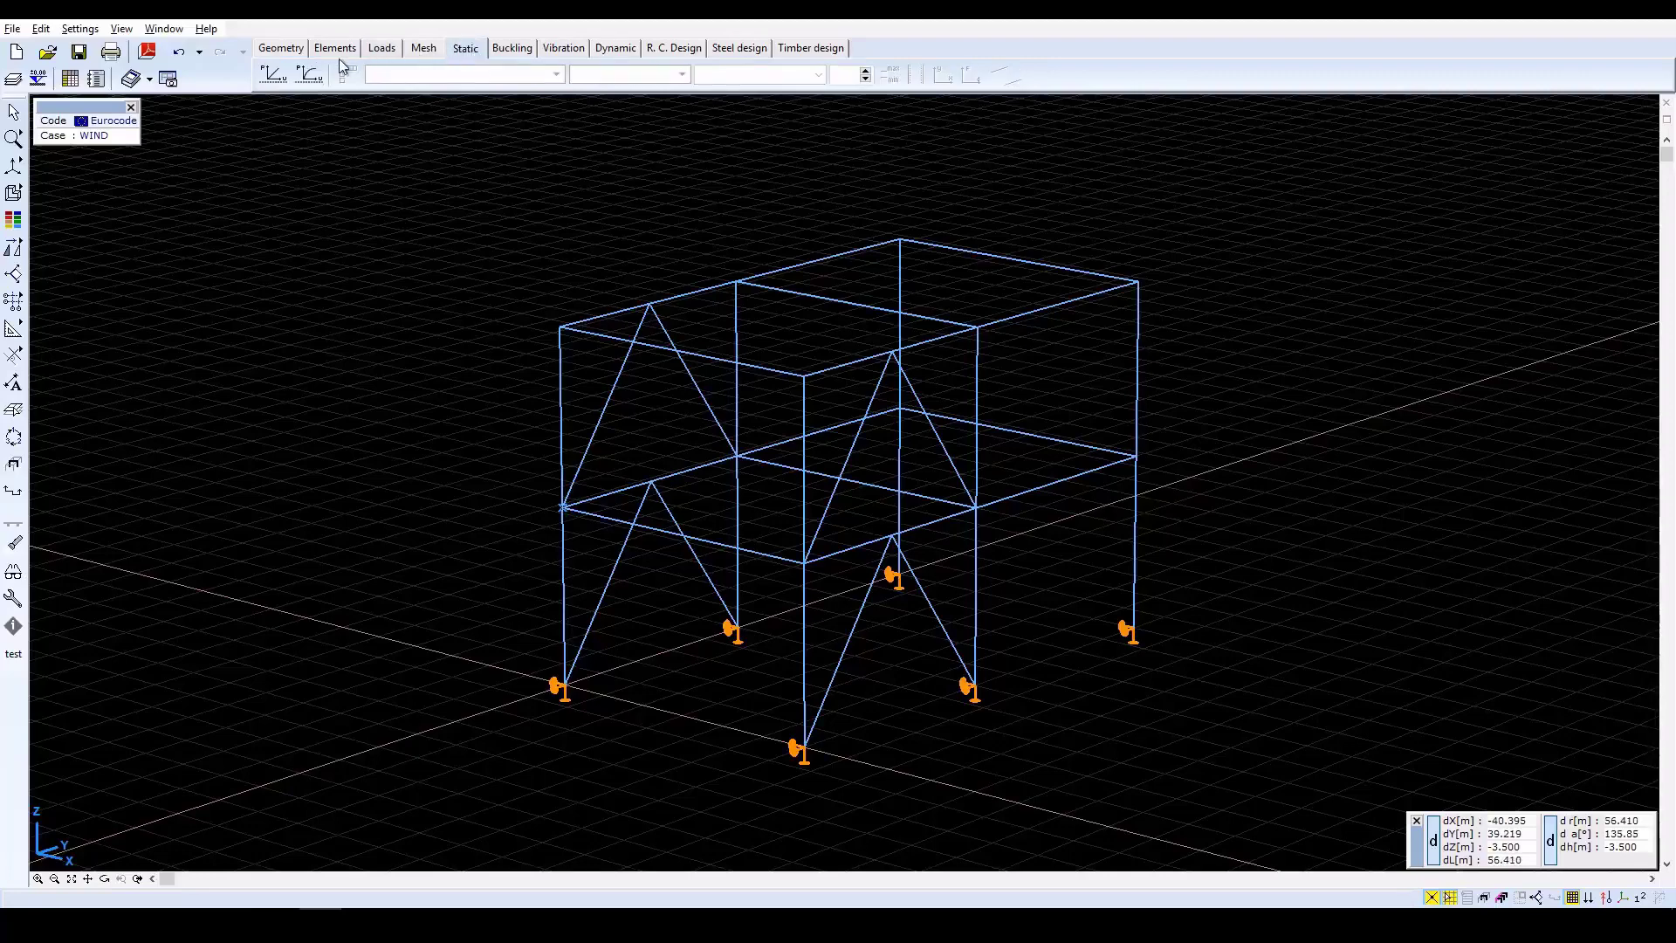
pyautogui.click(274, 77)
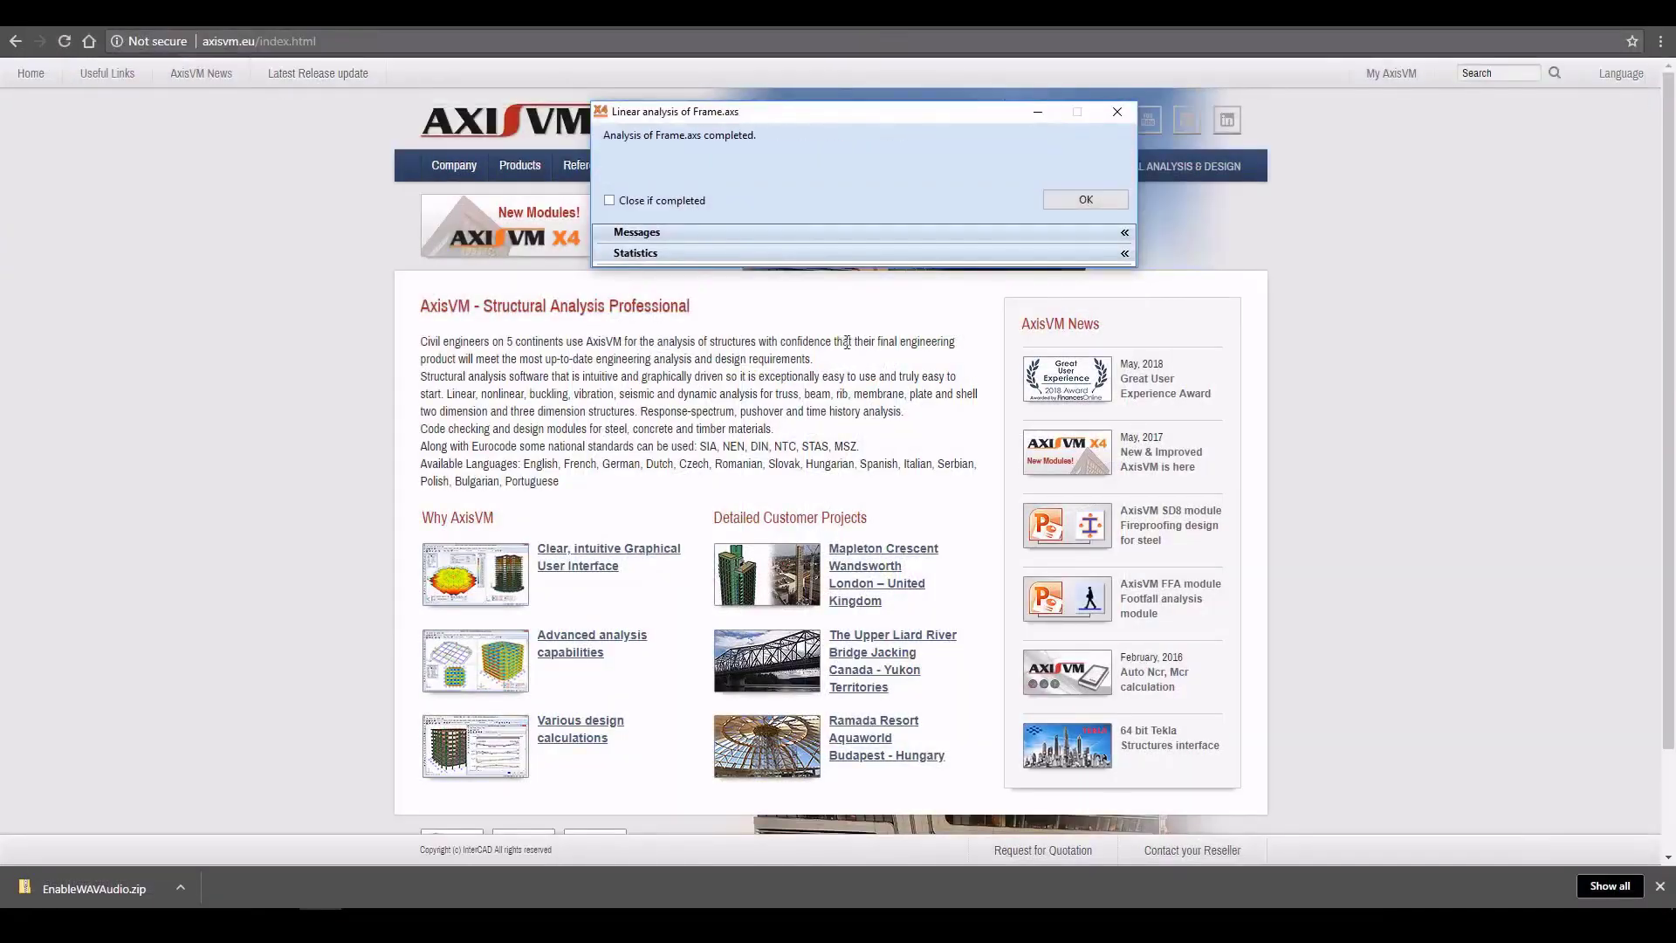
pyautogui.click(1125, 255)
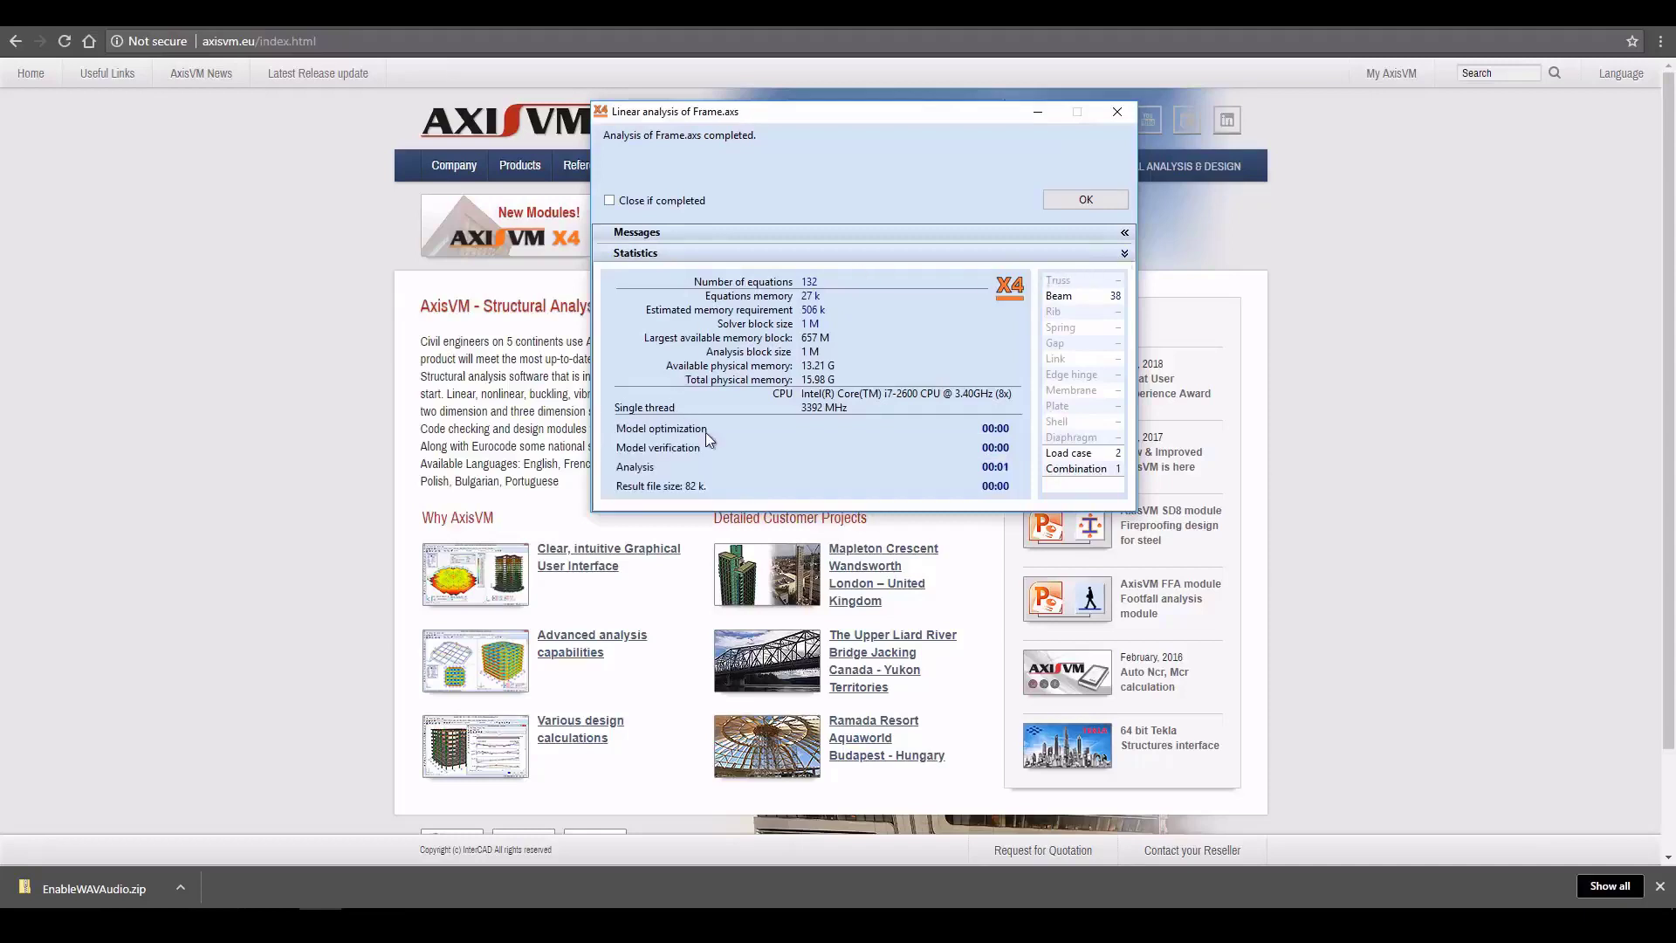
pyautogui.click(1103, 201)
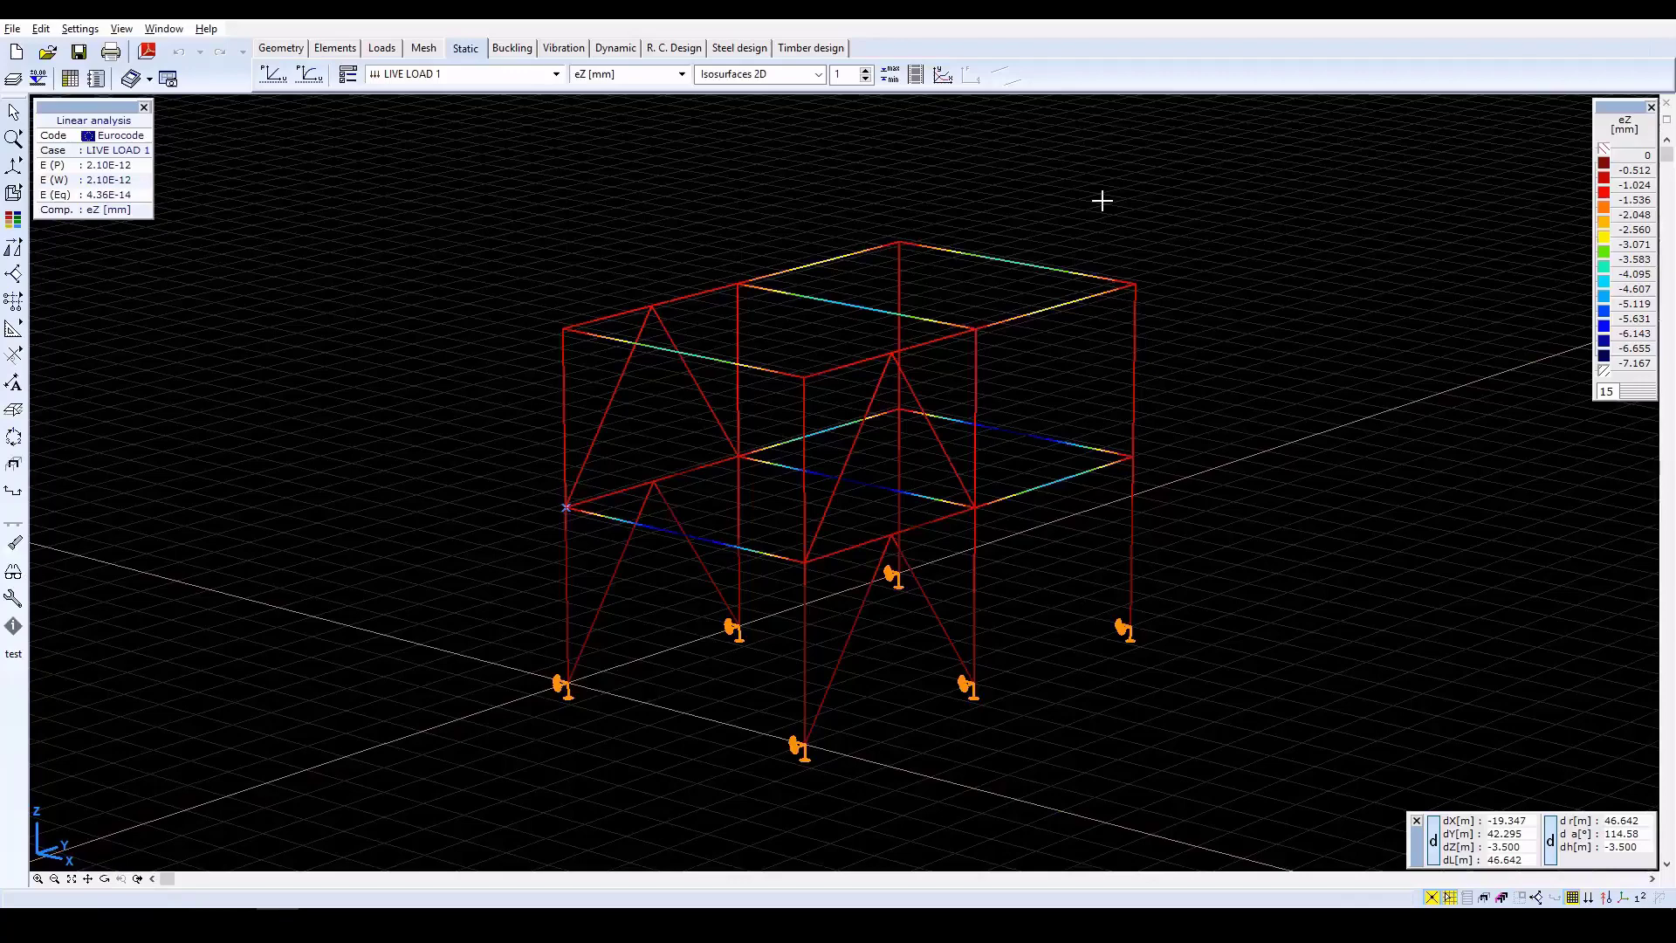
# Display the eZ displacement results of the Co.#1 (ULS) combination as a diagram.
pyautogui.click(554, 75)
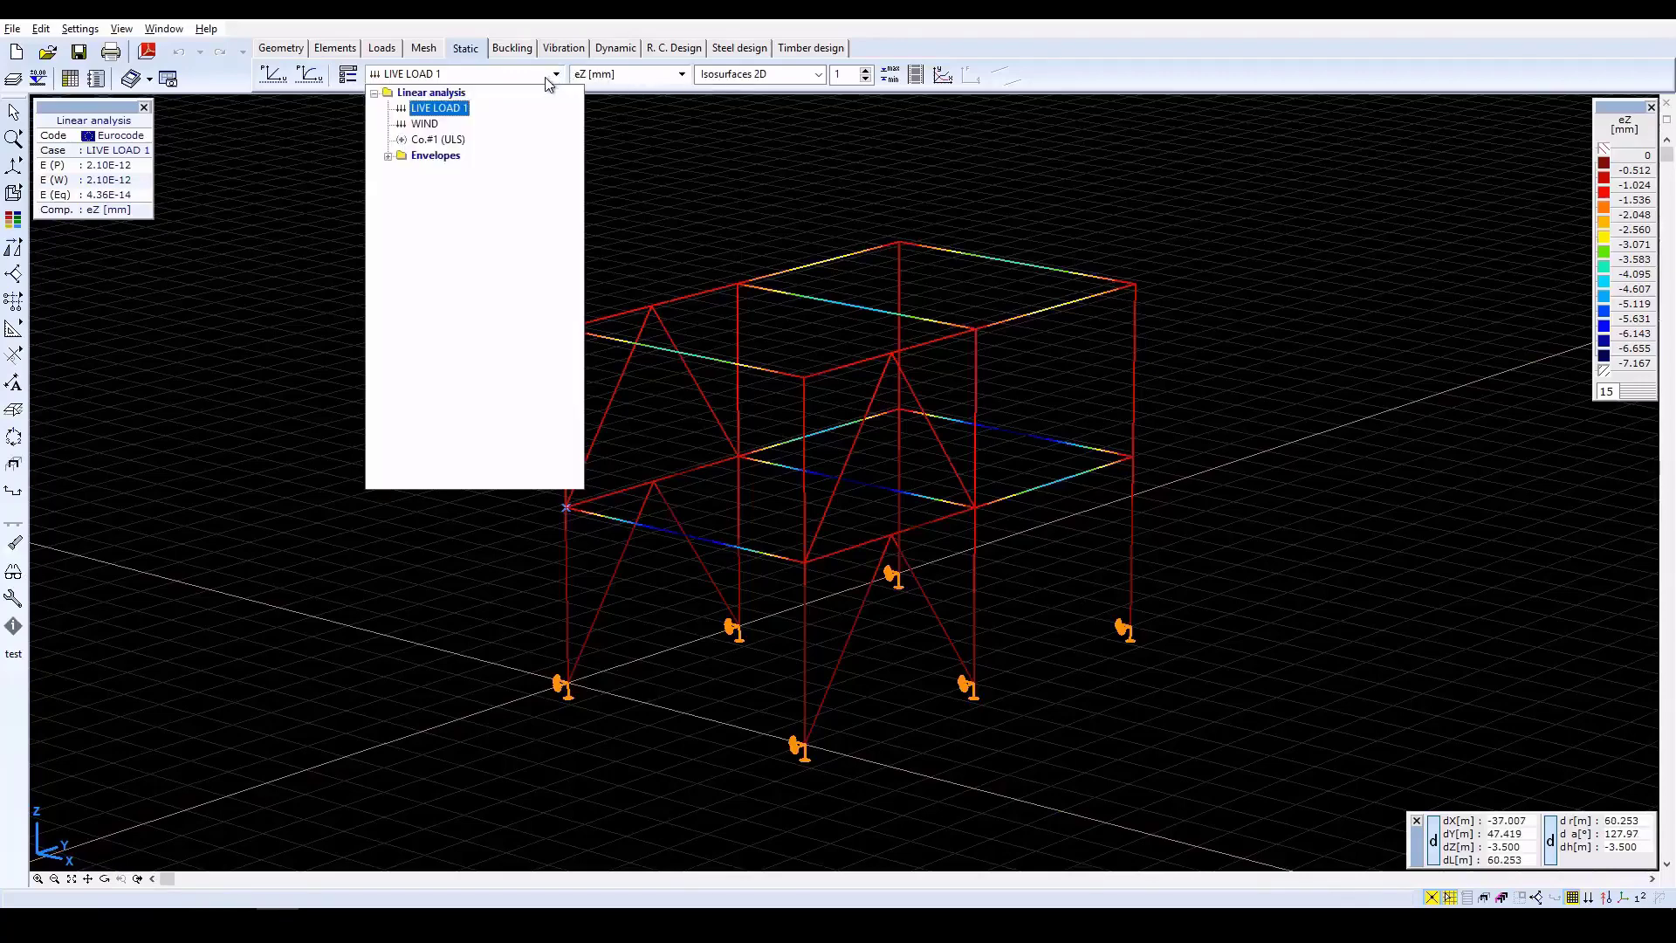
pyautogui.click(439, 140)
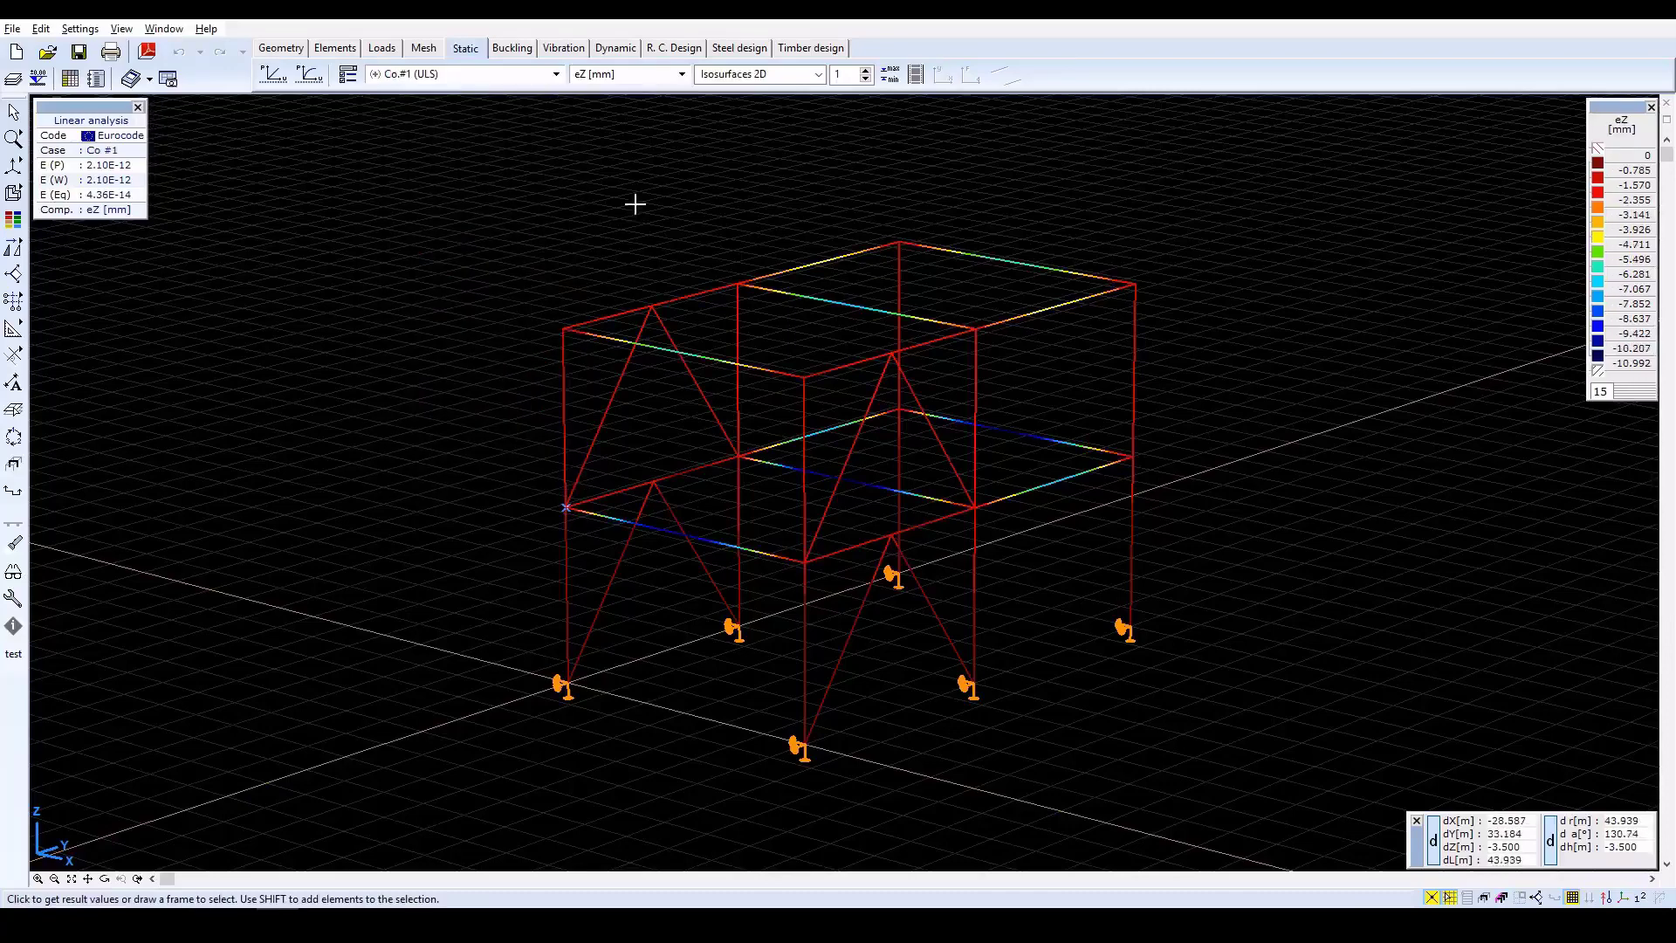
pyautogui.click(736, 77)
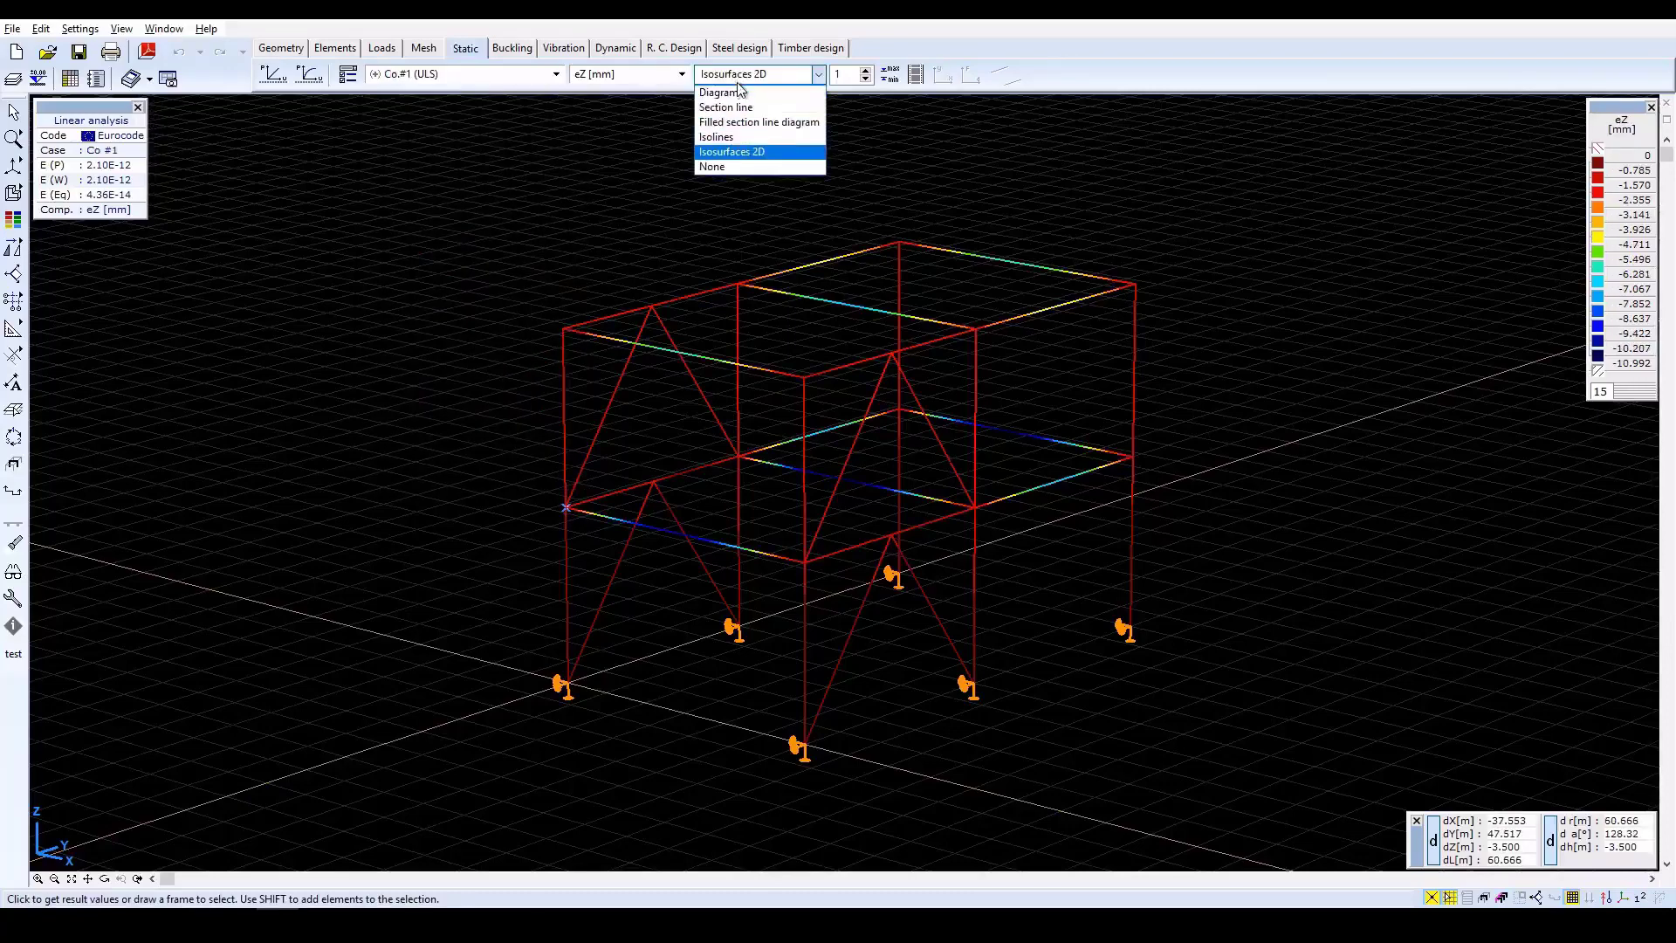
pyautogui.click(734, 92)
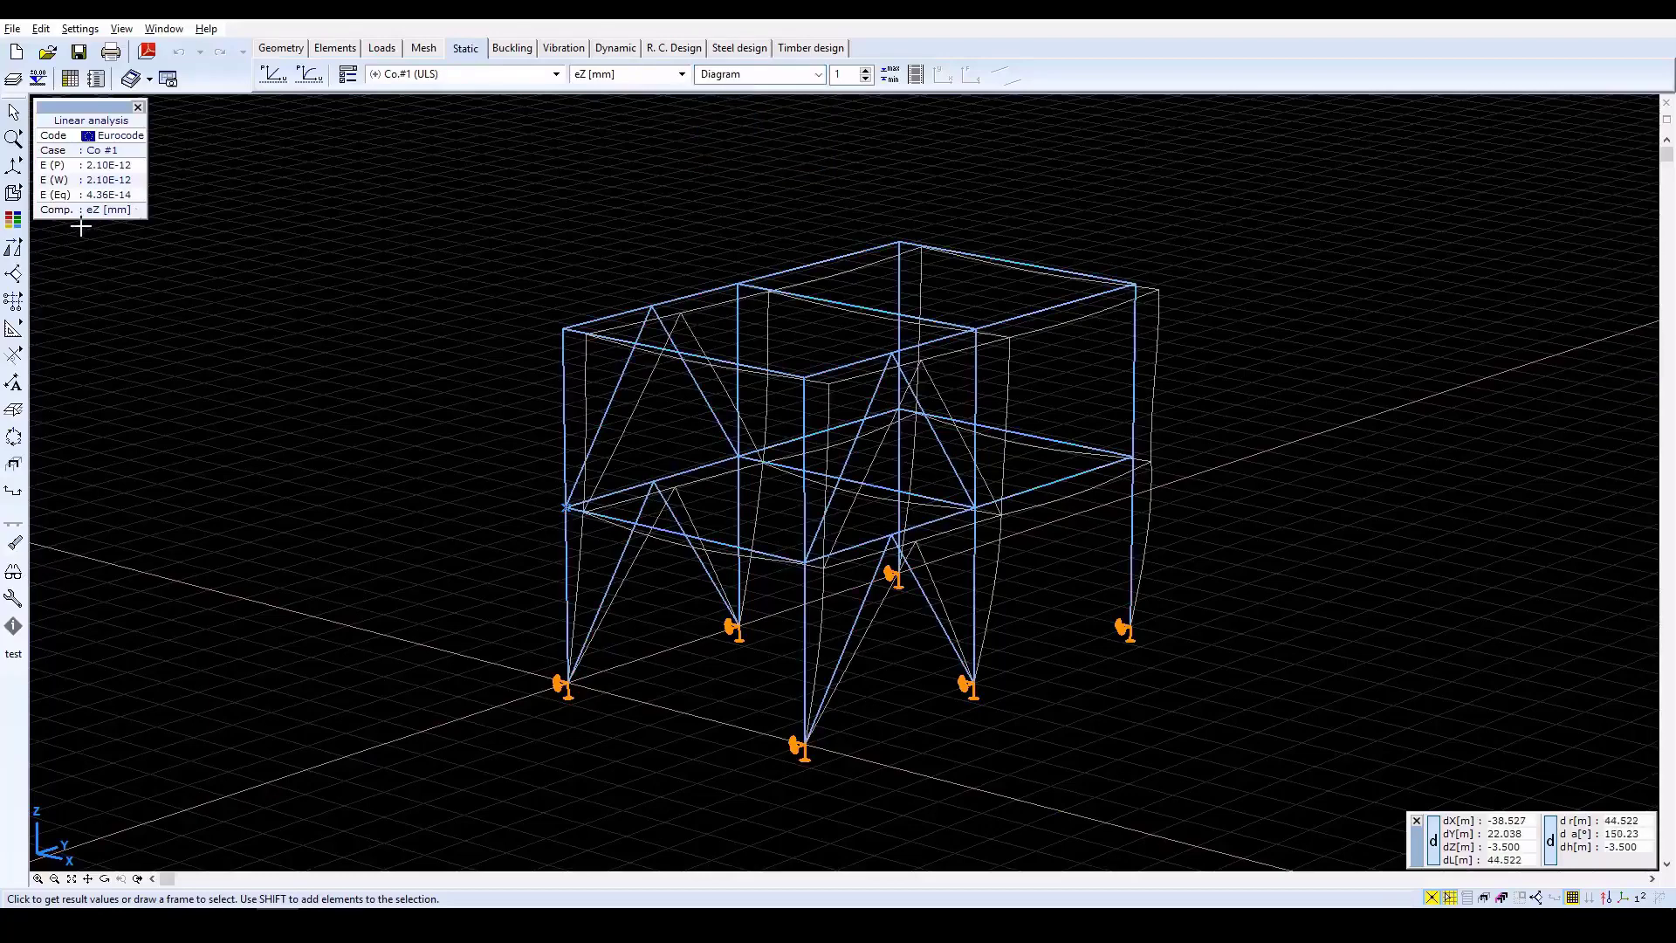
pyautogui.moveTo(24, 247)
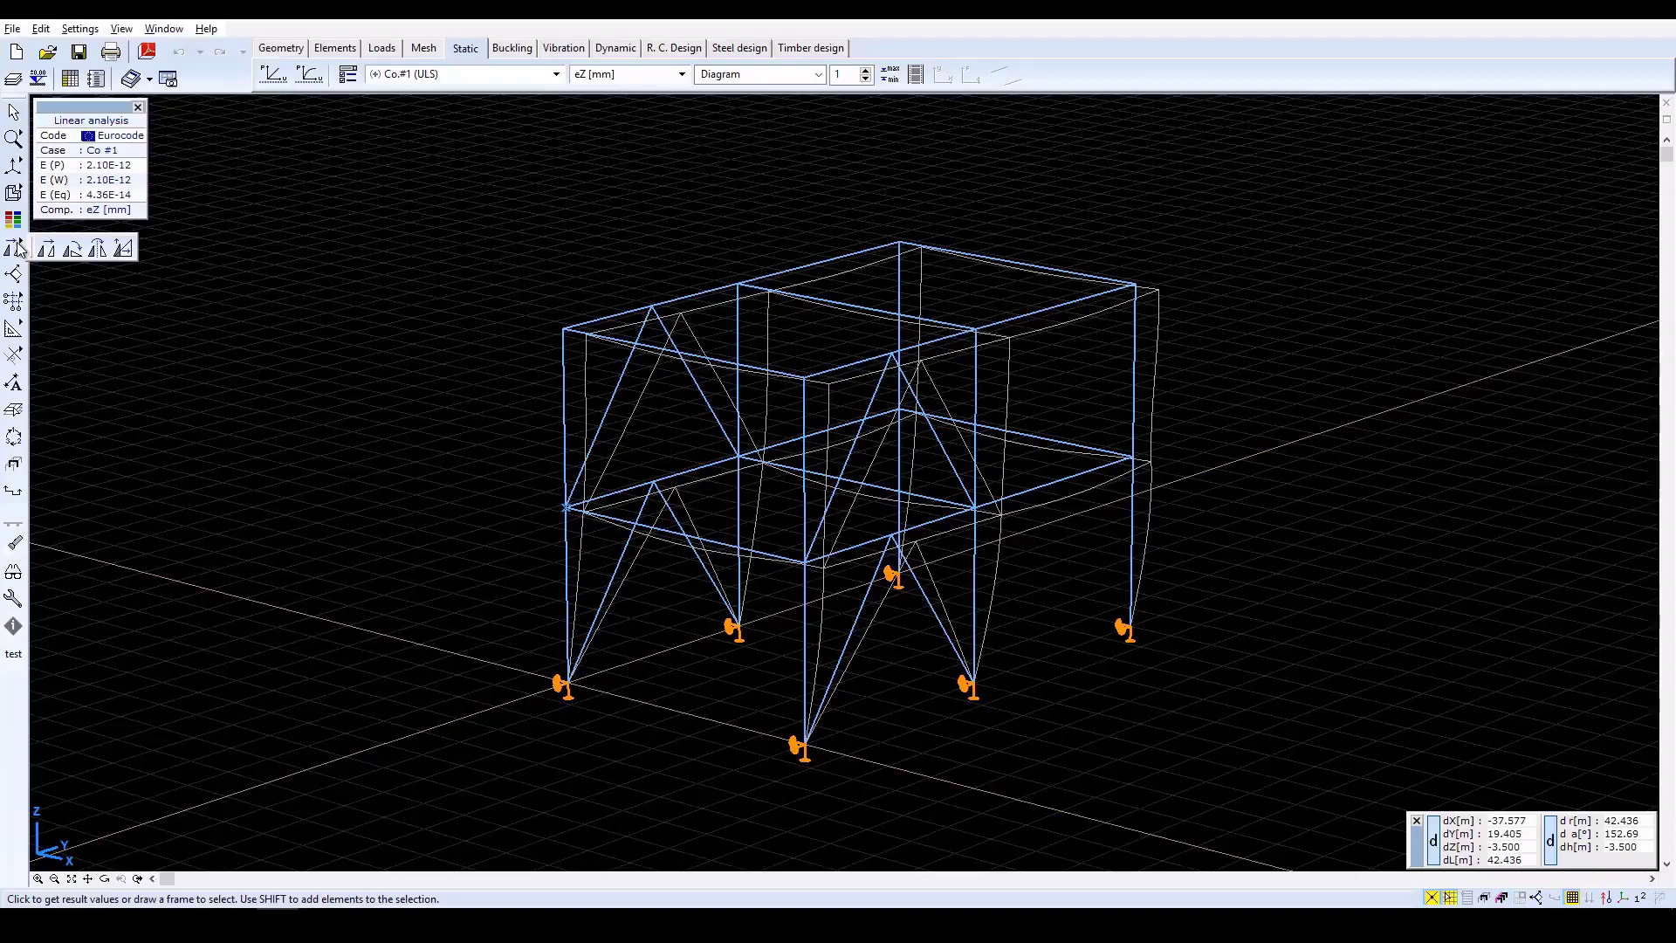
# In the X-Z front view, define a part named 1 from the frame along the right-hand column line and display only that part.
pyautogui.moveTo(16, 166)
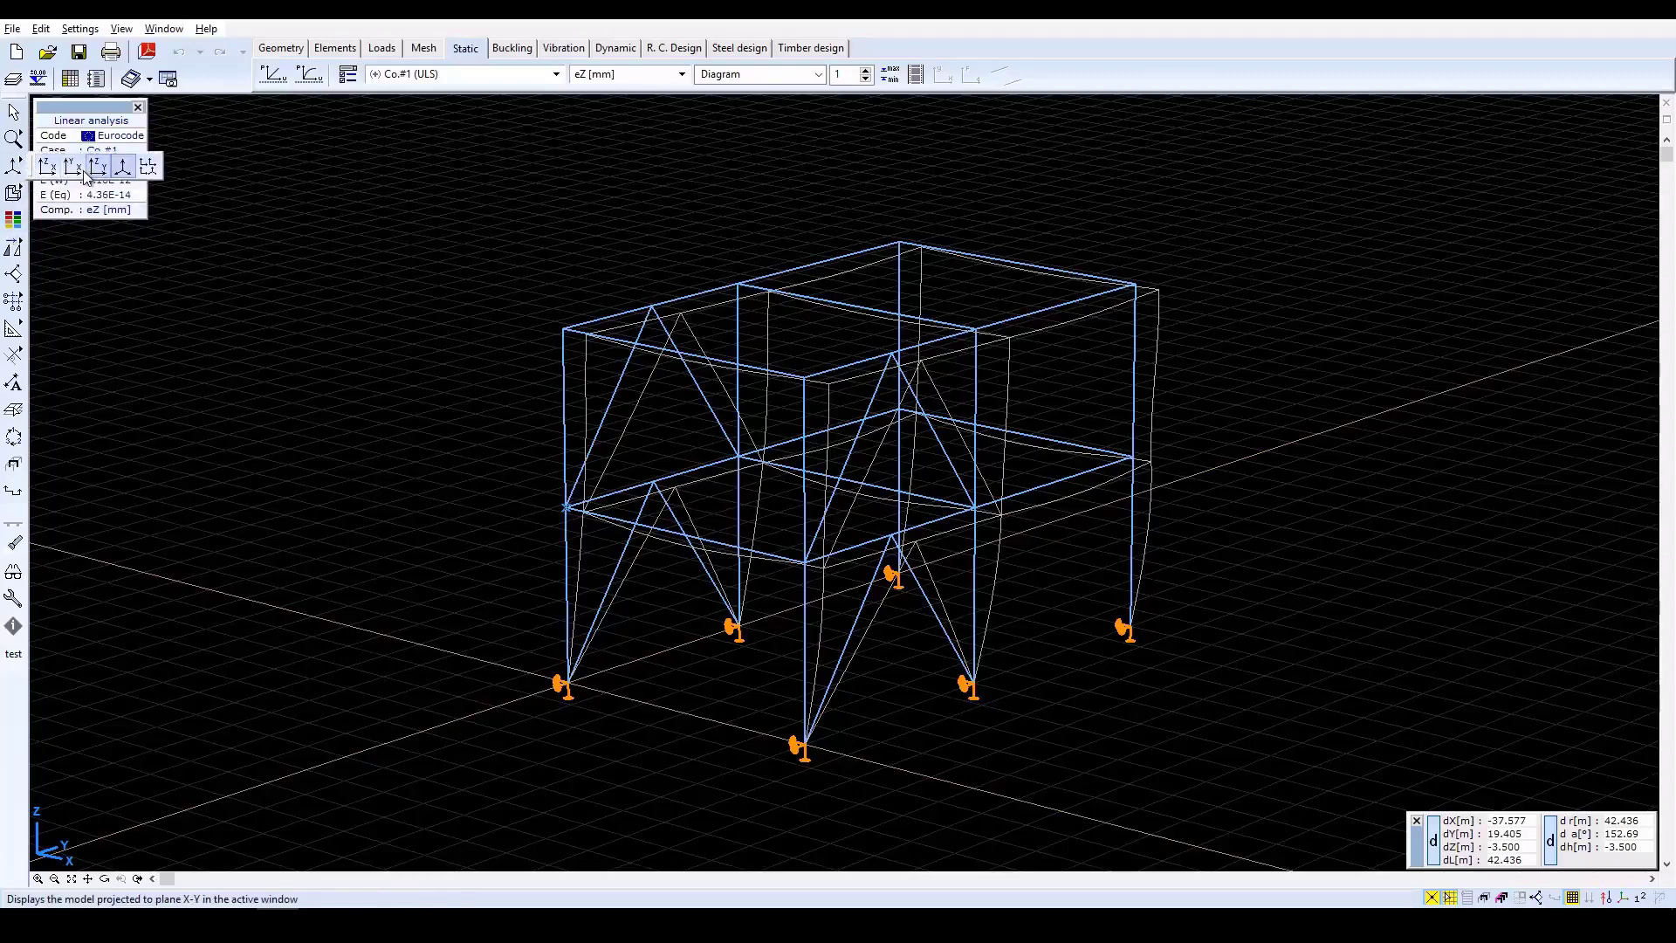
pyautogui.click(49, 168)
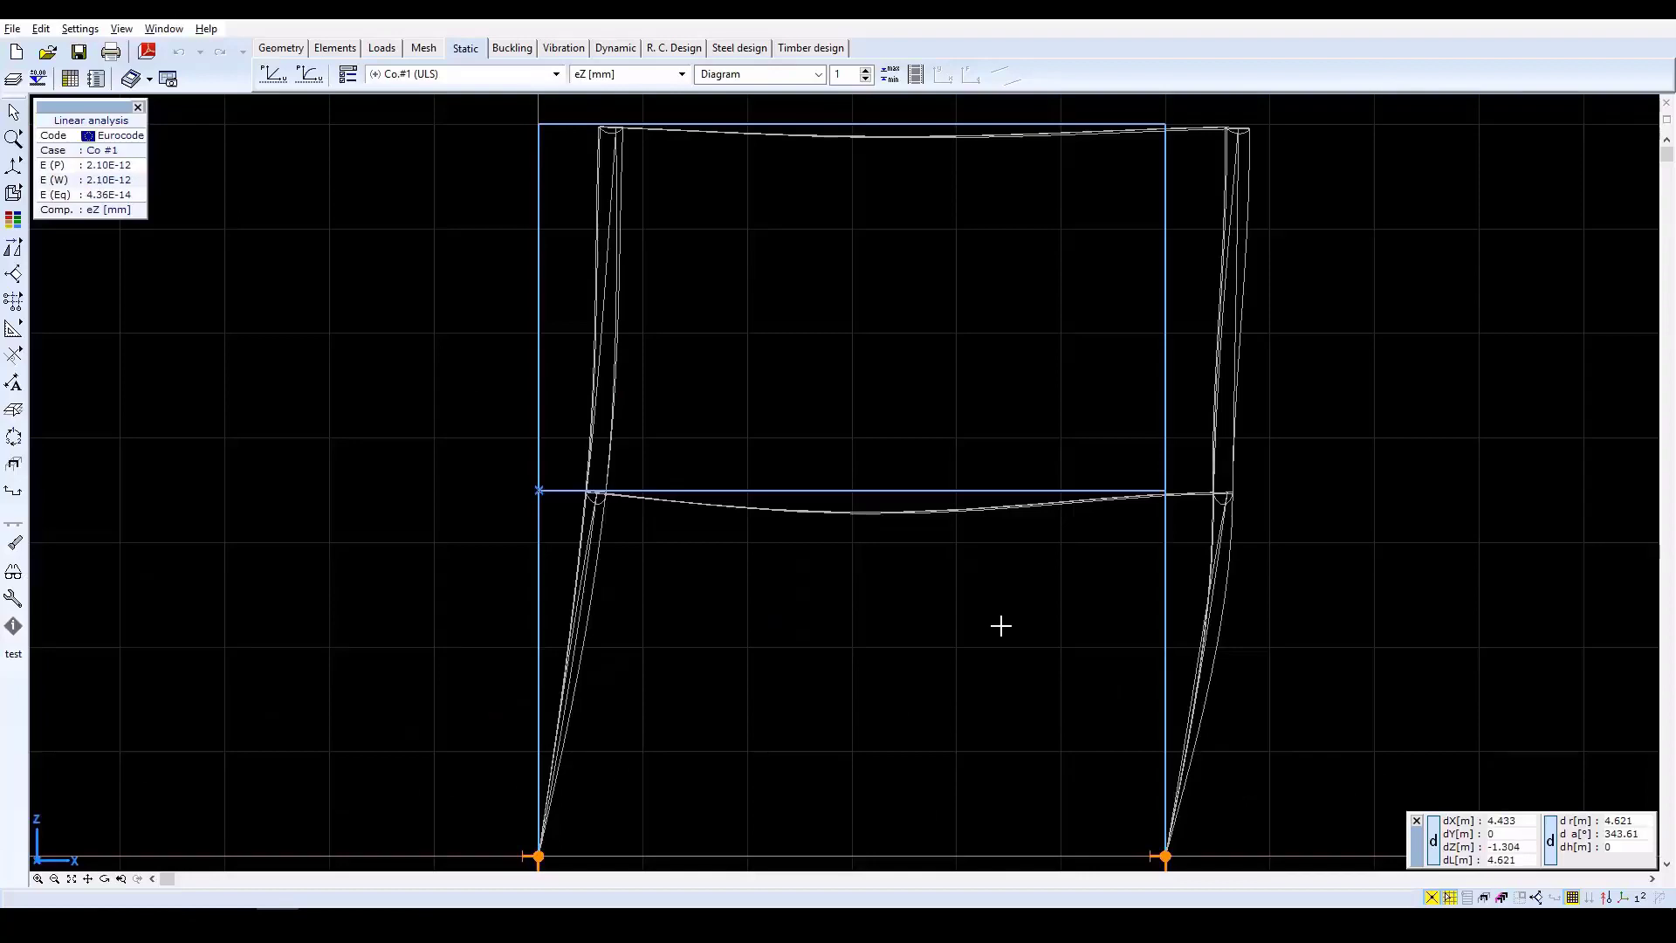
pyautogui.scroll(-2, 1000, 626)
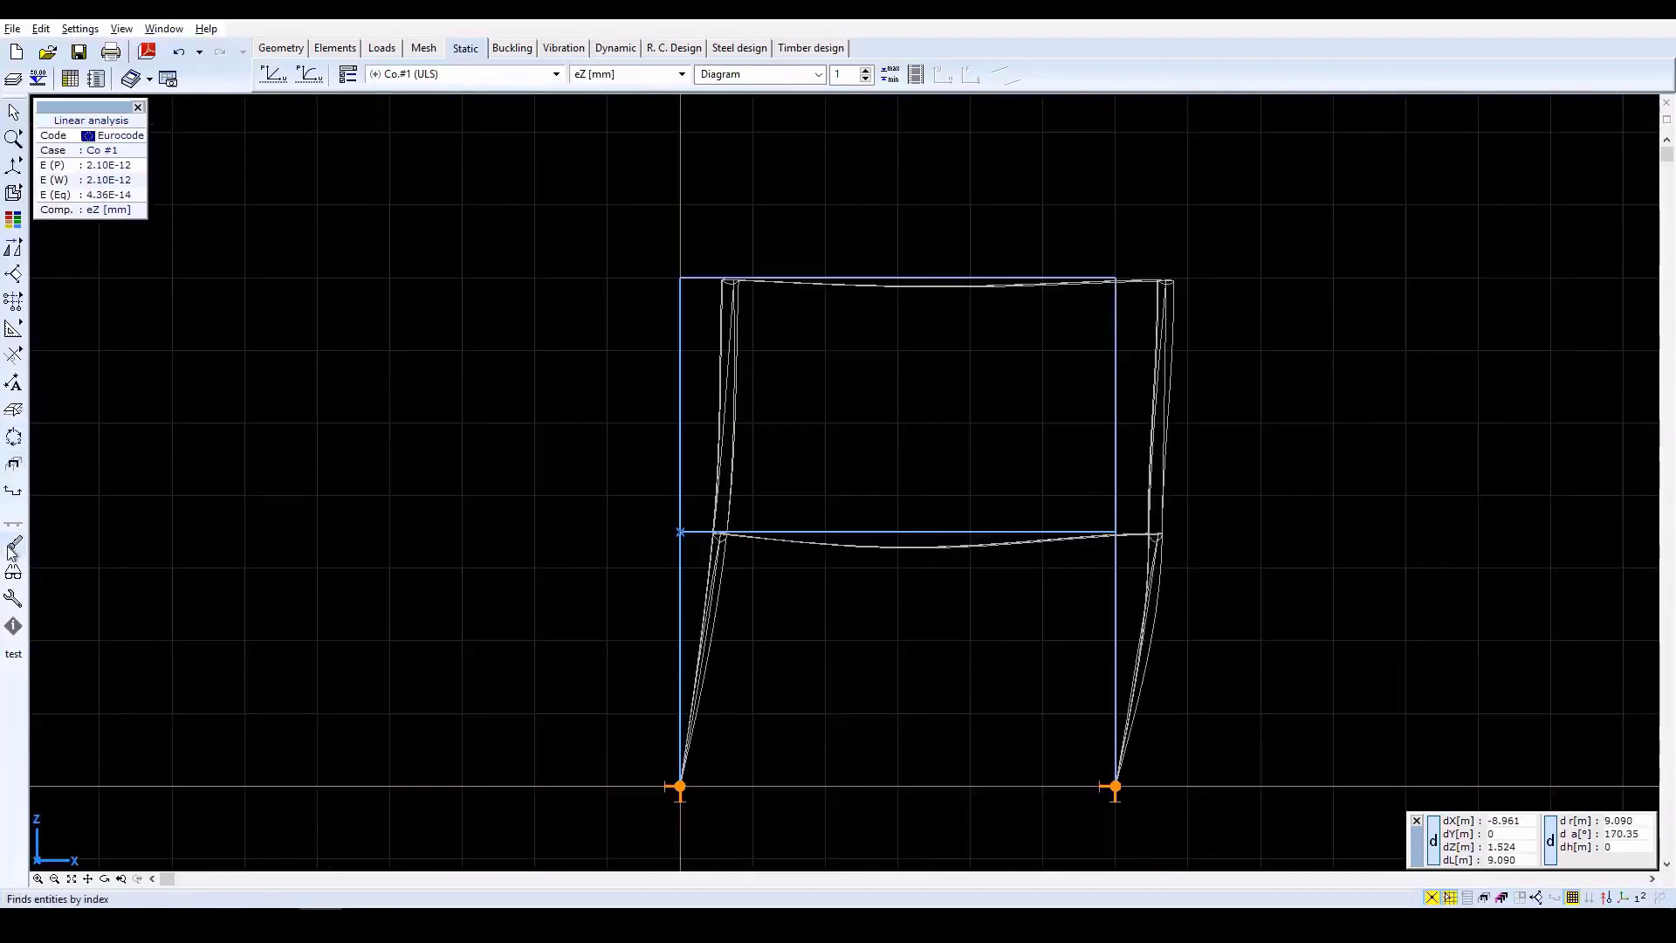
pyautogui.click(13, 470)
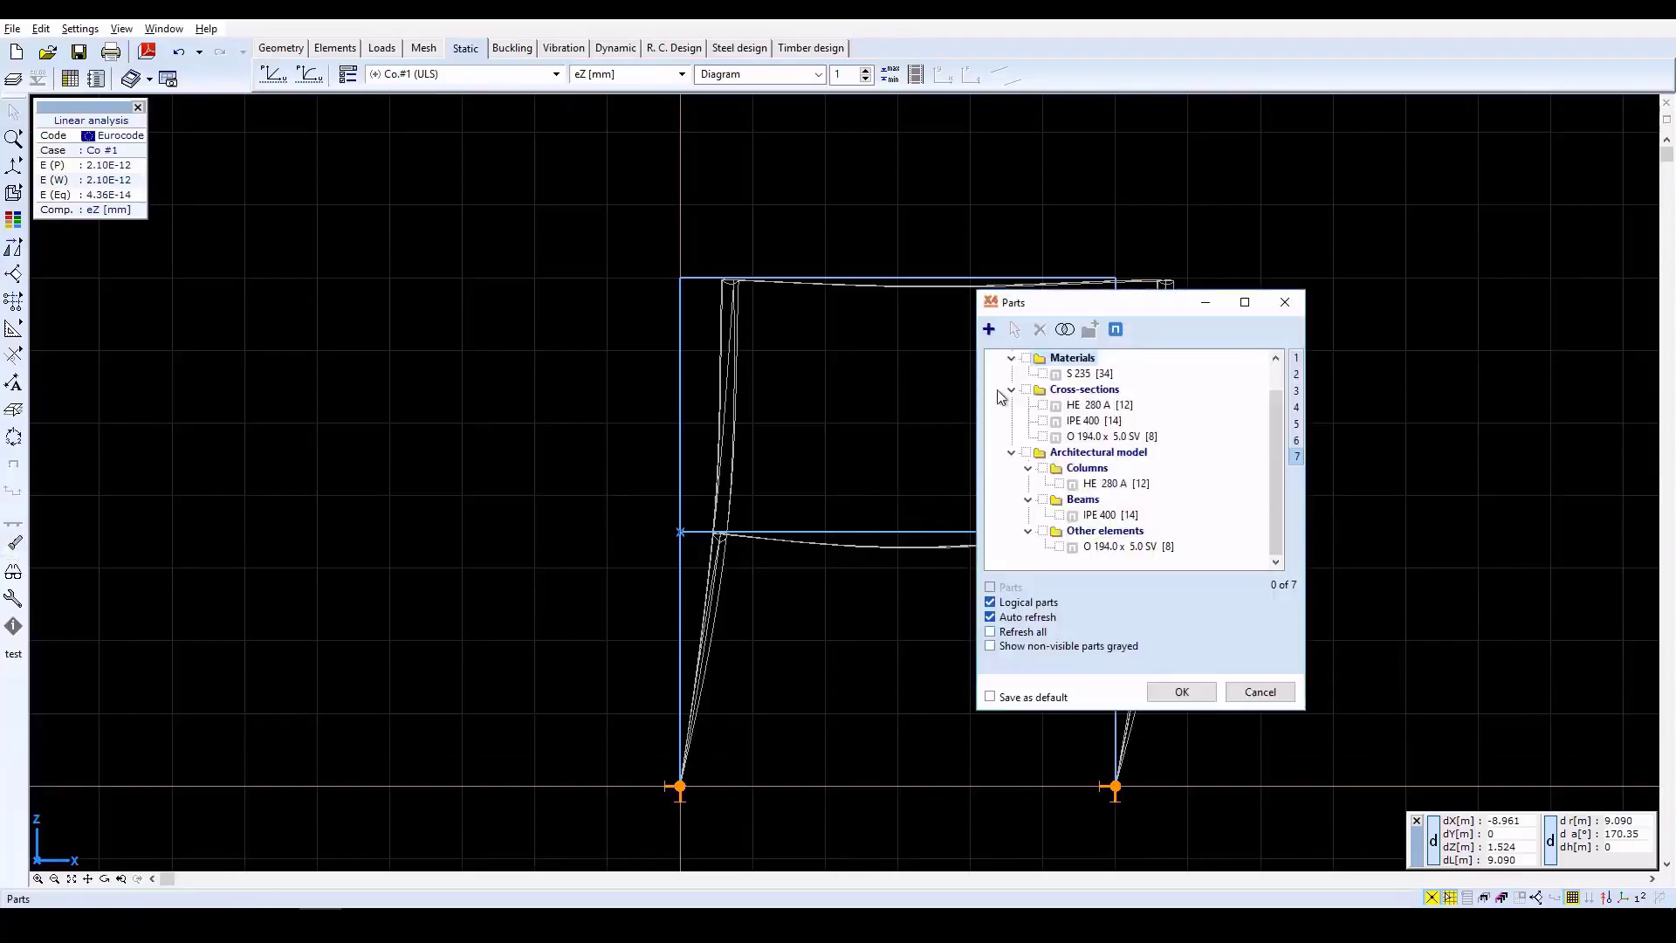
pyautogui.click(989, 331)
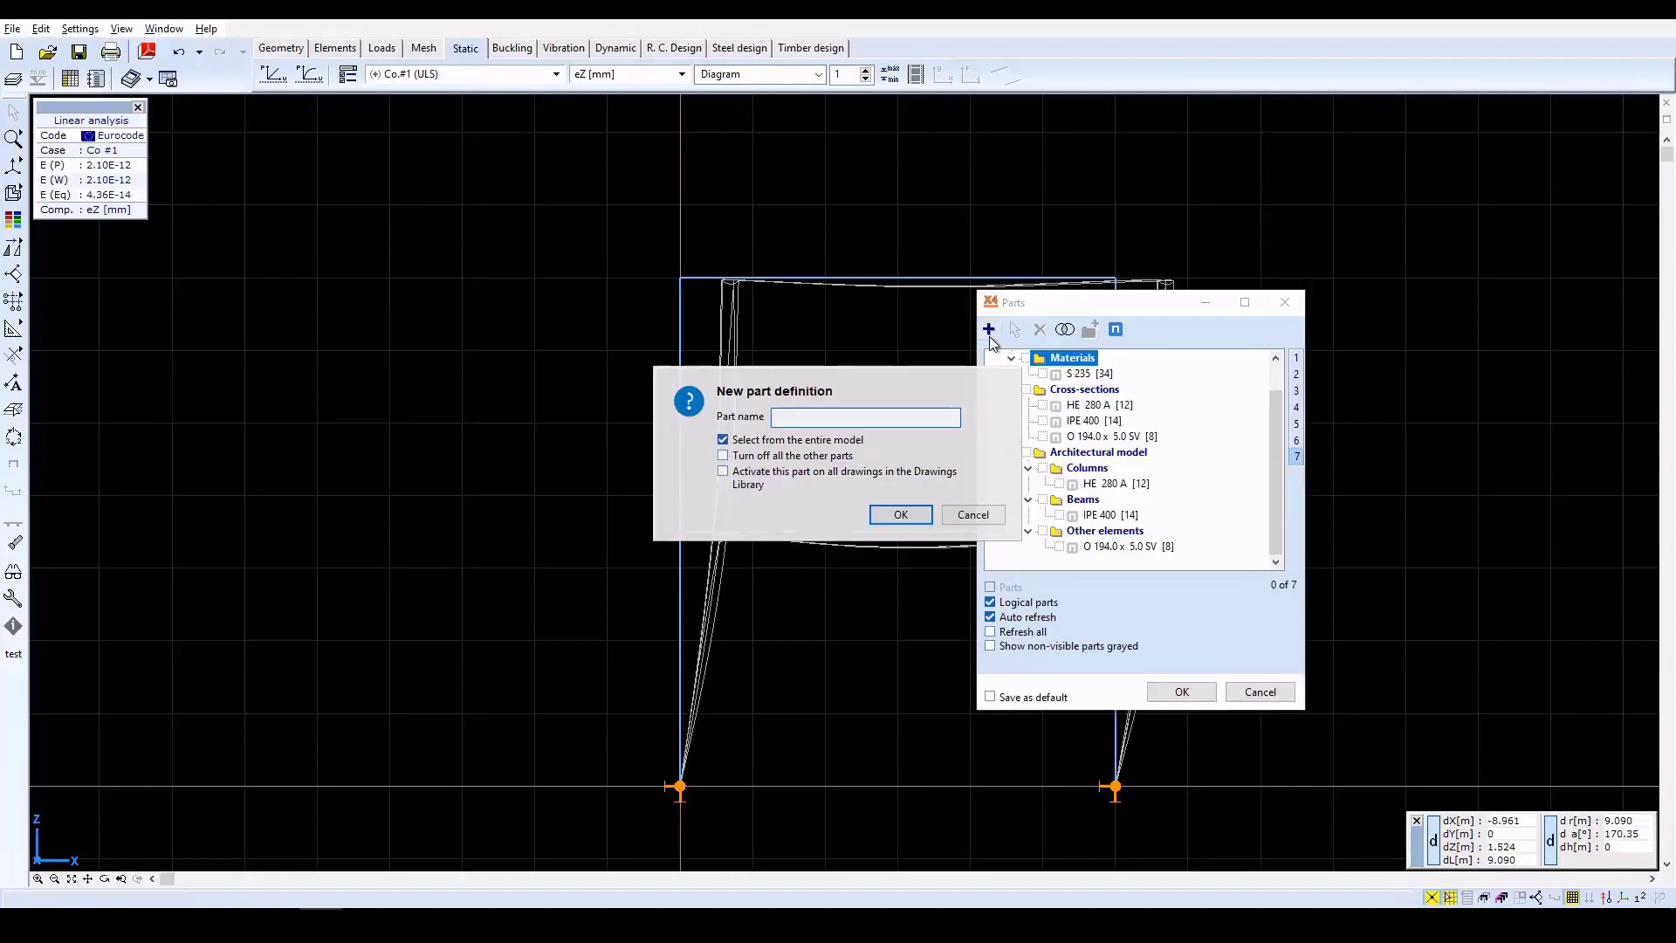
pyautogui.write('1')
pyautogui.click(902, 516)
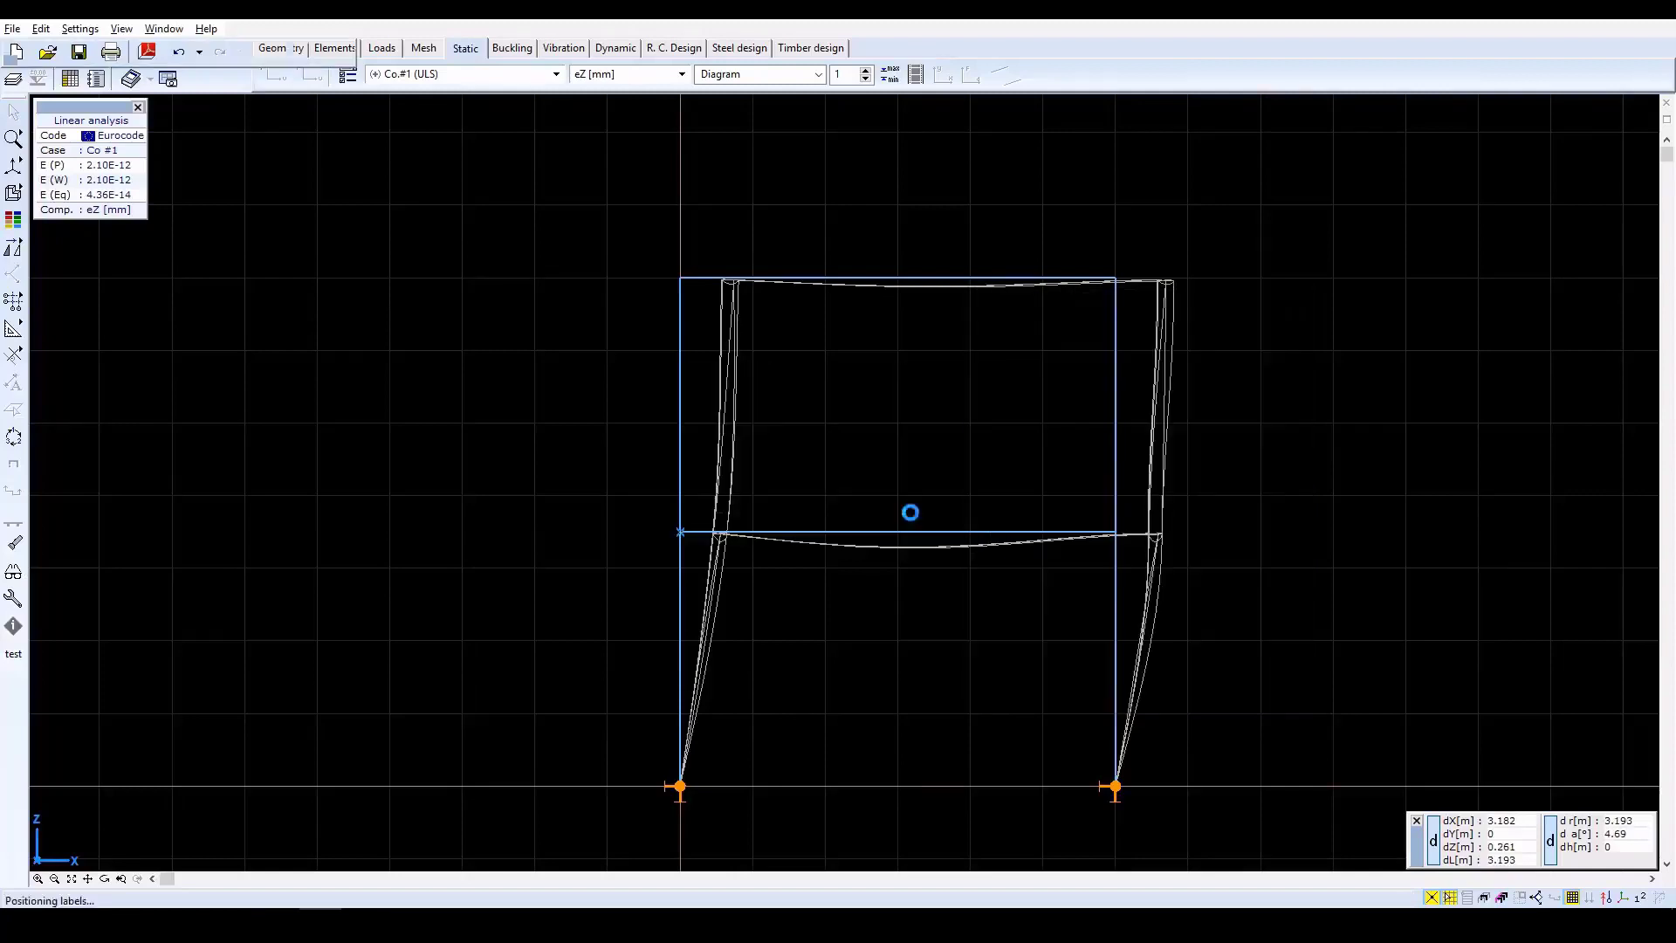
pyautogui.click(644, 588)
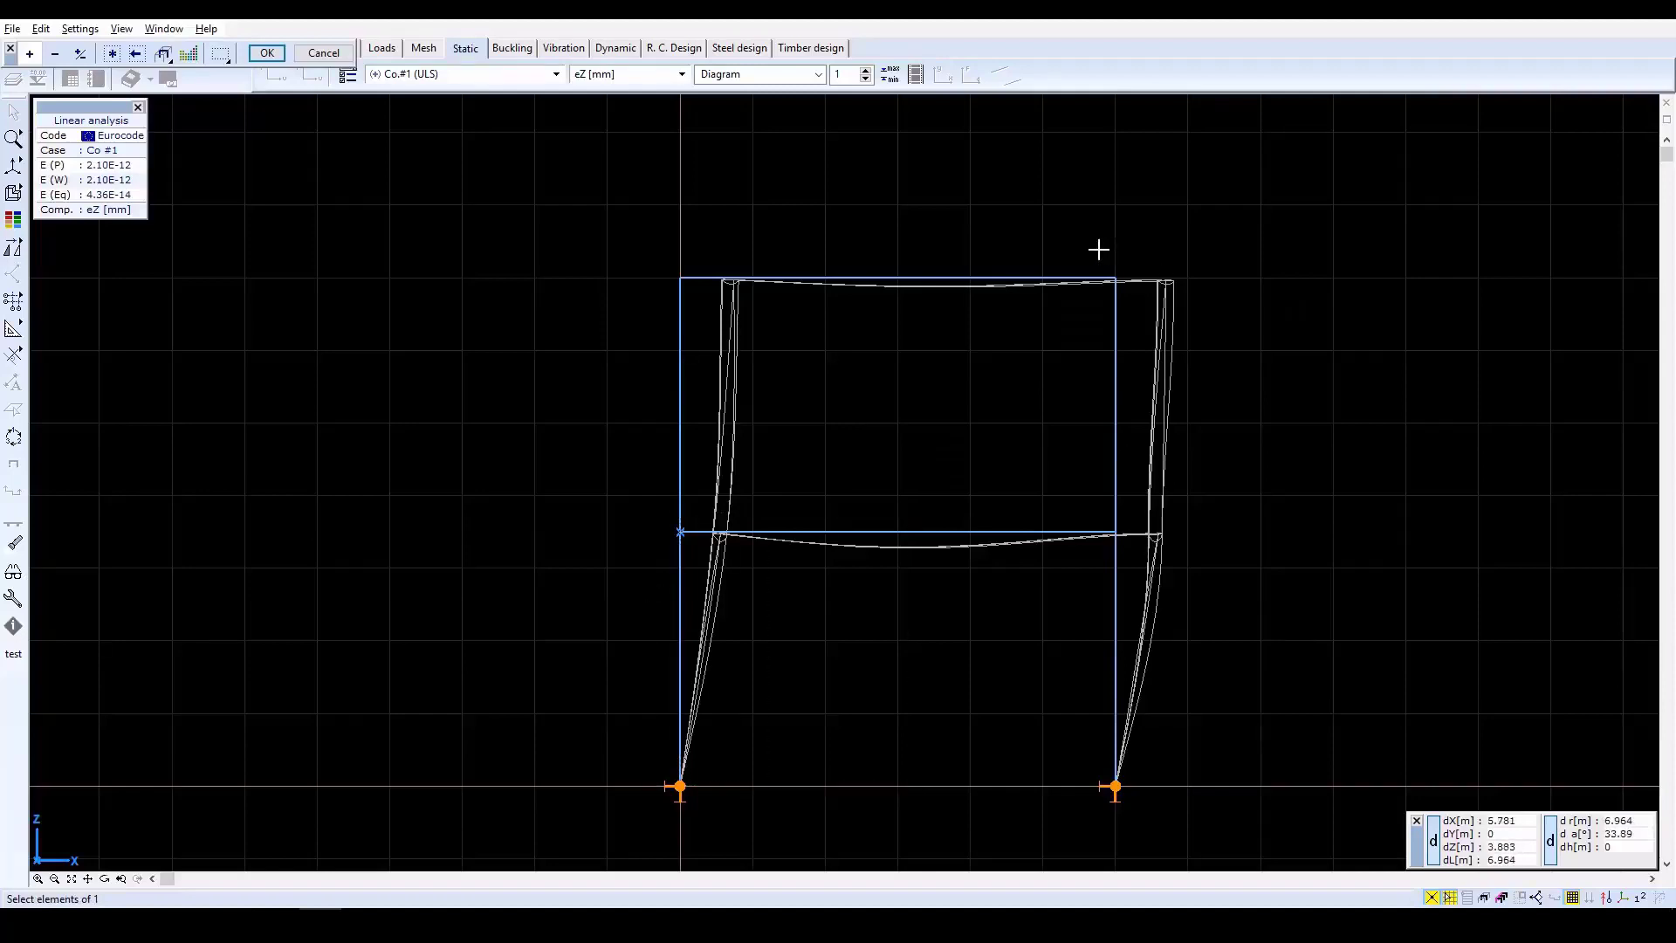
pyautogui.click(1100, 250)
pyautogui.click(1136, 813)
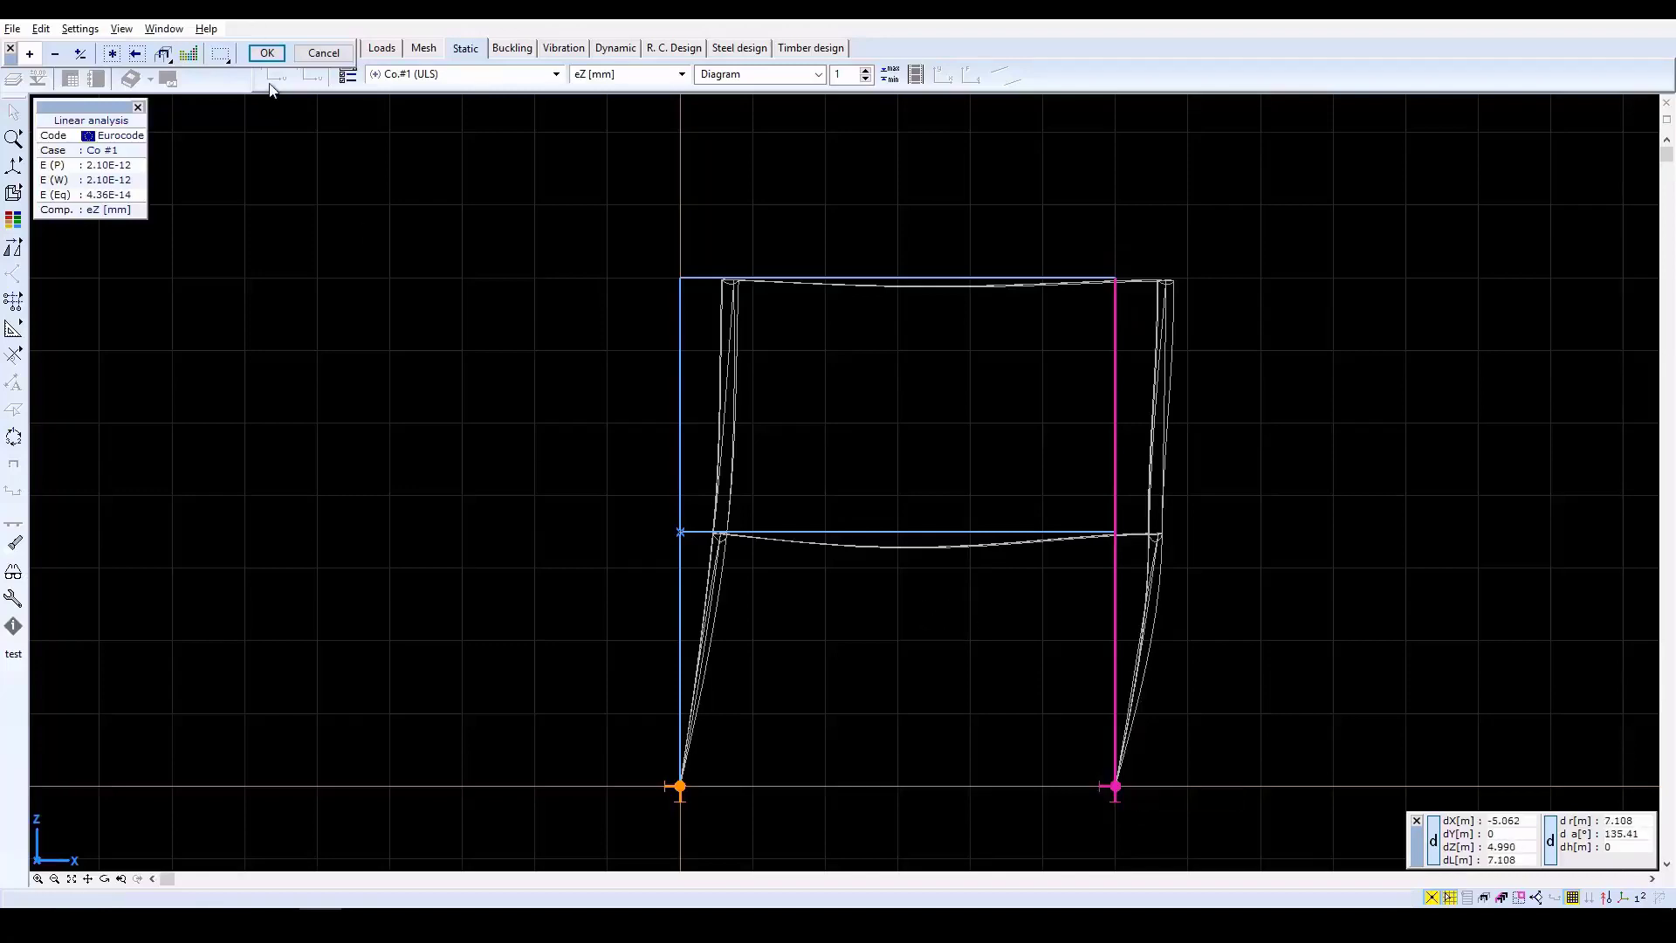
pyautogui.click(268, 52)
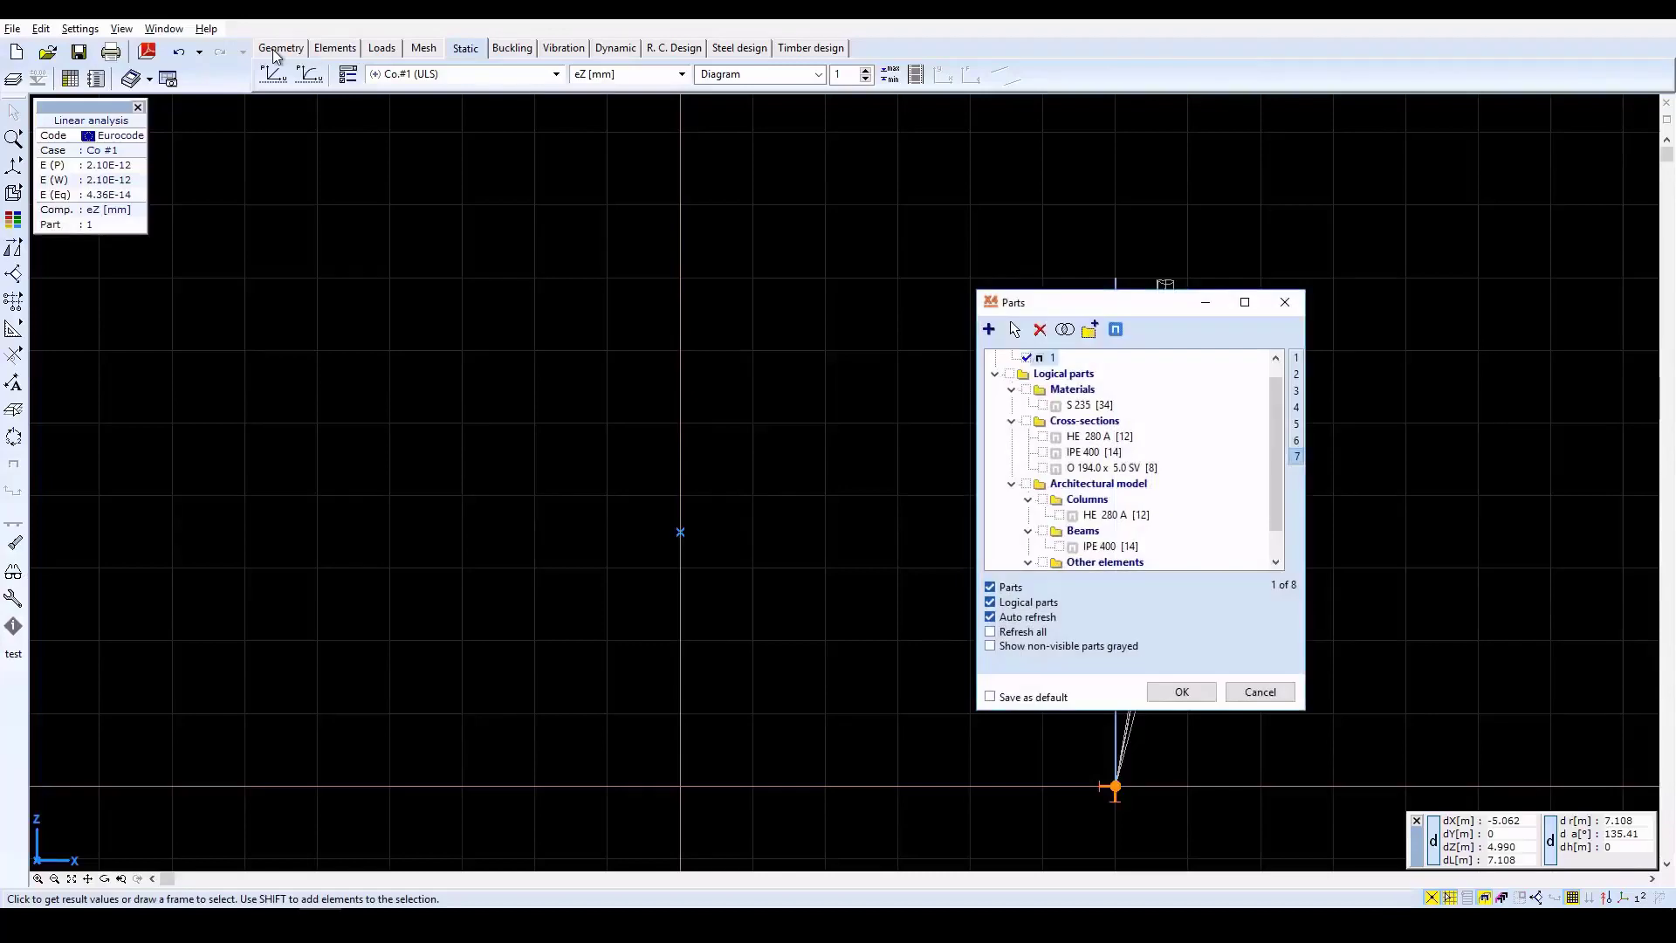
pyautogui.click(1184, 693)
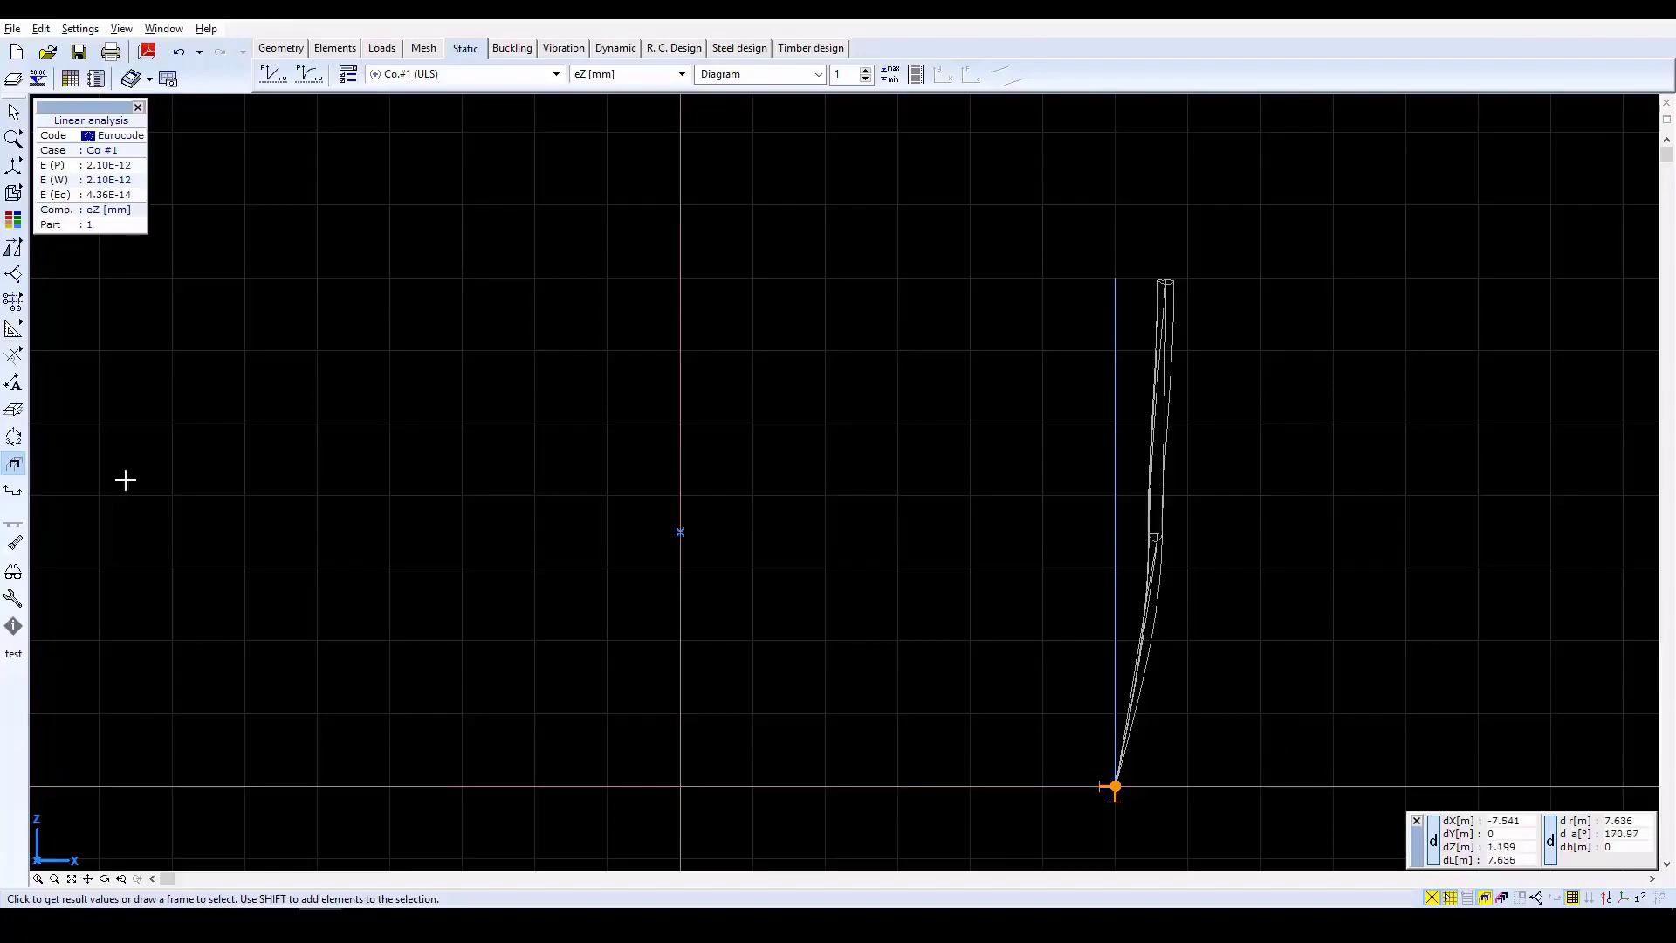
# Show the part in the Y-Z side view and write the eZ displacement values on its lines.
pyautogui.click(123, 879)
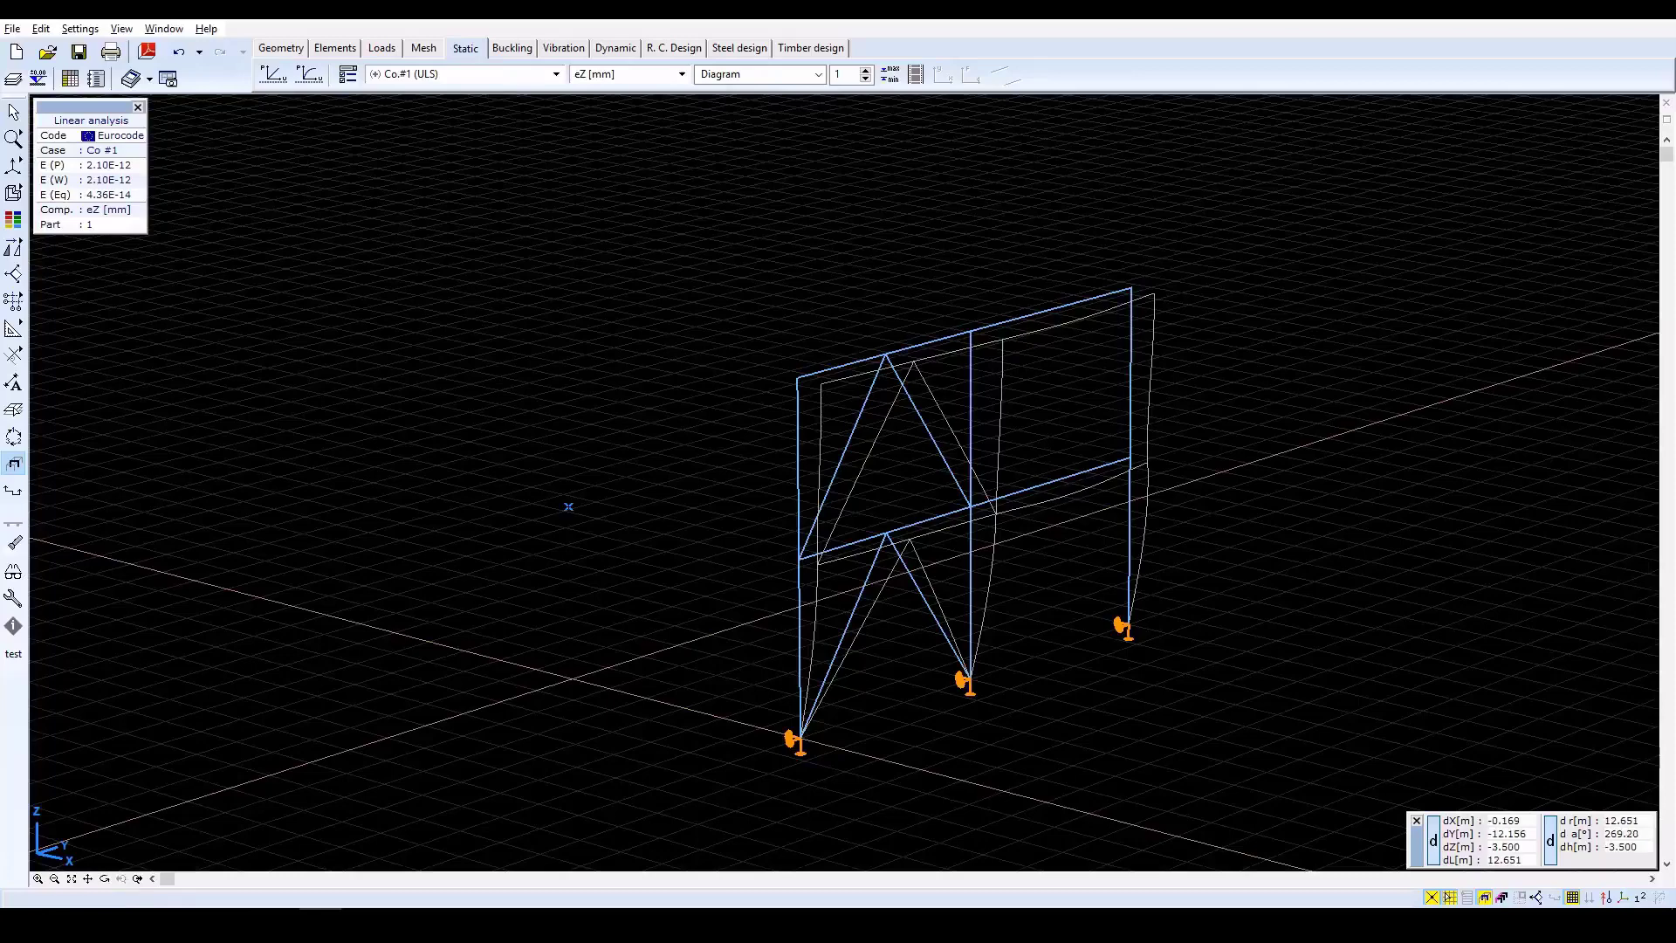
pyautogui.moveTo(14, 166)
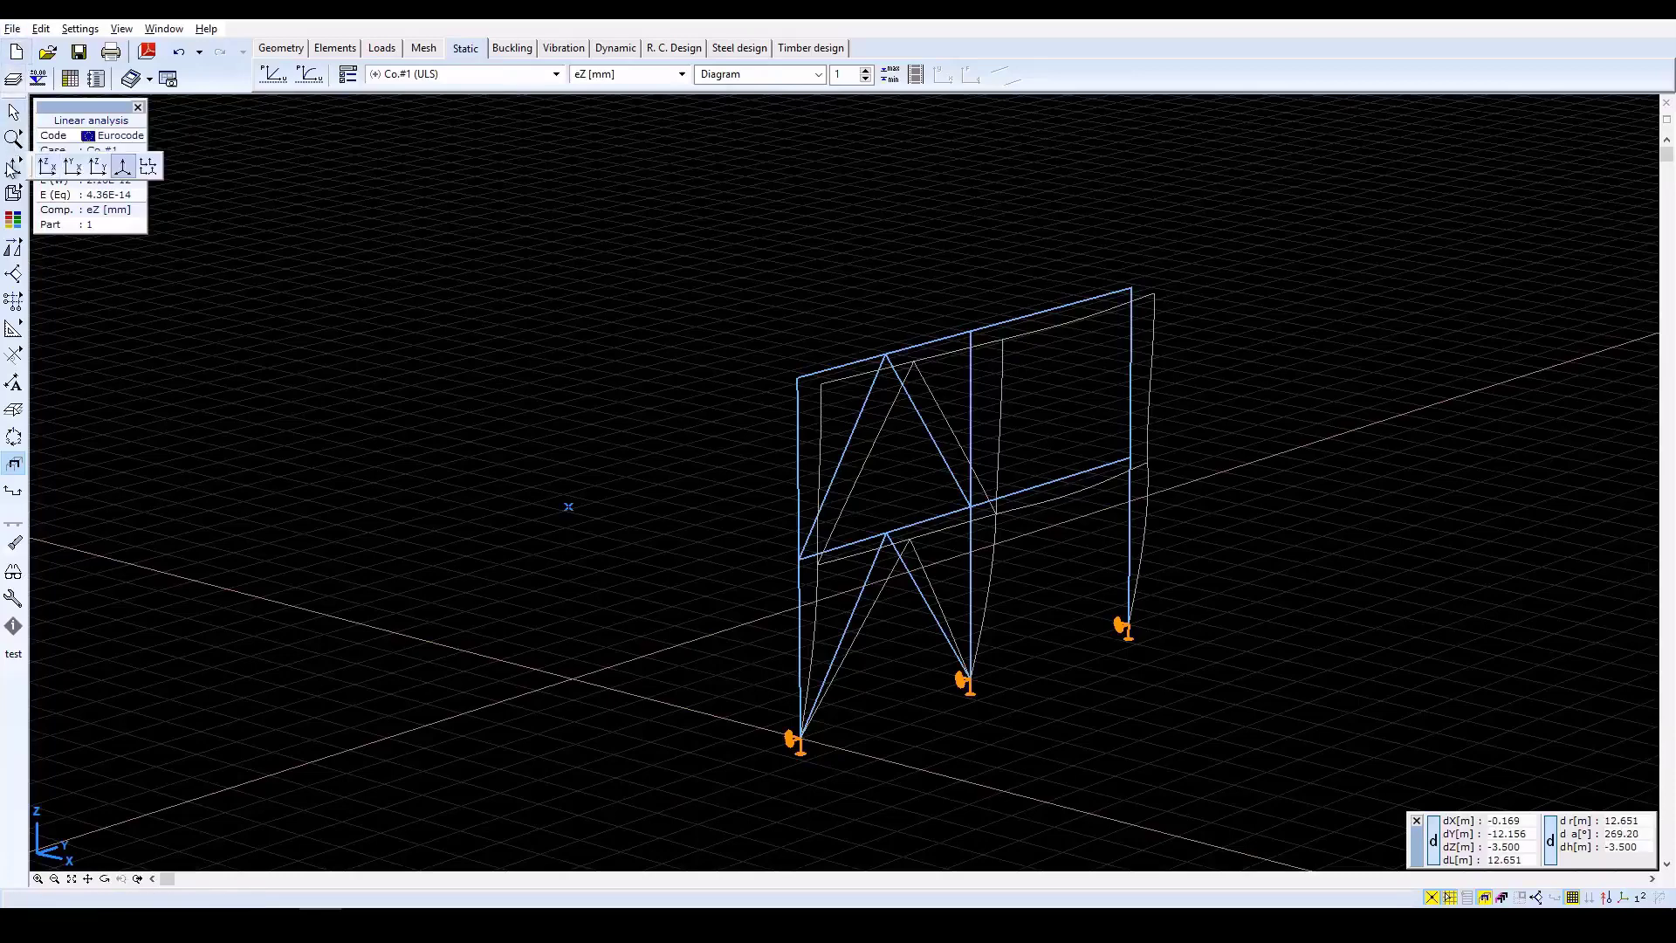
pyautogui.click(97, 166)
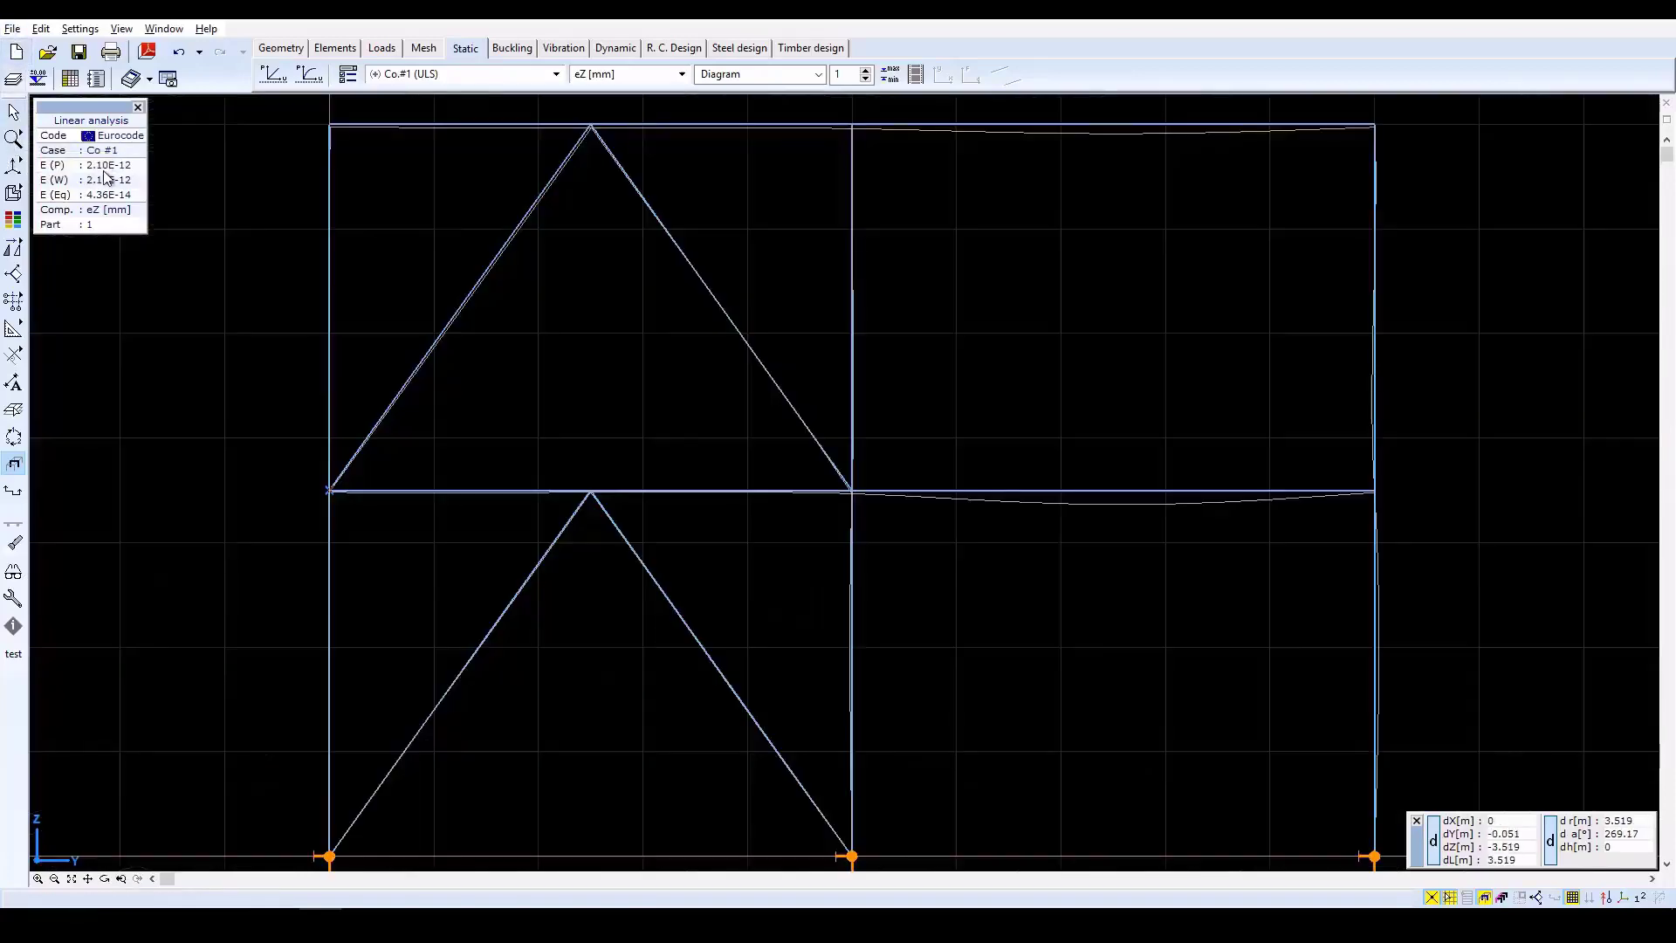
pyautogui.scroll(-2, 829, 441)
pyautogui.scroll(1, 823, 450)
pyautogui.rightClick(824, 451)
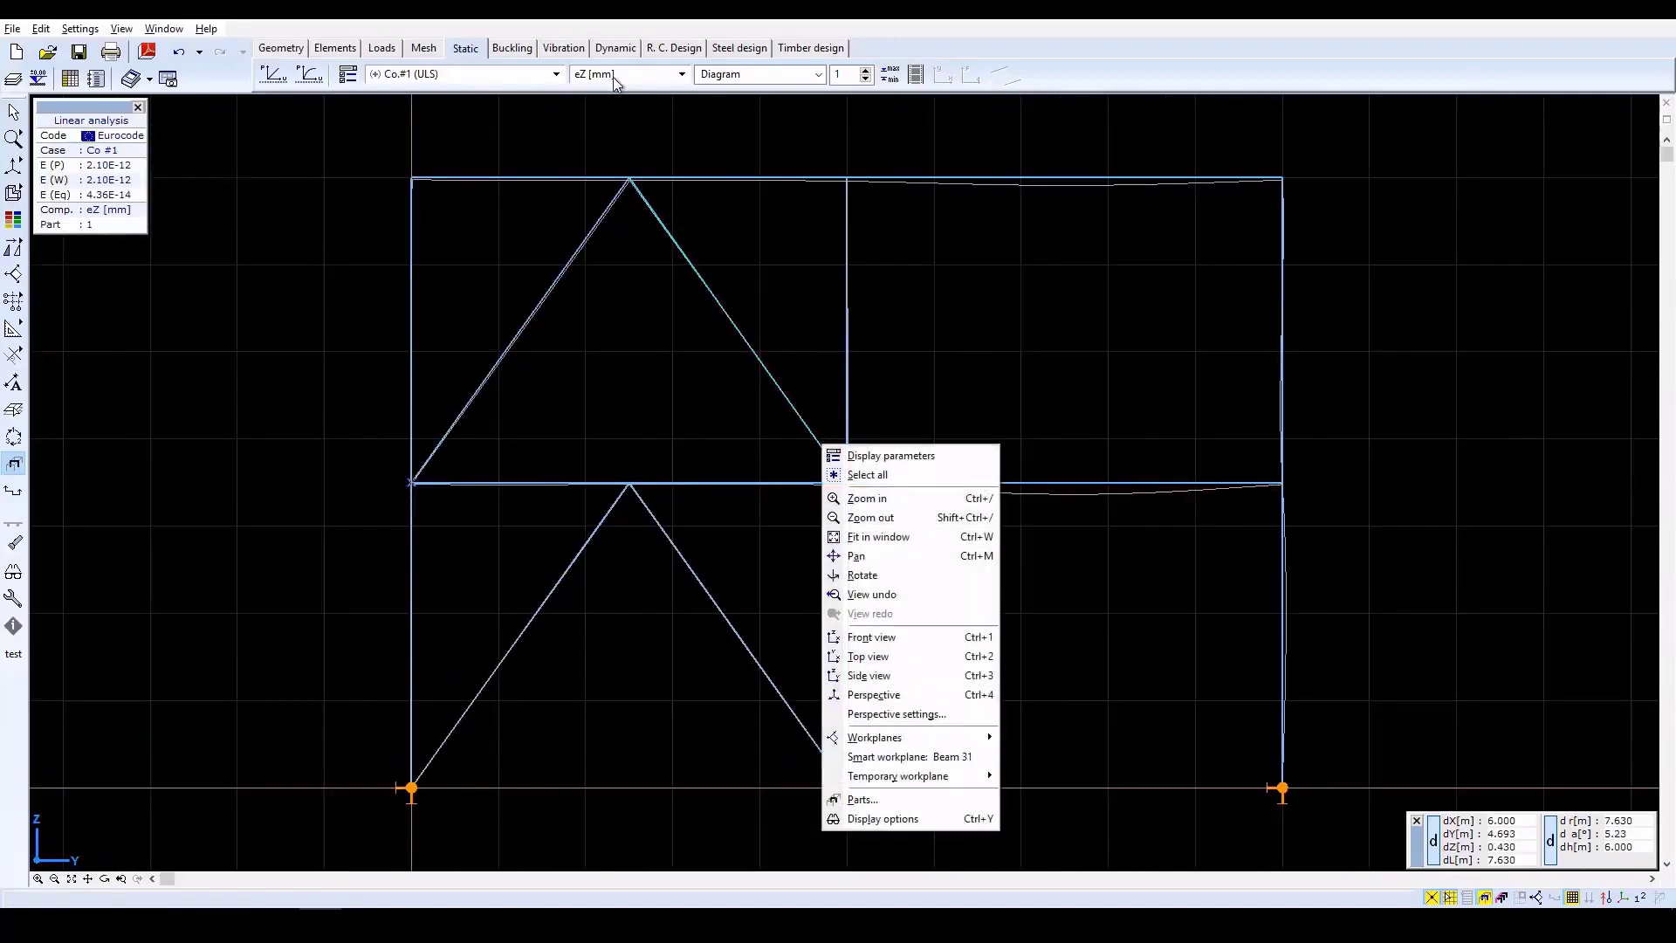
pyautogui.click(346, 77)
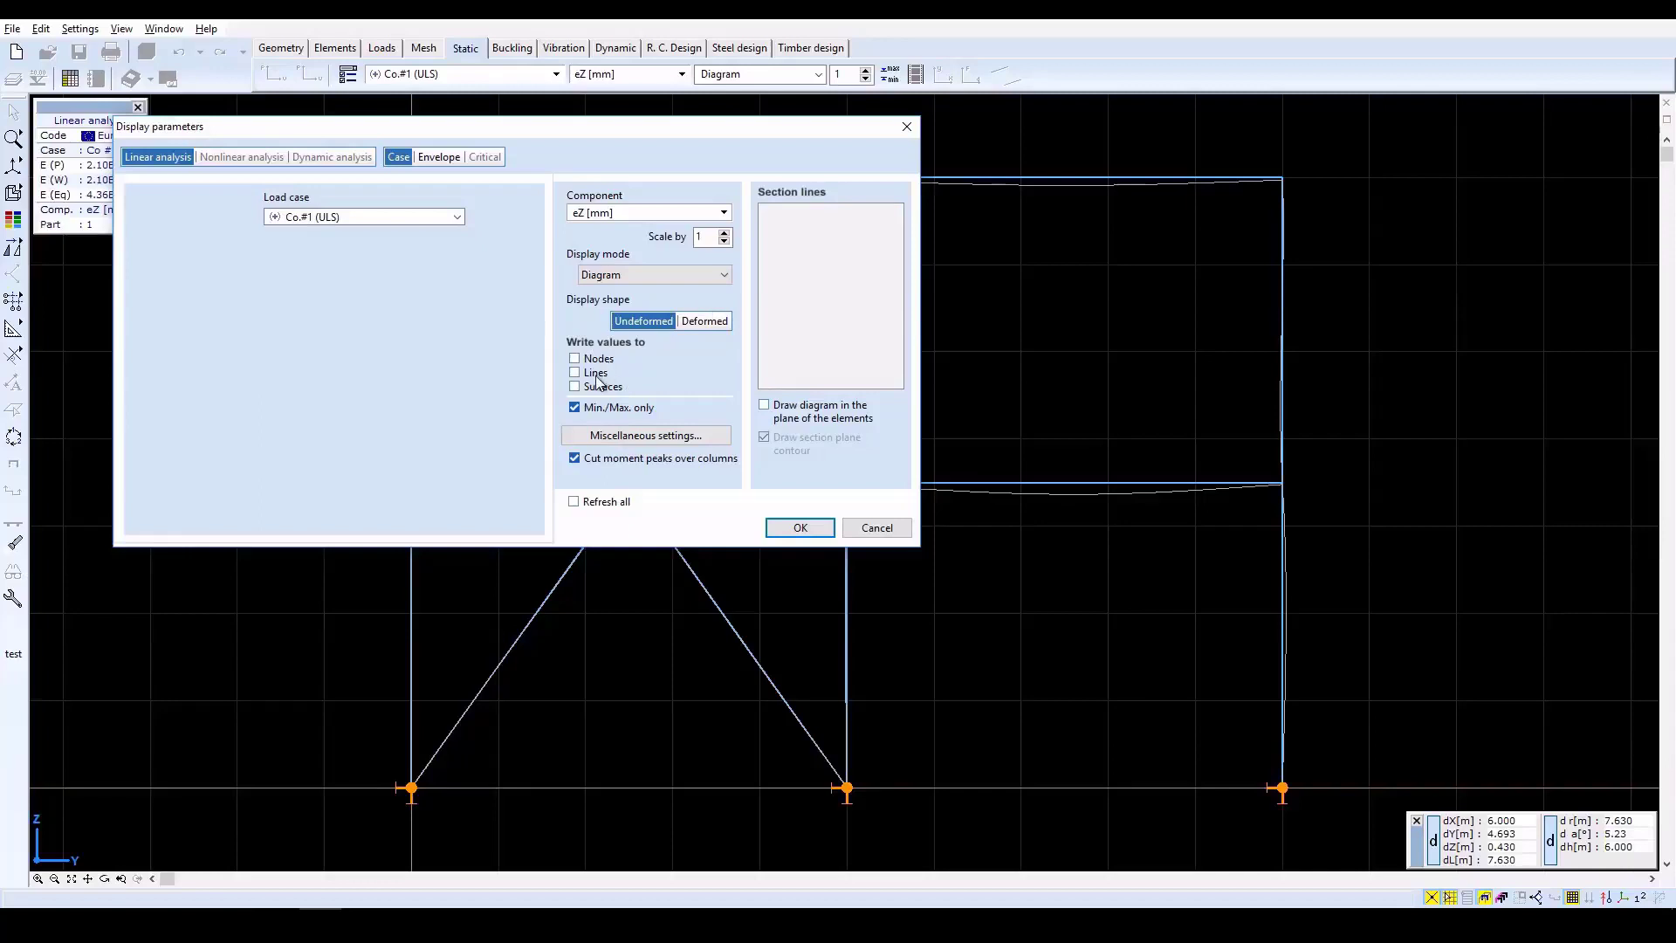
pyautogui.click(798, 529)
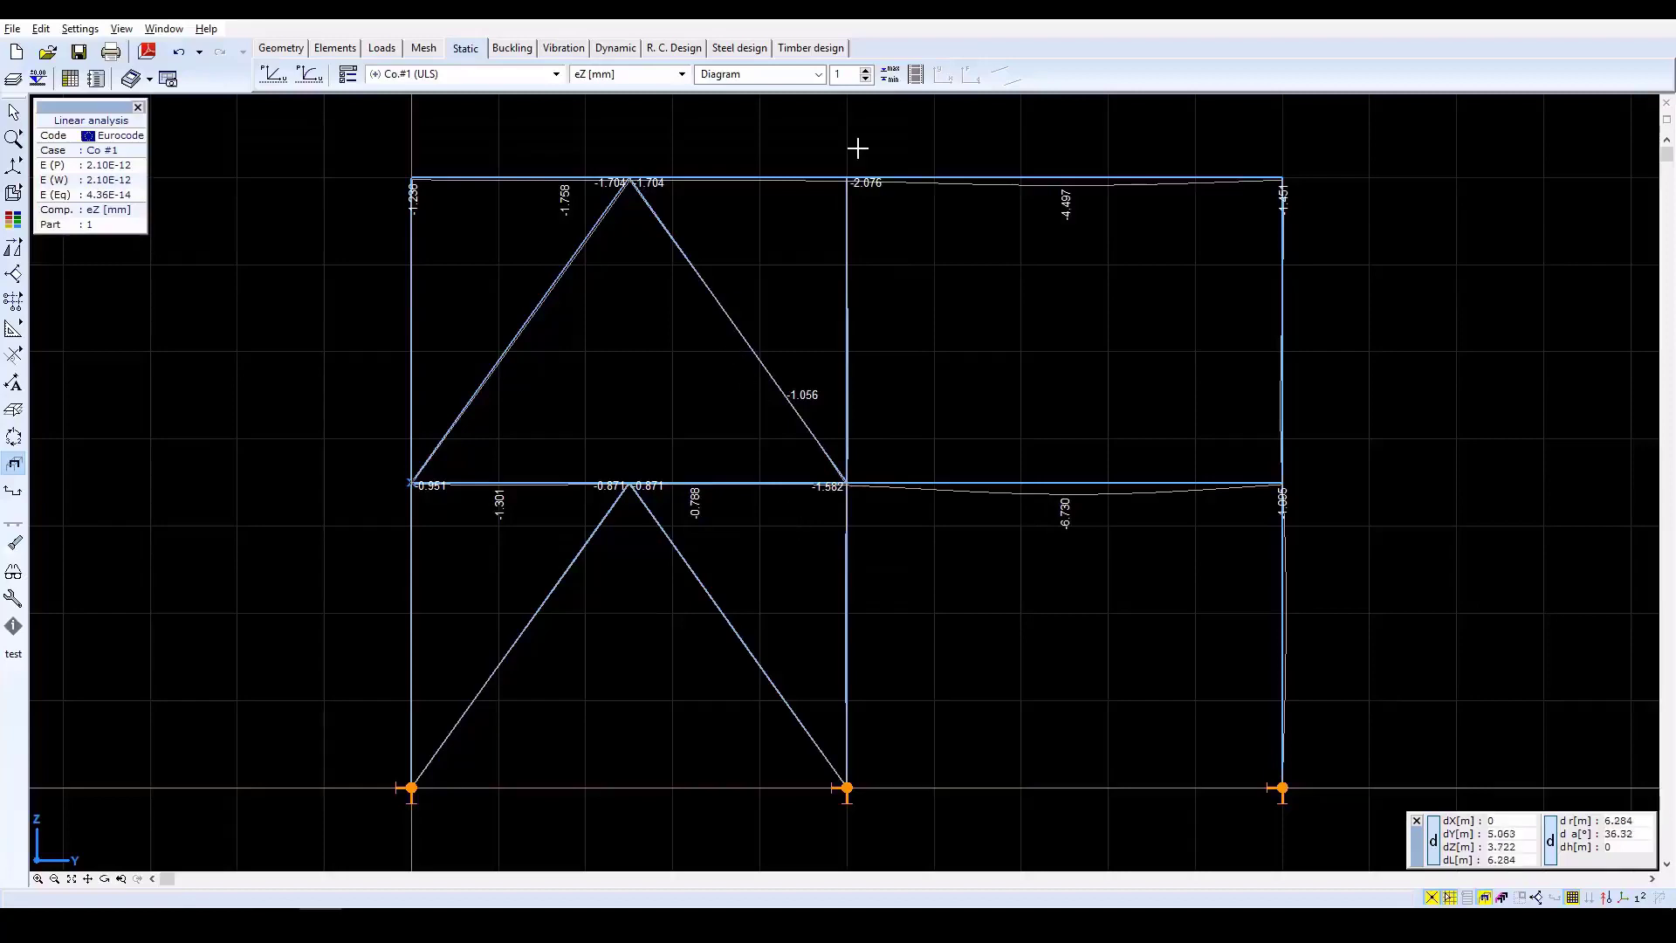
# Find the minimum and maximum eZ displacements of the displayed part and examine their locations.
pyautogui.click(890, 77)
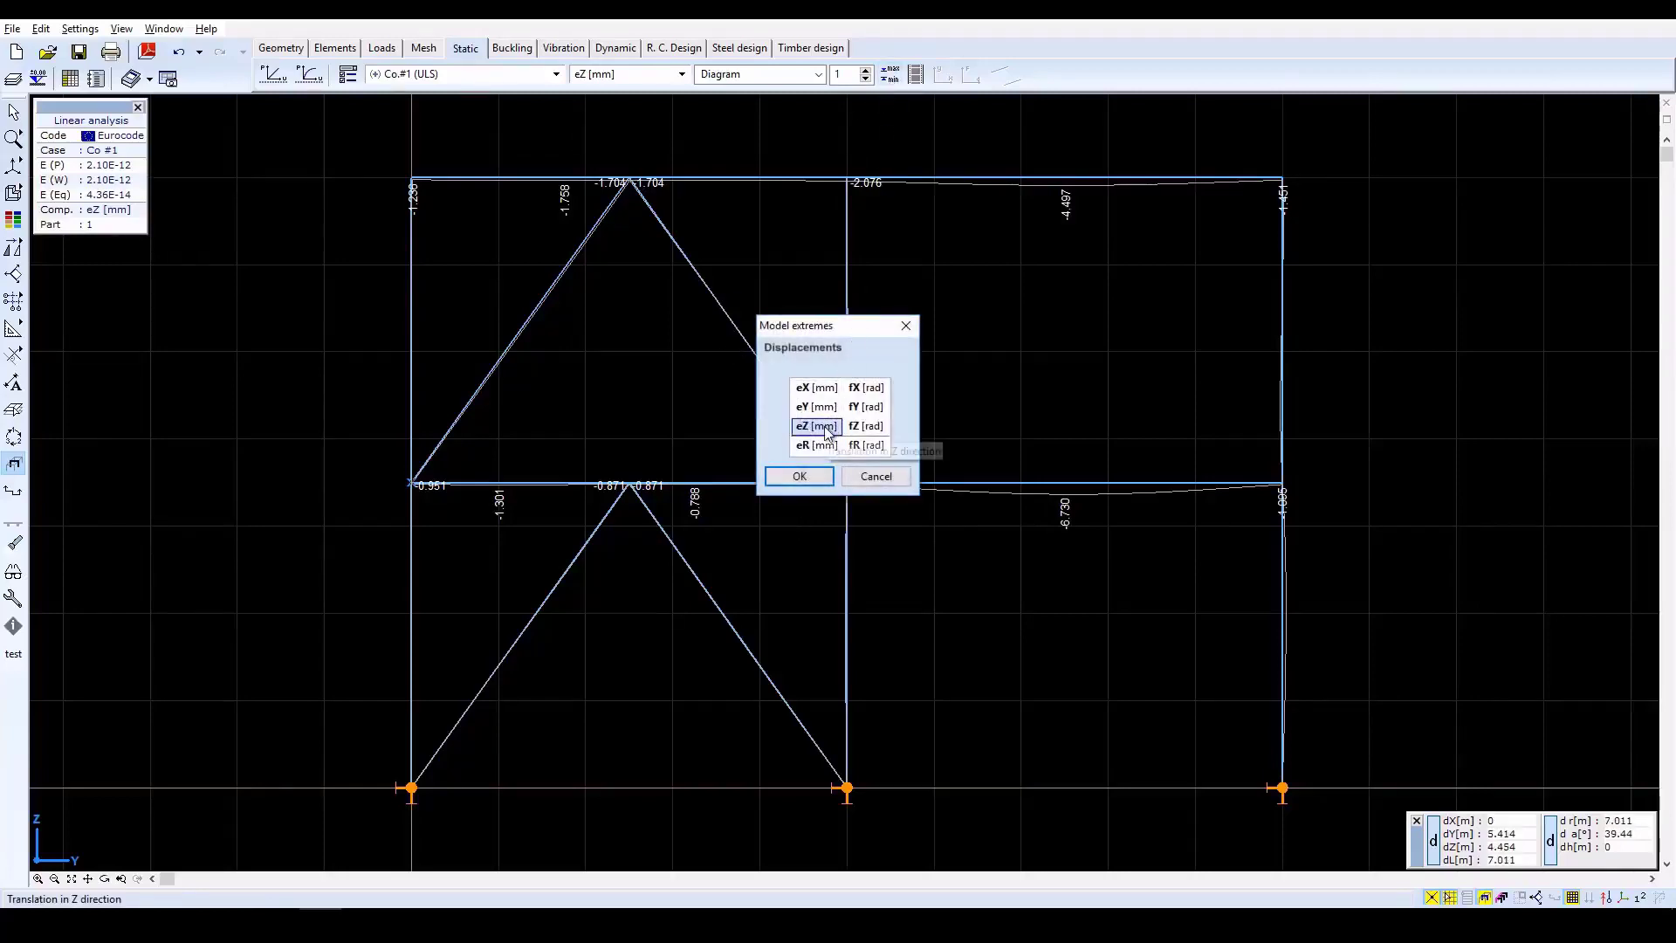
pyautogui.click(811, 475)
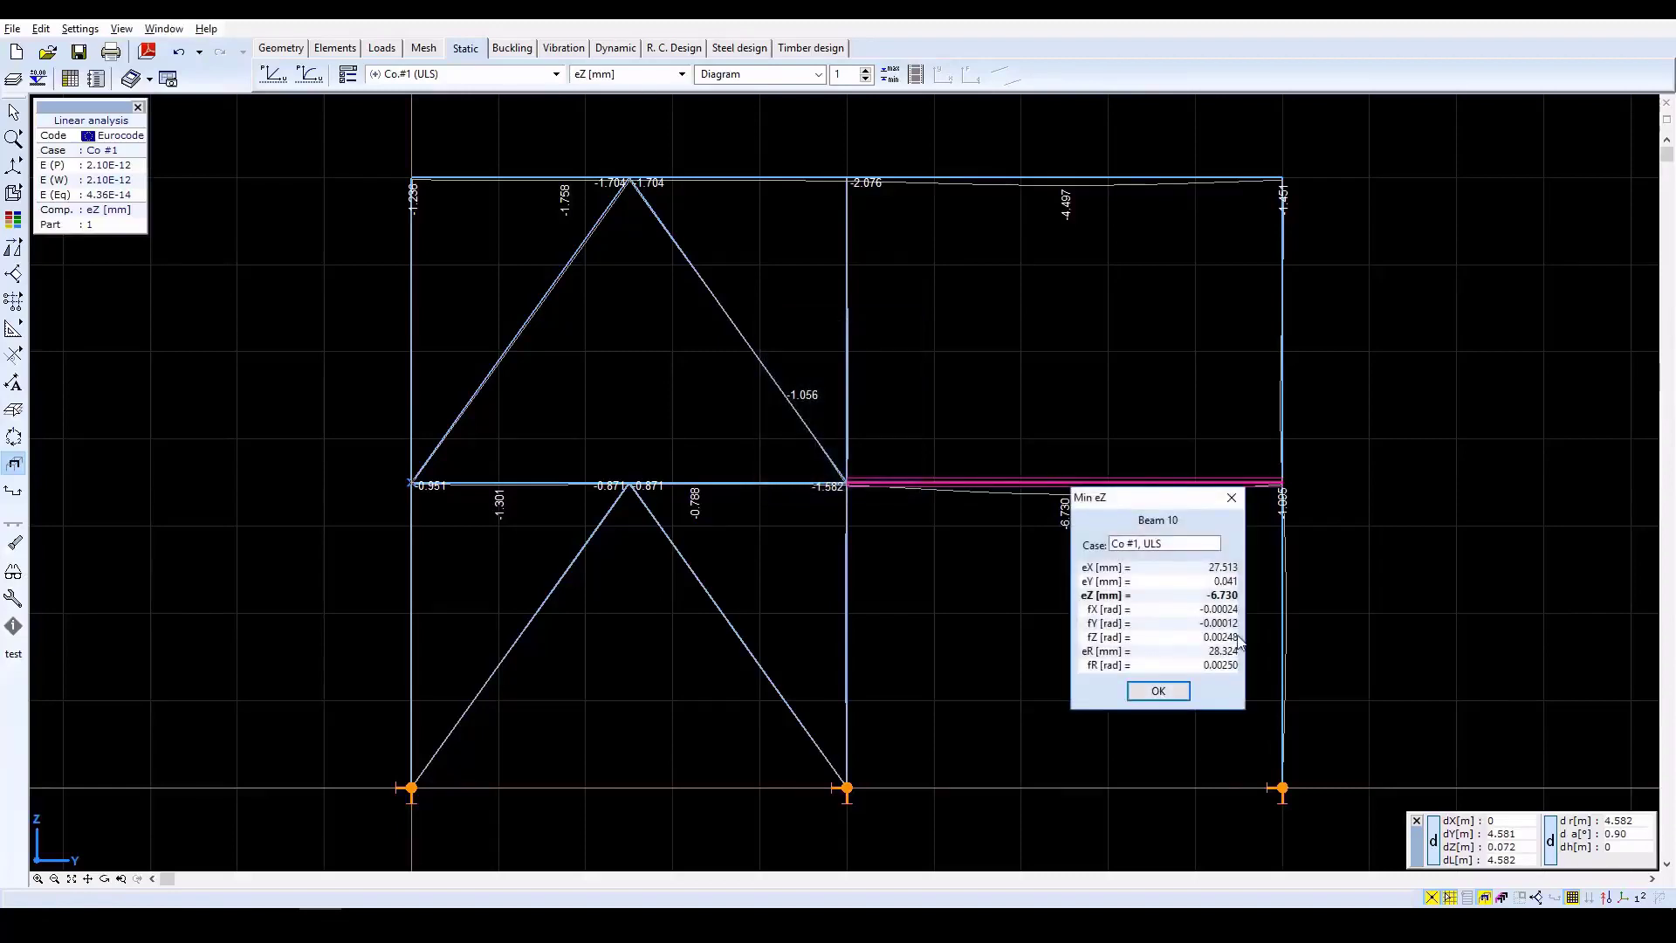
pyautogui.click(1159, 691)
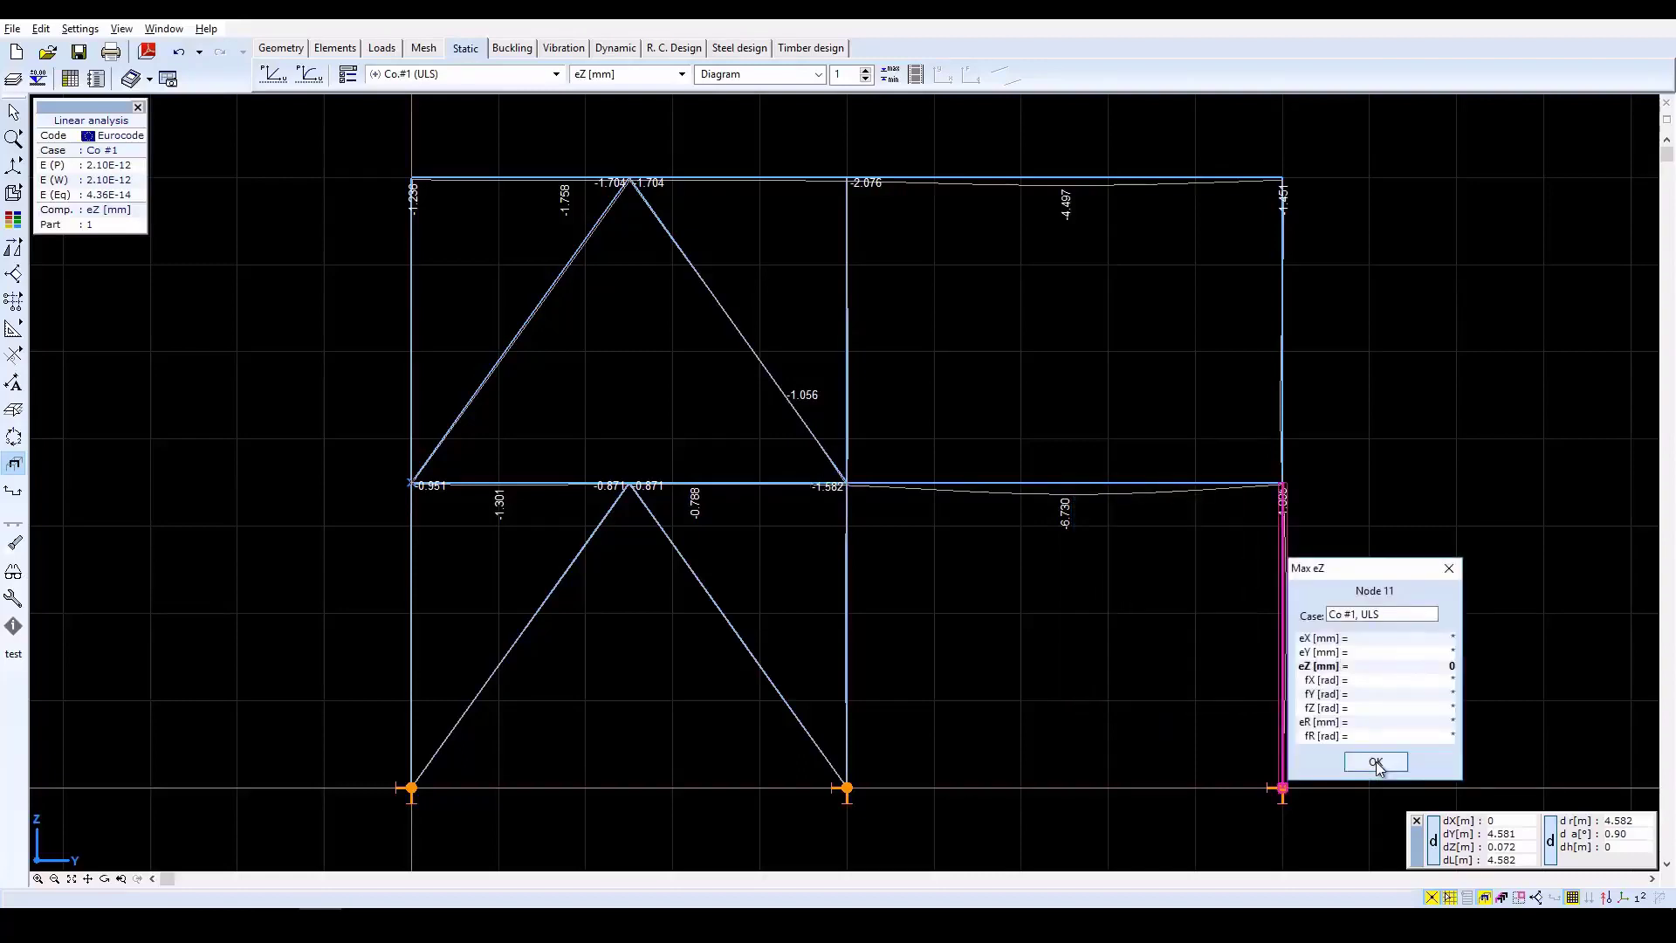
pyautogui.click(1376, 763)
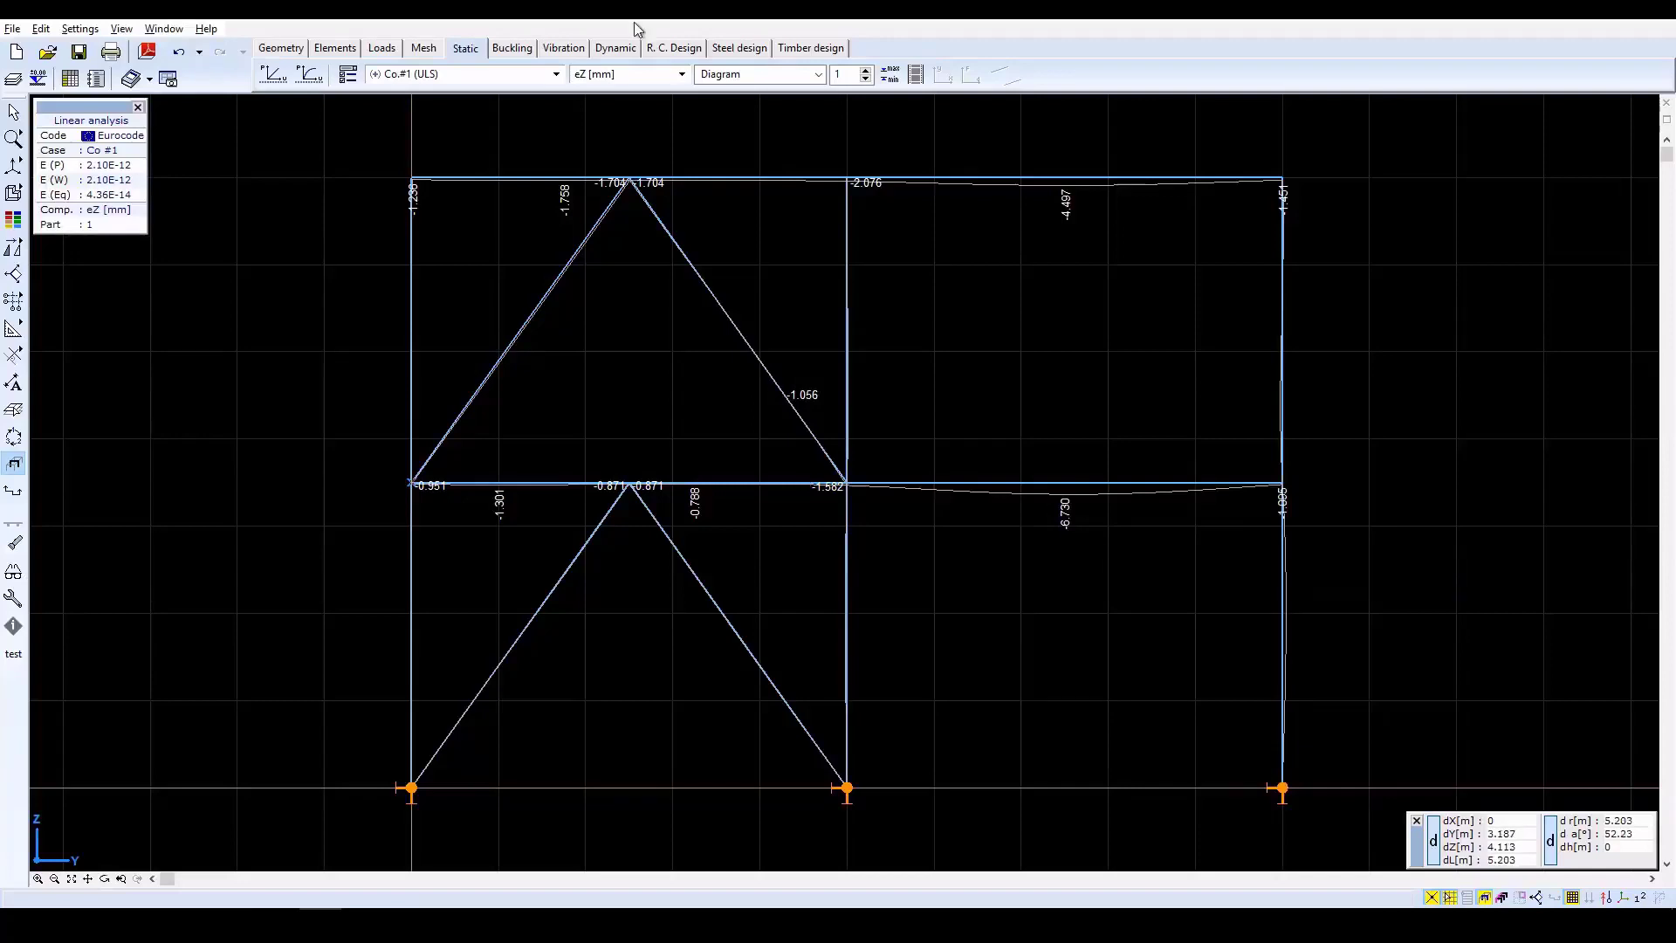
# Display the beam internal force diagrams of the part, first axial force Nx and finally bending moment My.
pyautogui.click(684, 75)
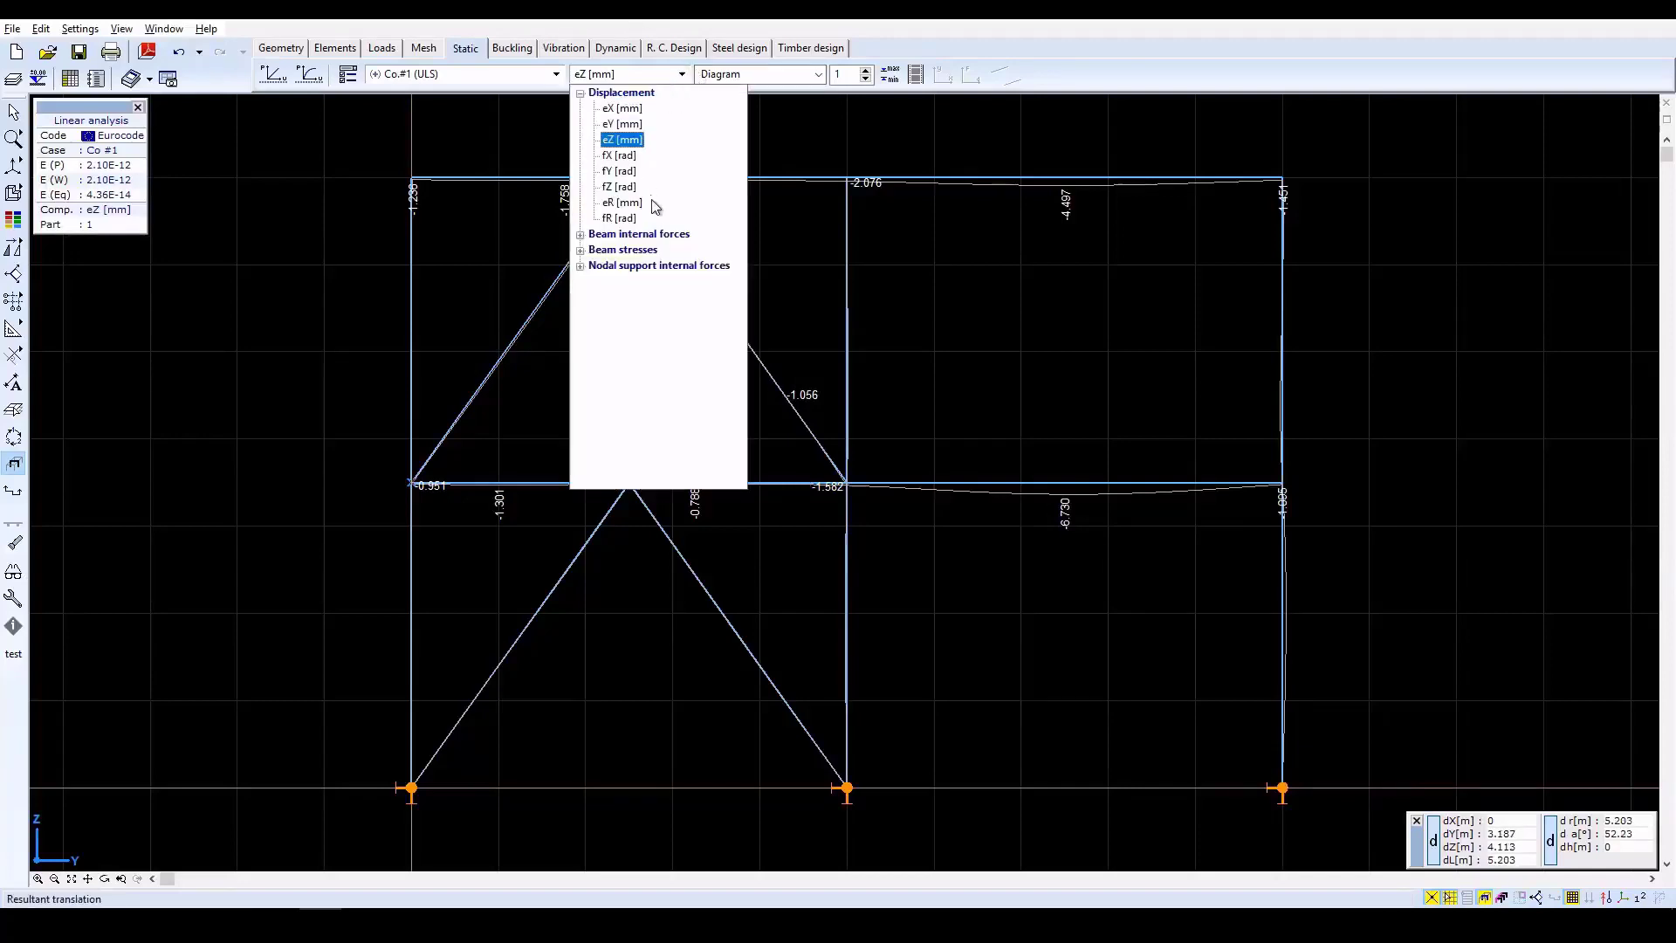
pyautogui.click(660, 236)
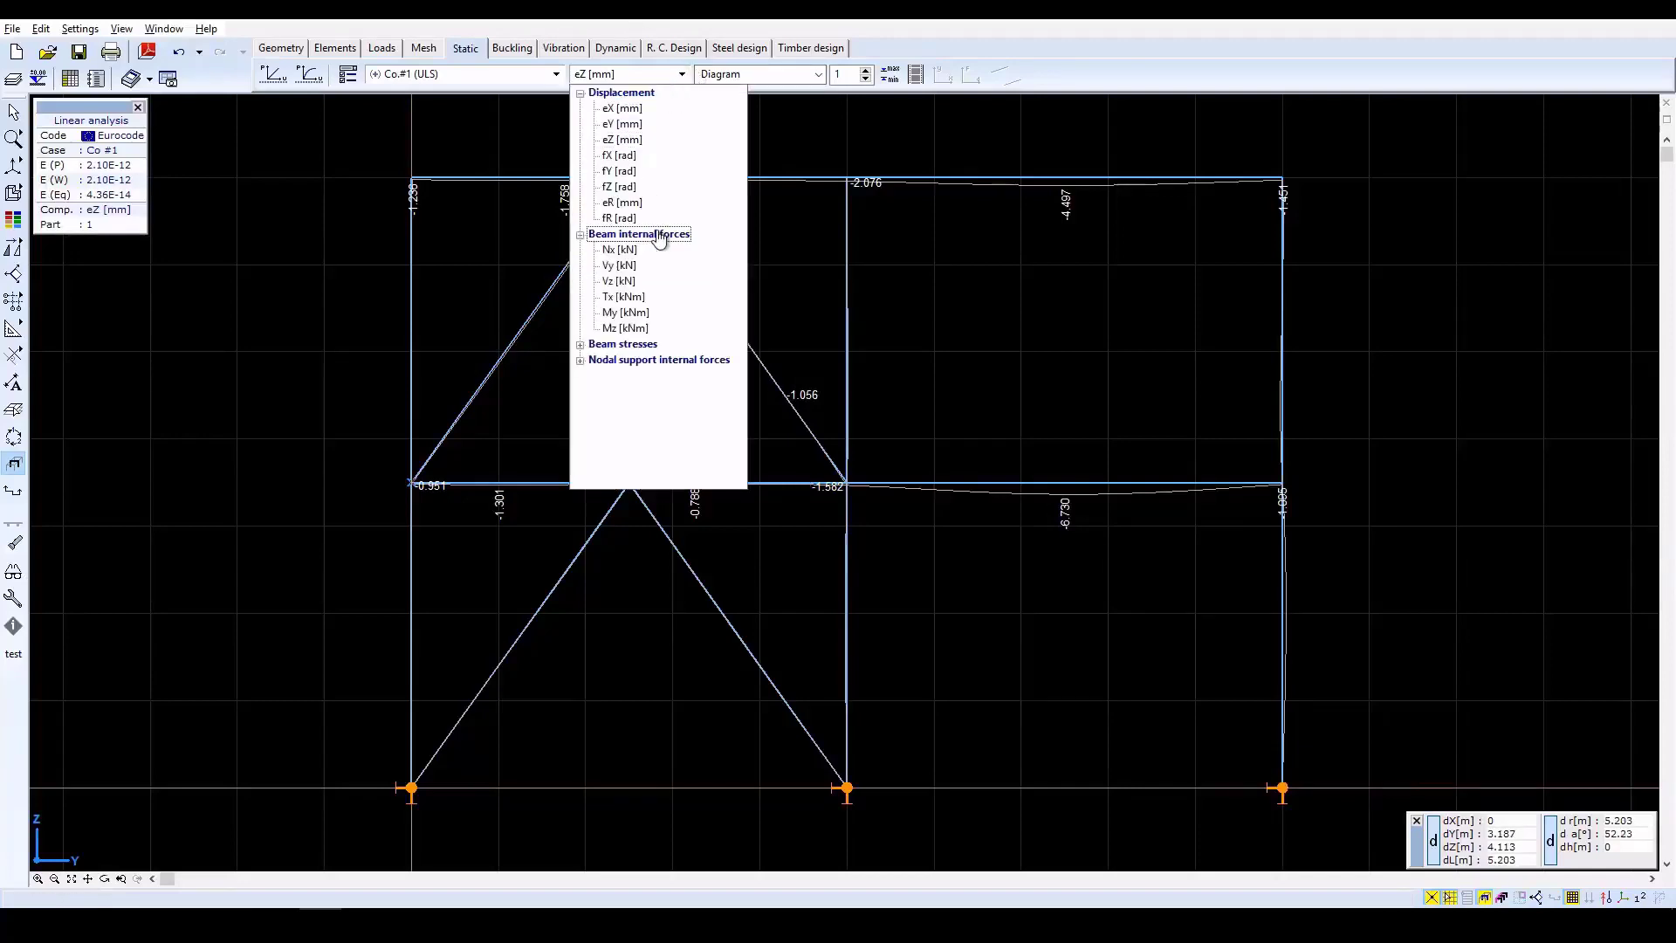
pyautogui.click(623, 249)
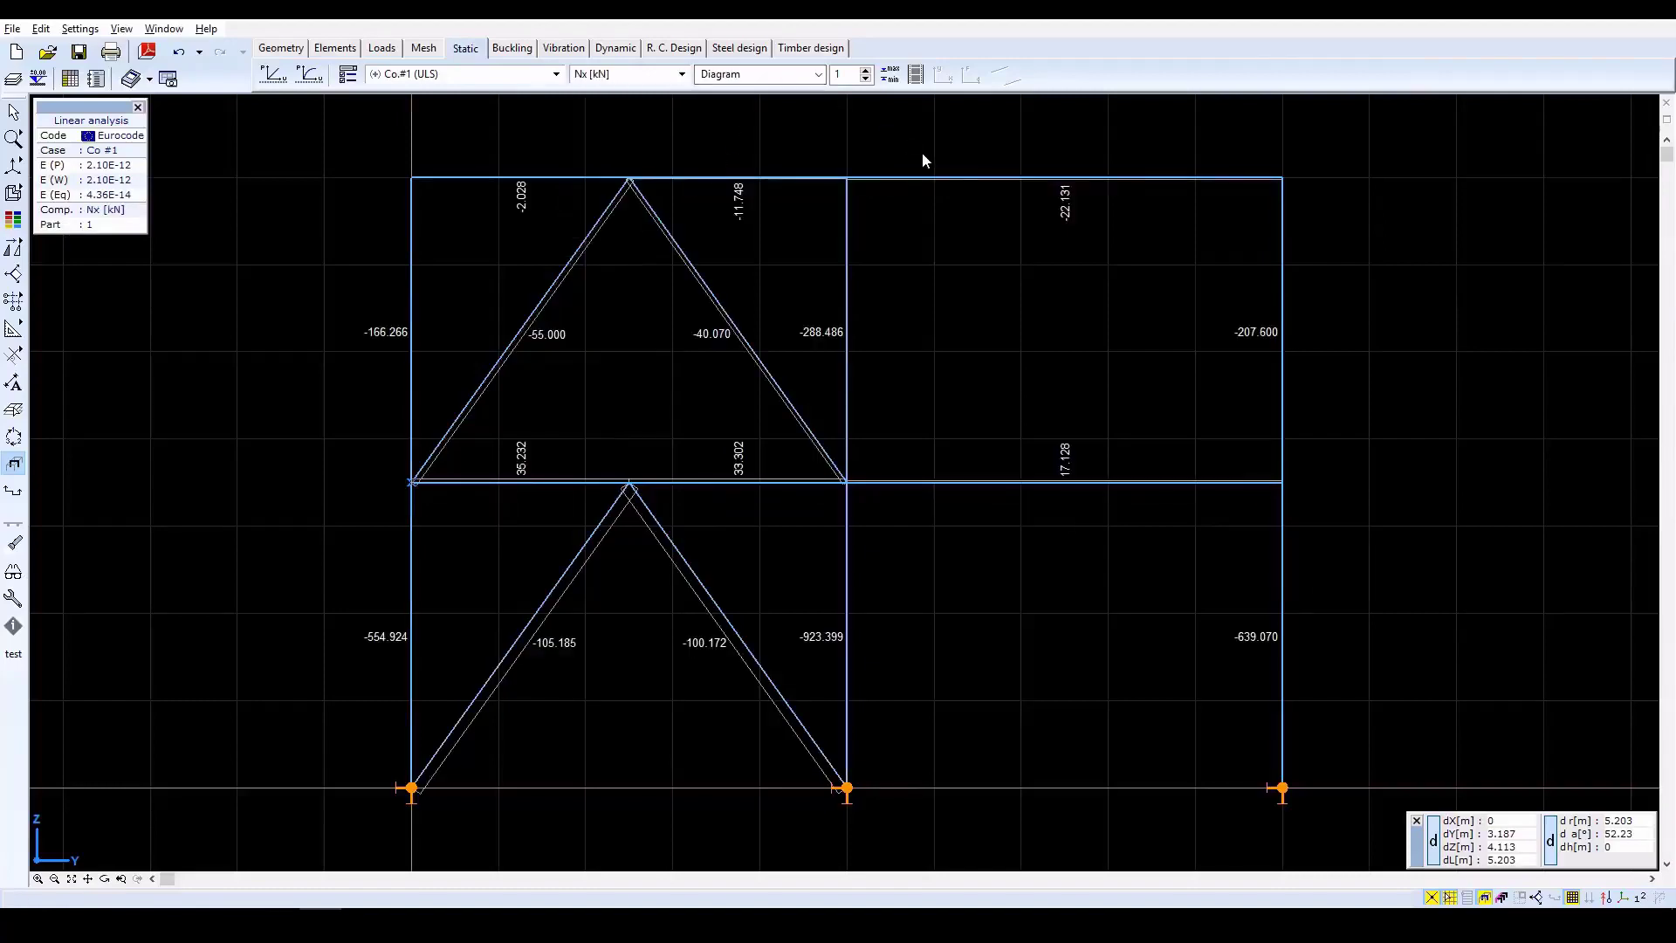
pyautogui.click(657, 76)
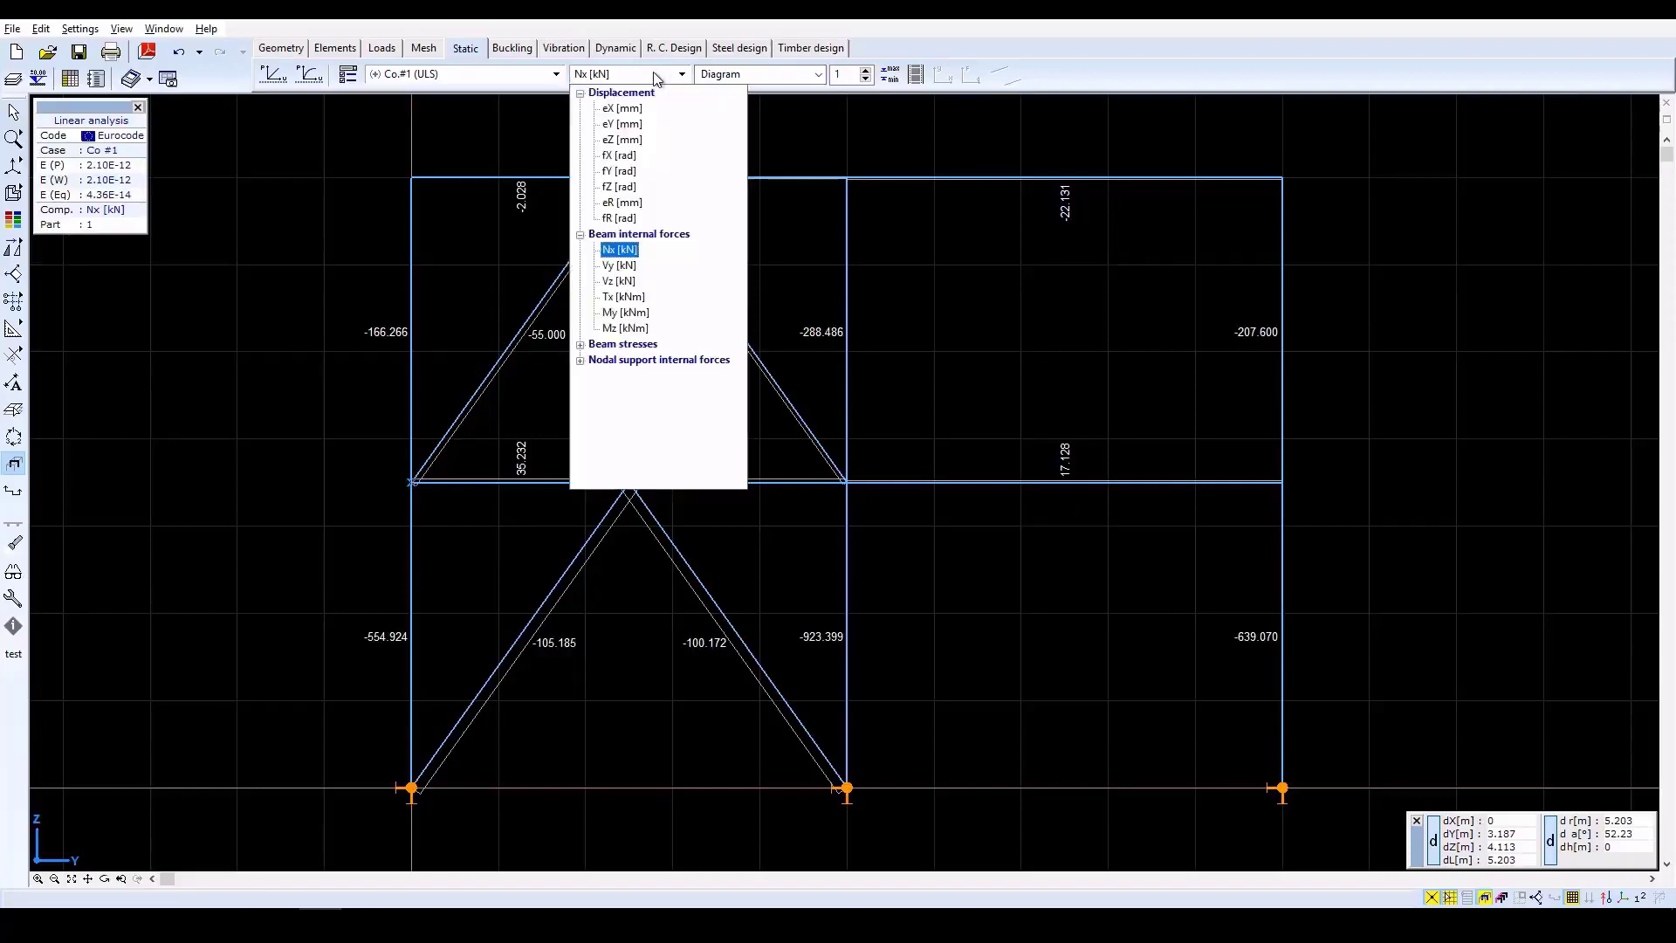
pyautogui.click(615, 314)
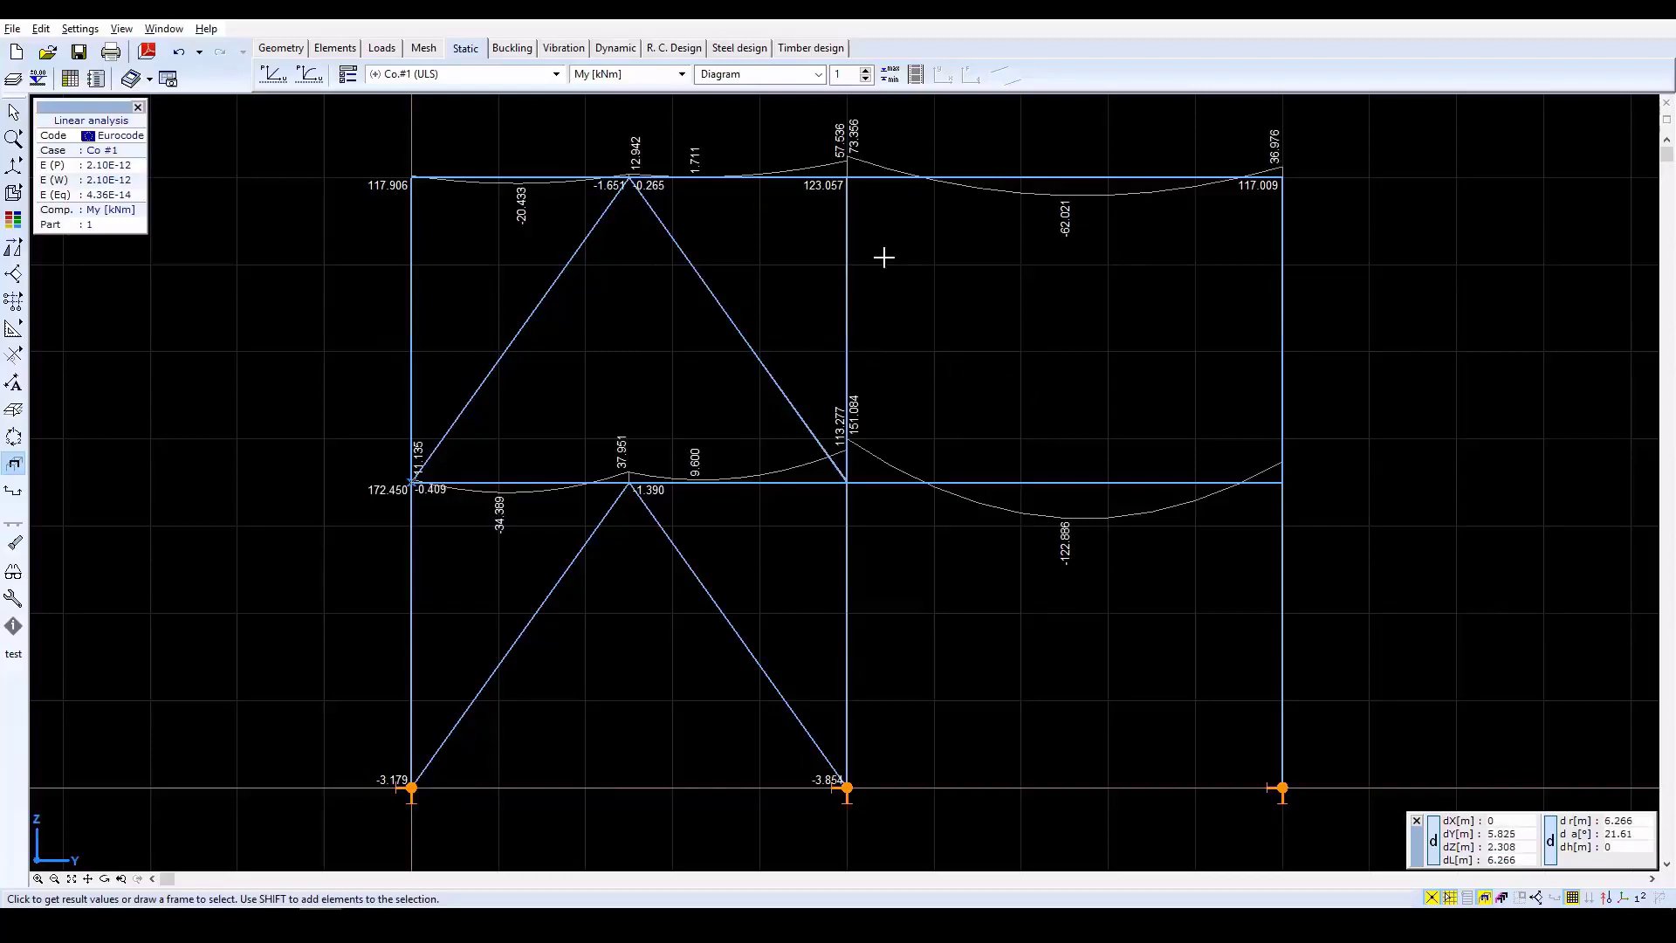
# Display the vertical support reactions Rz and write their values at the nodes.
pyautogui.click(630, 77)
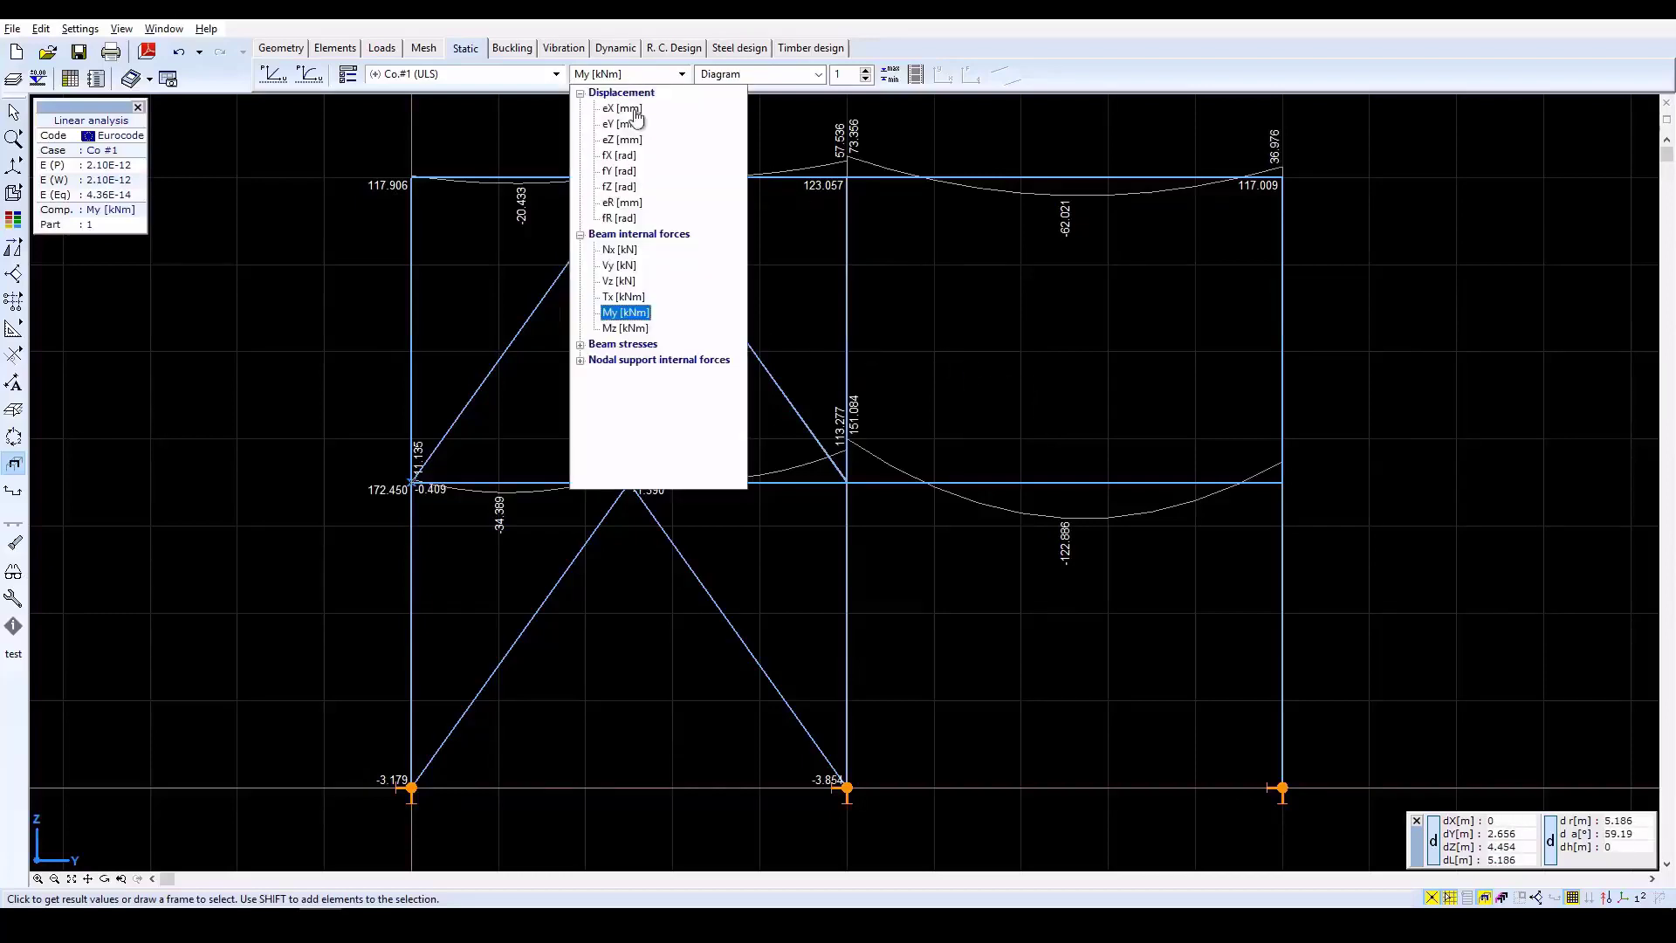
pyautogui.click(654, 365)
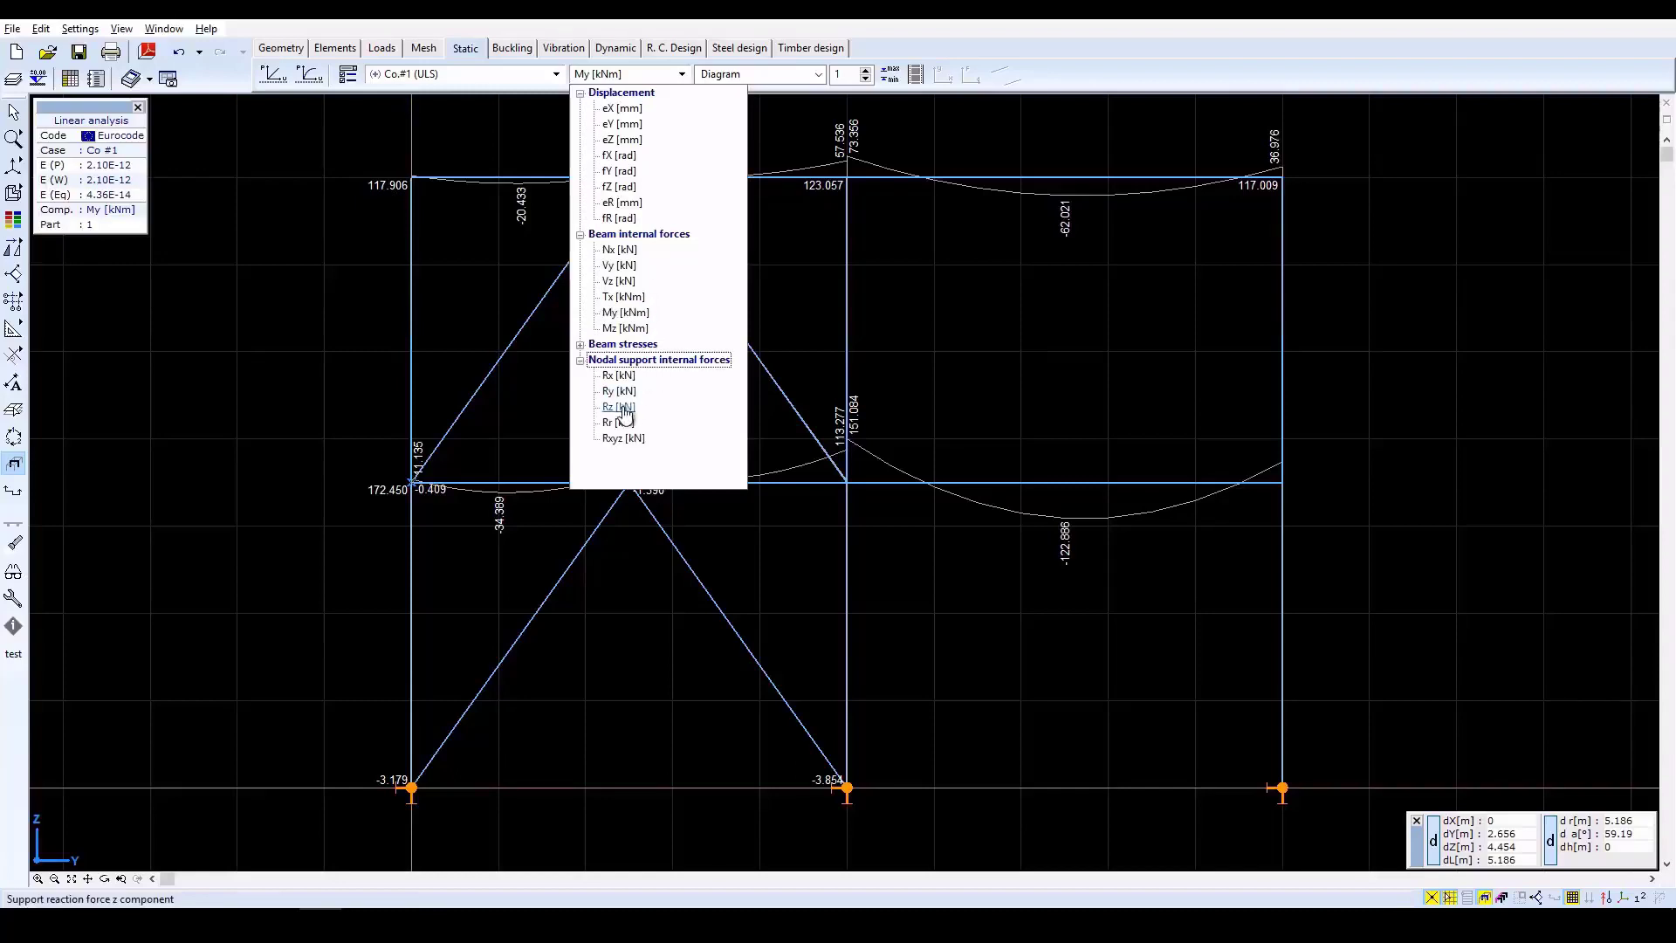
pyautogui.click(619, 407)
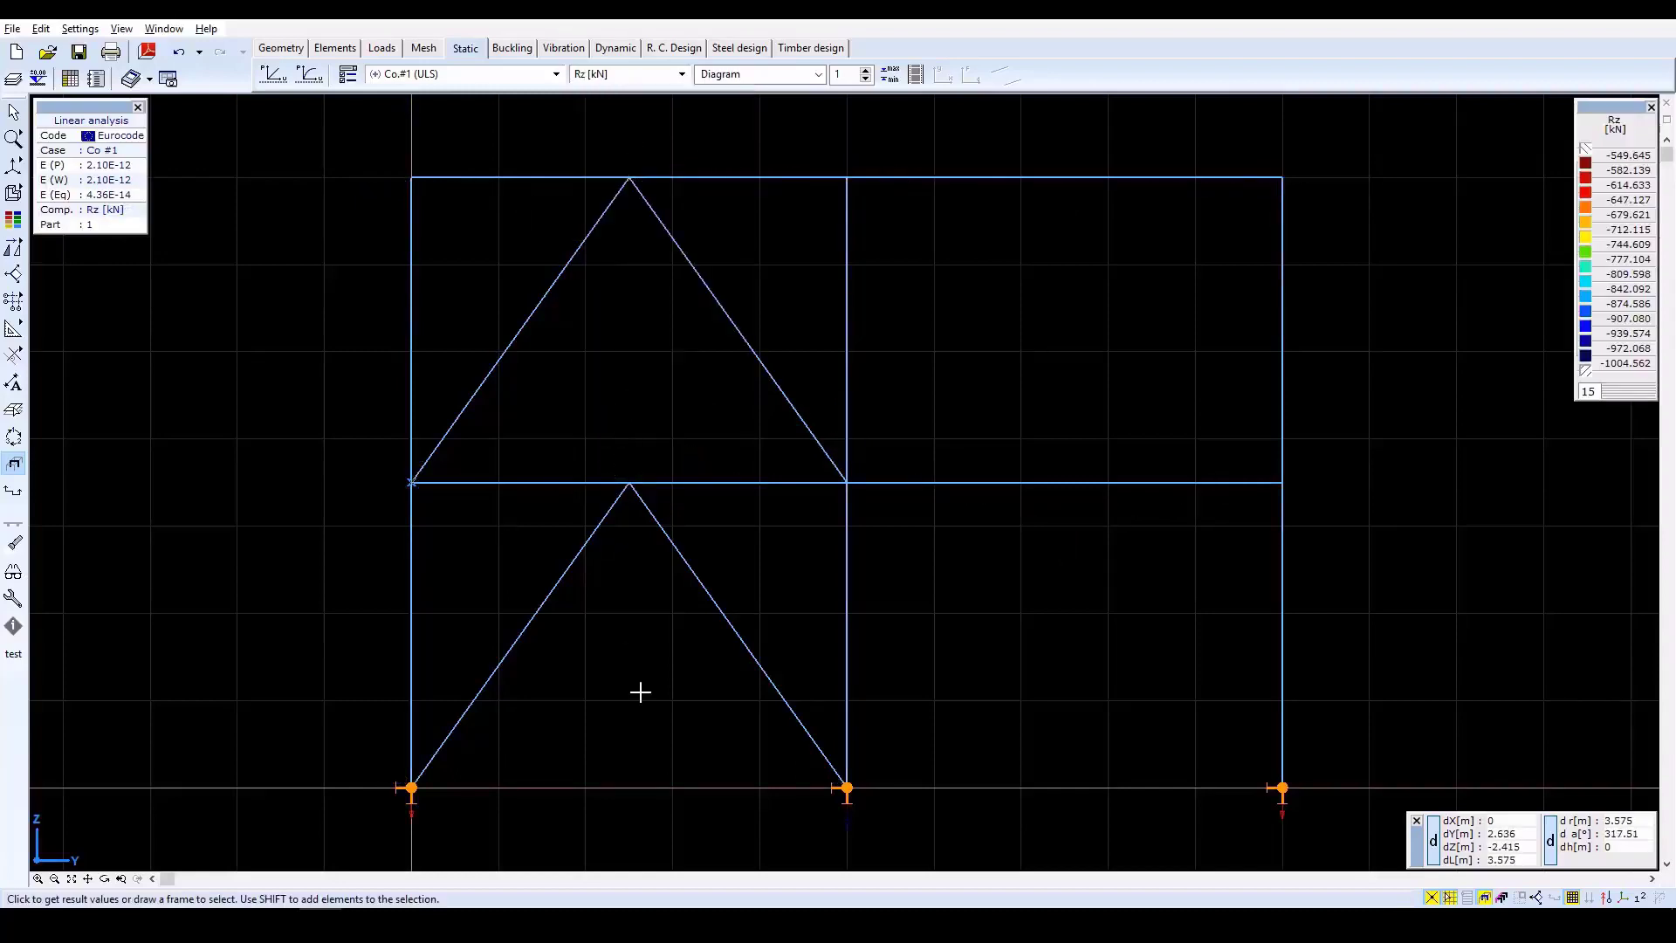
pyautogui.click(348, 75)
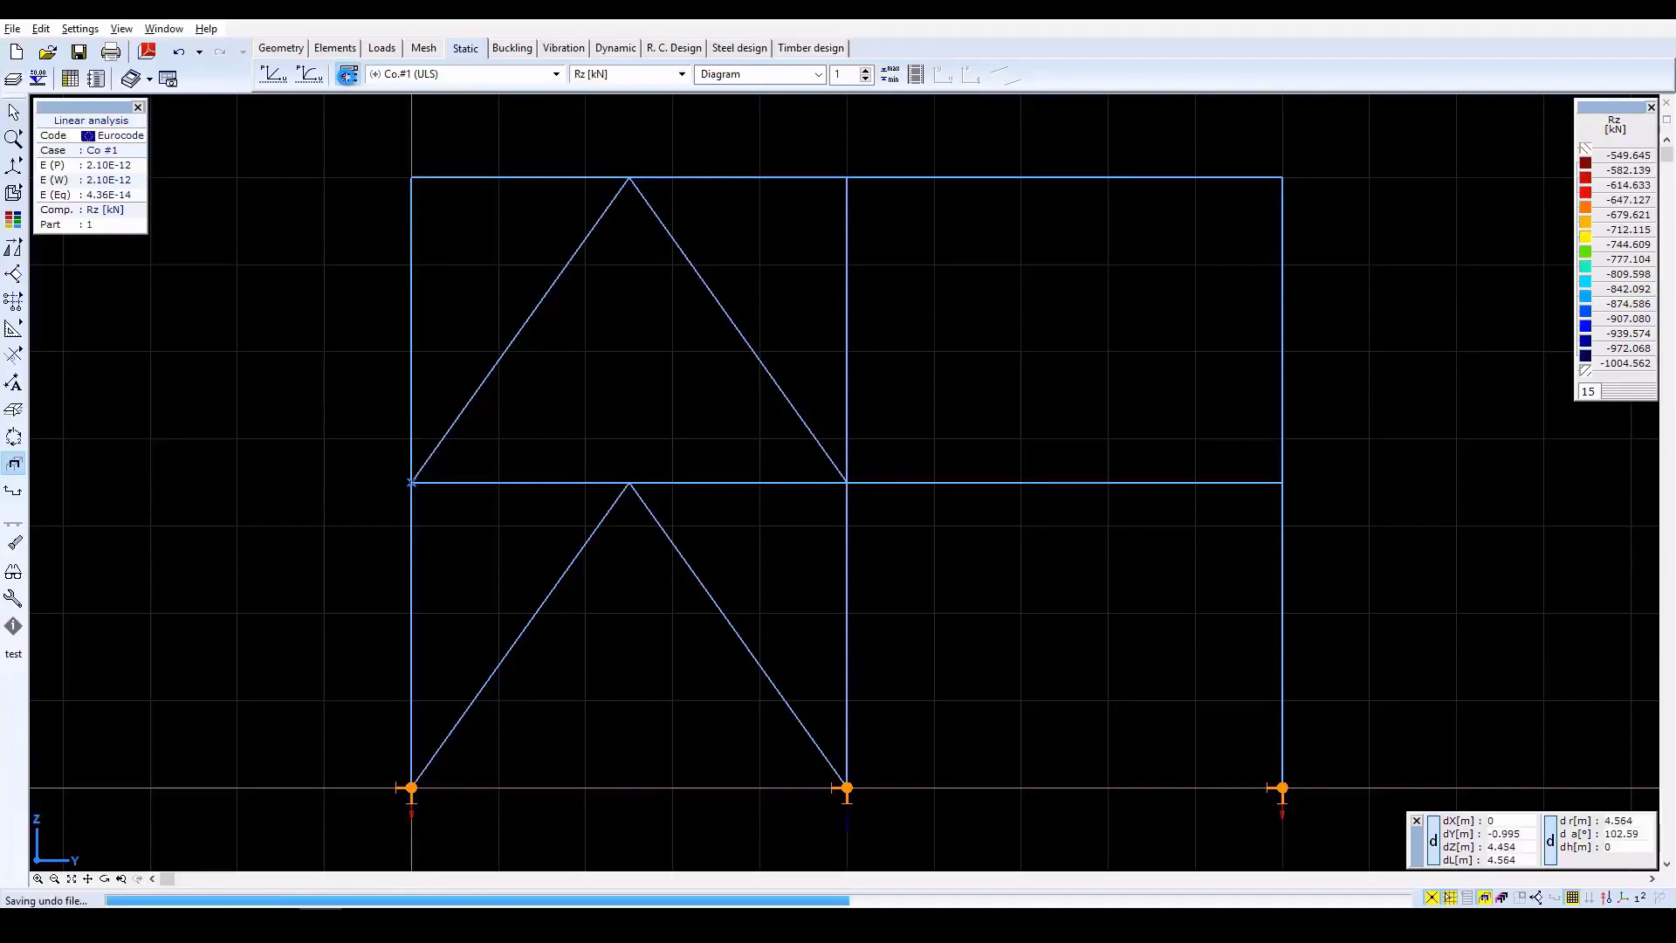
pyautogui.click(602, 360)
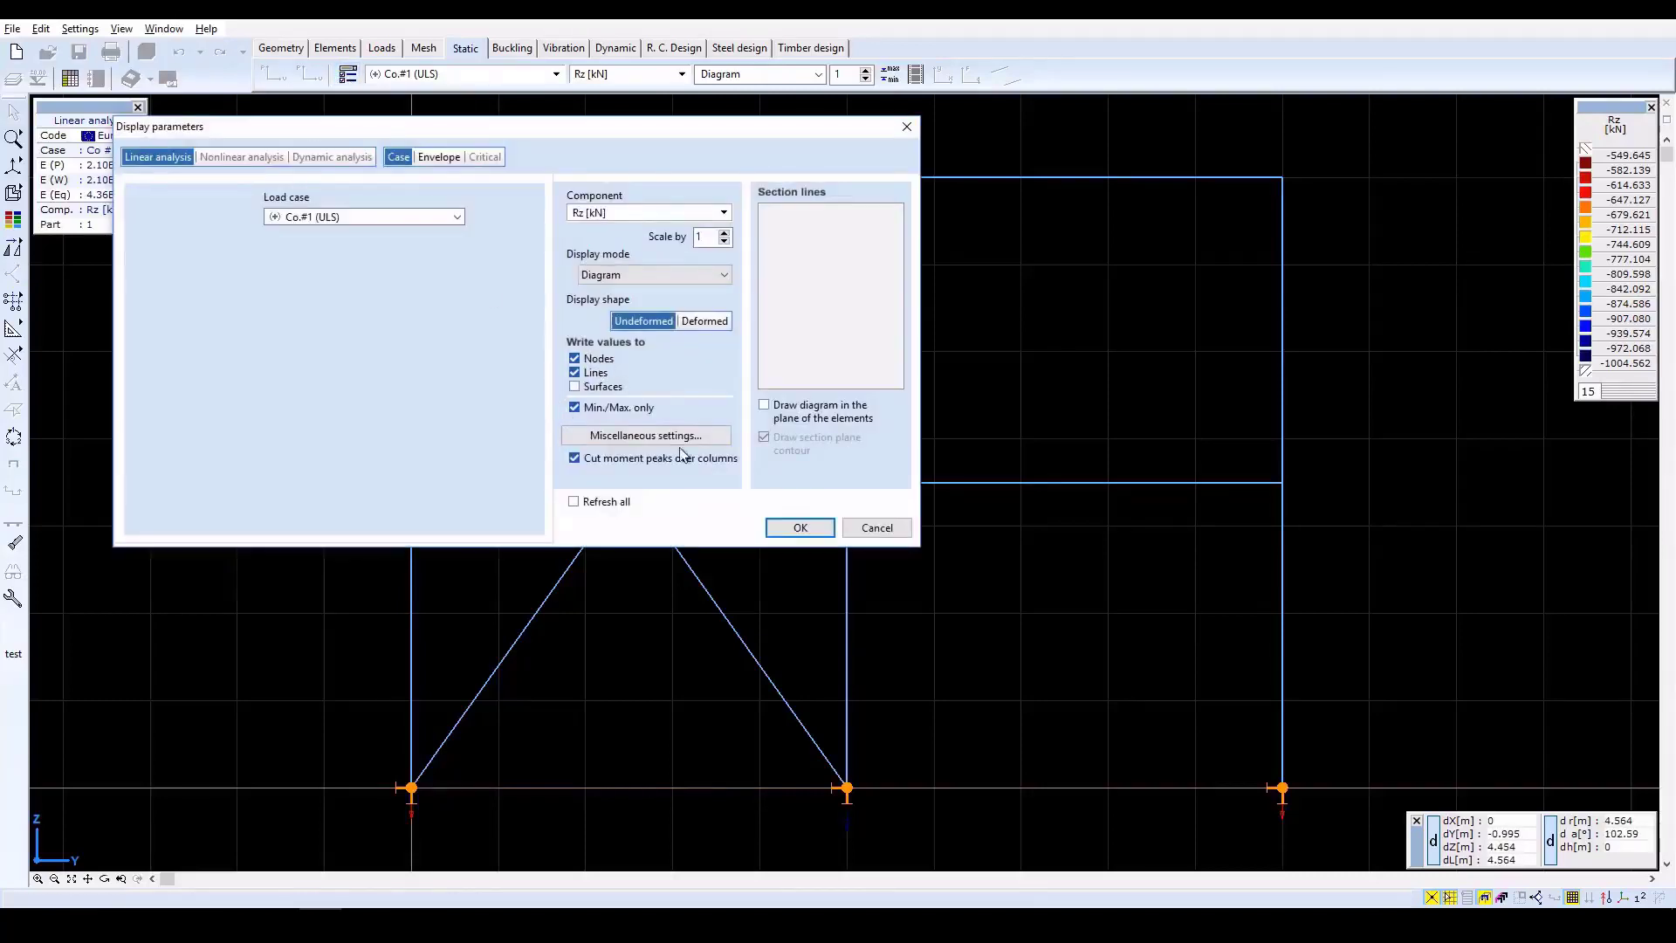
pyautogui.click(794, 529)
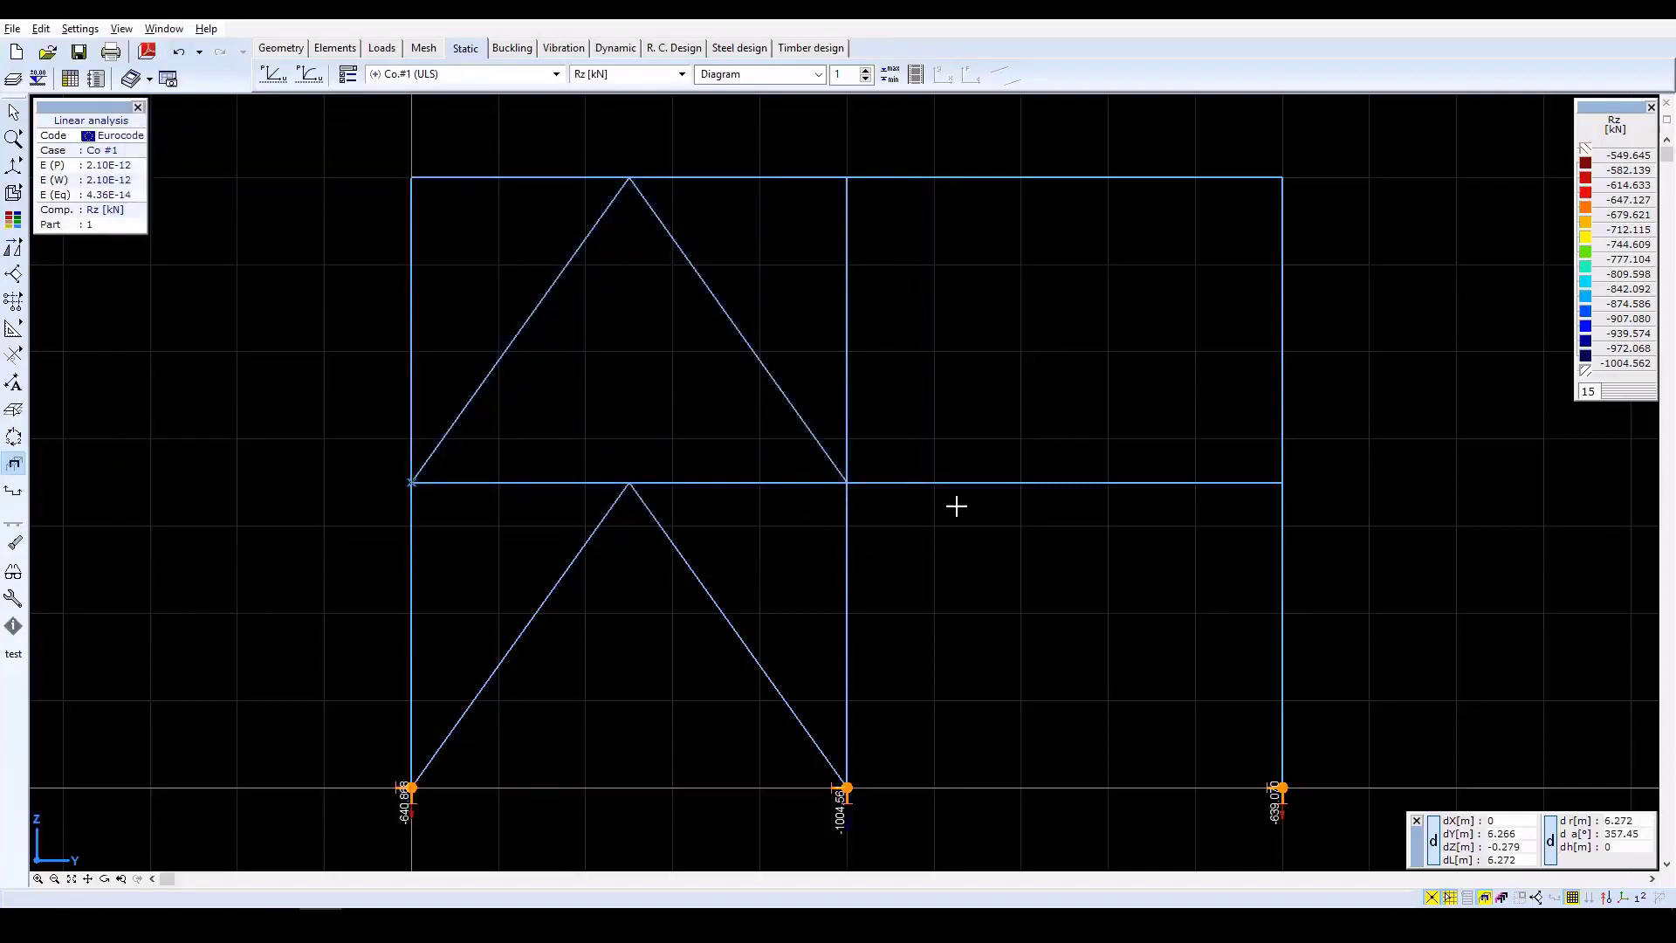